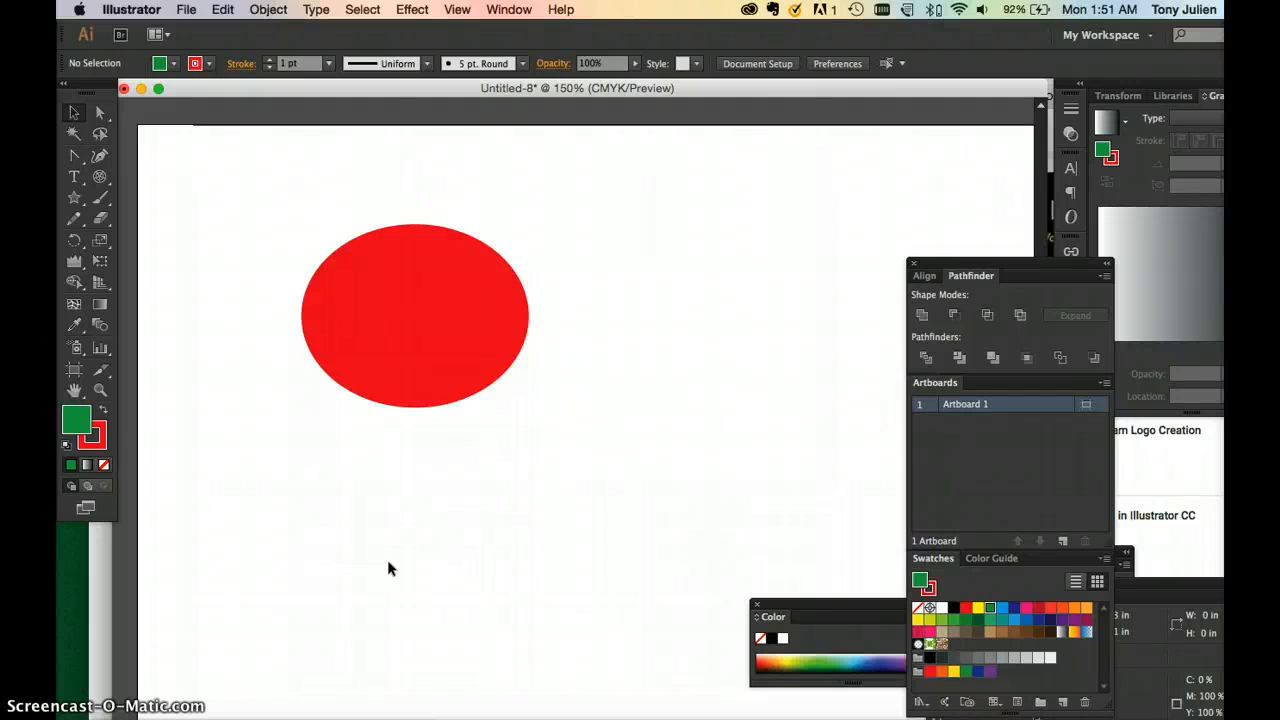
Move the red ellipse right to the upper middle of the artboard
key(super+minus)
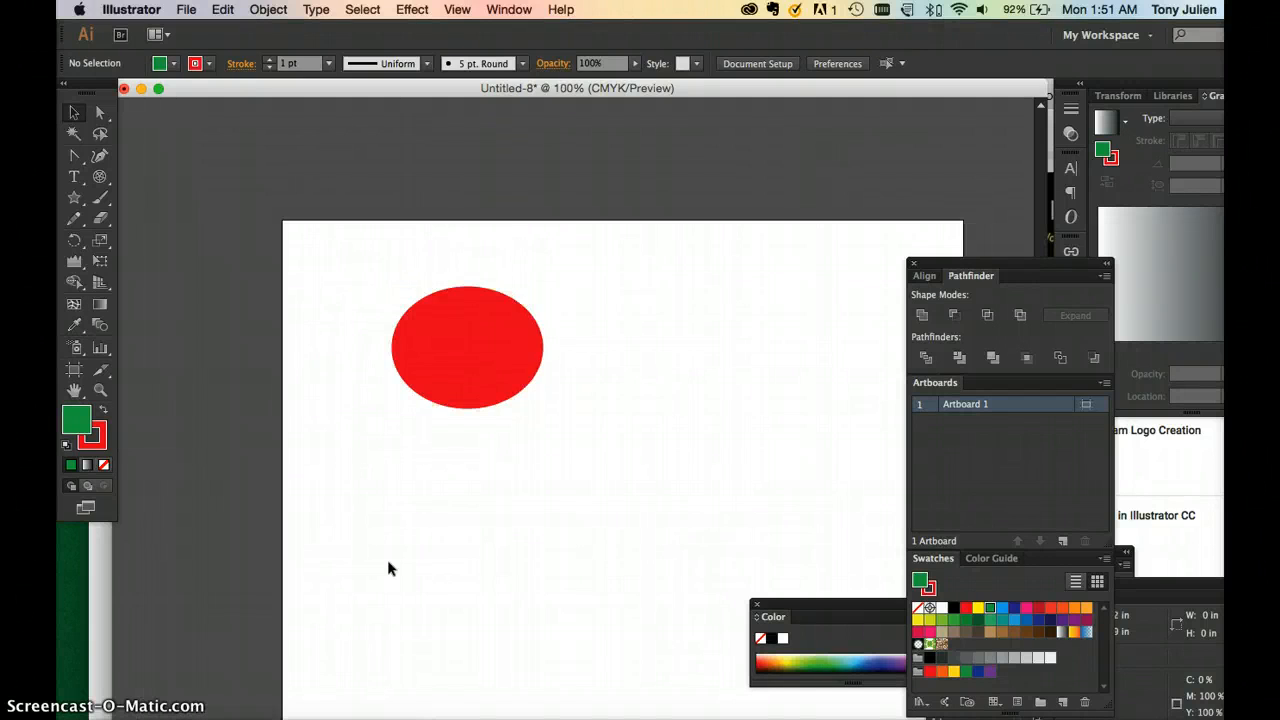
scroll(388, 568, down, 1)
scroll(388, 568, right, 1)
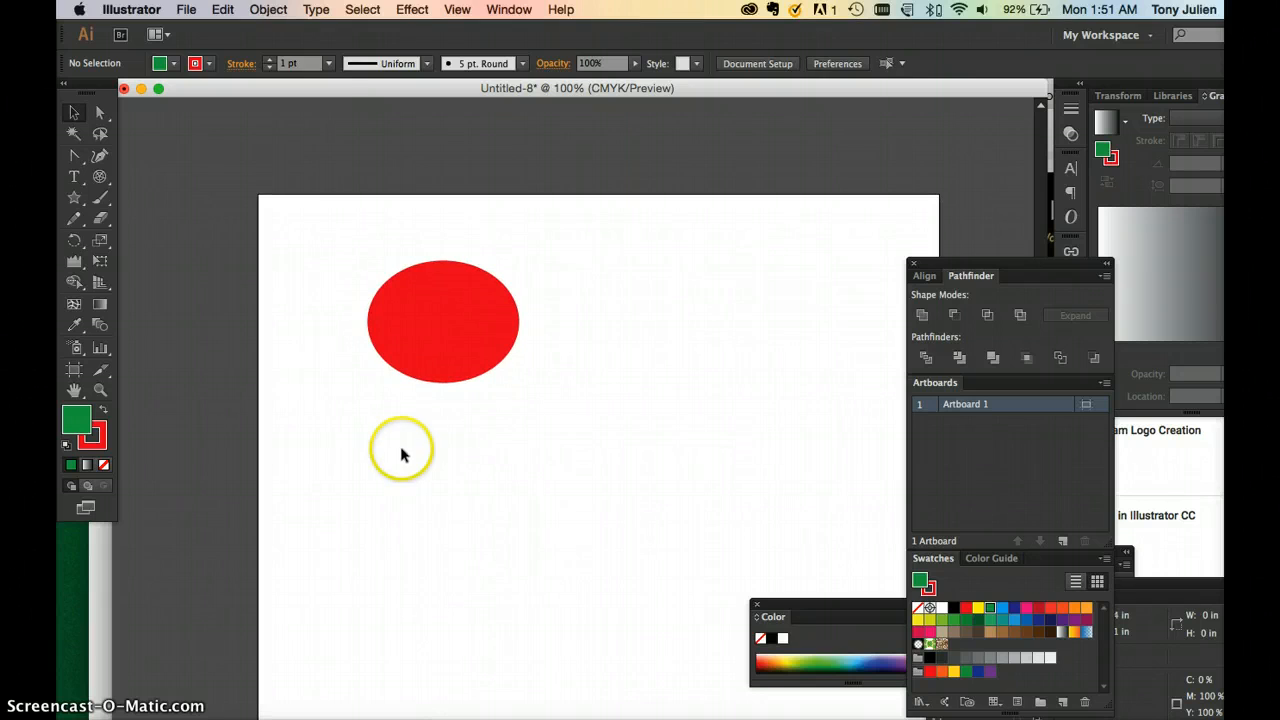
drag(424, 344, 560, 359)
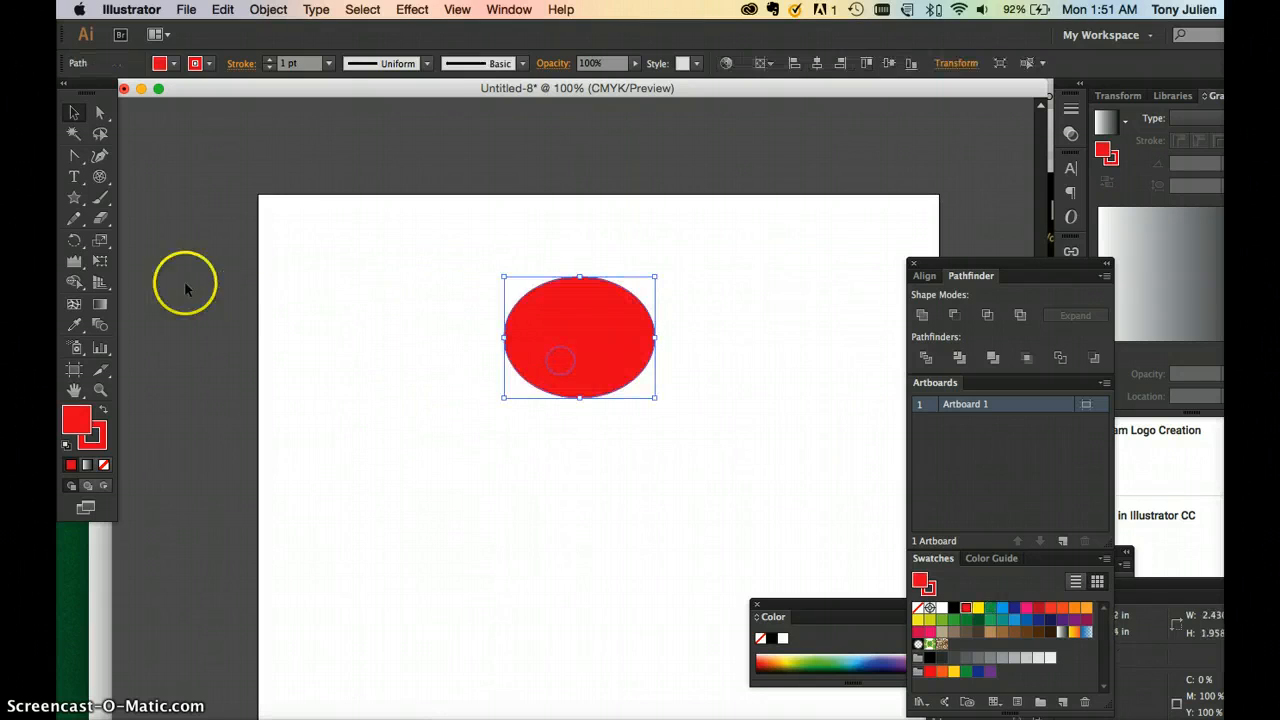
Draw a many-pointed red star about 3.27 in wide below the ellipse, and delete it
click(74, 199)
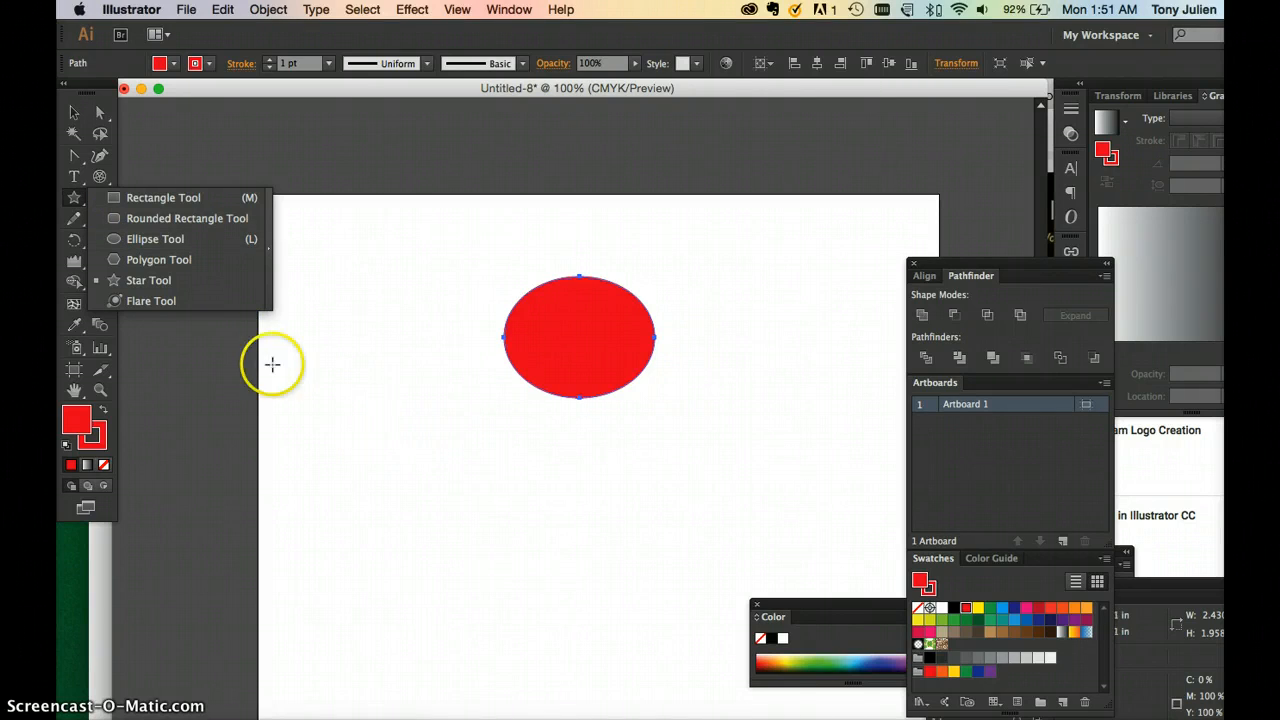
click(130, 281)
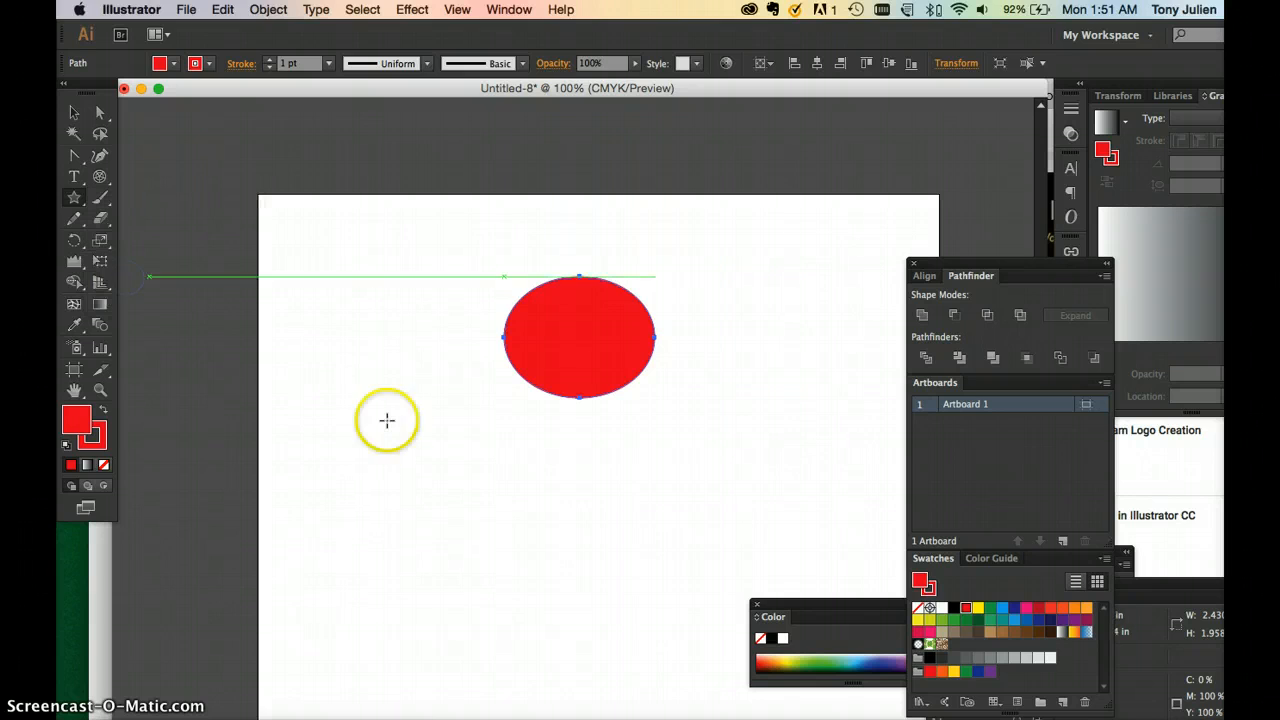
drag(406, 449, 475, 522)
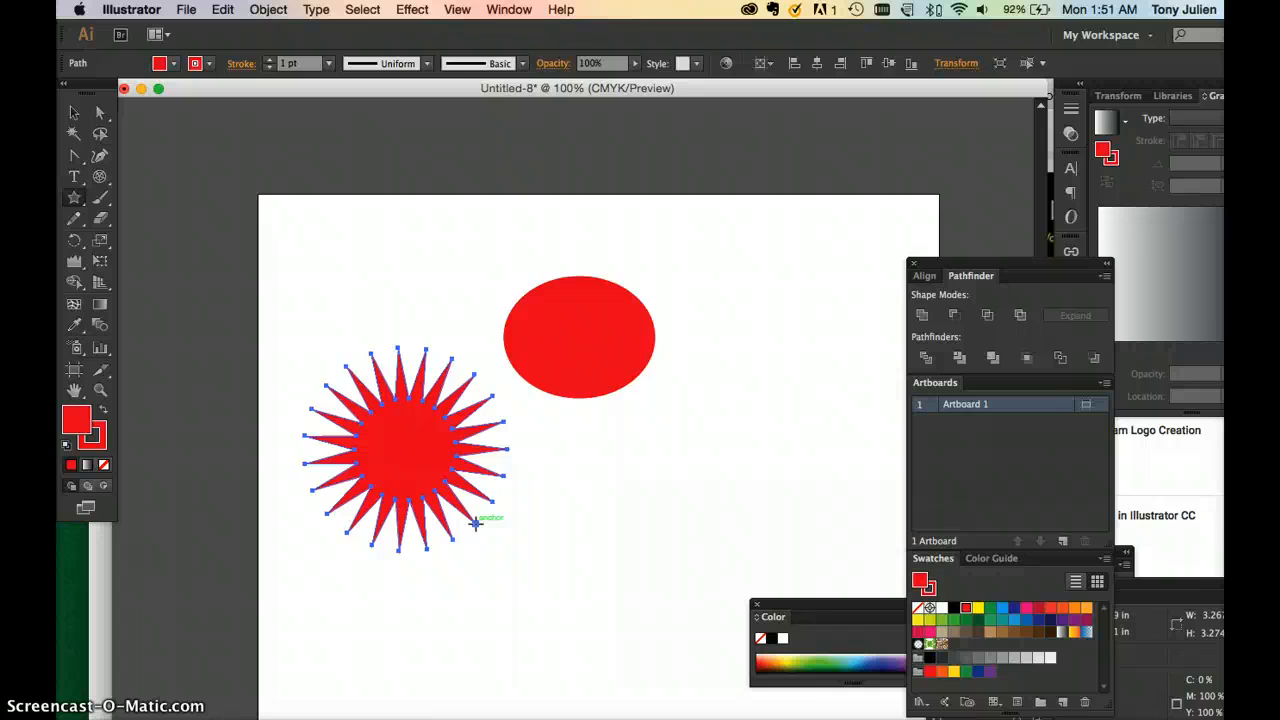
key(Delete)
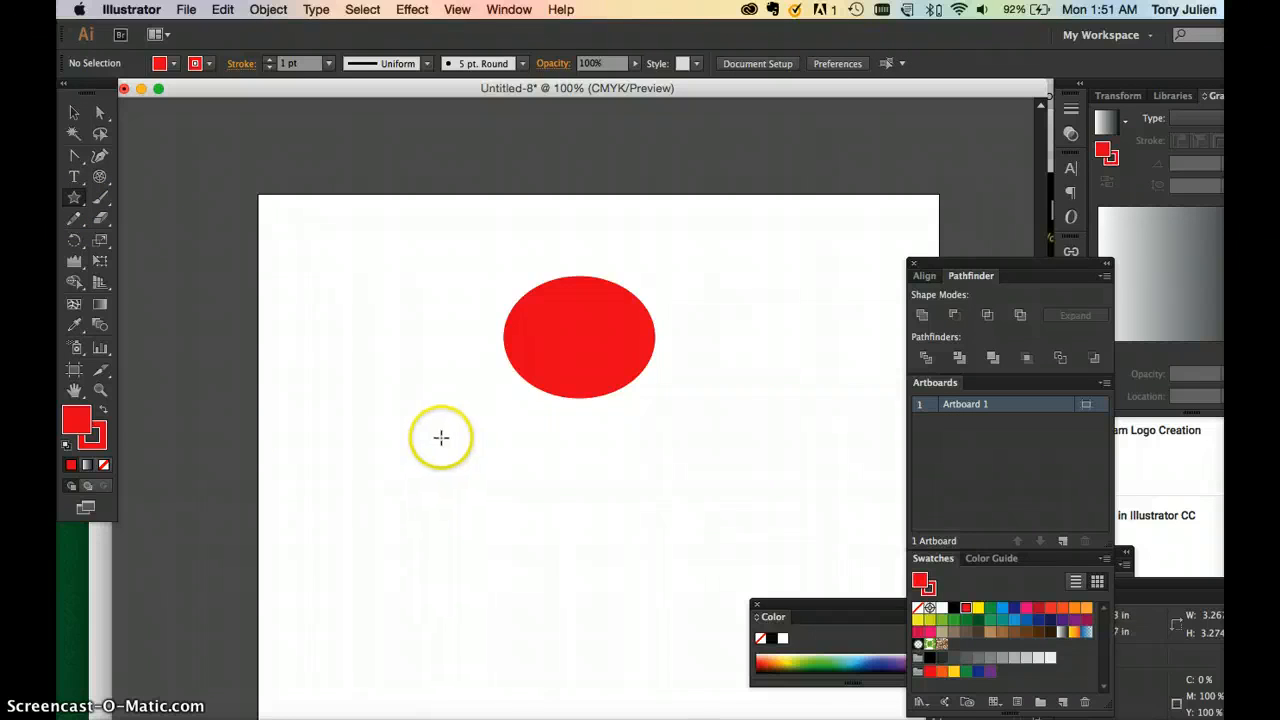
Create a 15-point star with radii of 1.6408 in and 0.8204 in, and delete it
click(434, 471)
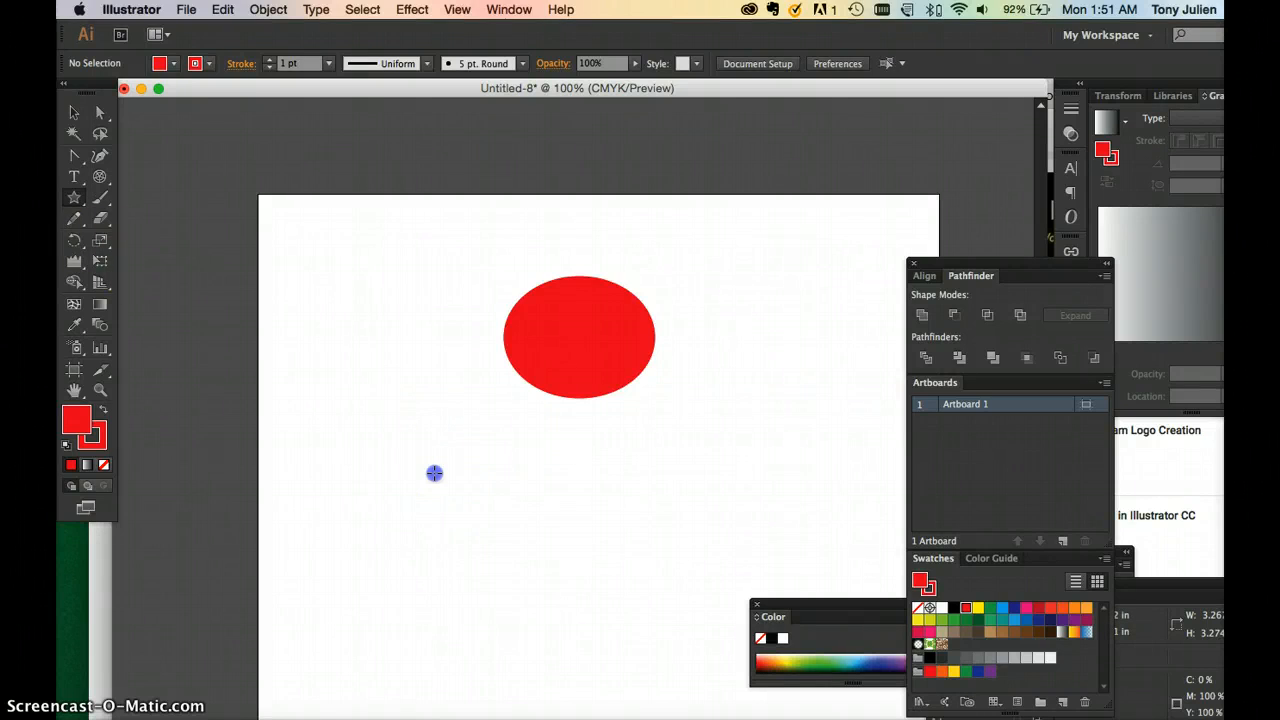
drag(626, 300, 340, 300)
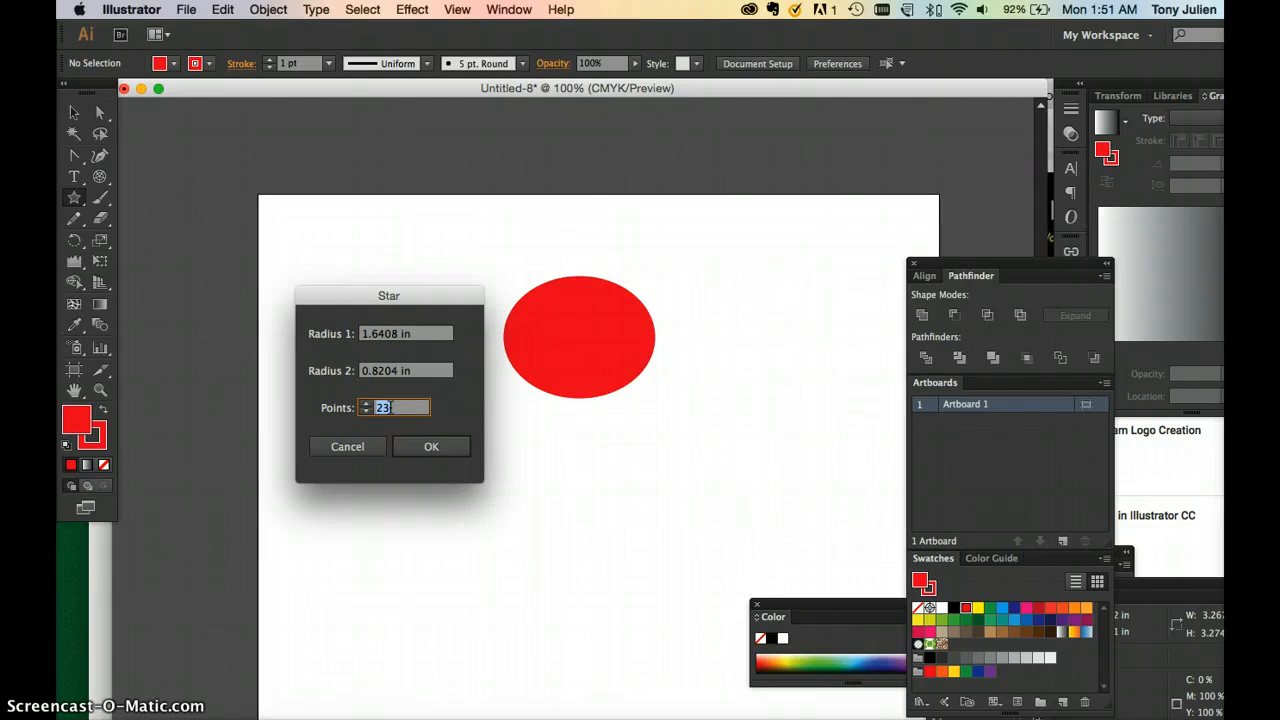
click(436, 451)
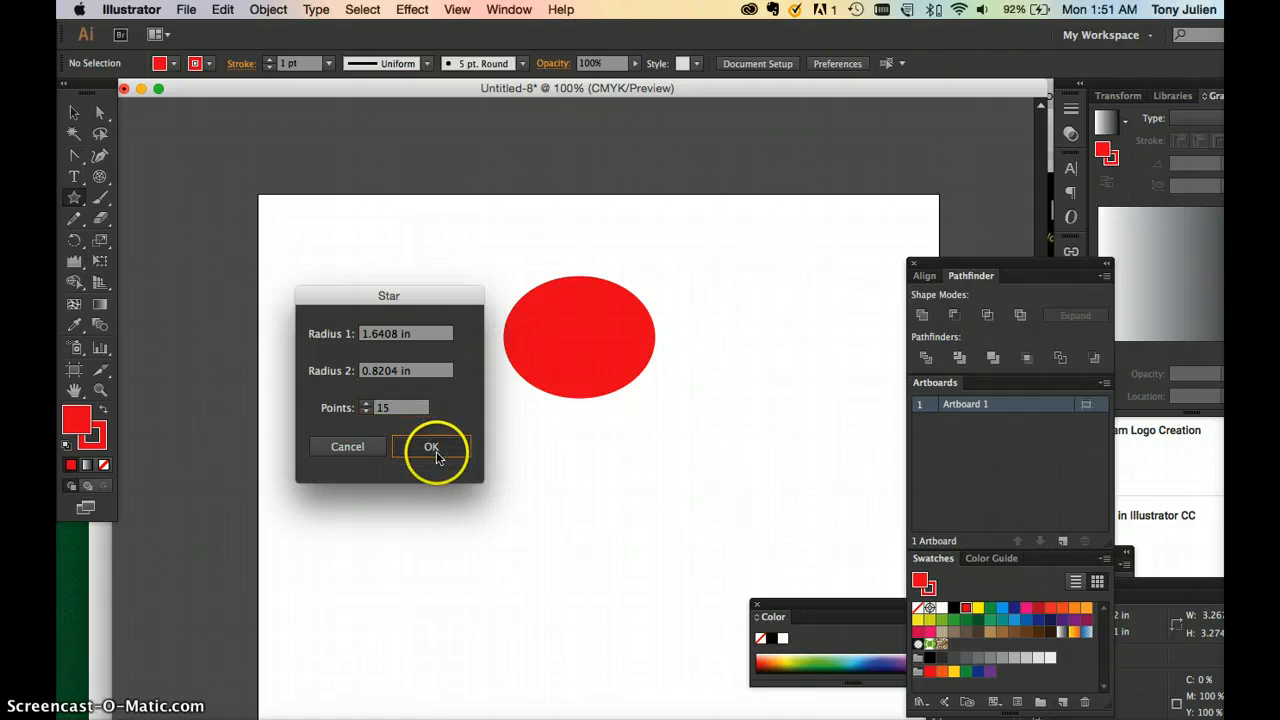
key(Delete)
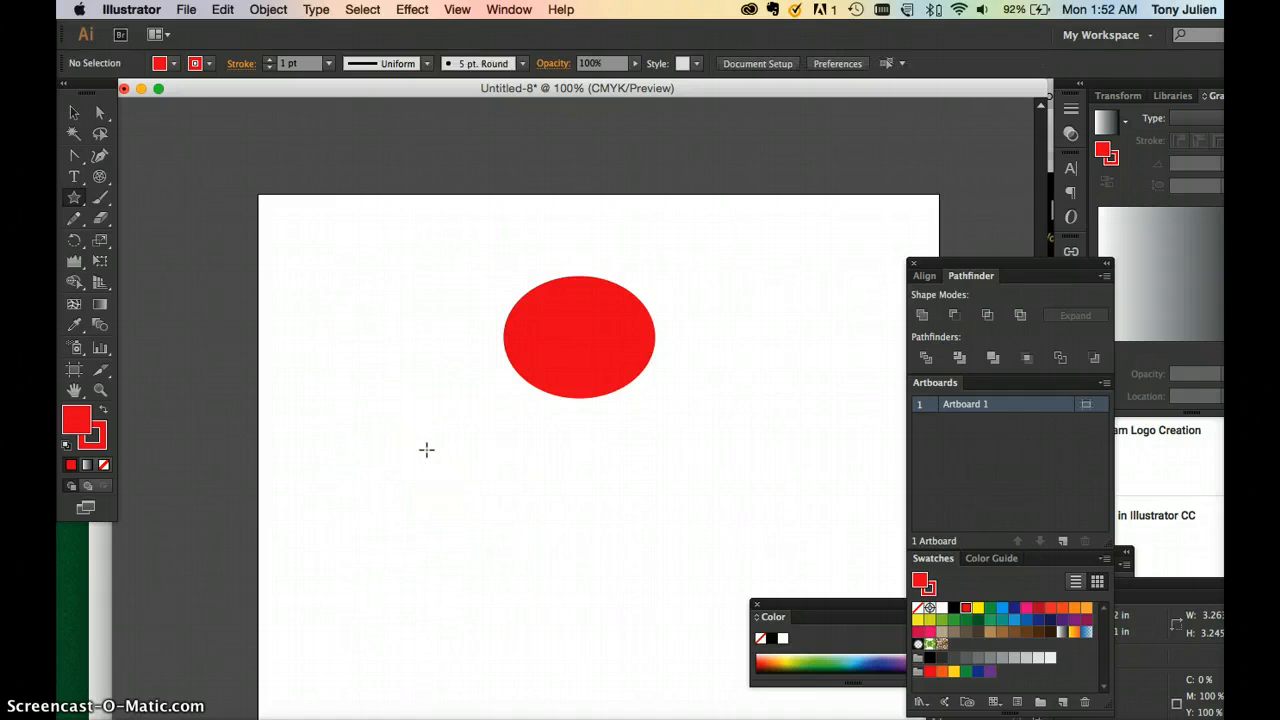
Create a star with the same radii but many more points, and delete it
click(426, 450)
double_click(400, 406)
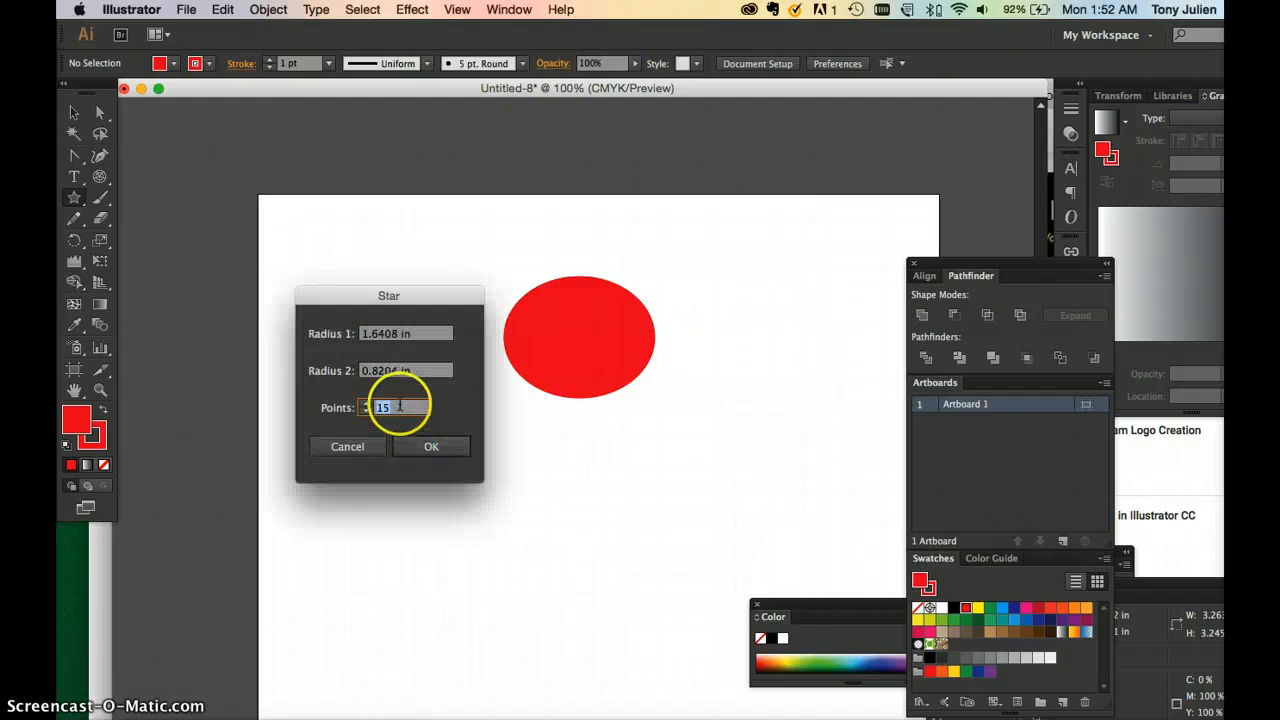
key(Return)
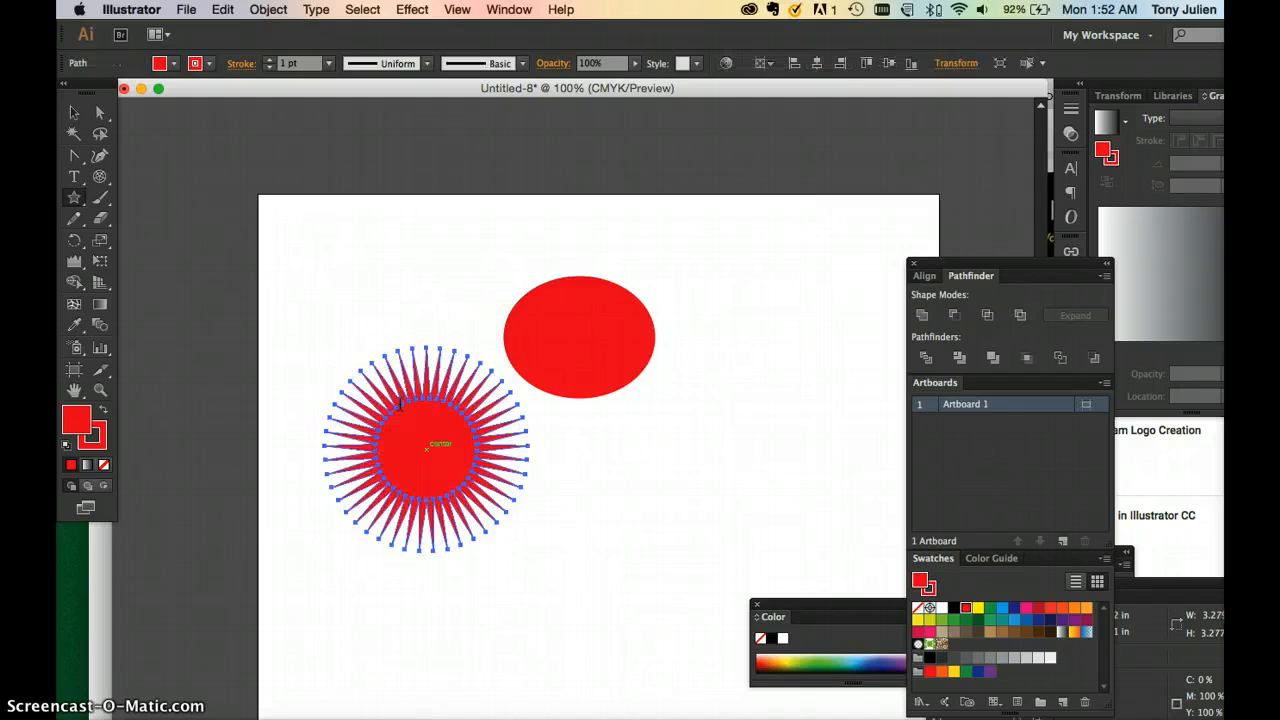
key(Delete)
Create a 20-point star with radii of 1.6408 in and 0.8204 in, filled yellow with no stroke
click(406, 434)
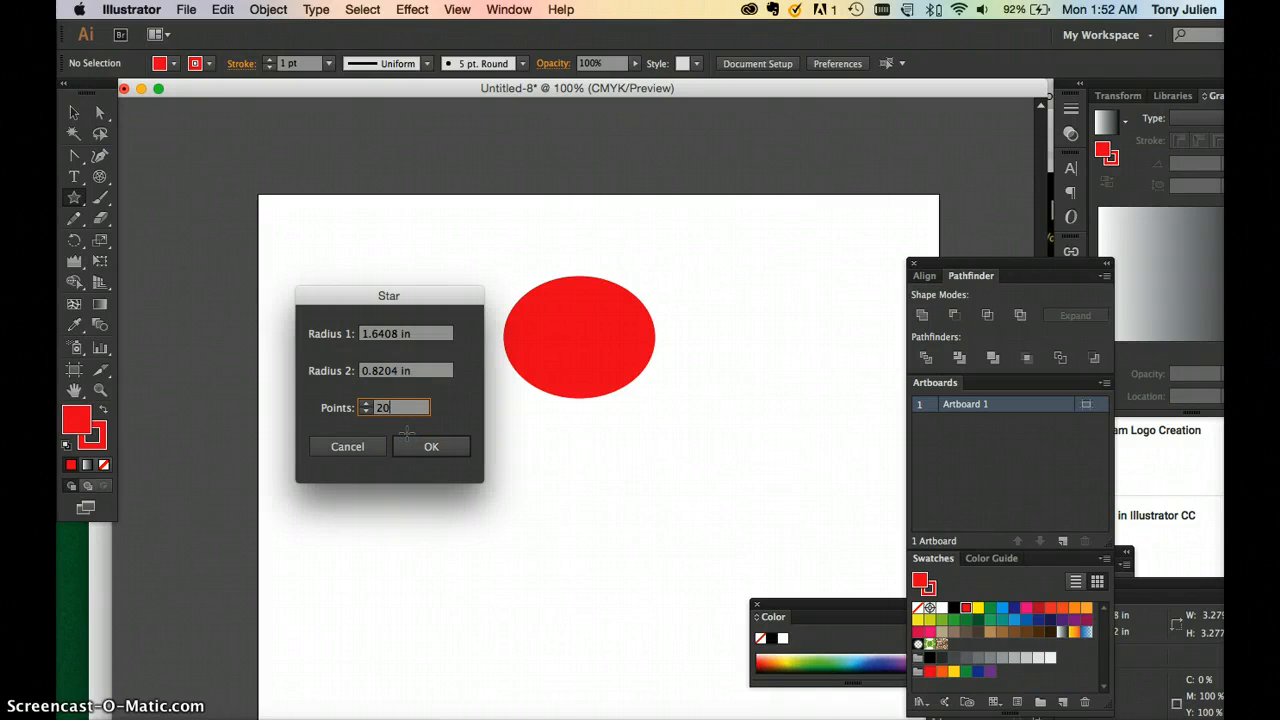
key(Return)
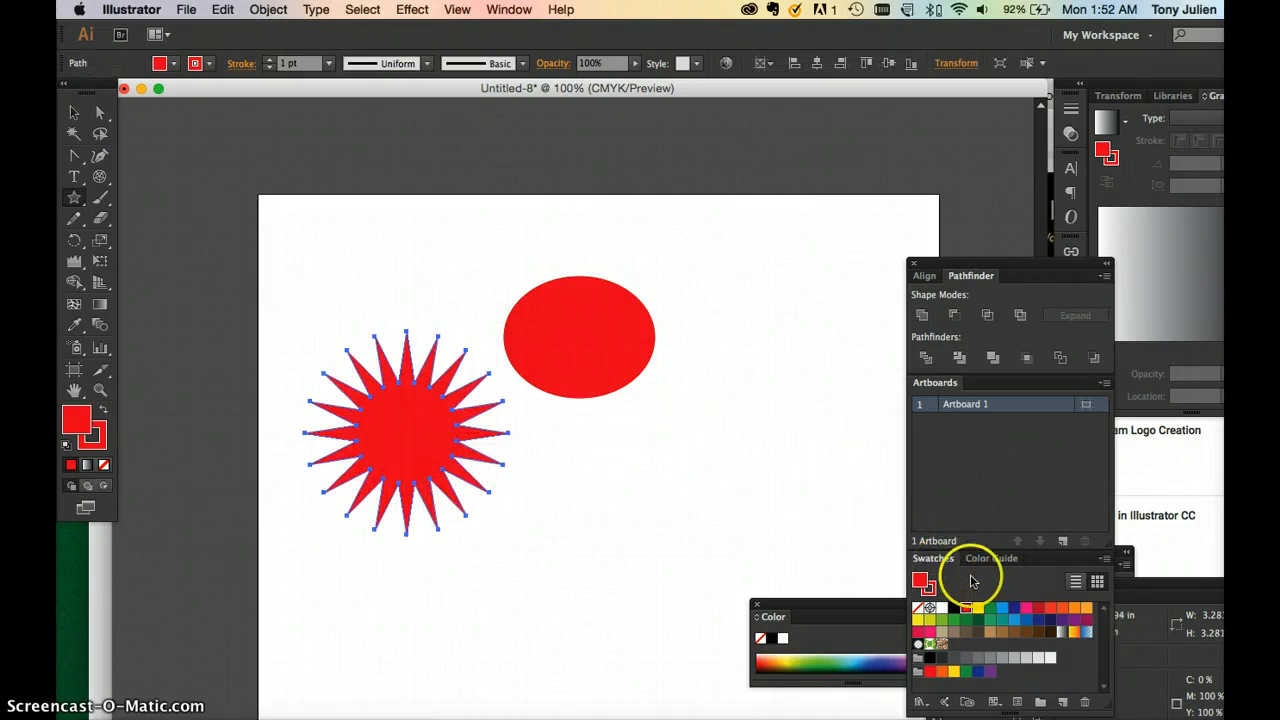
click(978, 607)
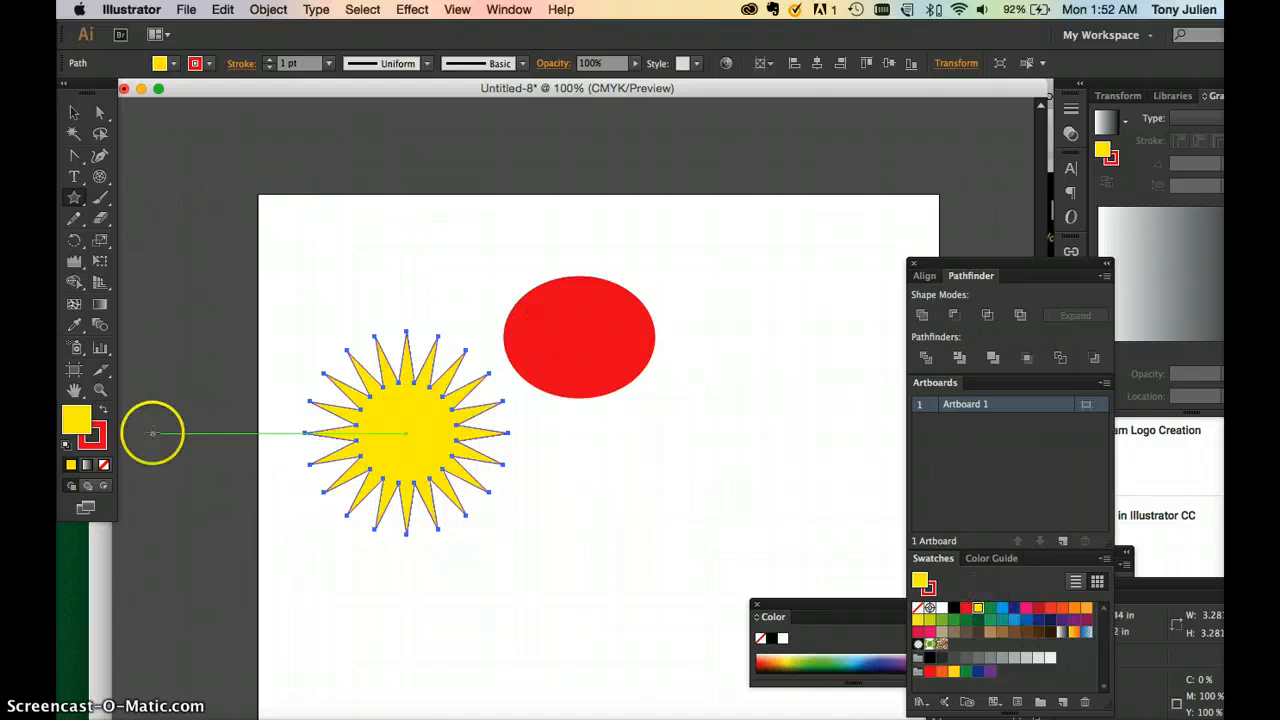
click(92, 436)
click(104, 464)
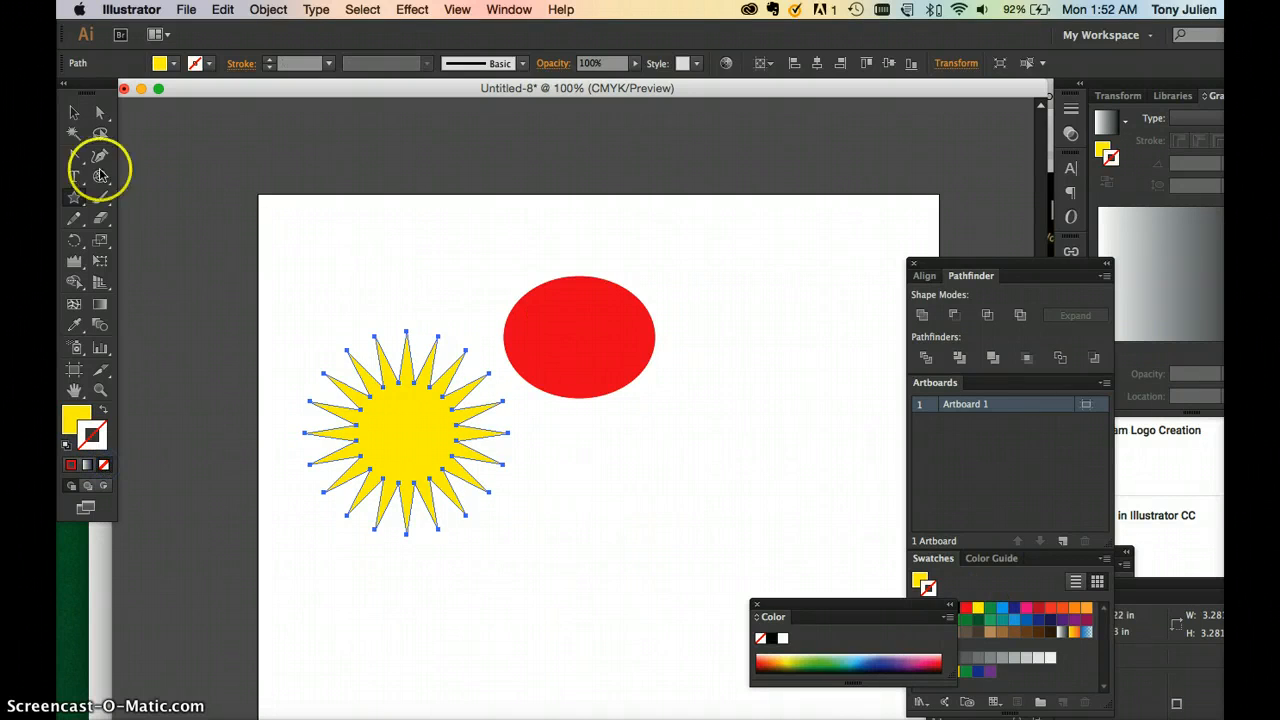
Deselect the star and move the red ellipse slightly up and to the left
click(74, 112)
click(594, 460)
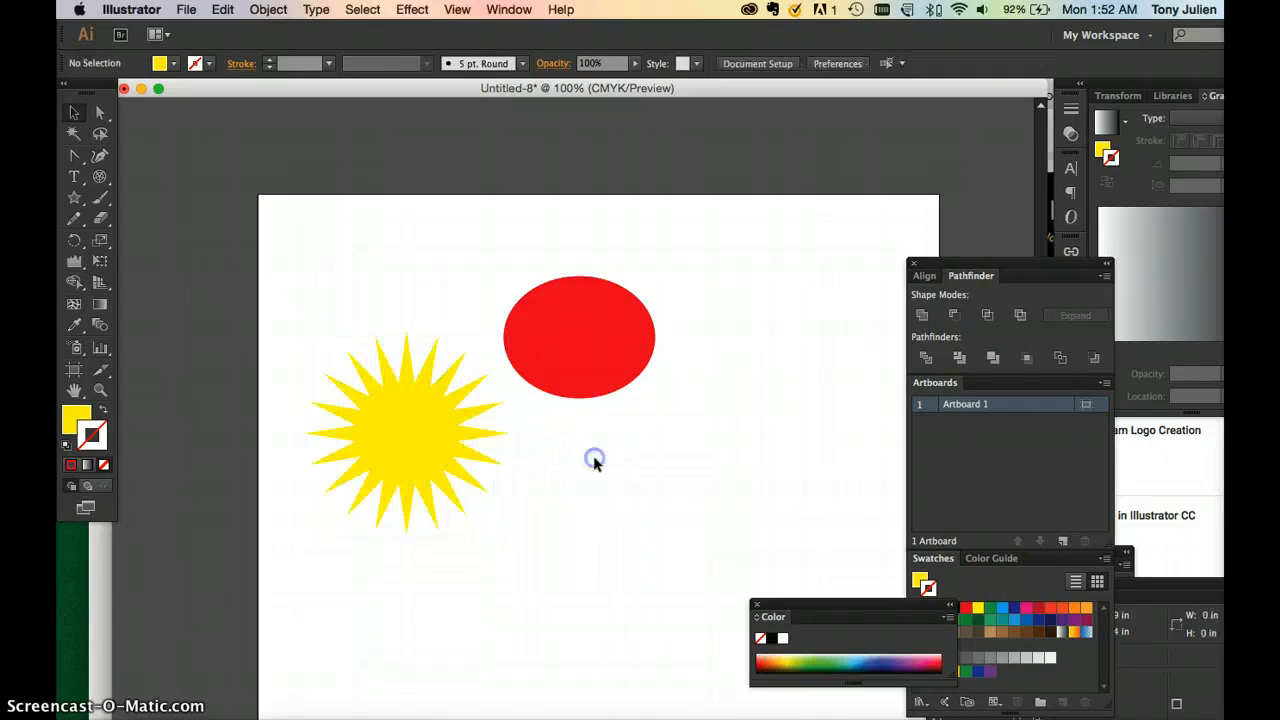
drag(571, 334, 532, 292)
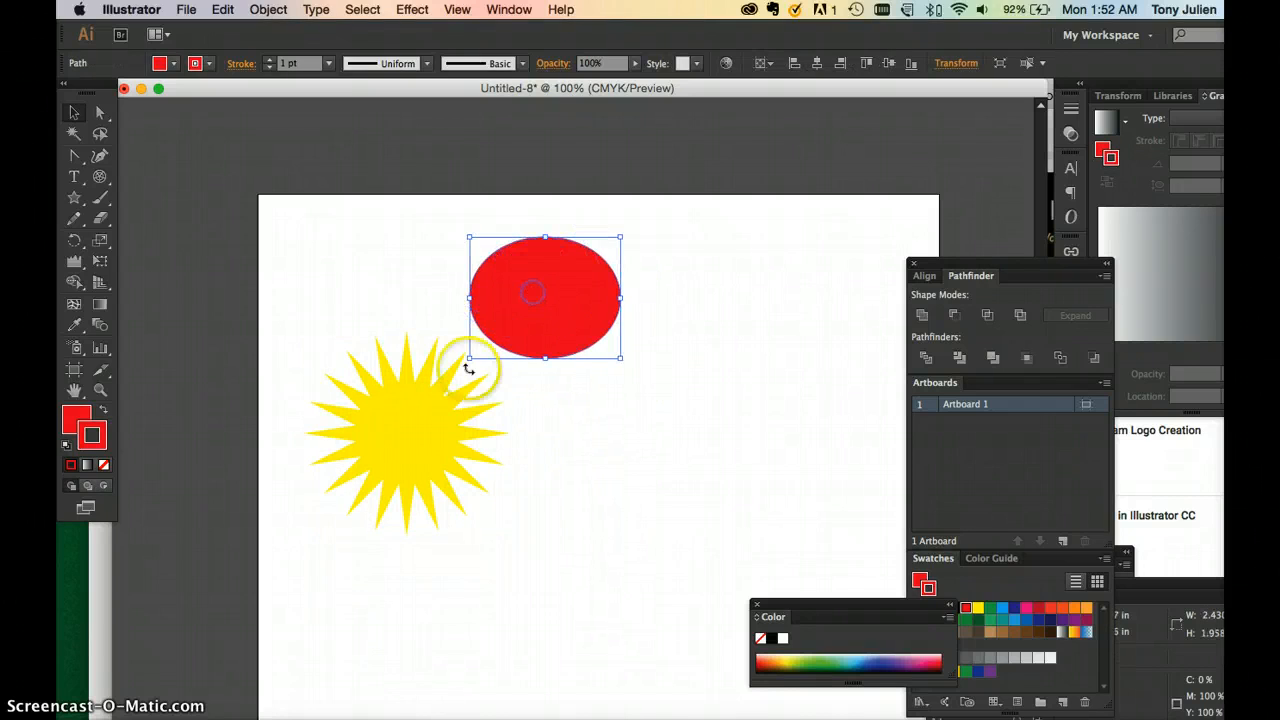
Change the star's fill to orange and move it over the lower part of the ellipse
click(434, 403)
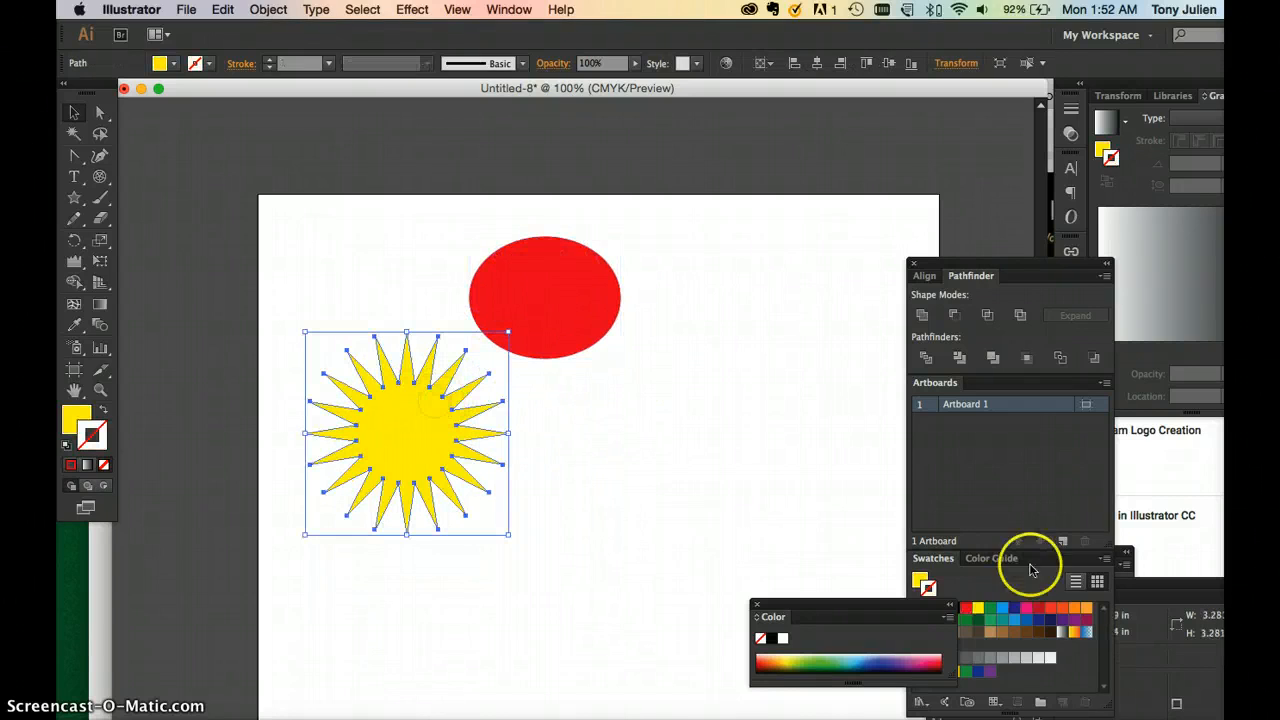
click(1067, 610)
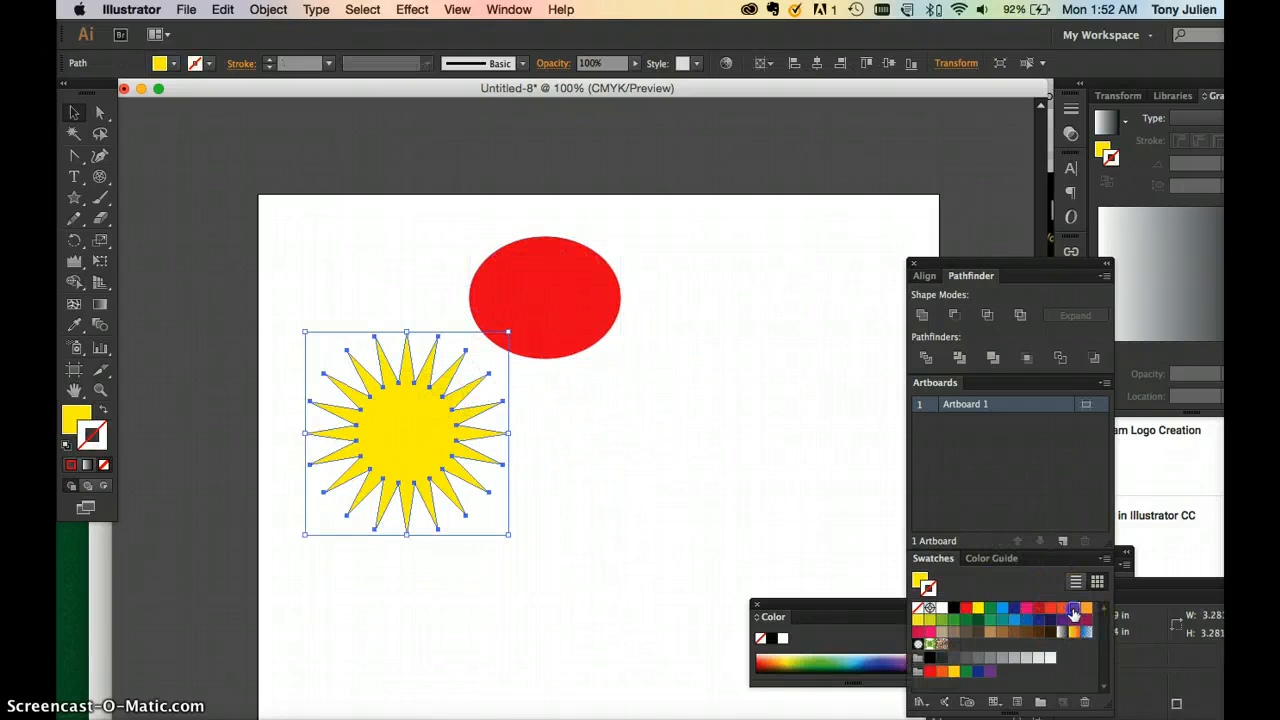
click(199, 460)
key(super+z)
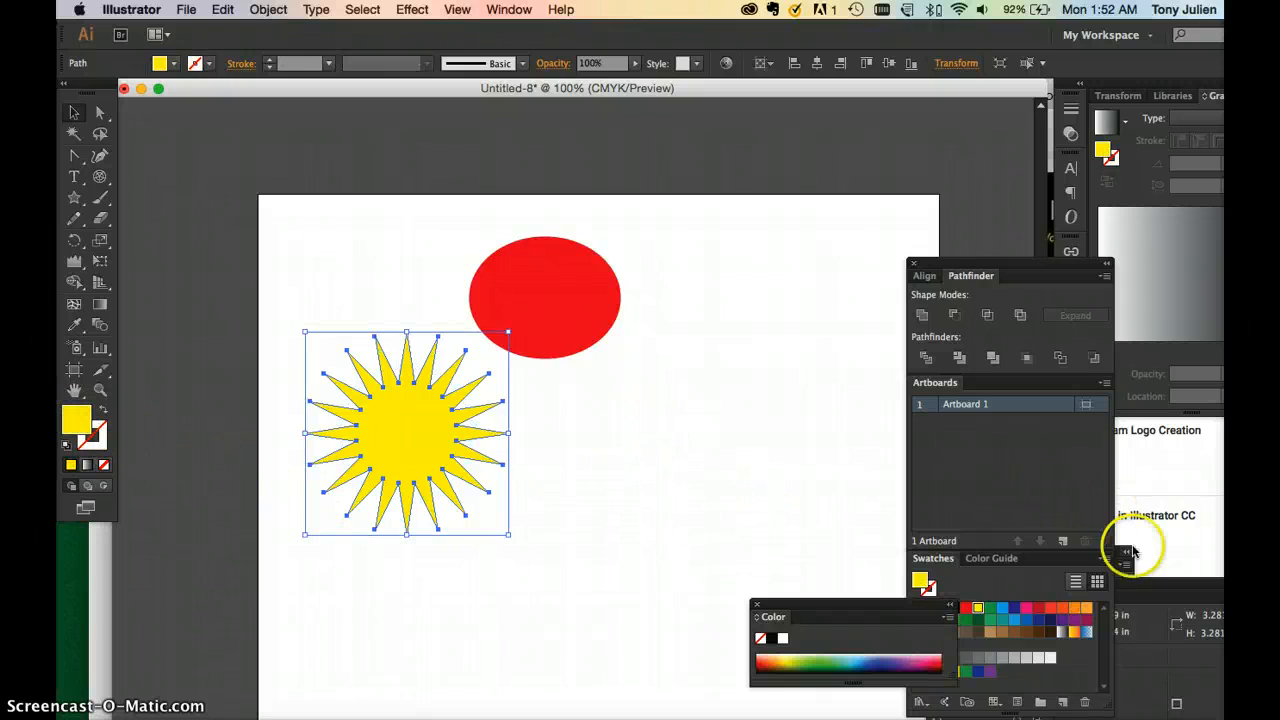
click(1074, 607)
mouse_move(390, 441)
mouse_down()
mouse_move(509, 434)
mouse_move(544, 407)
mouse_up()
click(95, 440)
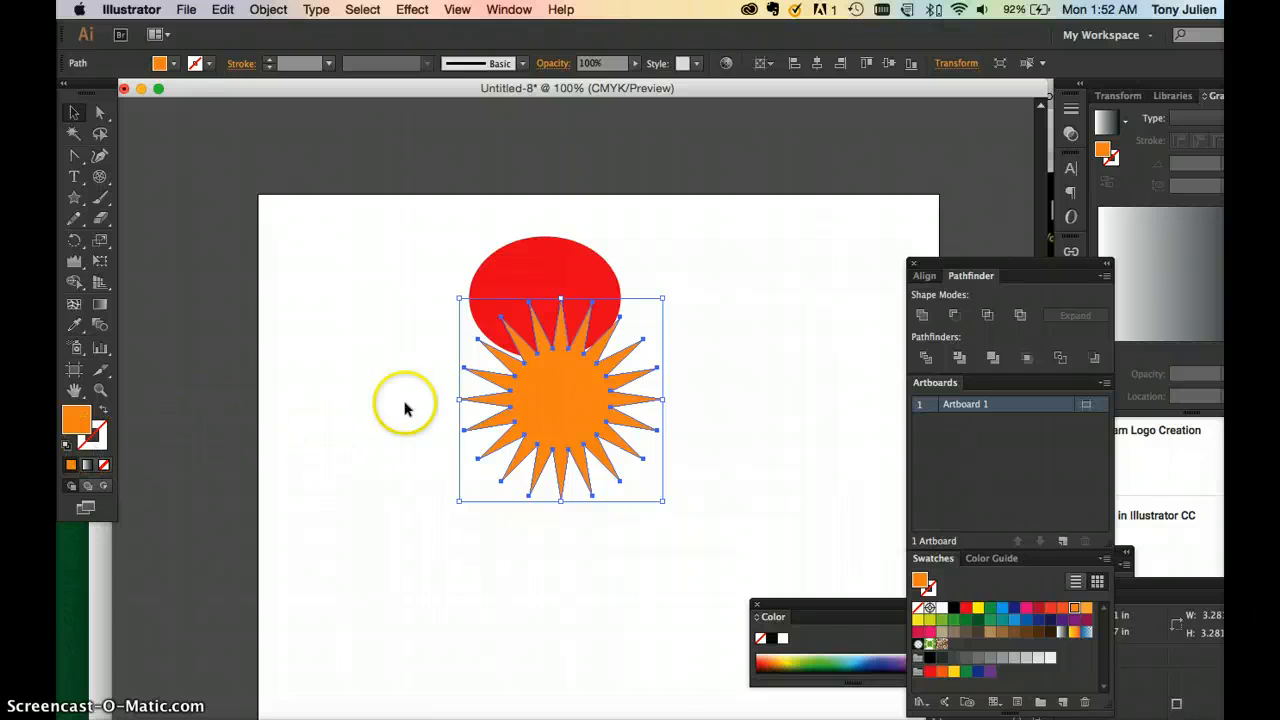
Lower the star on the artboard, then enlarge the red ellipse proportionally and overlap it with the star
click(536, 316)
drag(551, 385, 551, 506)
scroll(654, 481, down, 2)
click(683, 428)
click(566, 354)
drag(595, 323, 668, 232)
drag(603, 318, 549, 347)
click(720, 425)
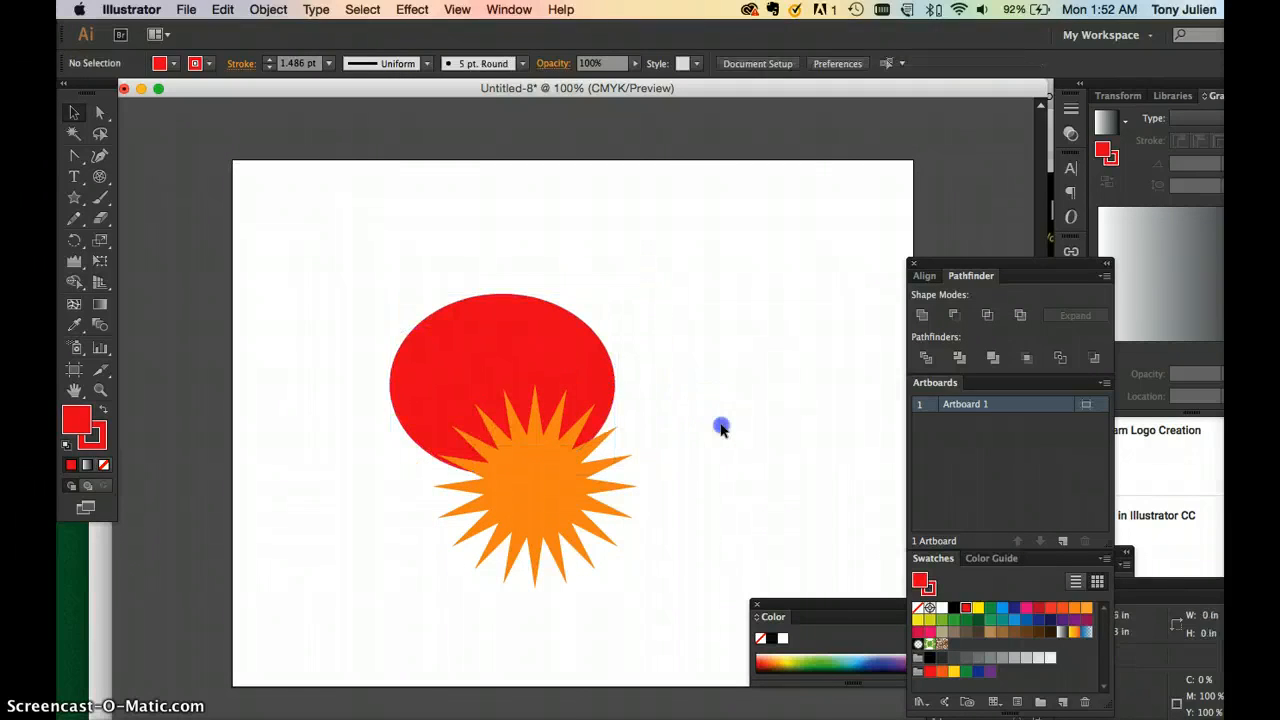
Select the star and the ellipse together, move them up and to the right, and undo the move
click(548, 500)
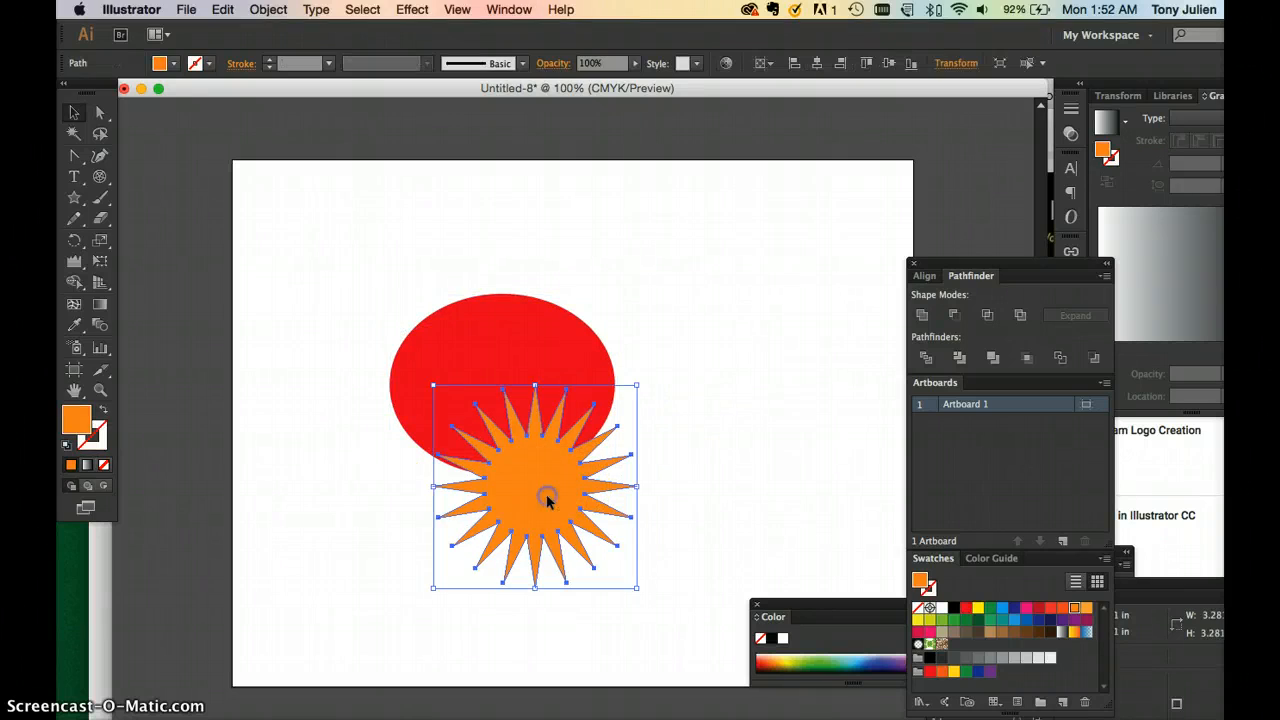
shift+click(498, 342)
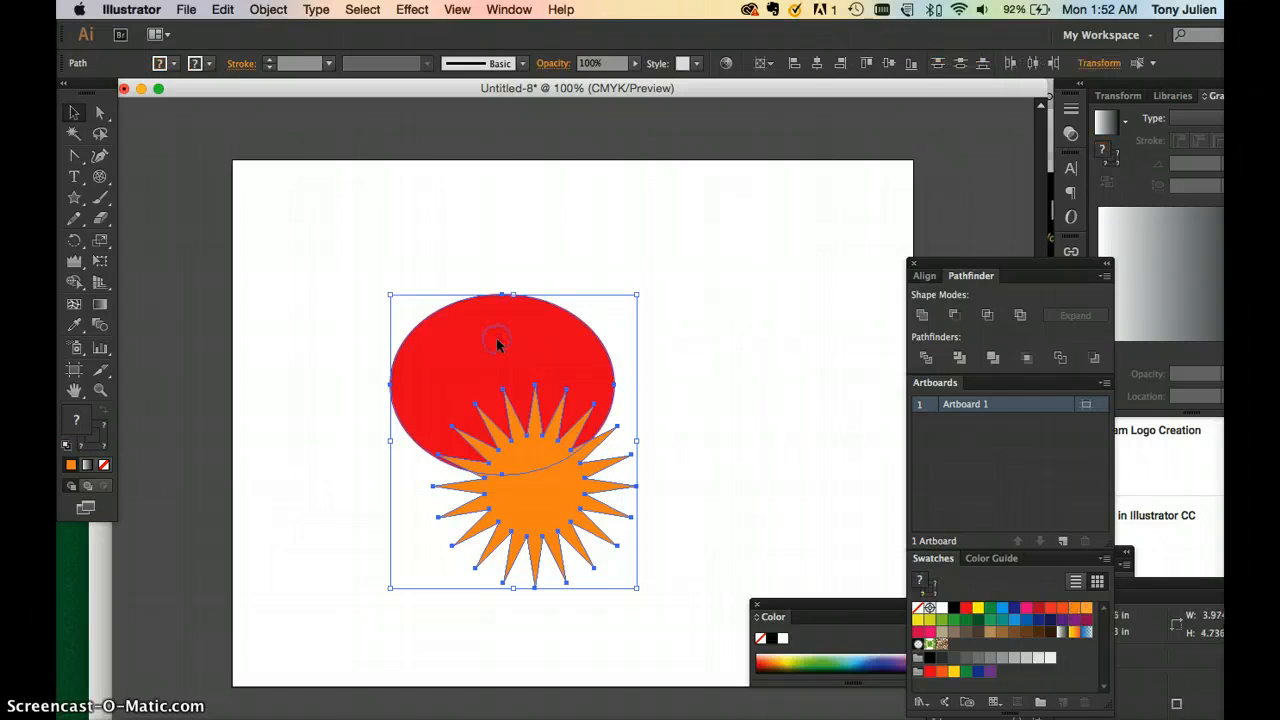
drag(501, 342, 624, 244)
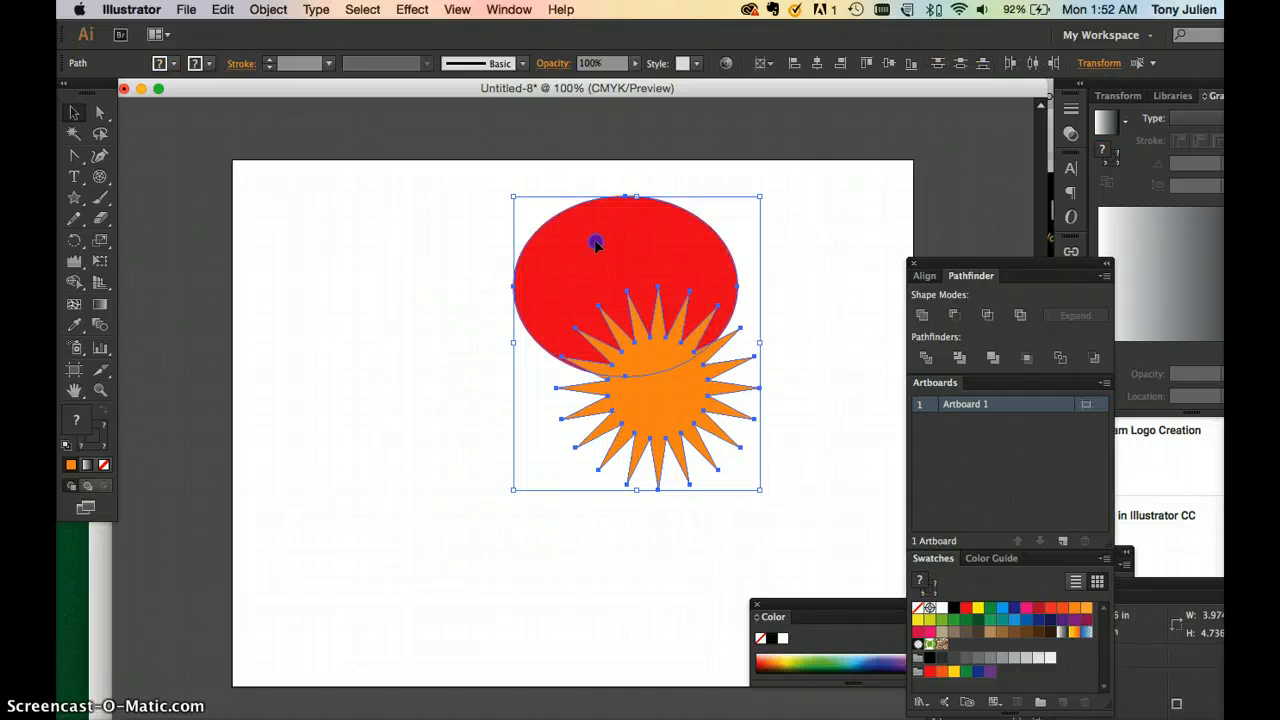
key(super+z)
Place the star over the ellipse's lower right, group both shapes and reposition the group on the artboard
click(649, 326)
mouse_move(478, 408)
mouse_down()
mouse_move(610, 393)
mouse_move(480, 398)
mouse_up()
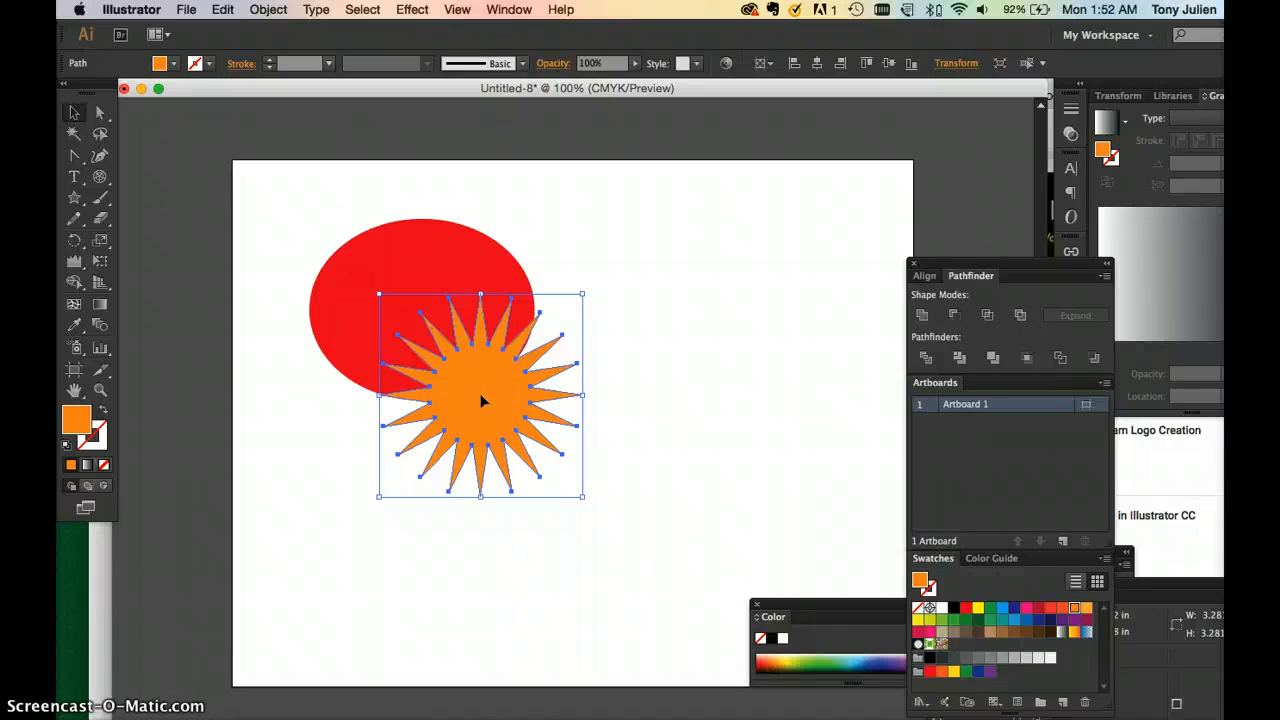
shift+click(412, 268)
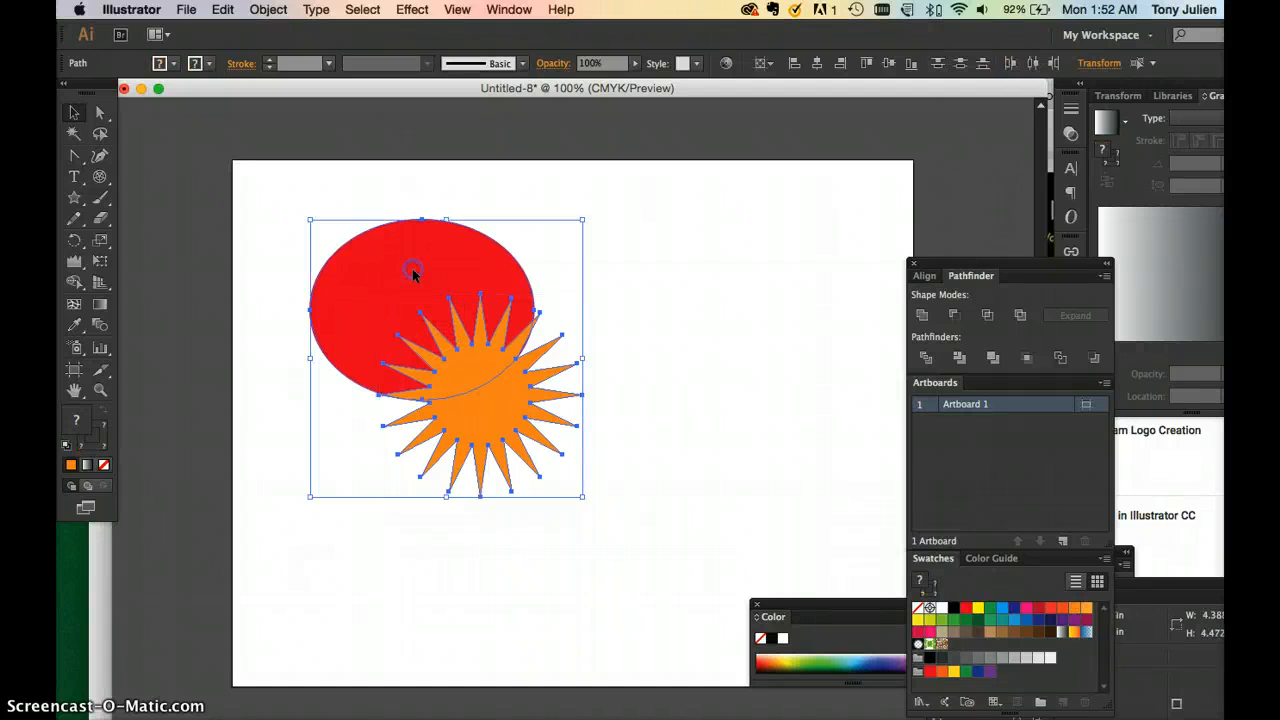
click(586, 337)
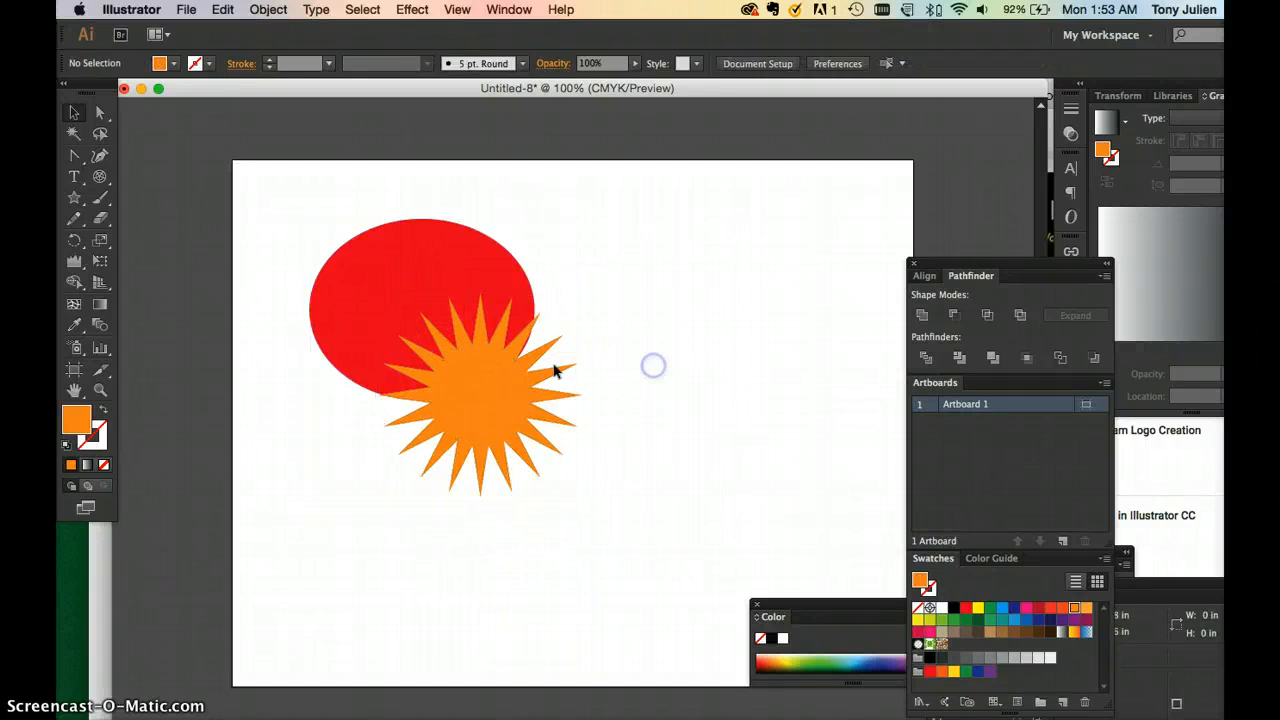
drag(584, 392, 662, 386)
drag(584, 300, 493, 306)
Ungroup the ellipse and the star, and move the star alone slightly to the left
click(268, 9)
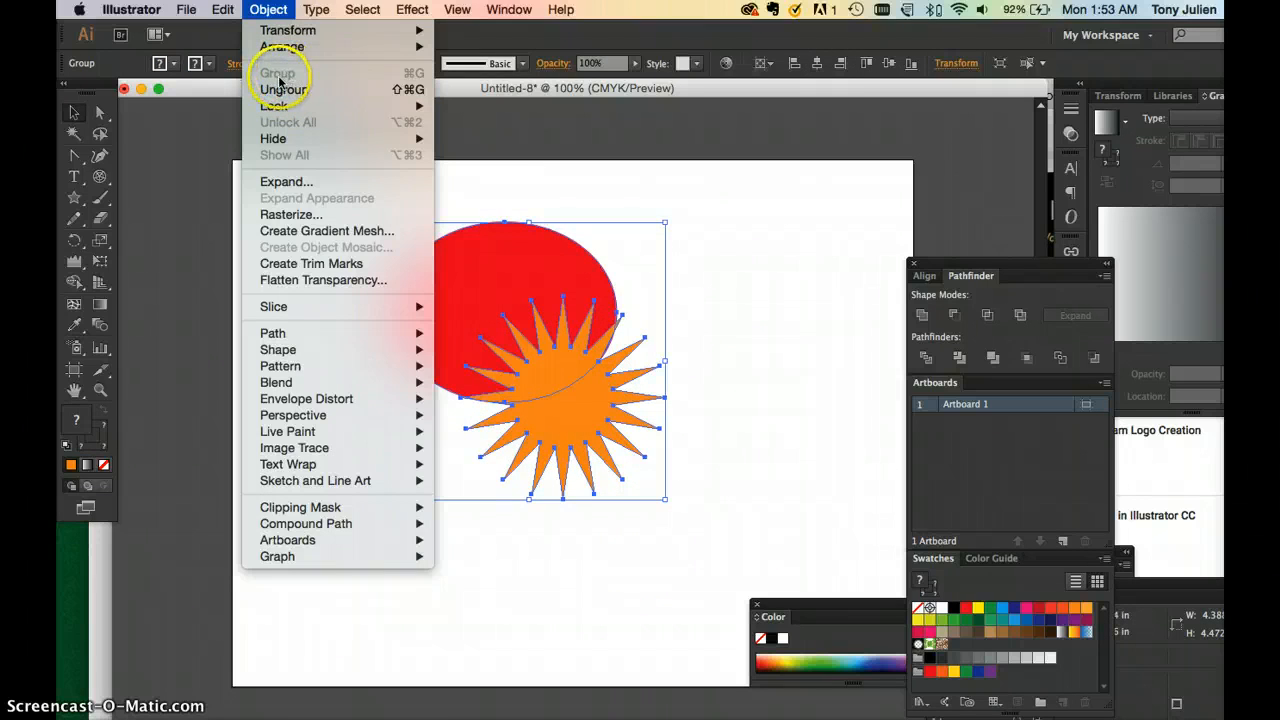
click(352, 92)
click(754, 309)
drag(590, 384, 548, 384)
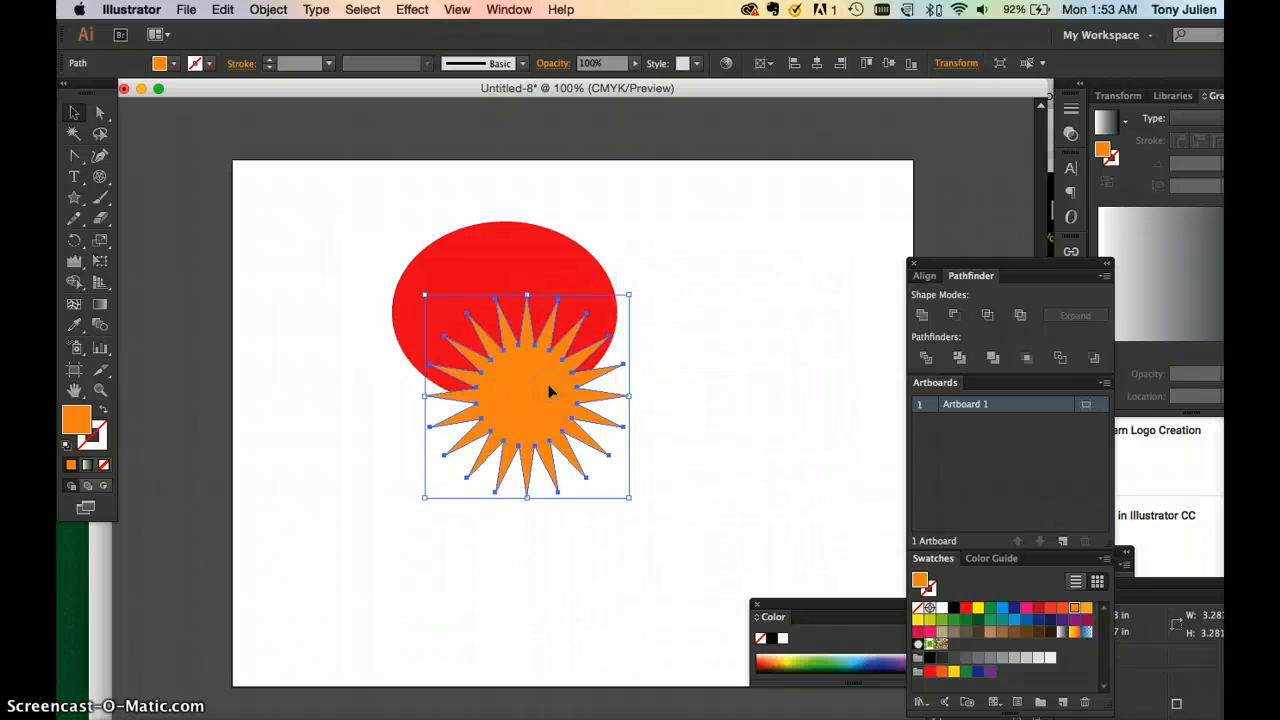
Select the star and the ellipse together and move both toward the artboard's left edge
shift+click(520, 263)
drag(520, 263, 404, 262)
click(629, 394)
Move the star off the ellipse to sit beside it on the right, and select both shapes
drag(491, 394, 447, 366)
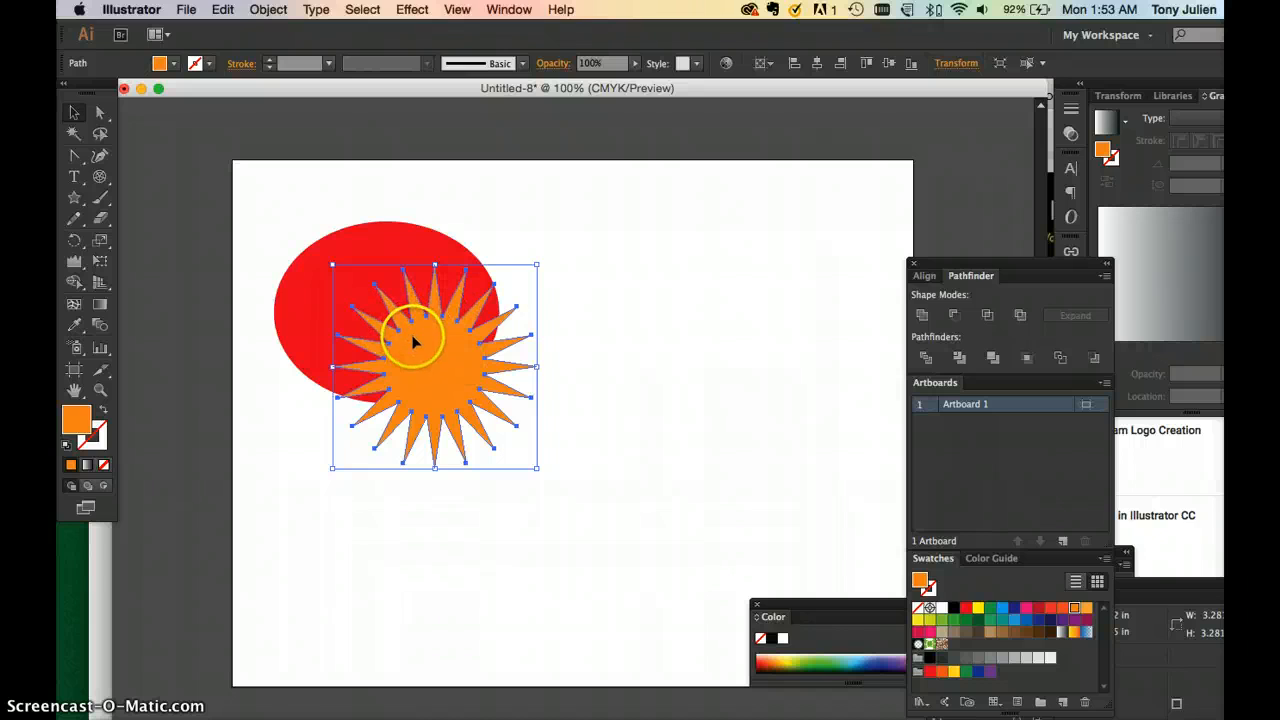
drag(426, 364, 670, 311)
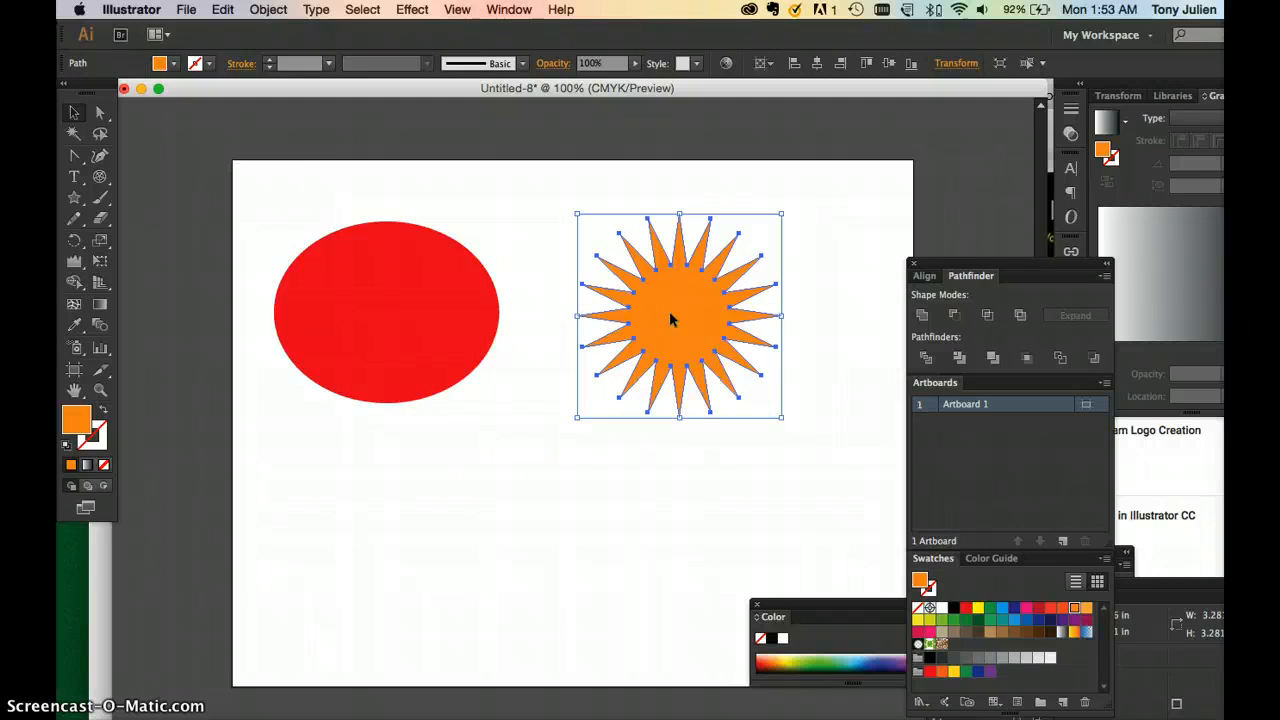
drag(552, 407, 643, 311)
shift+click(425, 328)
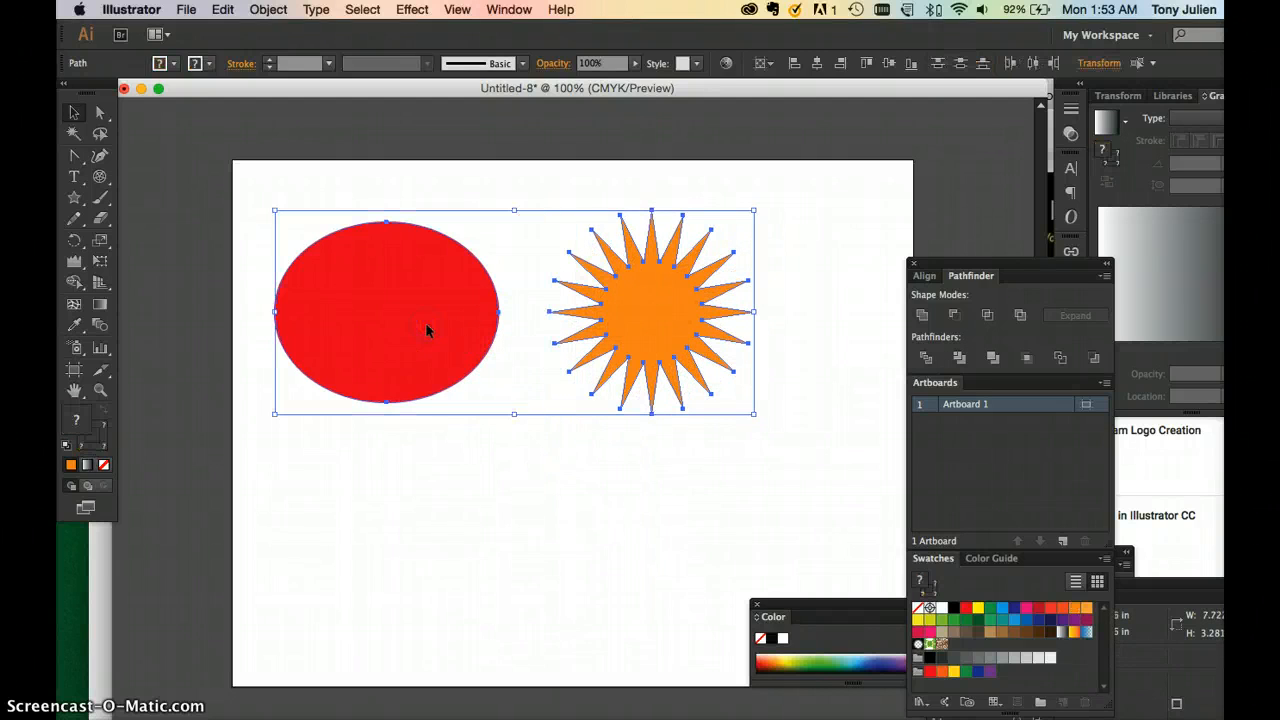
Duplicate the ellipse and star below the originals, then move the upper pair up and to the right
drag(425, 328, 444, 497)
click(436, 306)
shift+click(640, 297)
drag(640, 297, 692, 266)
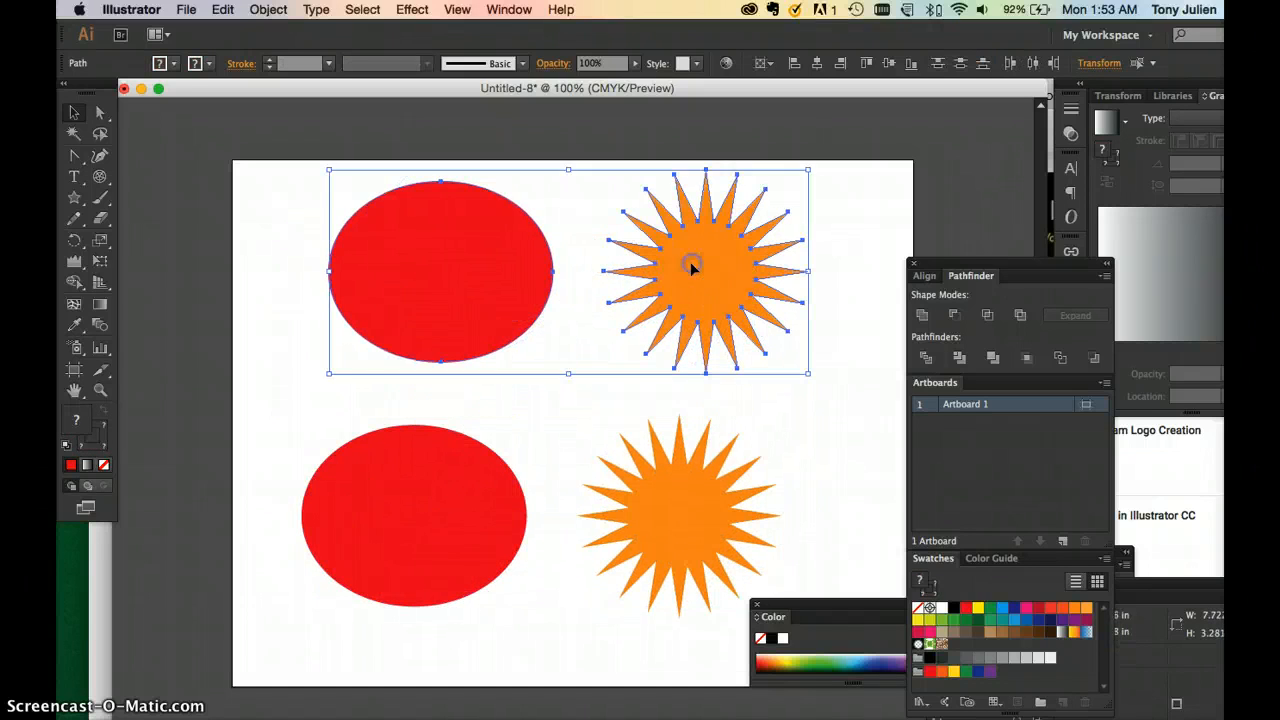
Check whether the Pathfinder panel is enabled among the available panels
click(787, 487)
click(495, 498)
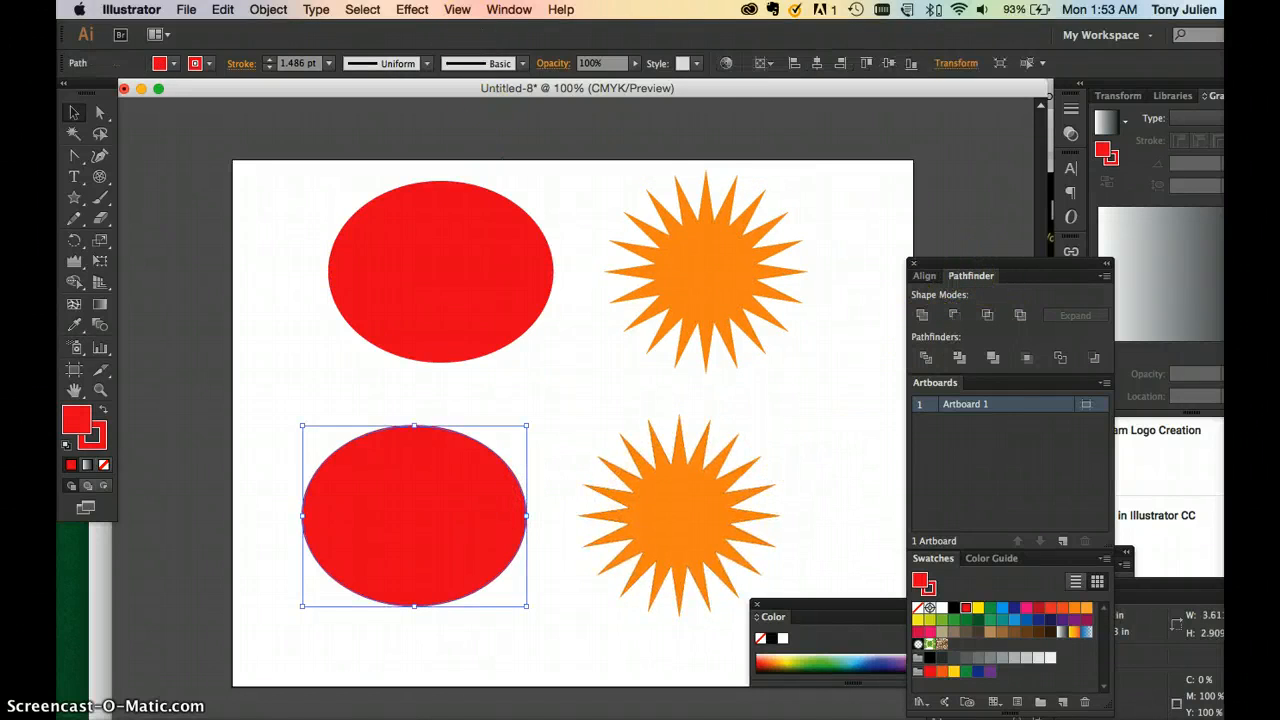
click(500, 10)
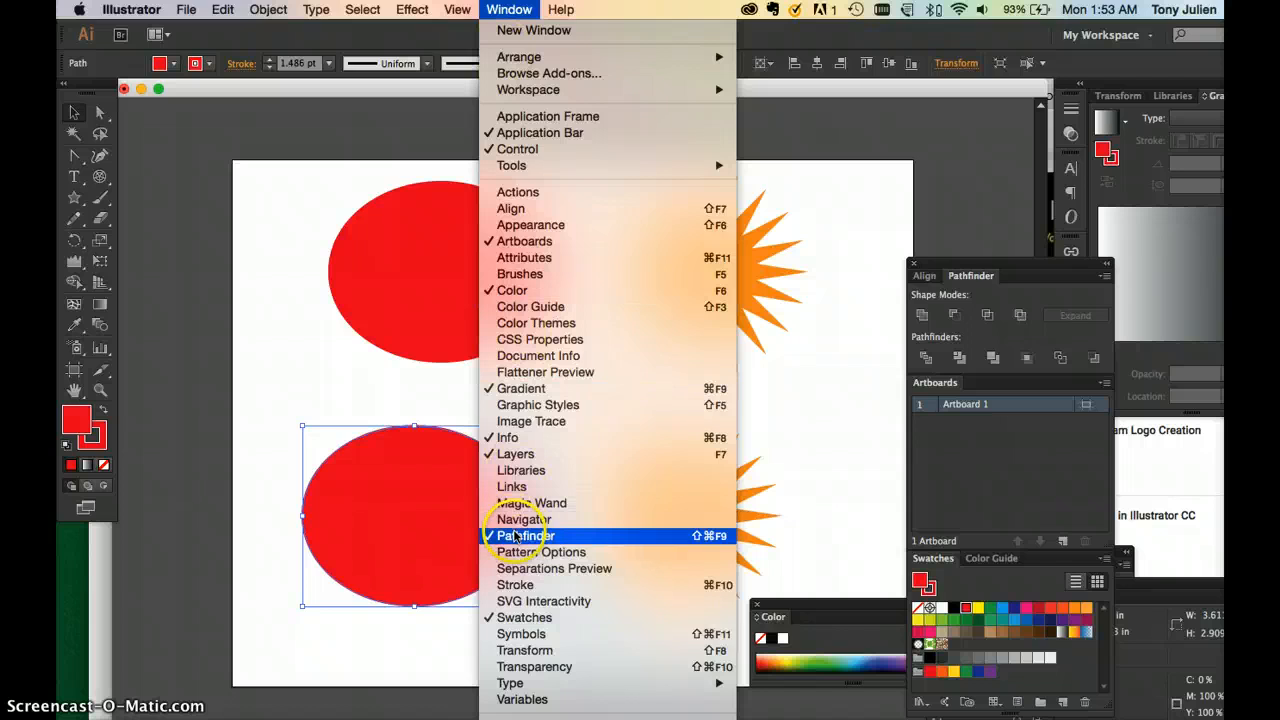
click(308, 384)
Move the lower star closer to the lower ellipse, and move the Color panel down off the artboard
drag(661, 494, 631, 487)
drag(786, 603, 972, 667)
click(822, 580)
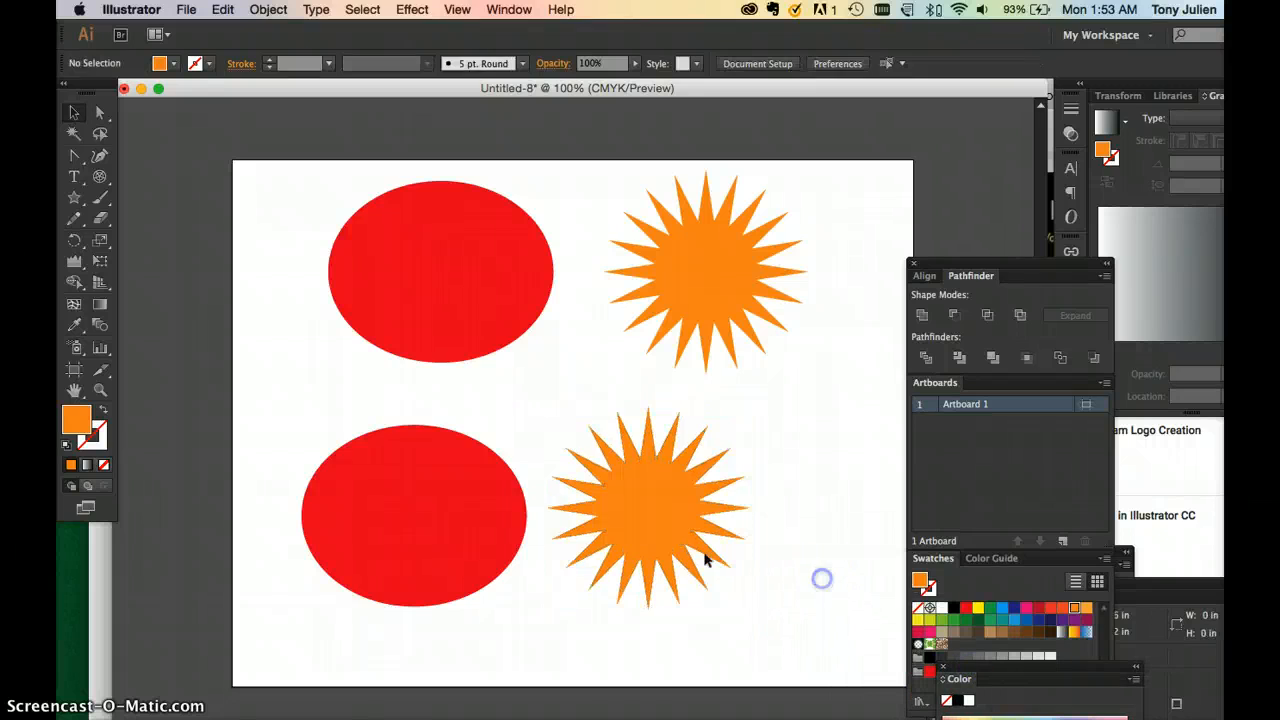
Select the lower ellipse and star together and shift both to the right, beneath the upper pair
click(468, 522)
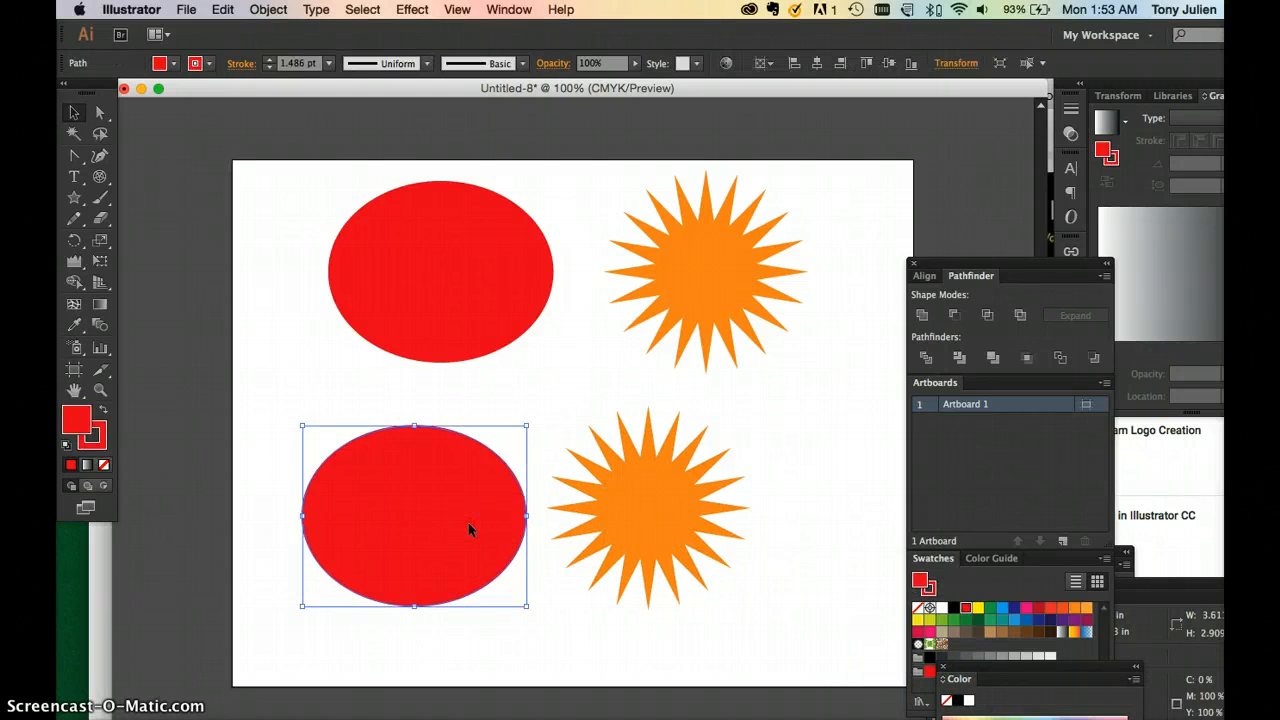
shift+click(643, 505)
drag(643, 505, 697, 510)
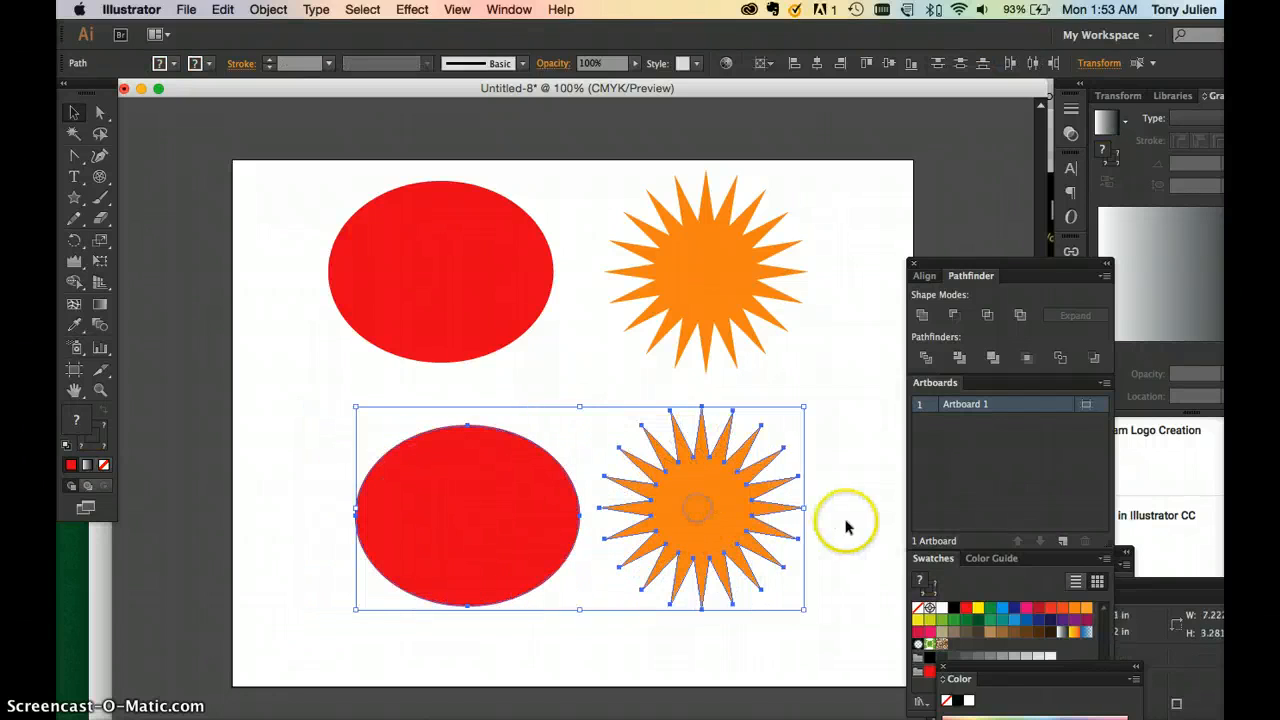
click(844, 541)
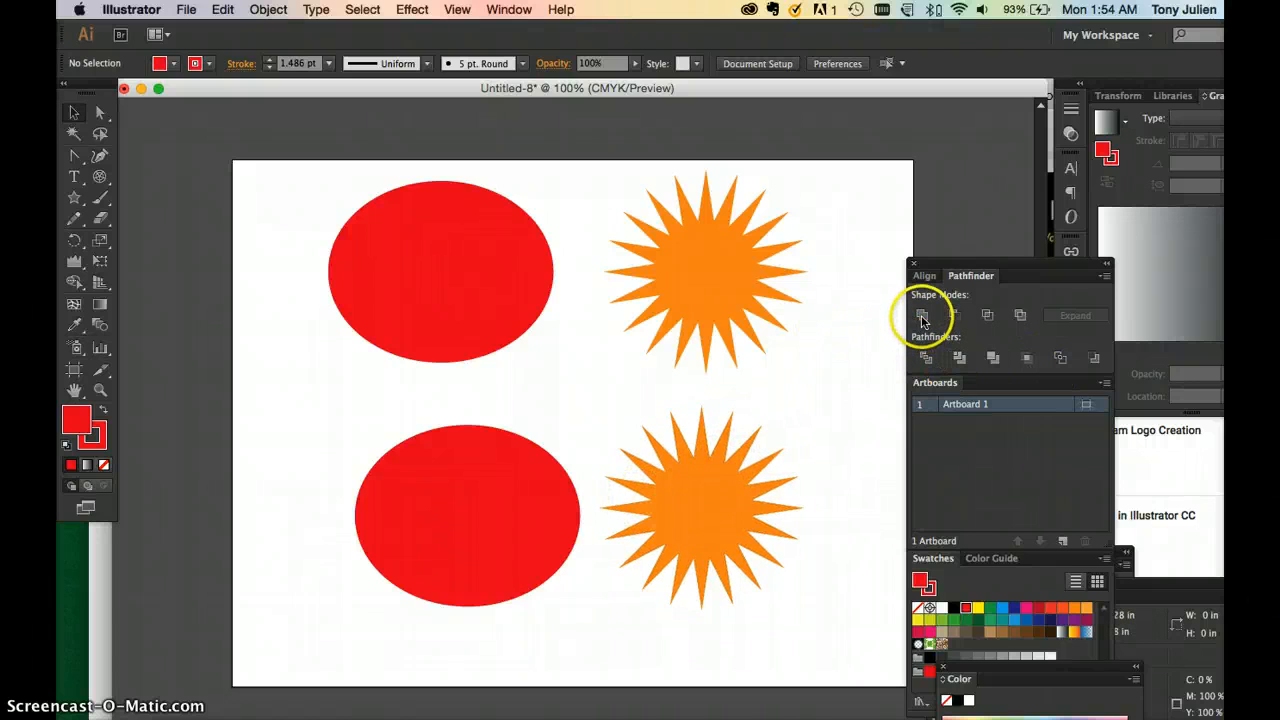
Overlap the lower star with the right side of the lower ellipse and unite both into one shape
click(683, 505)
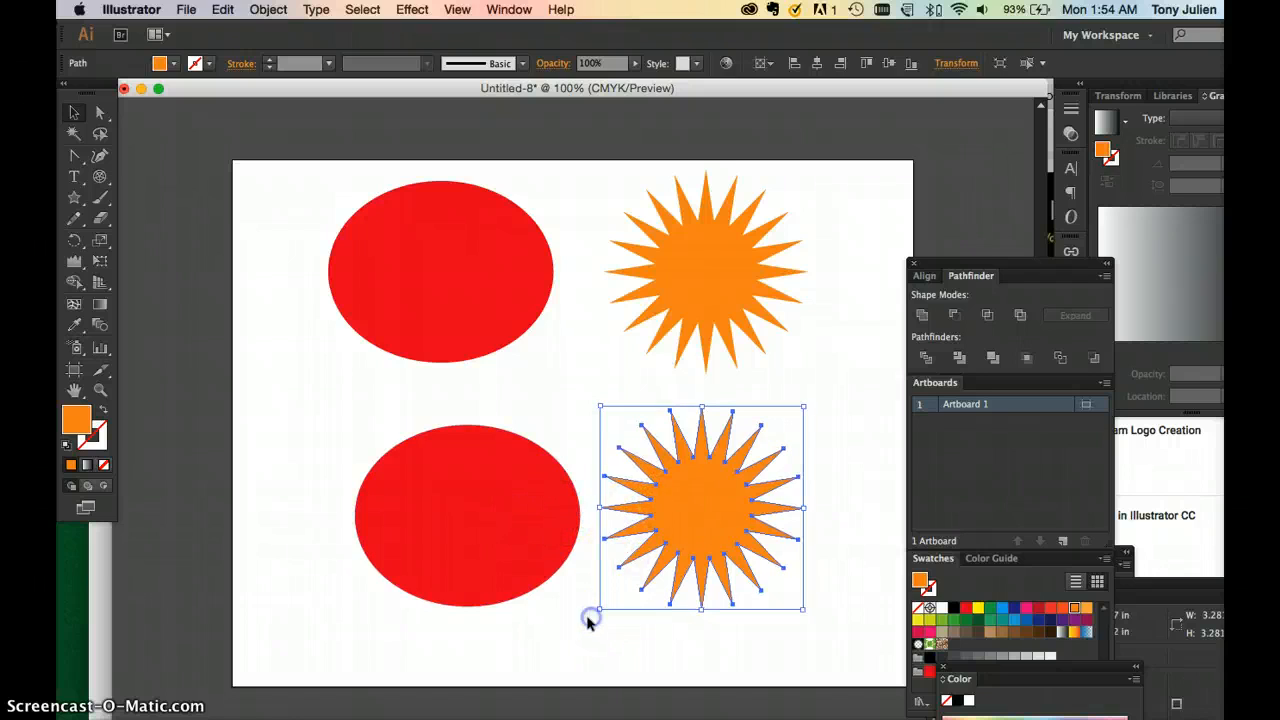
drag(705, 520, 613, 541)
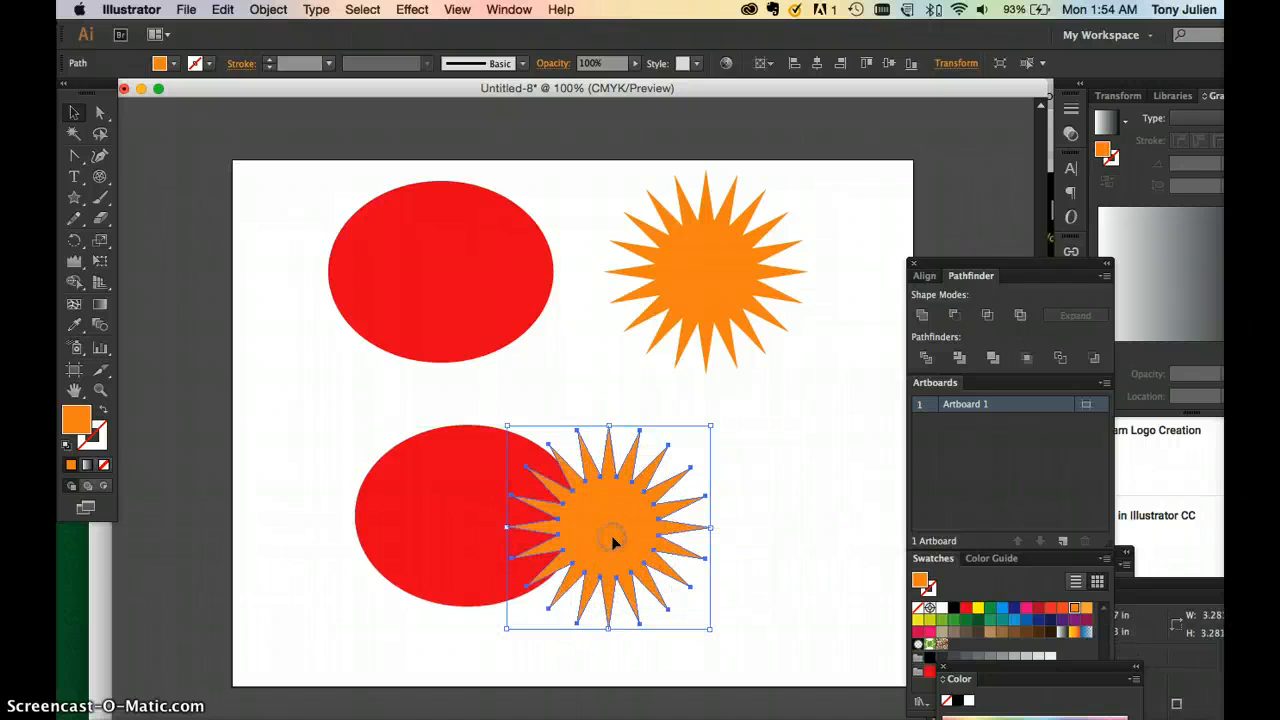
shift+click(462, 514)
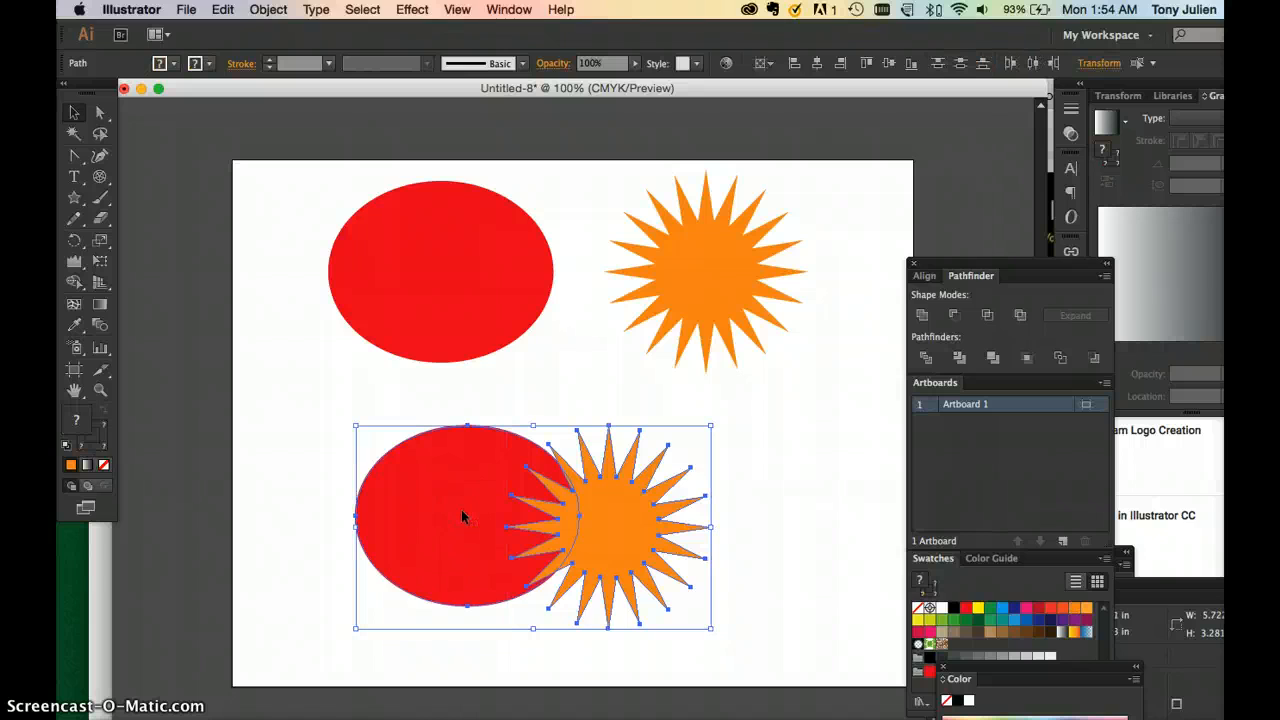
click(462, 514)
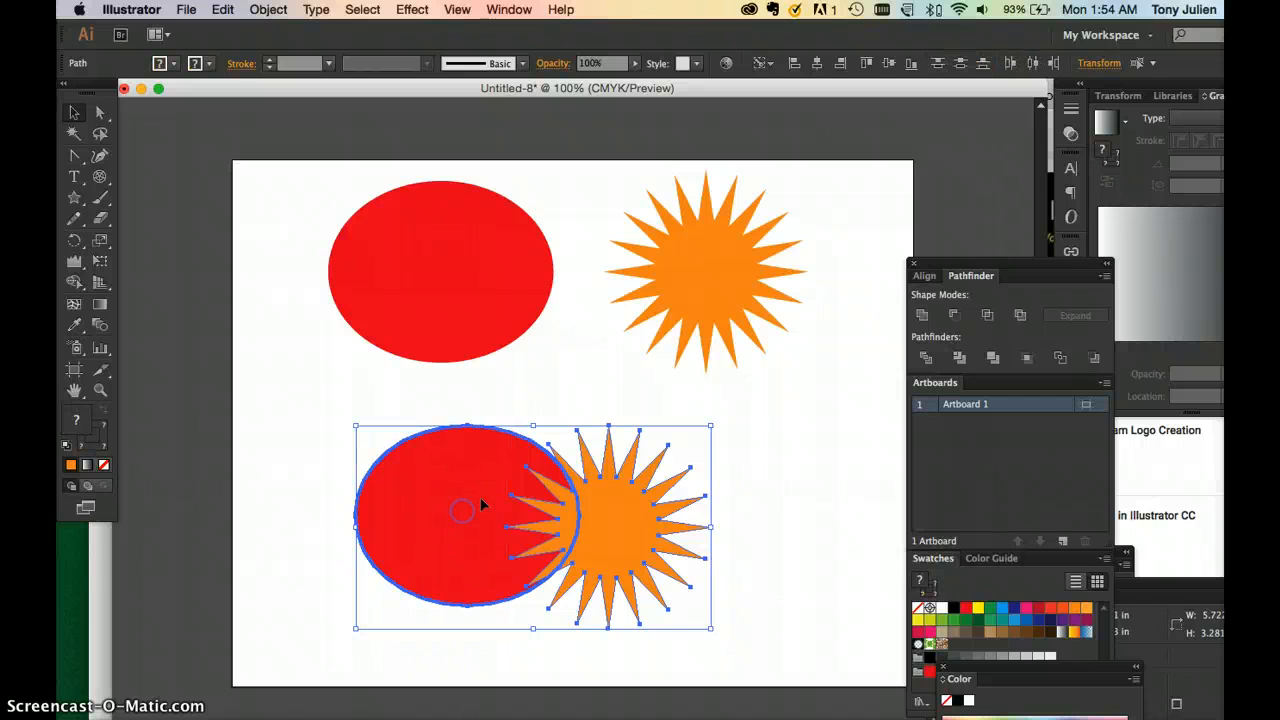
click(924, 317)
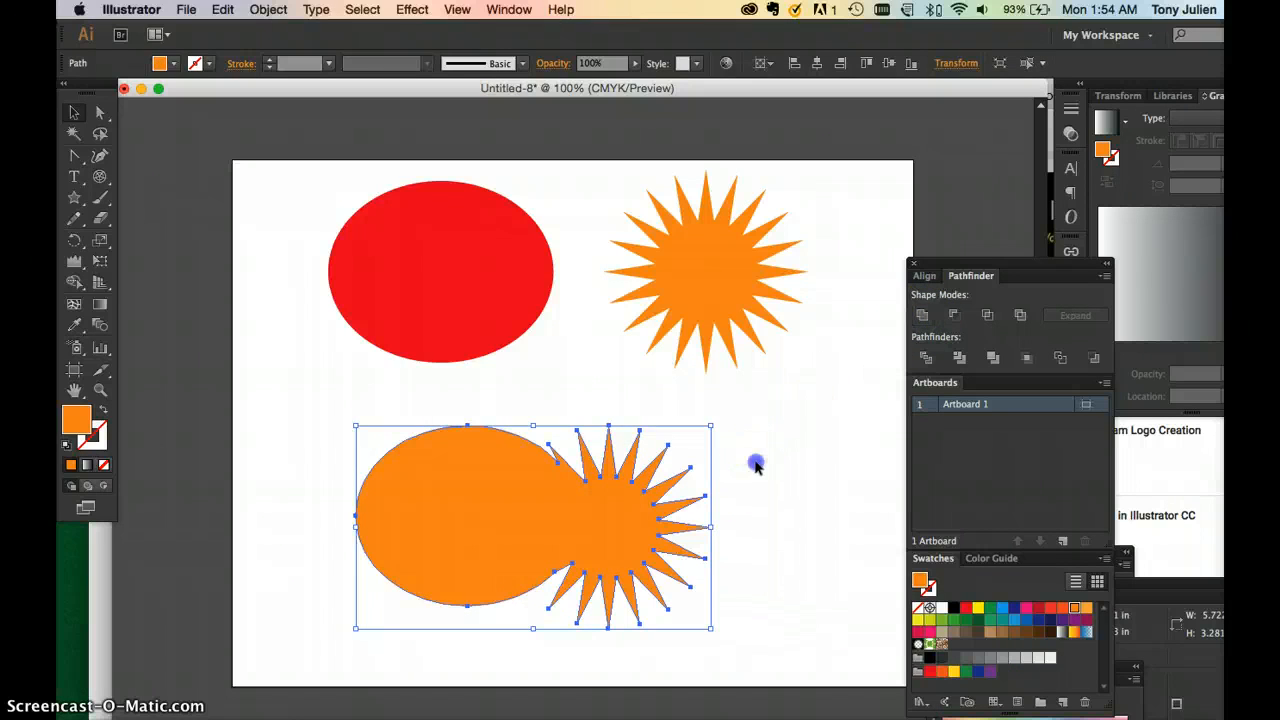
click(755, 465)
click(557, 538)
click(794, 528)
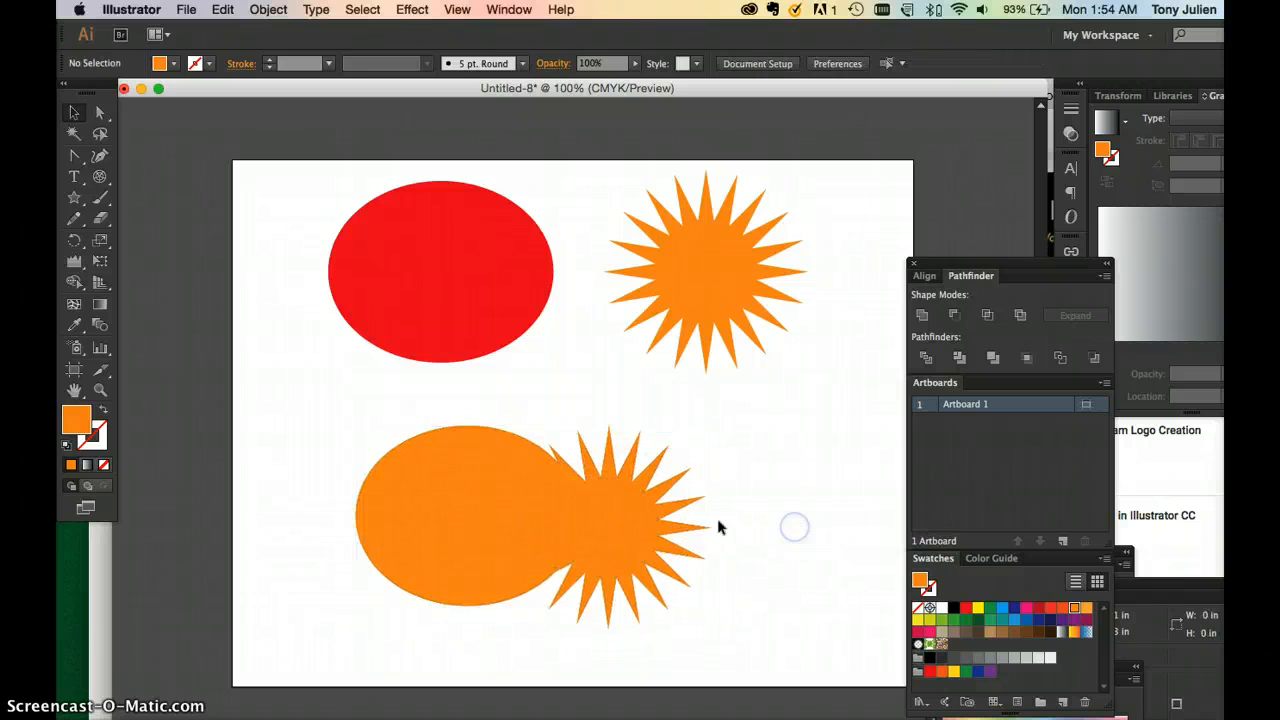
Undo the uniting of the lower ellipse and star
click(585, 514)
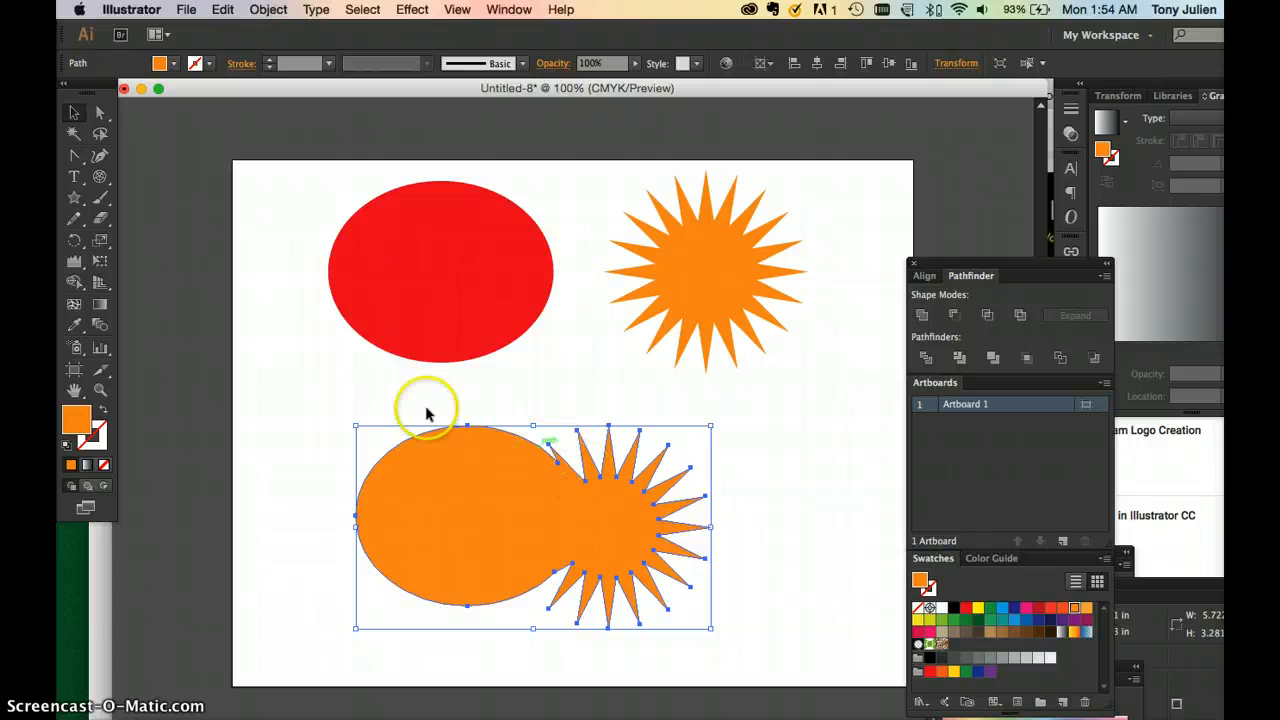
key(super+z)
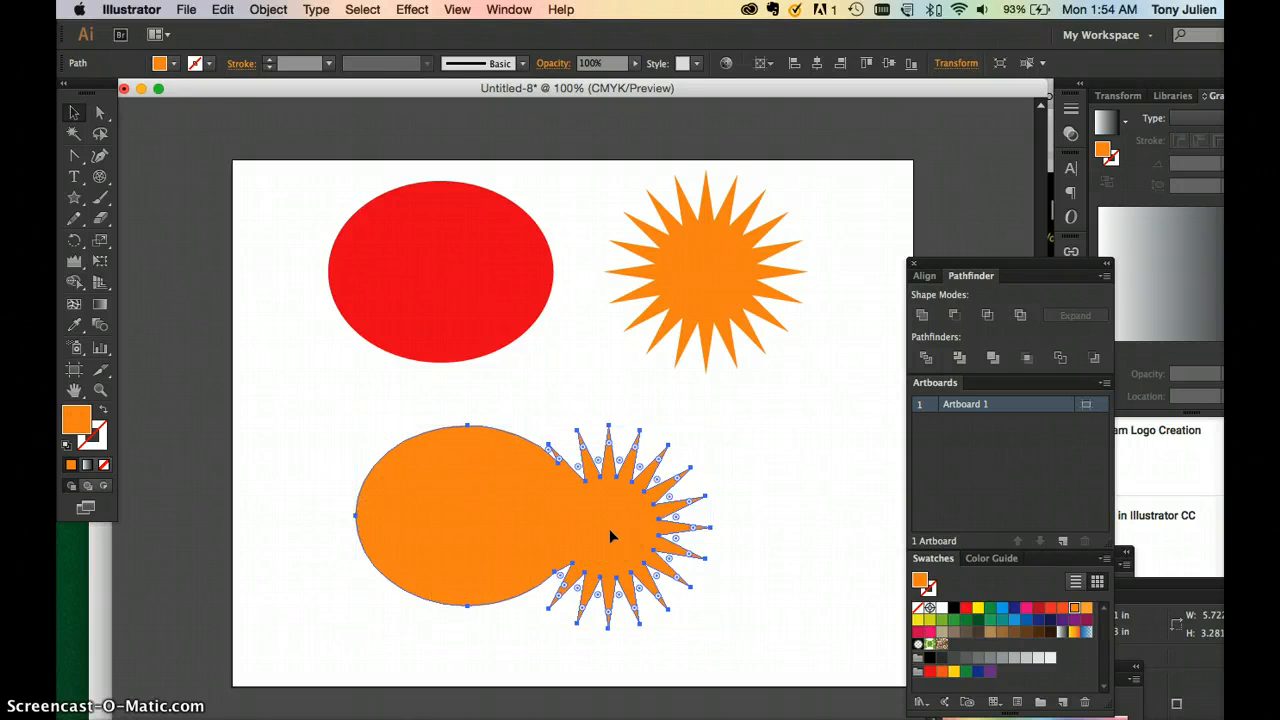
key(super+z)
Move the lower star off the ellipse to the artboard's right edge
click(813, 525)
click(610, 528)
drag(610, 530, 809, 514)
Move the lower ellipse down and to the right, and draw a narrow vertical rectangle overlapping its top as a bottle neck
click(515, 516)
drag(515, 516, 613, 557)
drag(76, 196, 125, 196)
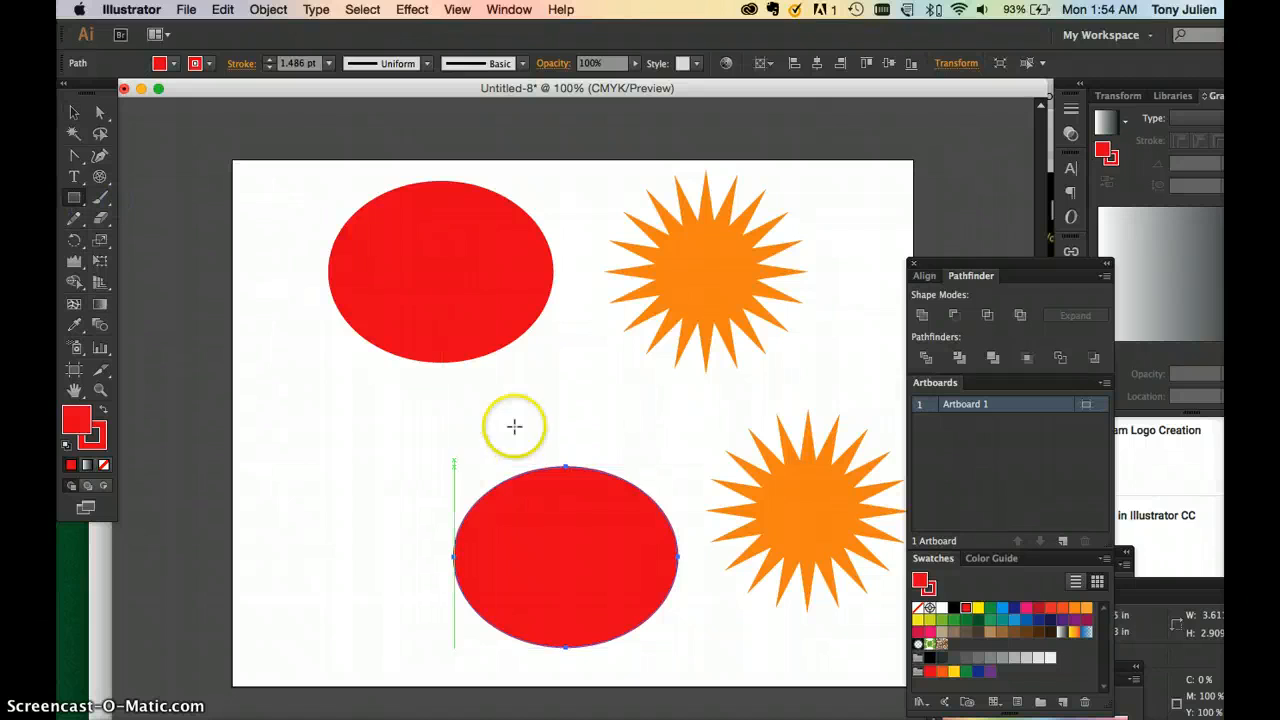
drag(552, 389, 582, 511)
click(74, 118)
click(528, 412)
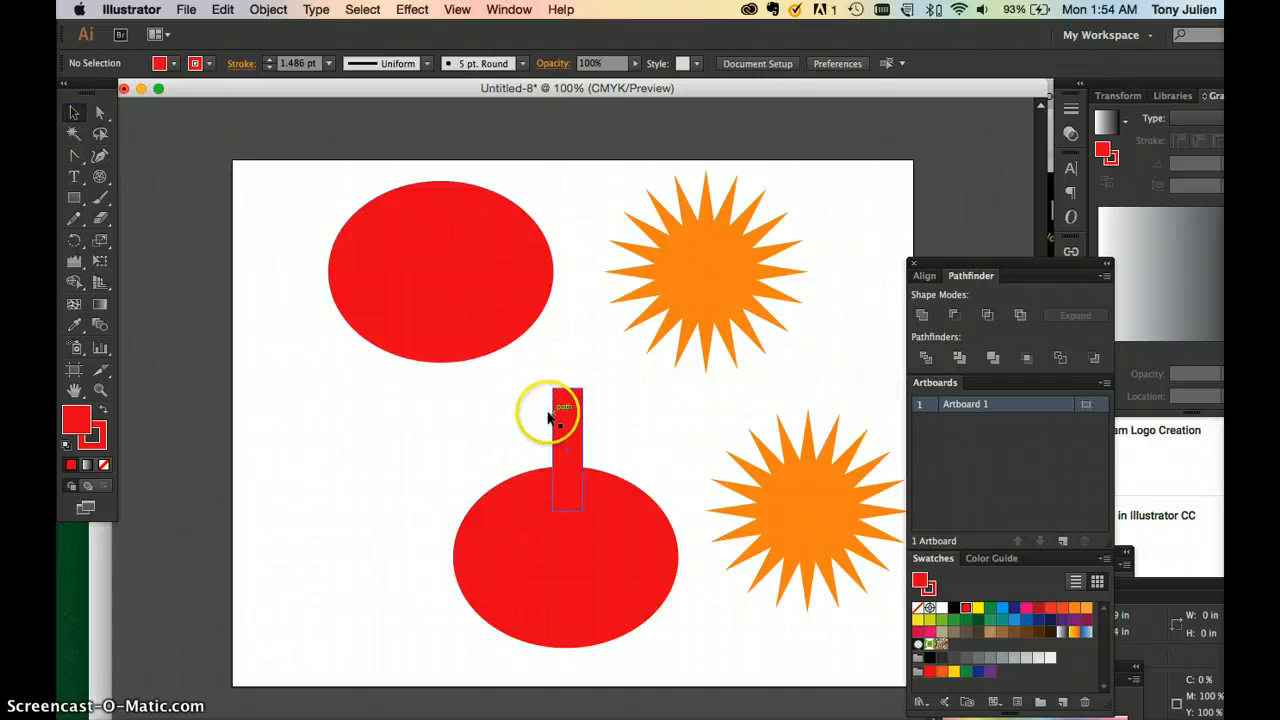
Draw a small cap rectangle about 0.8 in wide and 0.32 in high on top of the neck
click(74, 197)
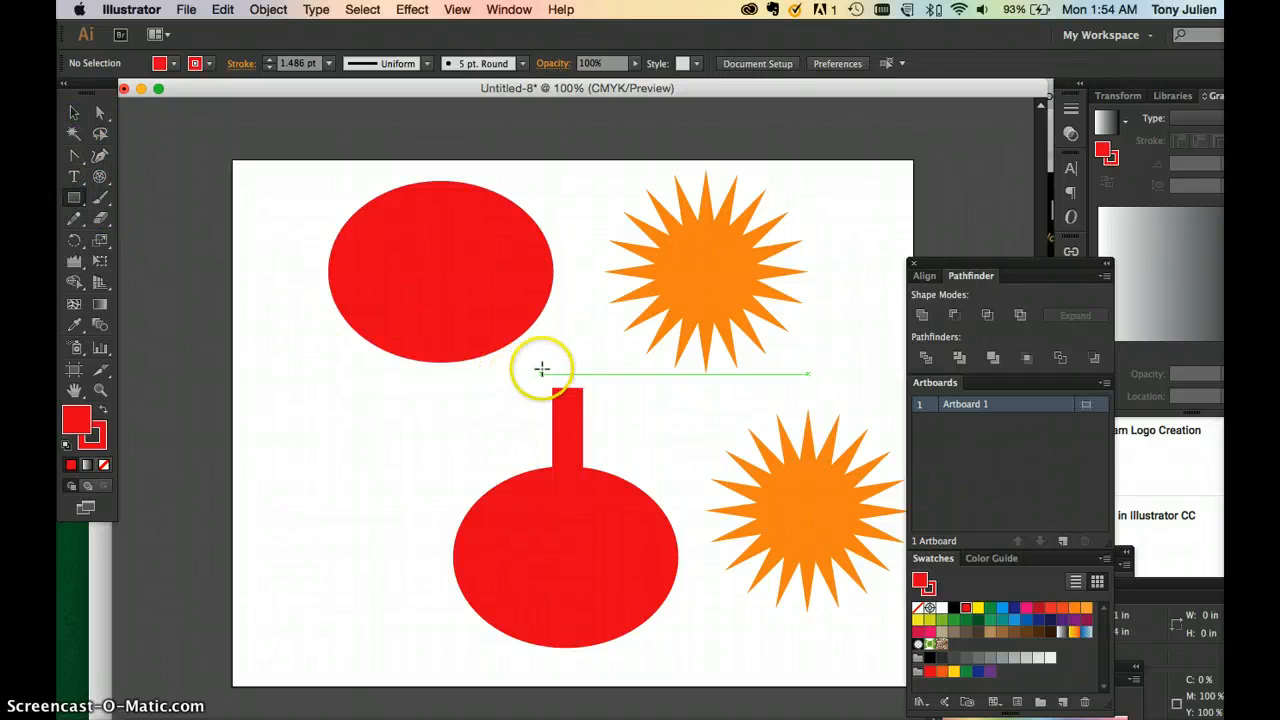
drag(542, 369, 595, 389)
click(73, 114)
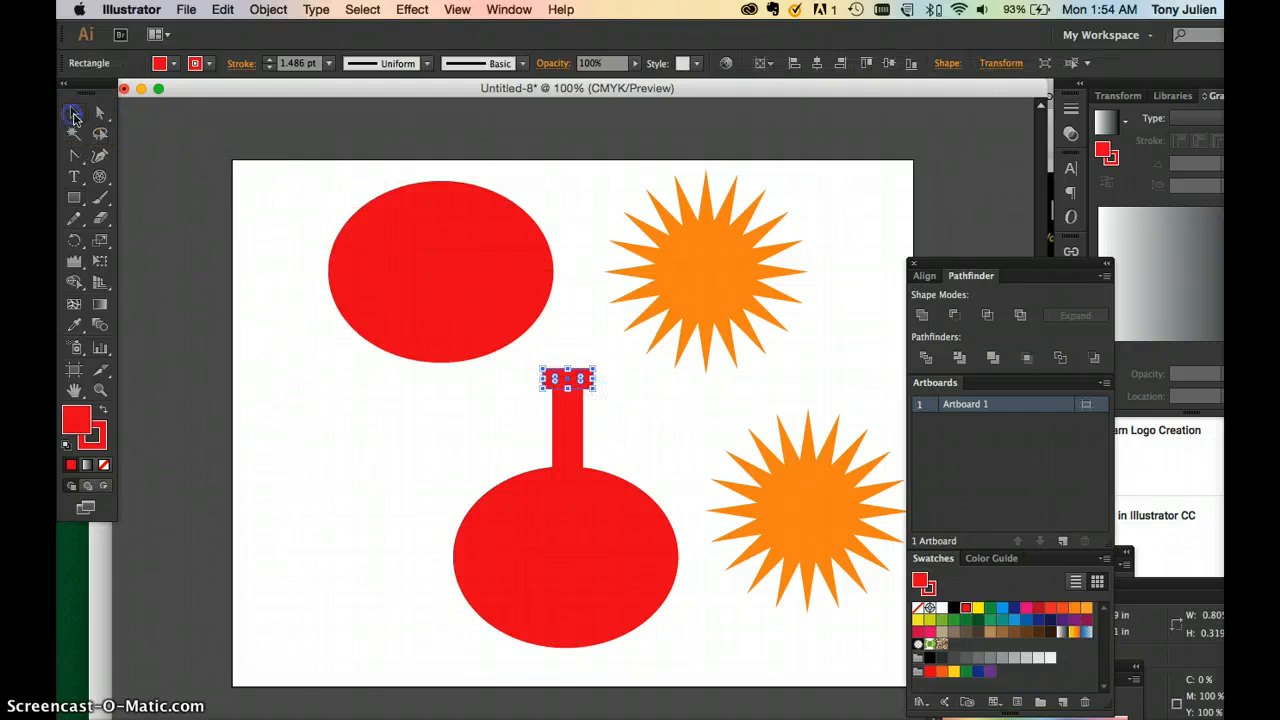
Select the lower ellipse, neck and cap together and center them horizontally on the artboard
shift+click(567, 438)
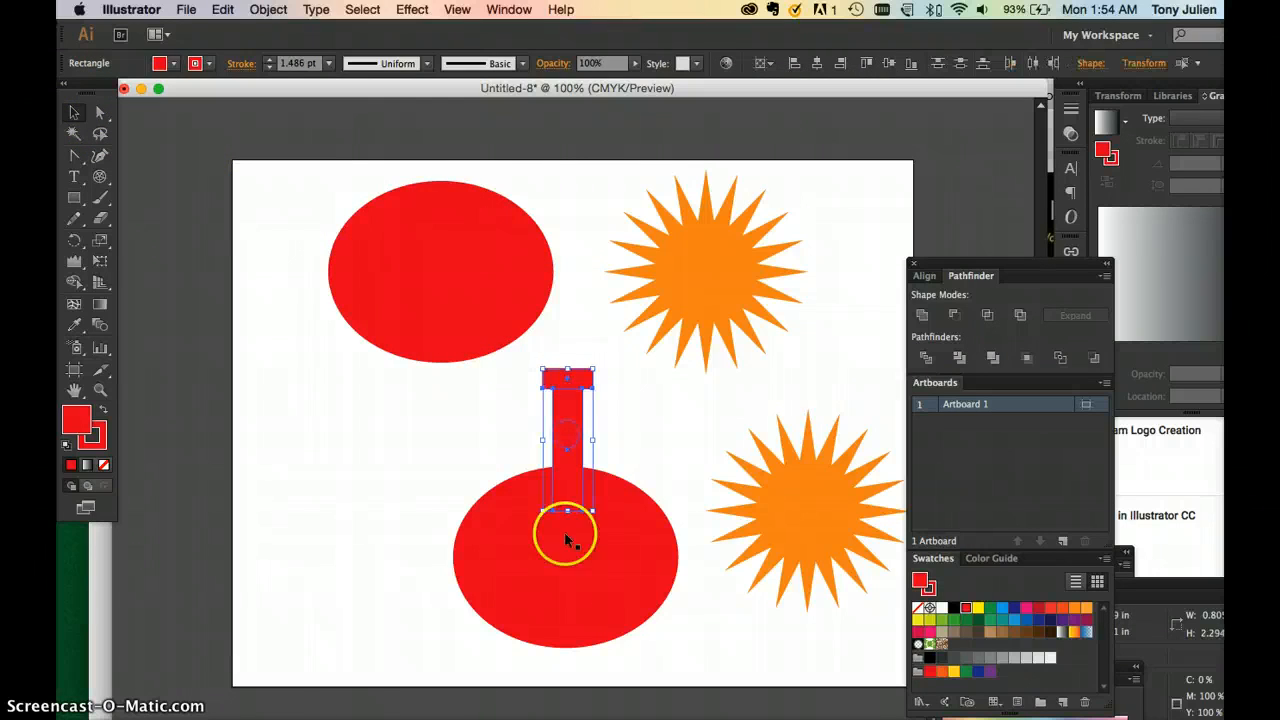
shift+click(554, 596)
click(420, 457)
click(505, 540)
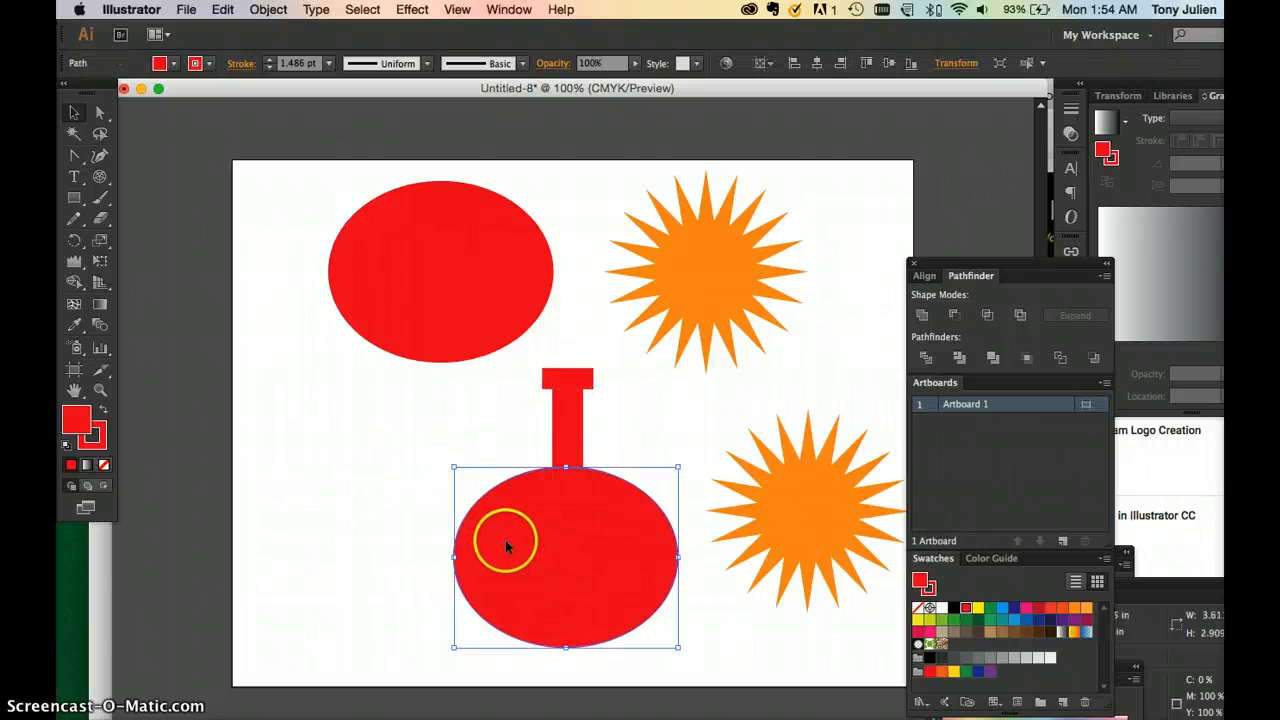
shift+click(559, 448)
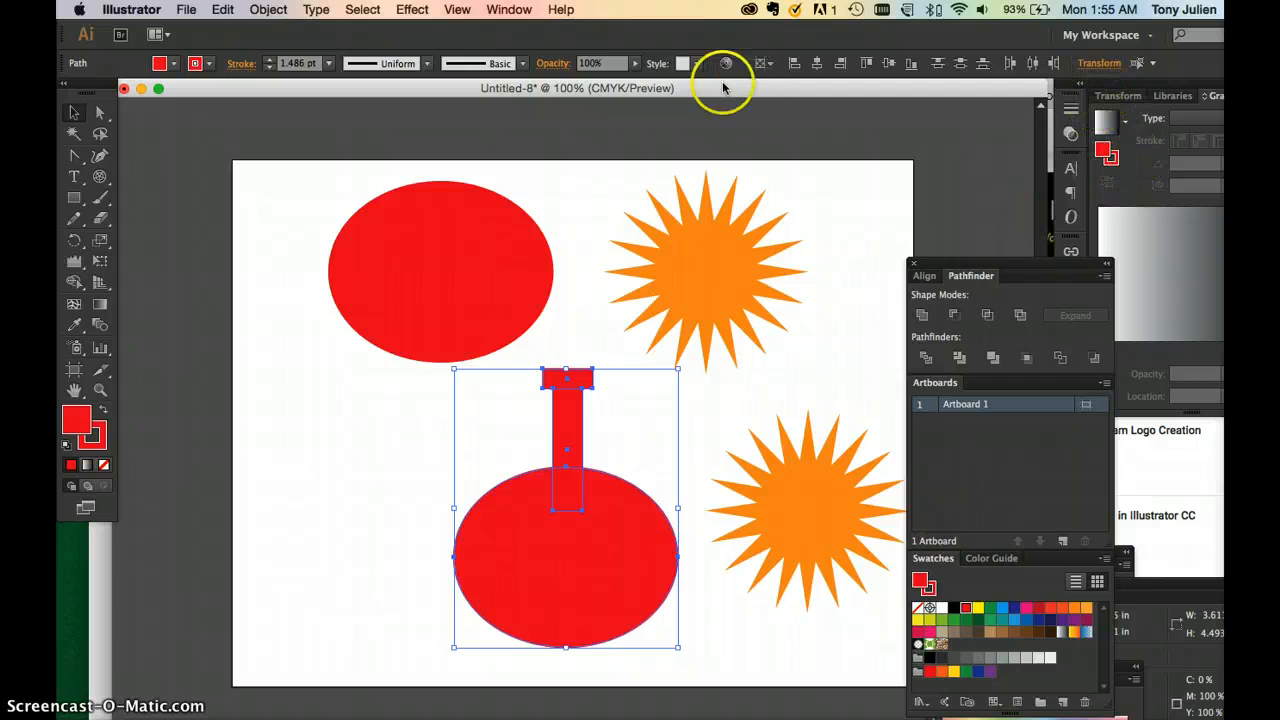
click(817, 64)
Move the three bottle pieces to the left and set the alignment reference to Align to Selection
drag(526, 491, 459, 501)
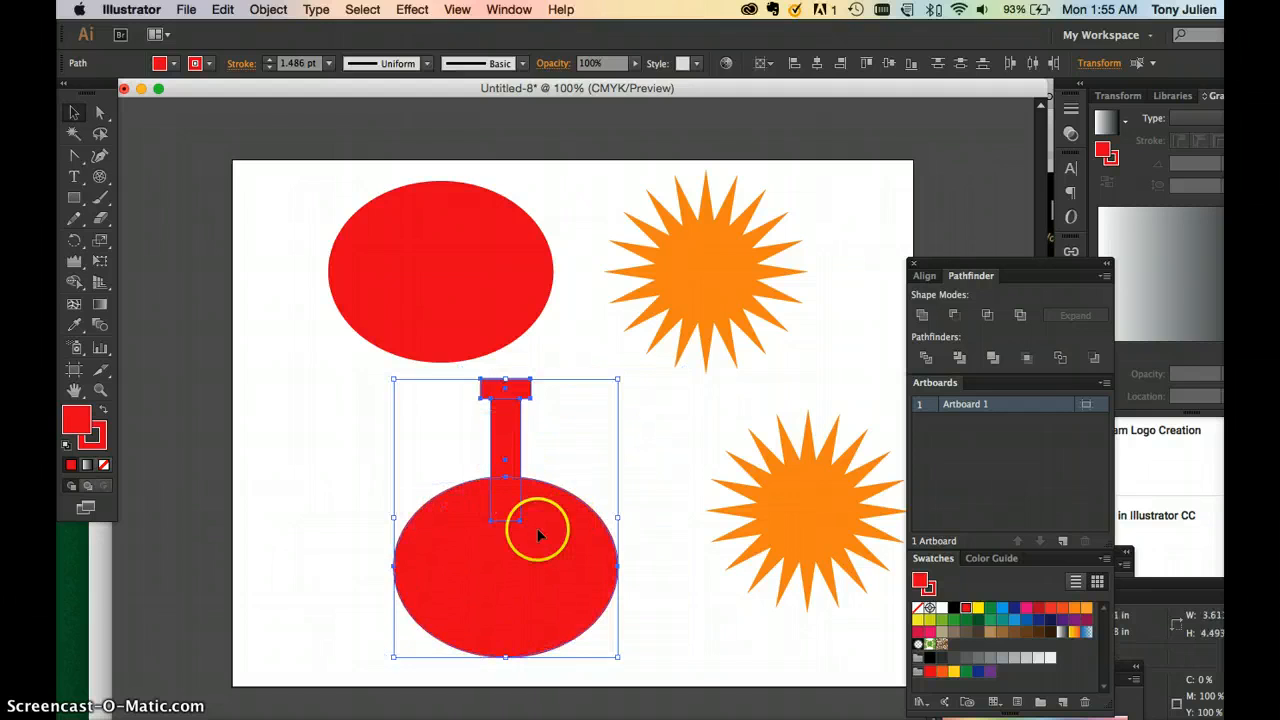
click(764, 62)
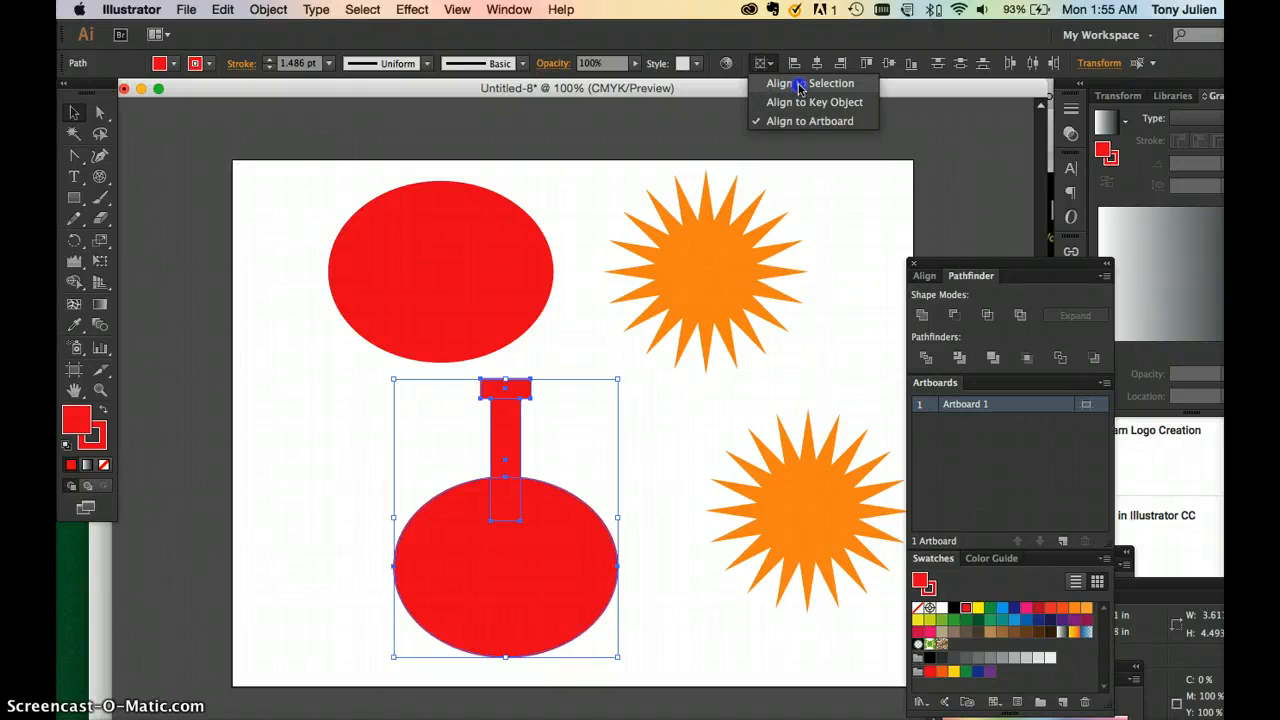
click(800, 85)
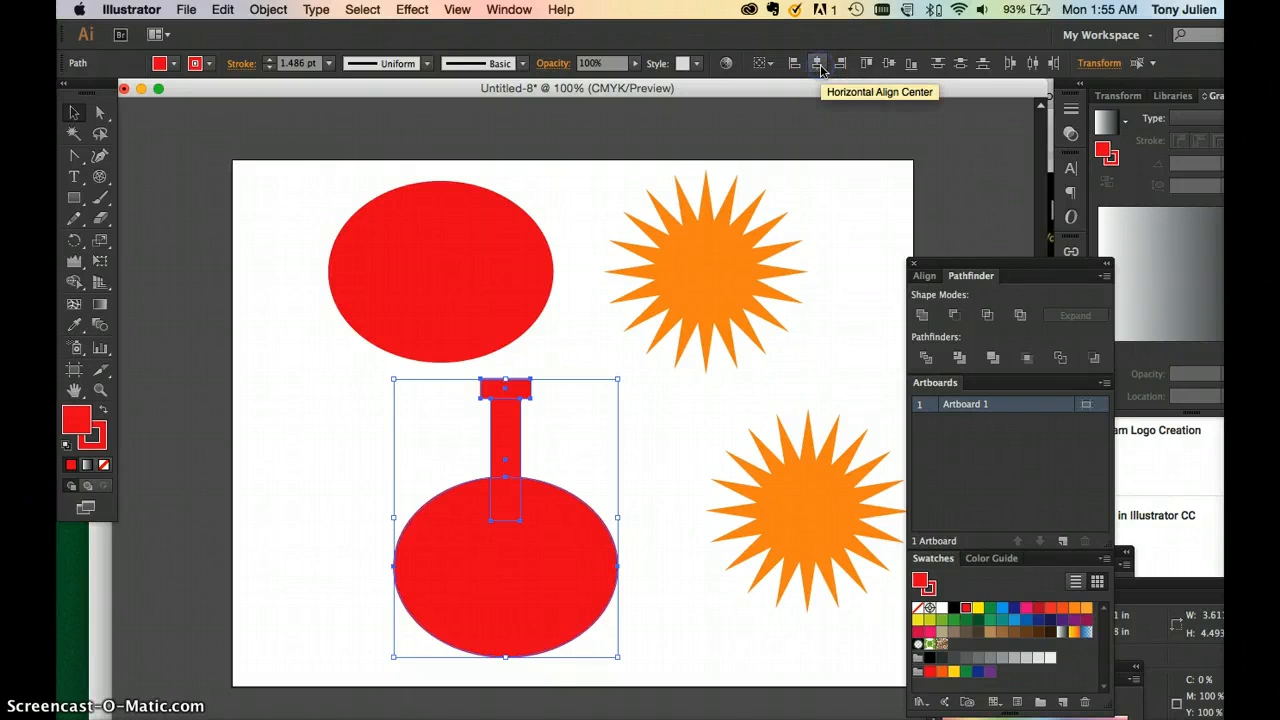
Switch to Align to Artboard and center the bottle pieces horizontally, repeating the alignment after moving them left
click(766, 66)
click(778, 105)
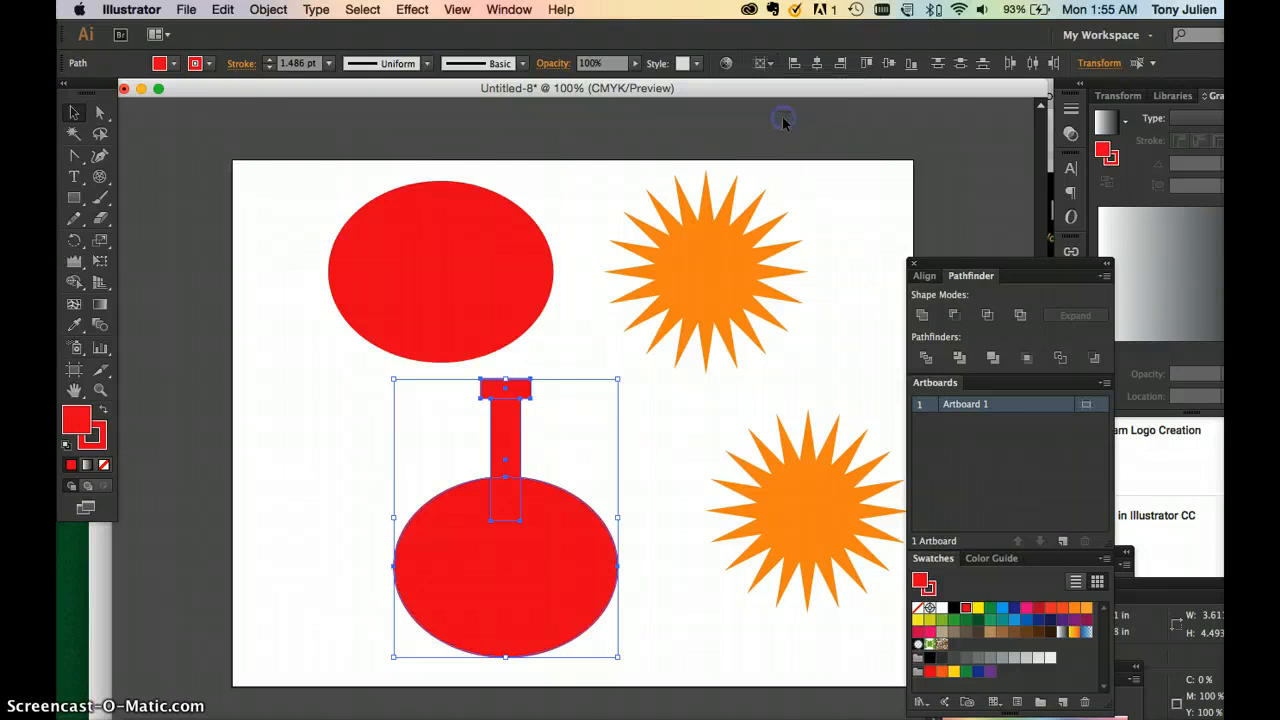
click(817, 64)
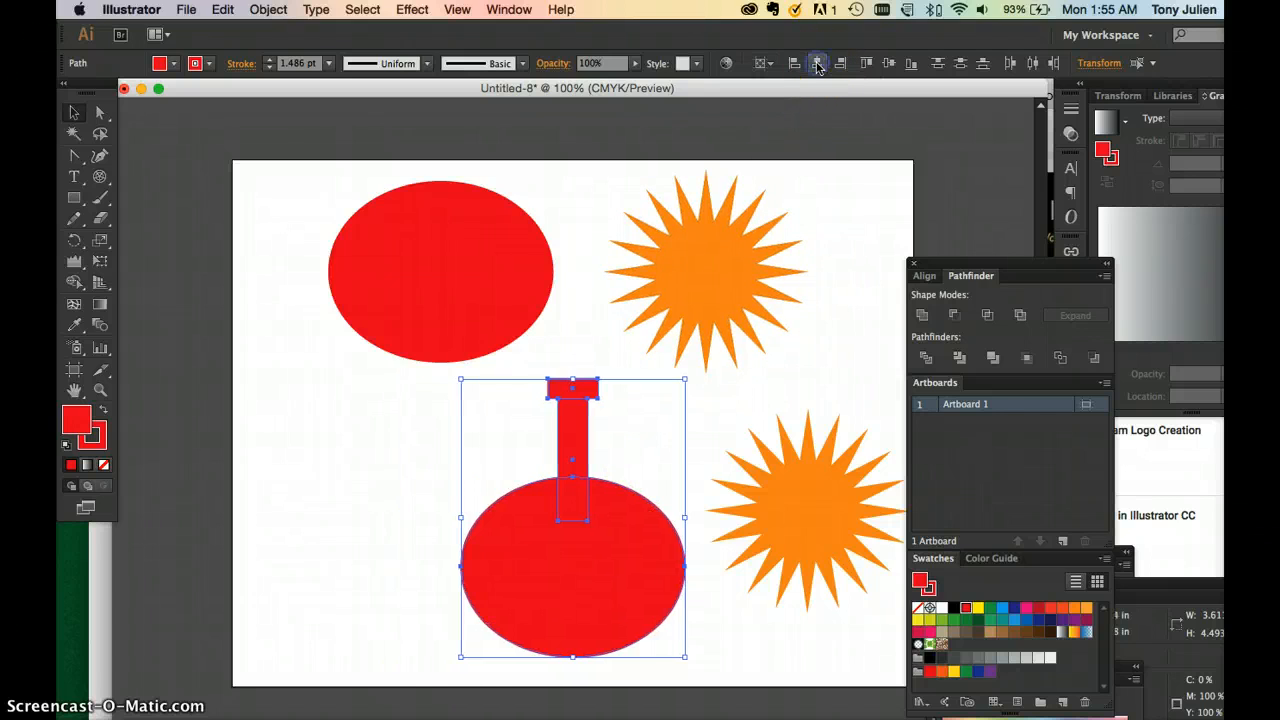
drag(598, 516, 408, 519)
click(817, 66)
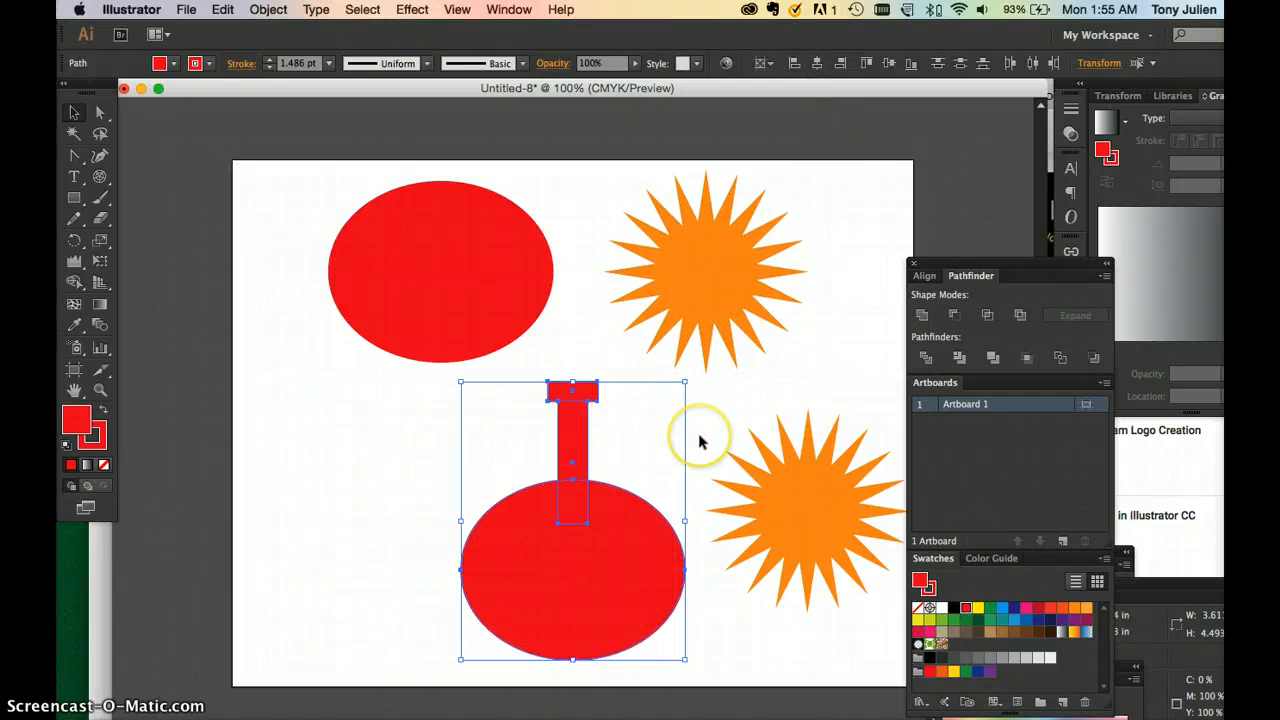
click(700, 436)
Unite the lower ellipse, neck and cap into one bottle shape and move it to the left
click(586, 393)
click(587, 570)
shift+click(575, 457)
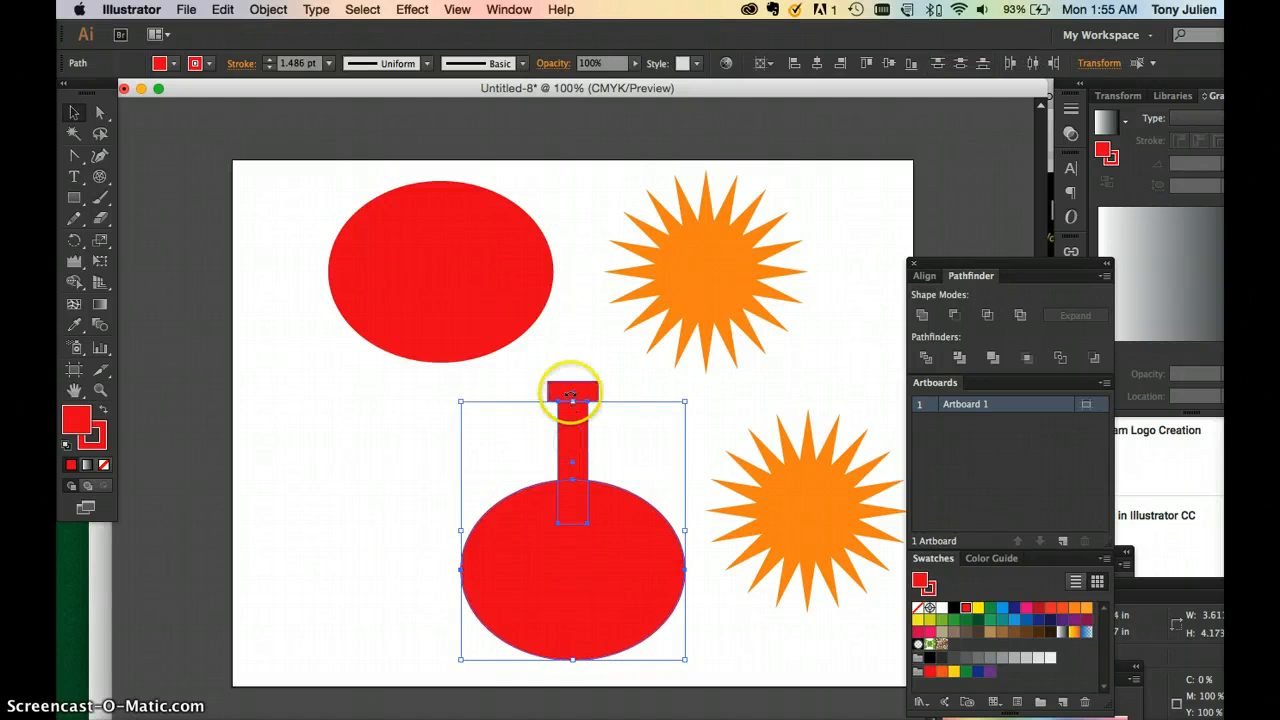
shift+click(572, 392)
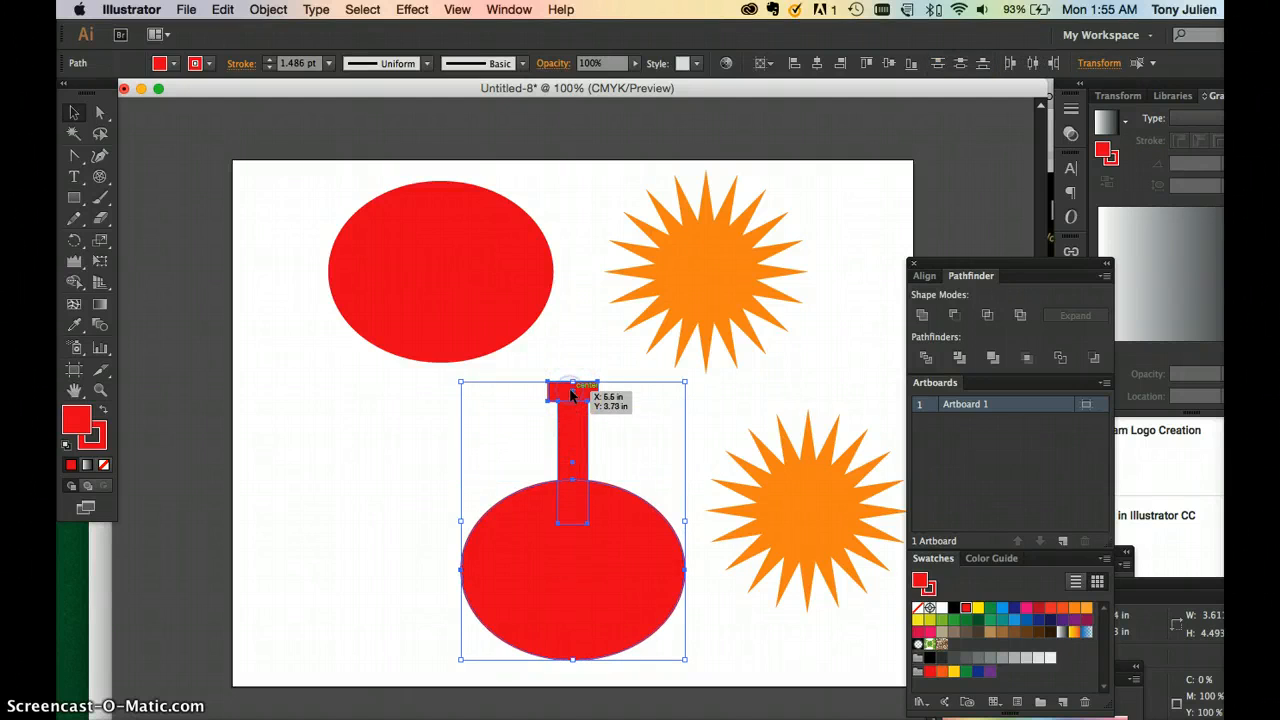
click(921, 316)
click(354, 520)
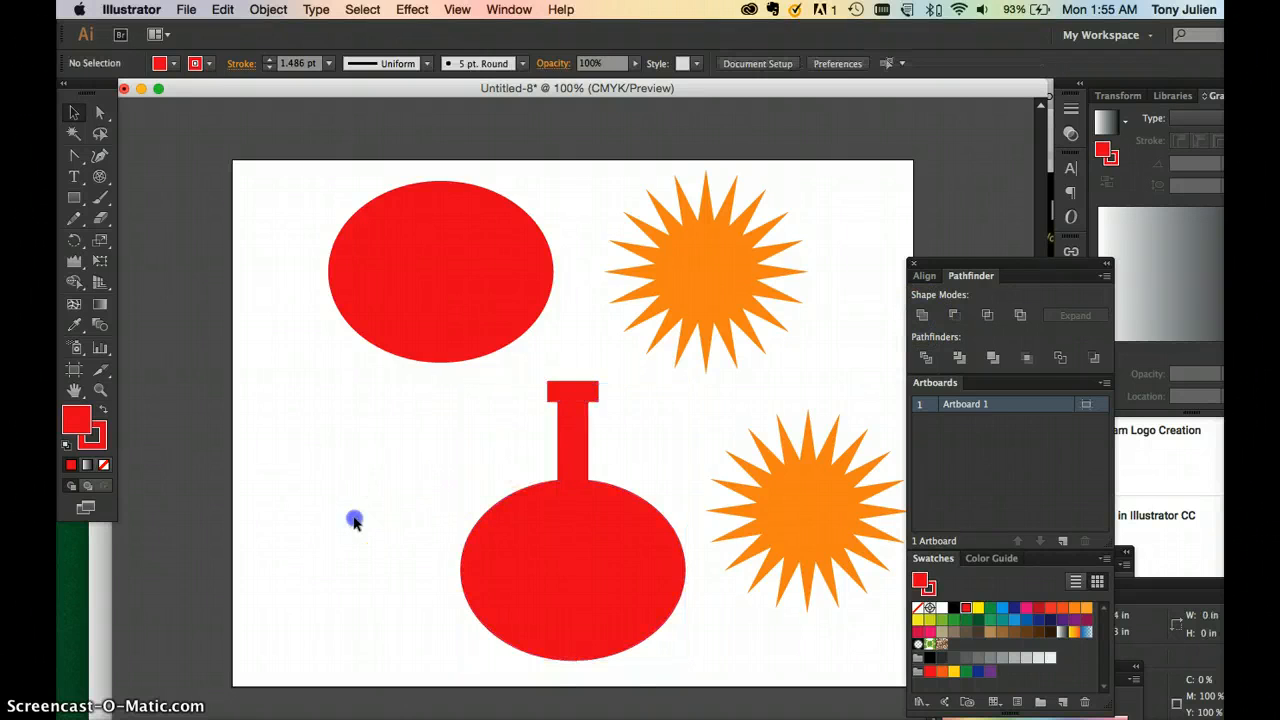
drag(574, 522, 494, 515)
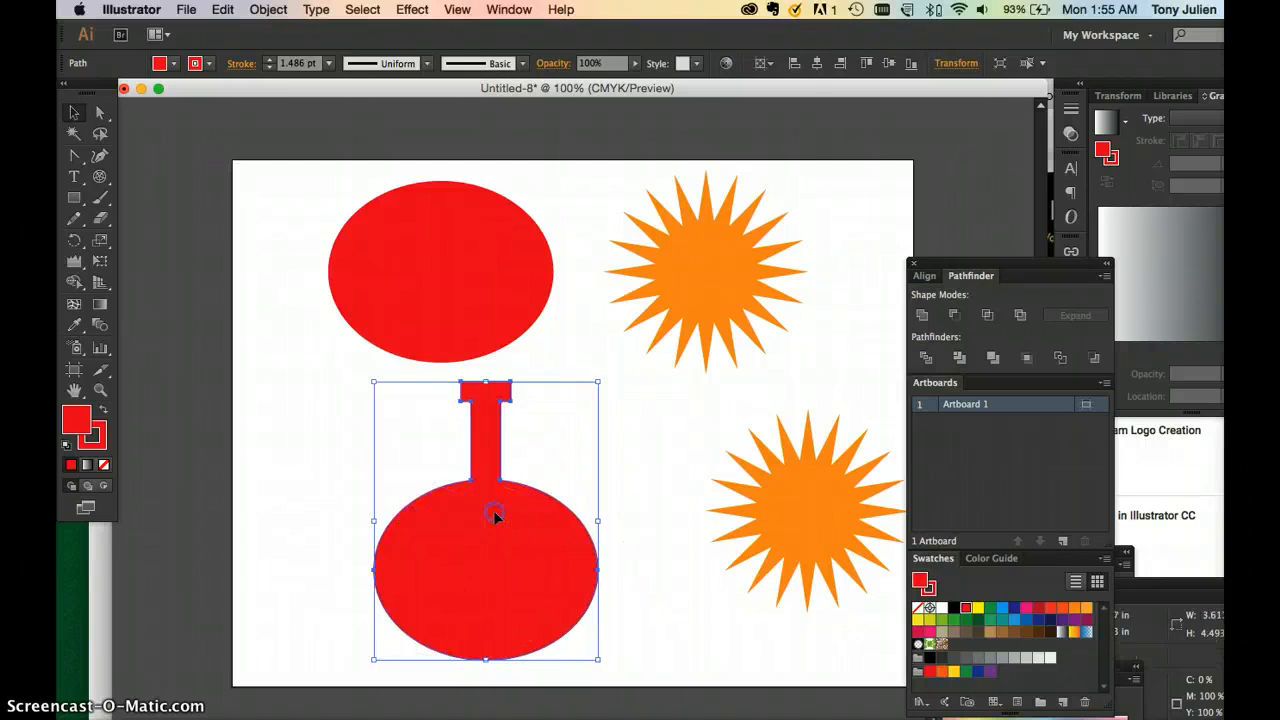
Undo the bottle's uniting and alignments, both drawn rectangles and the lower ellipse's last move
key(super+z)
key(super+z)
key(super+z)
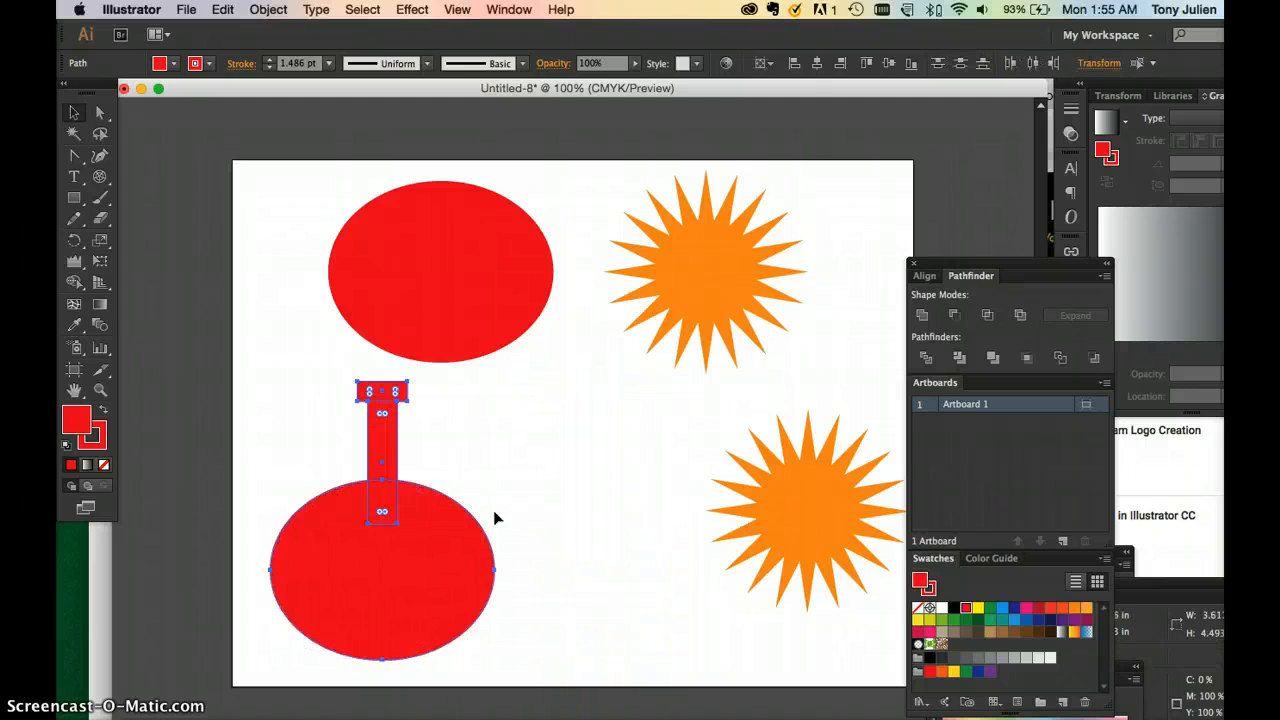
key(super+z)
key(super+z)
key(super+z)
key(super+z)
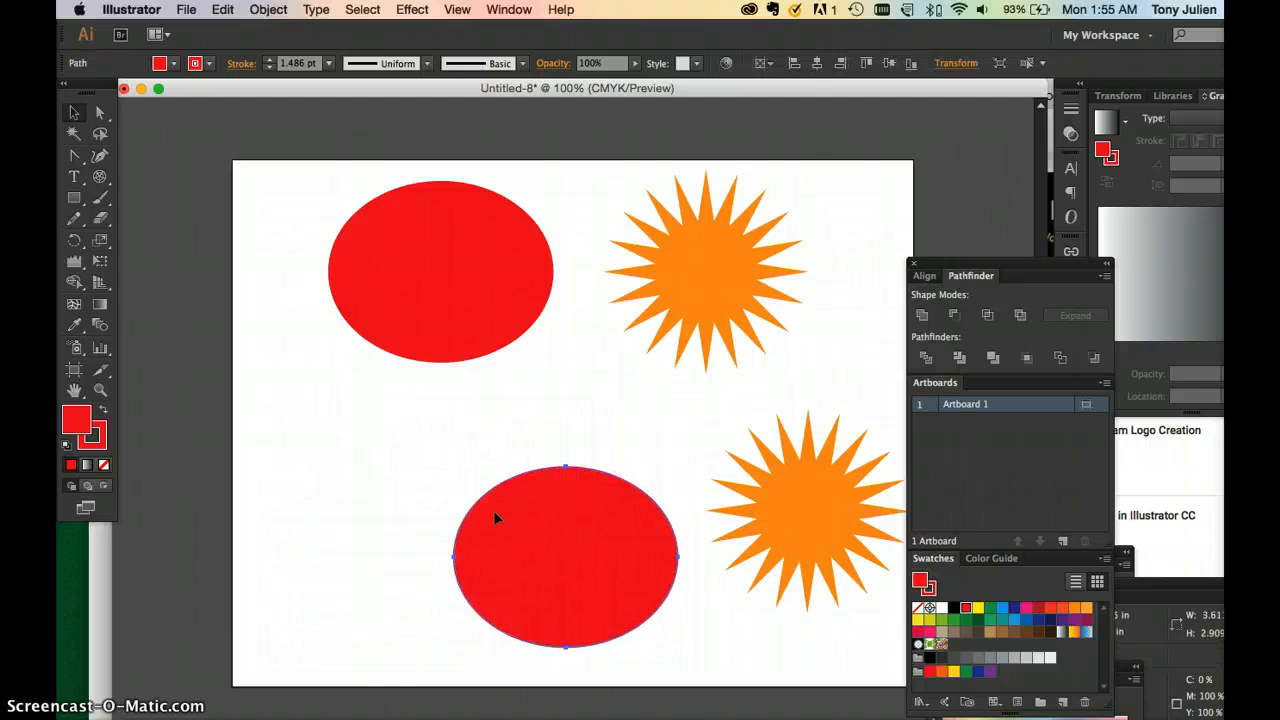
Move the lower orange star over the lower red ellipse's right side and subtract it from the ellipse with Minus Front
click(812, 508)
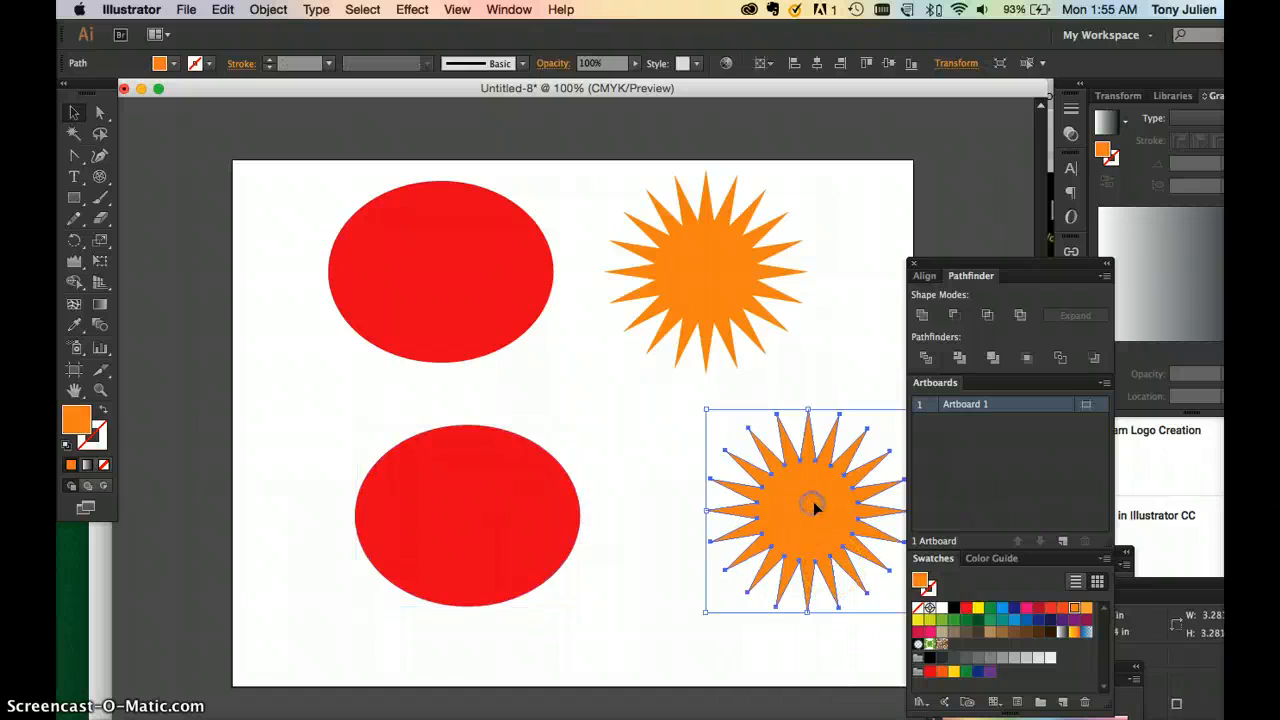
drag(760, 510, 537, 526)
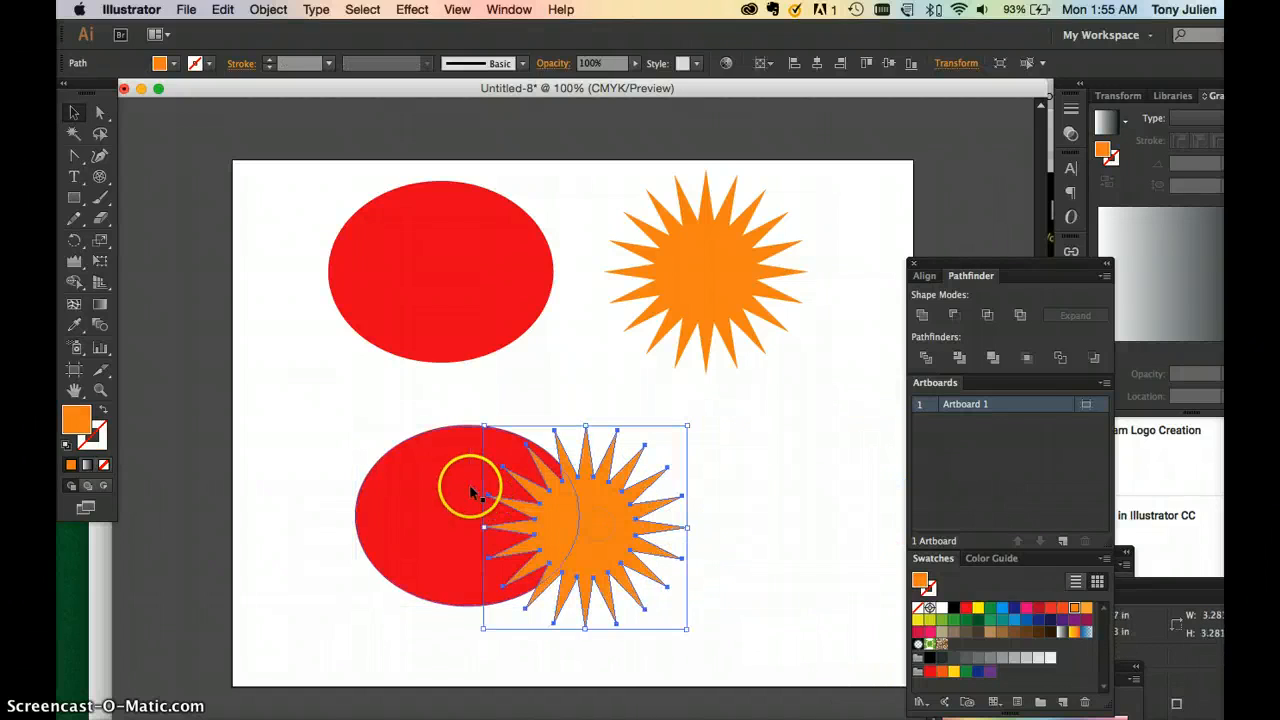
shift+click(431, 477)
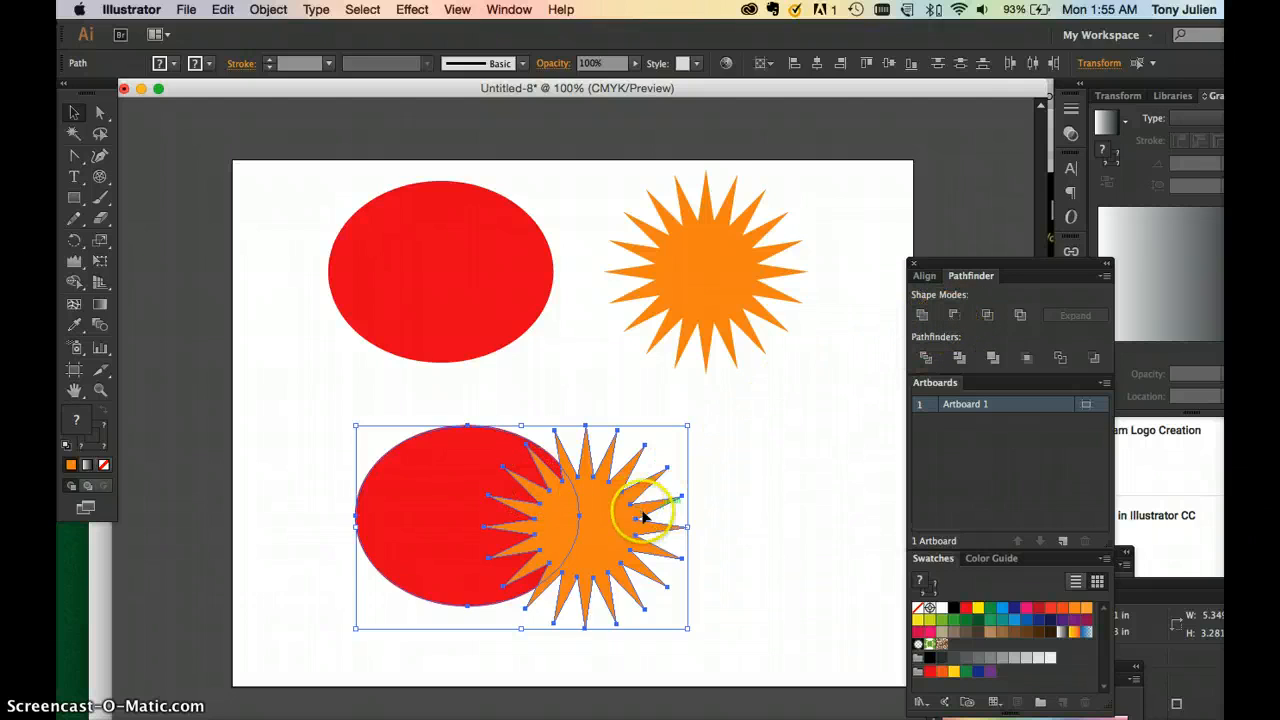
click(955, 318)
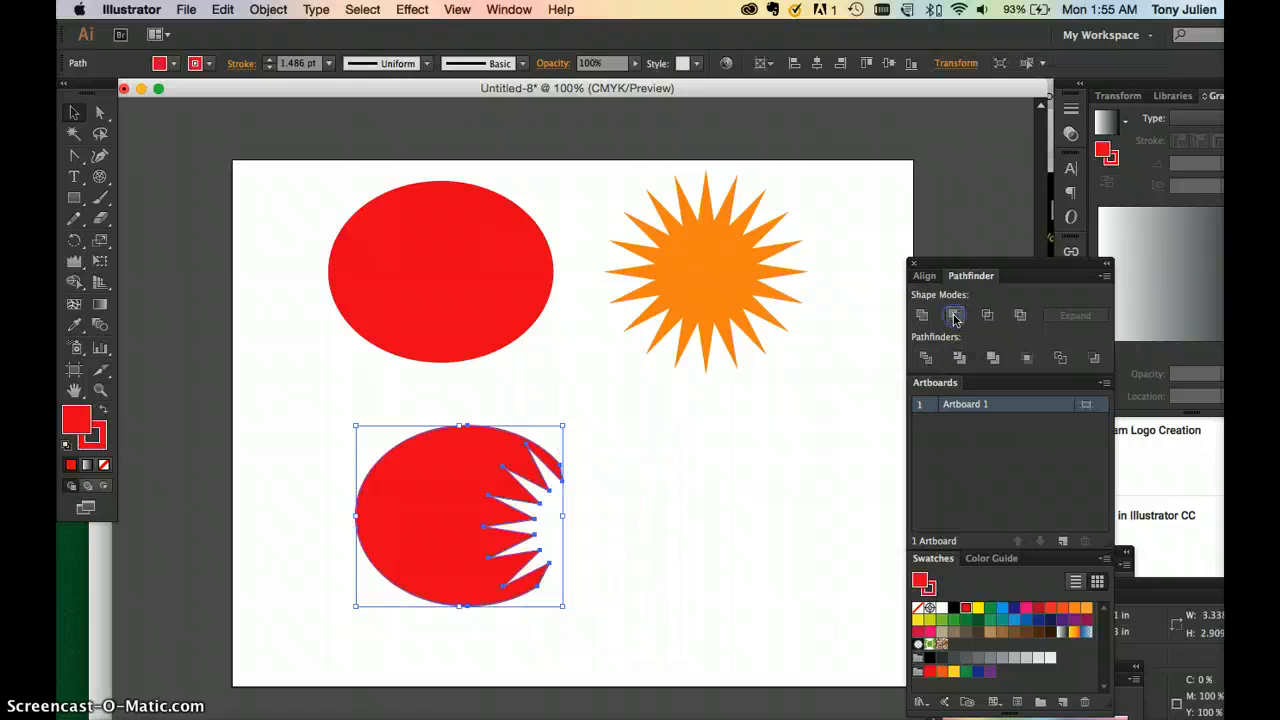
Undo the star's subtraction and its move onto the lower red ellipse
click(698, 512)
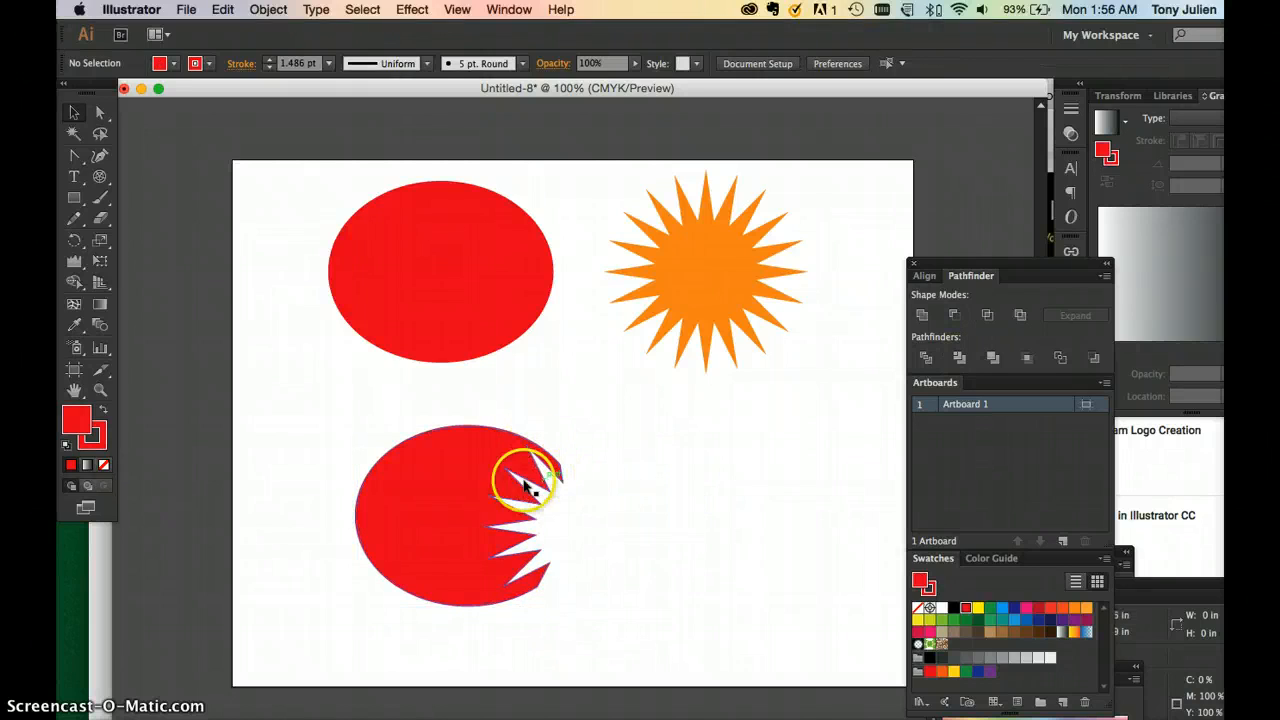
click(450, 552)
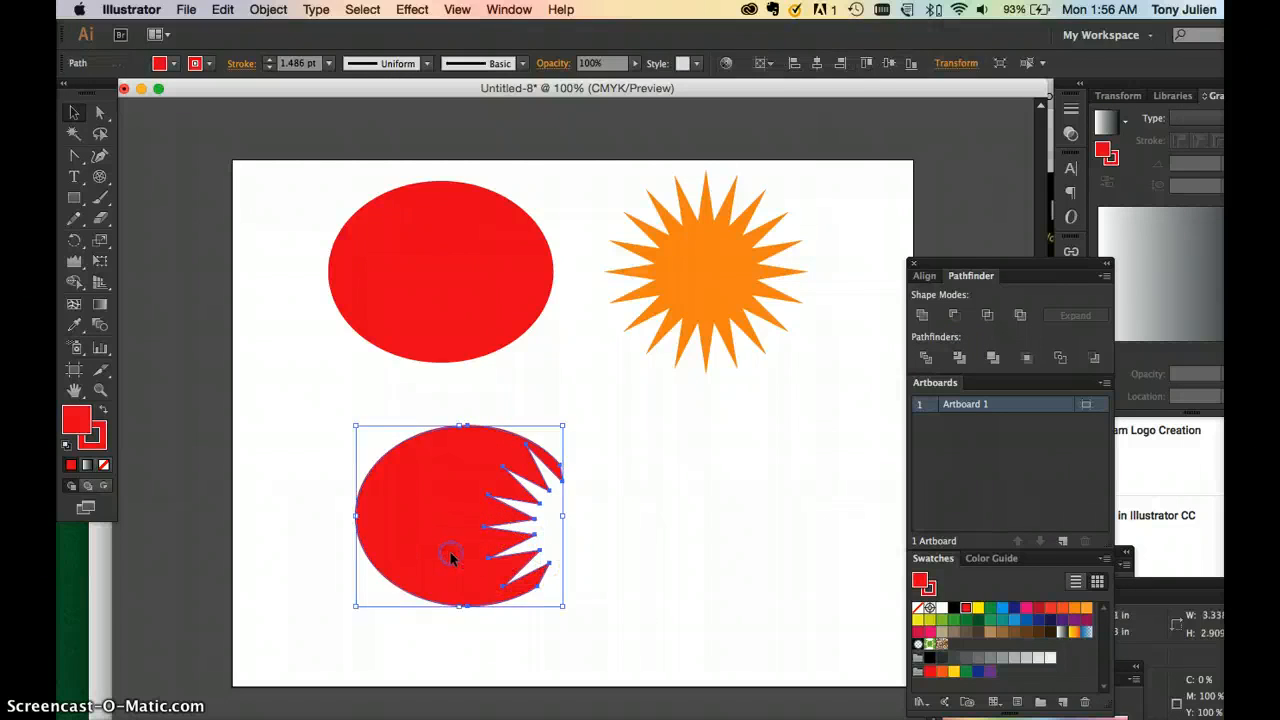
click(643, 553)
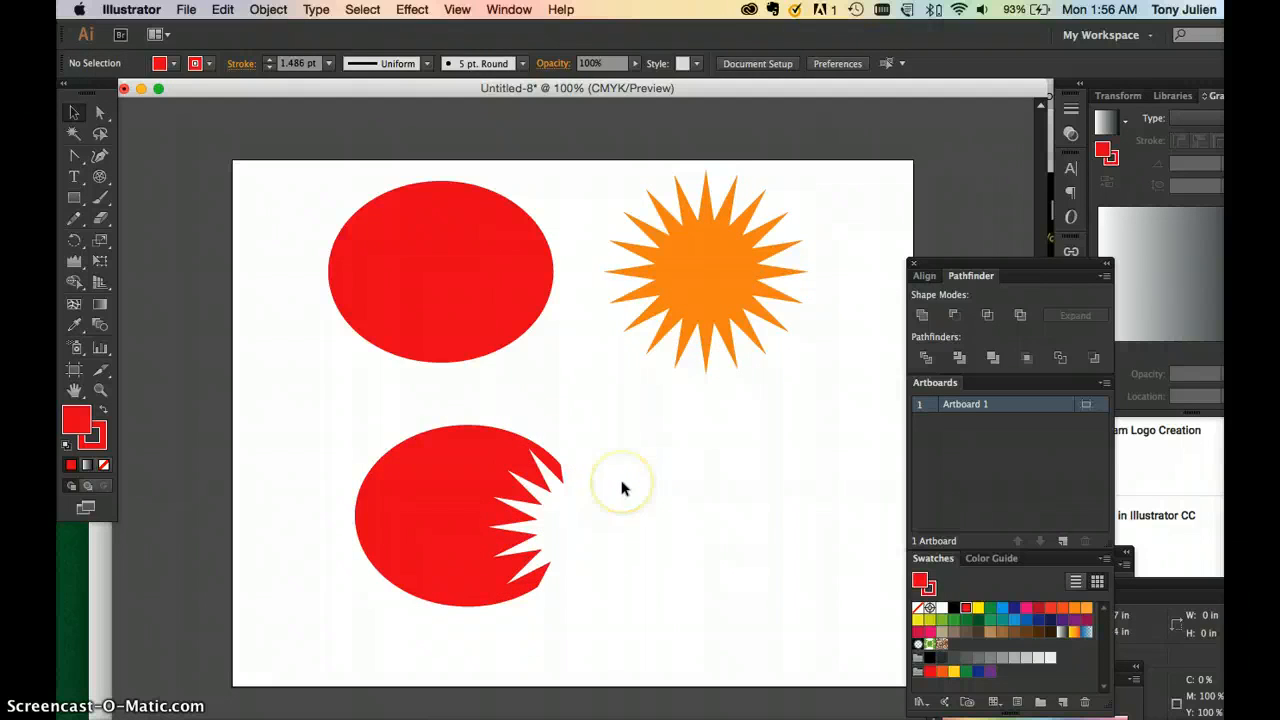
key(super+z)
key(super+z)
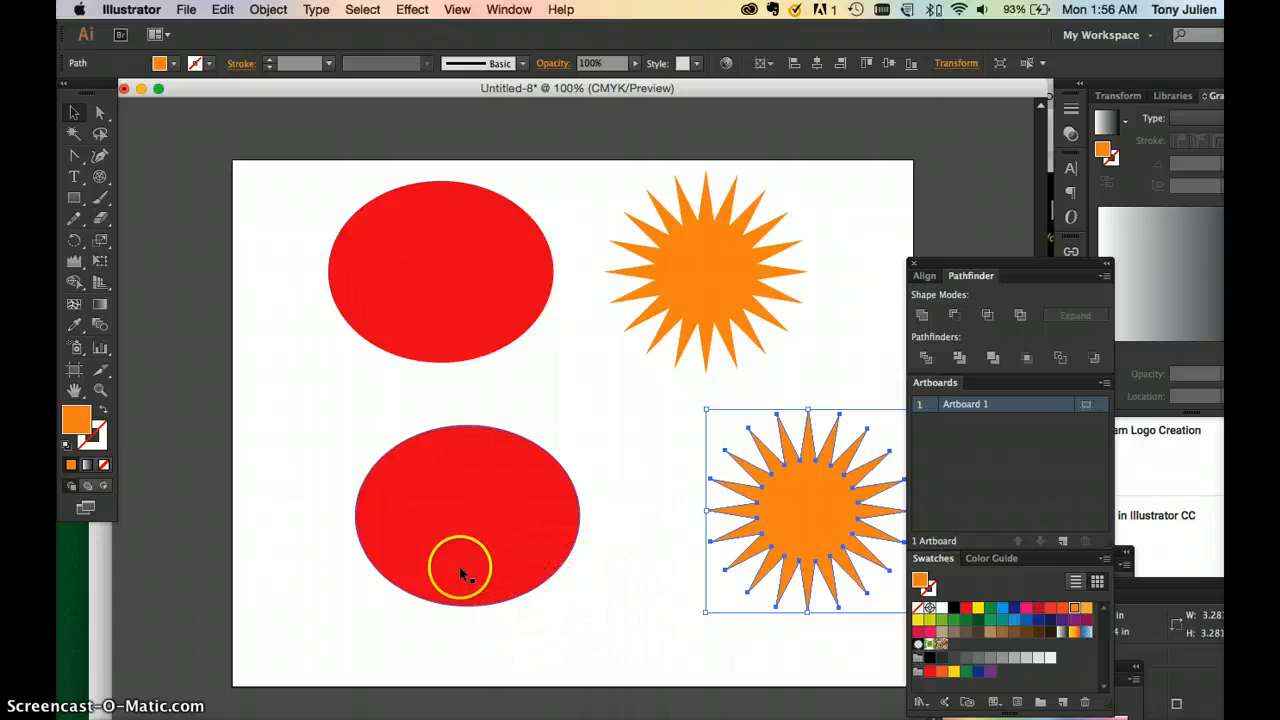
Draw an orange ellipse about 2.32 in wide and 1.53 in high overlapping the lower red ellipse's right edge
click(74, 200)
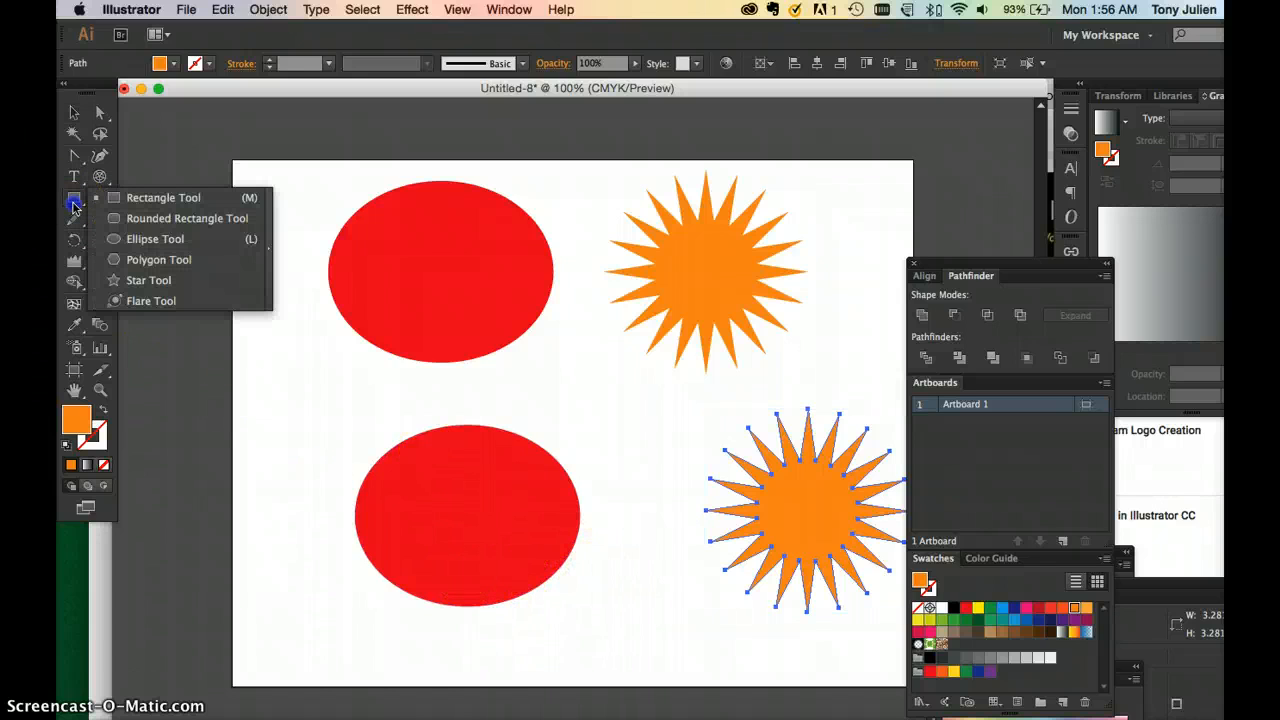
click(120, 240)
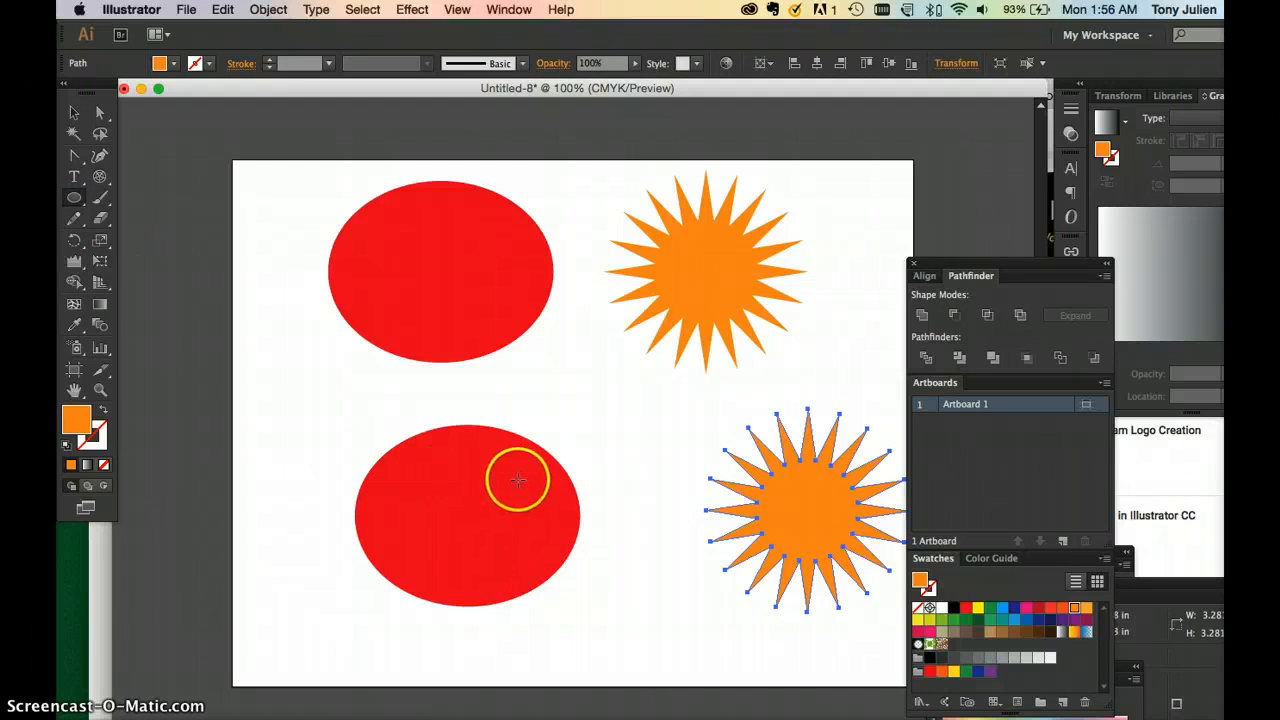
drag(518, 481, 662, 574)
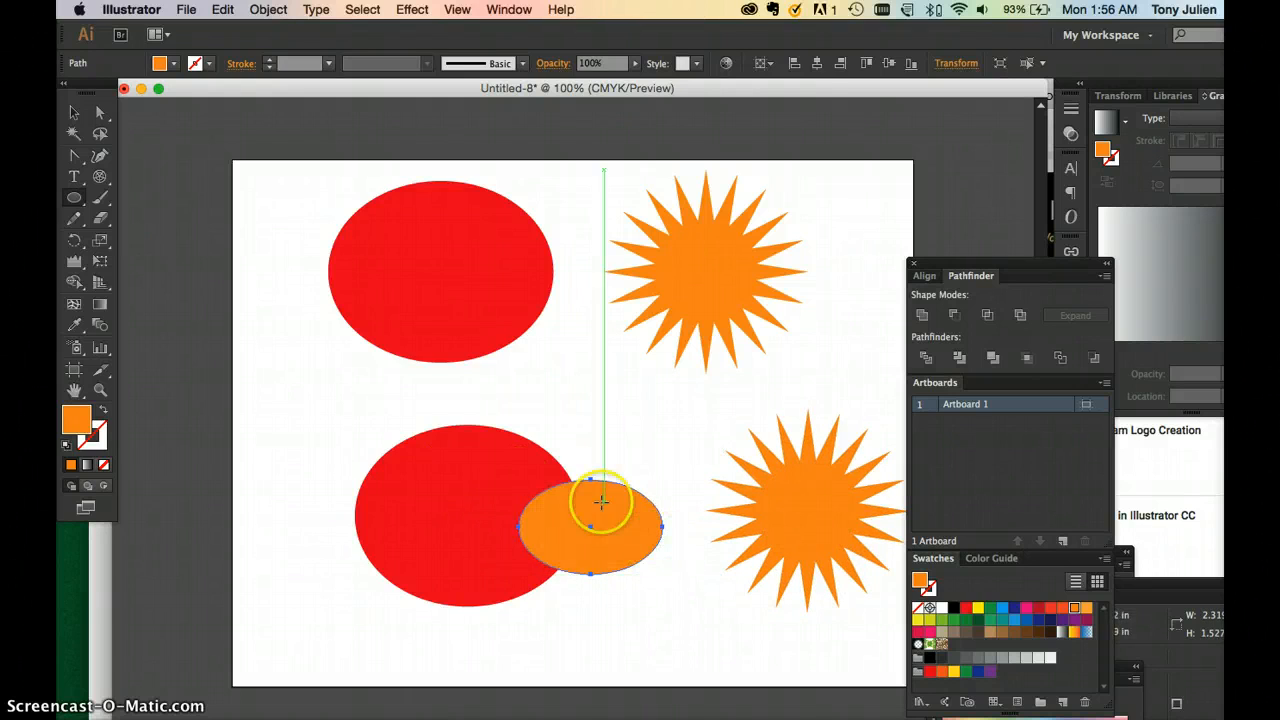
Subtract the small orange ellipse from the lower red ellipse with Minus Front and deselect the result
click(74, 112)
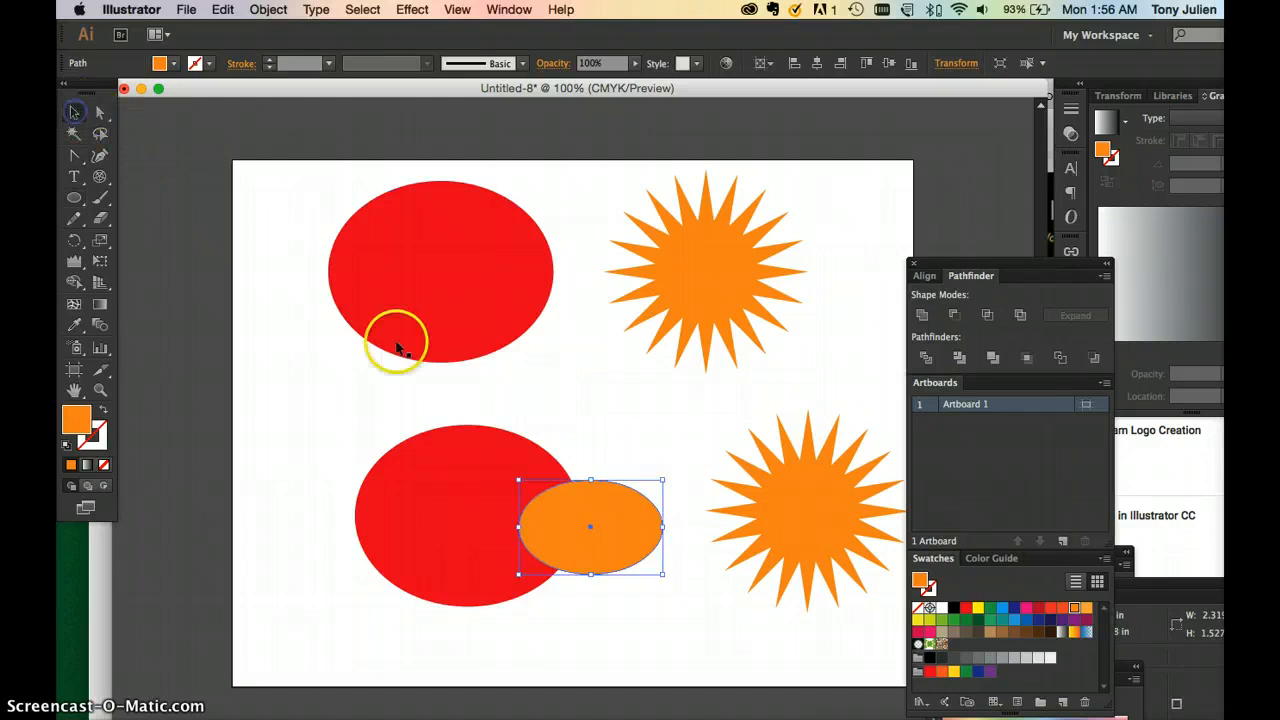
shift+click(461, 455)
click(926, 358)
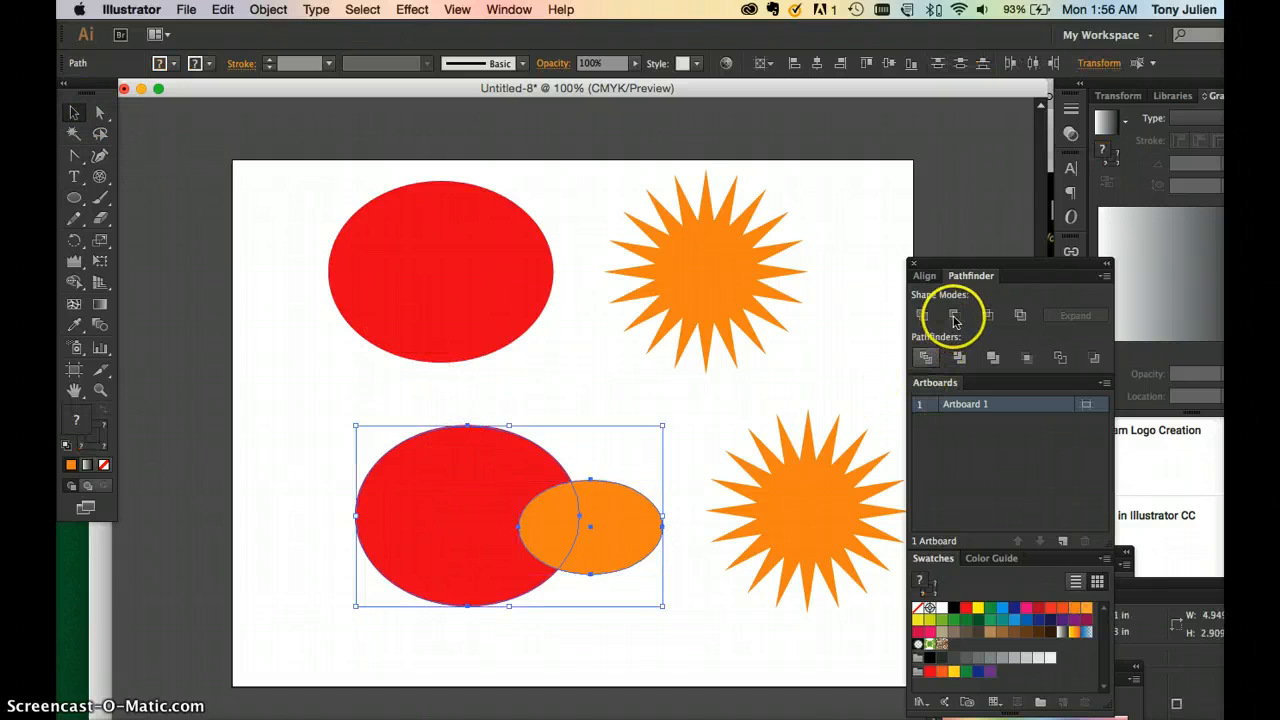
click(954, 317)
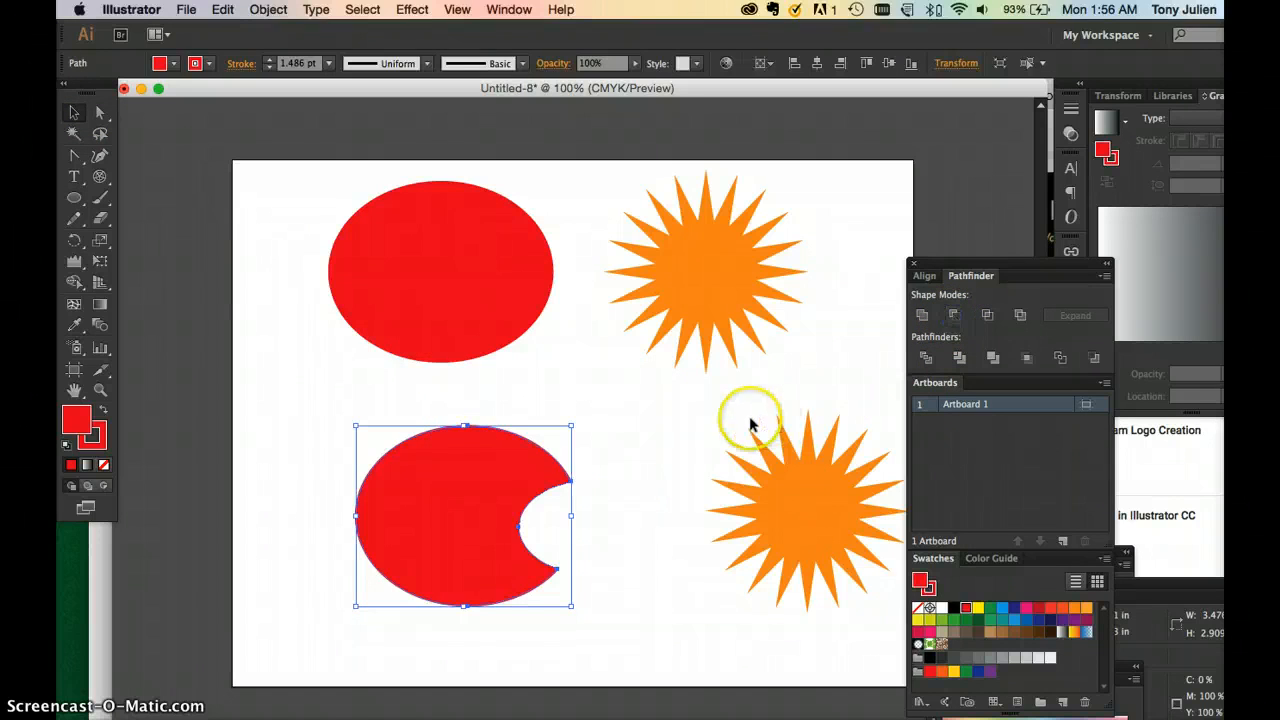
click(641, 442)
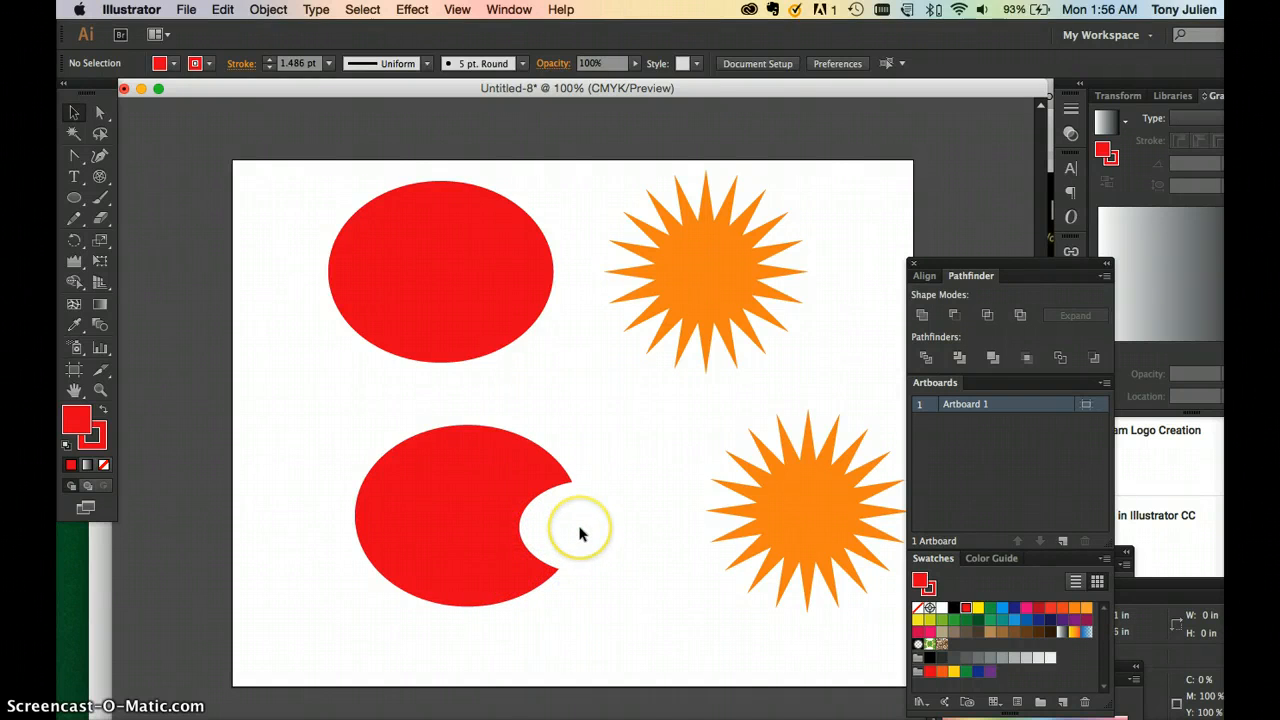
Undo the small ellipse's subtraction and delete the small orange ellipse
key(super+z)
click(588, 449)
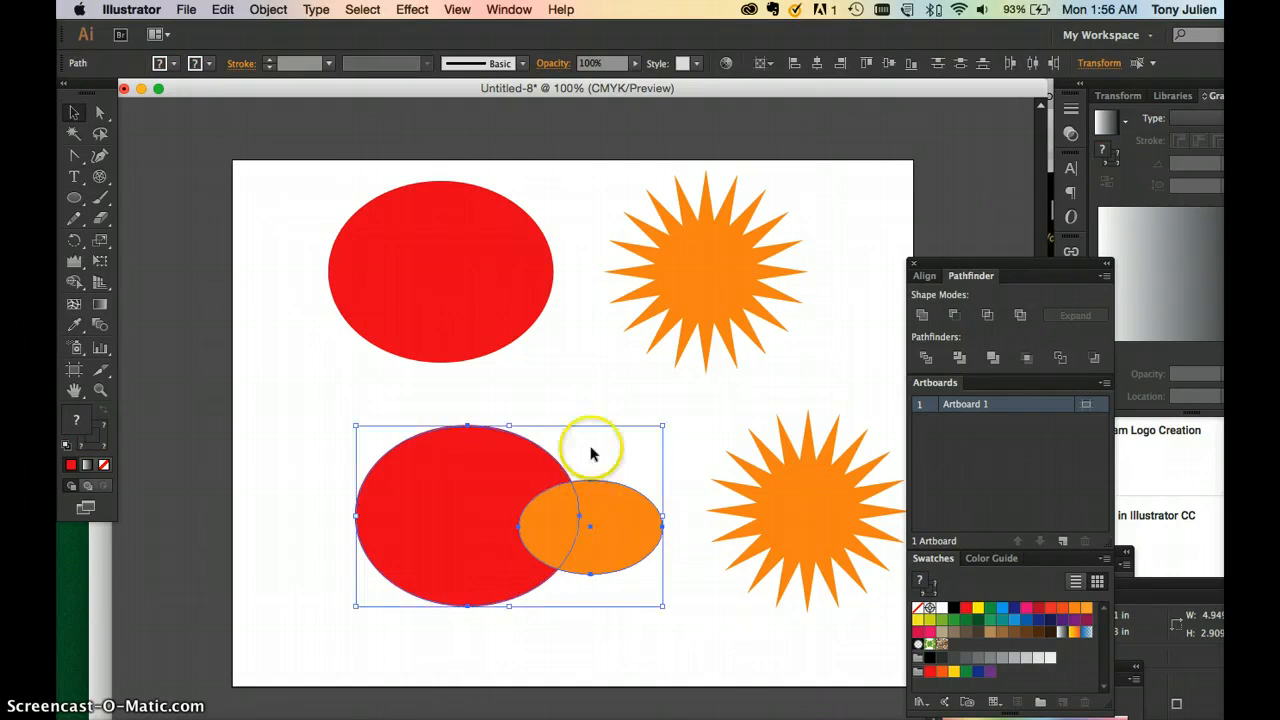
click(586, 478)
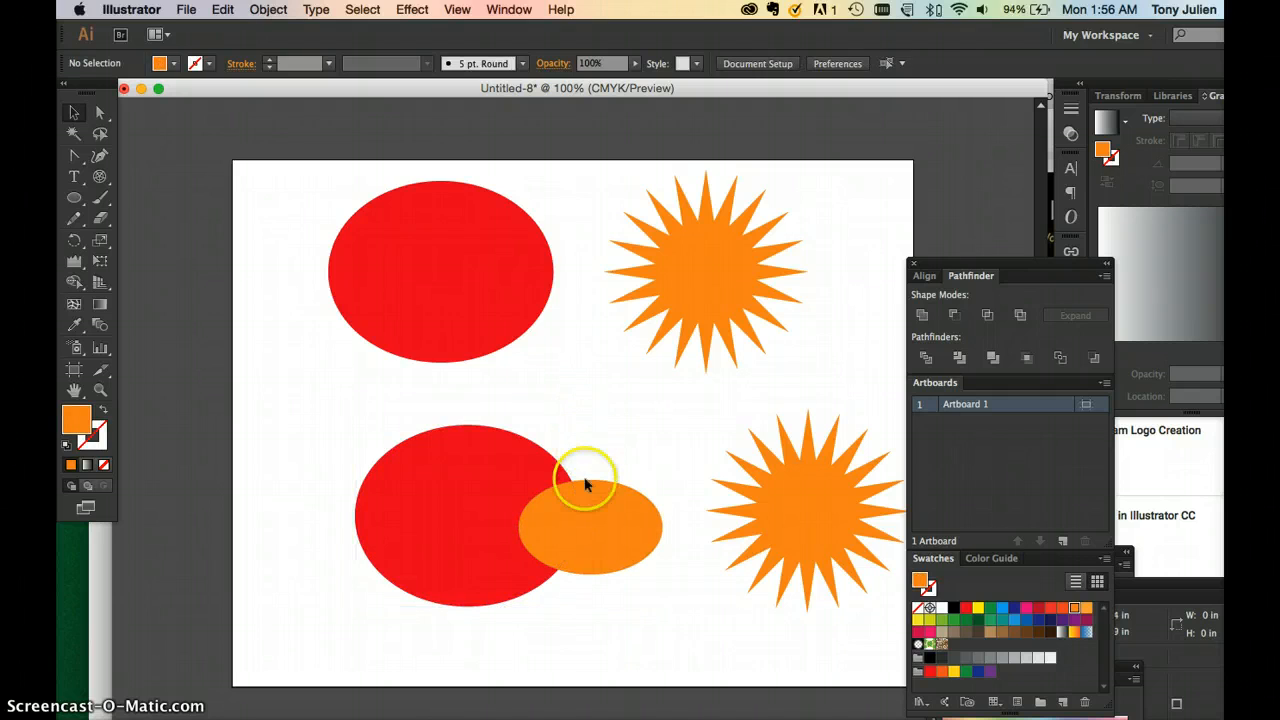
key(Delete)
click(340, 357)
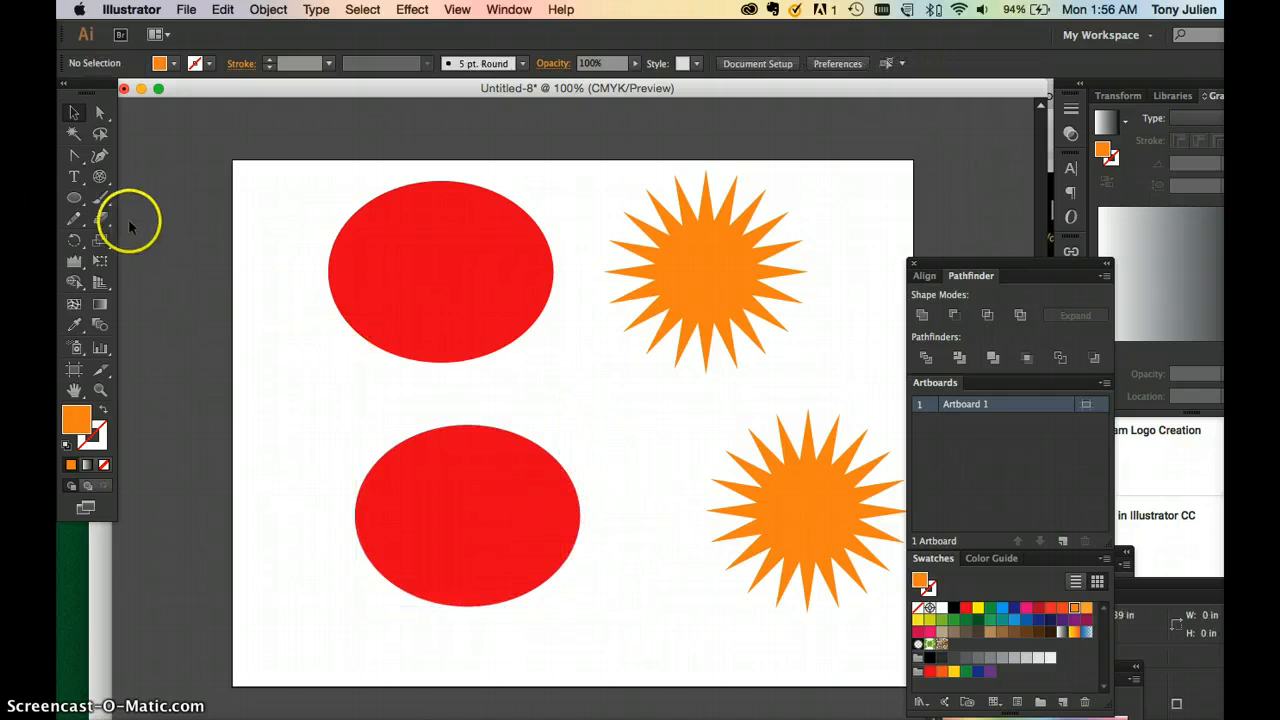
Create an area type frame about 1.7 in wide and 2.4 in high between the lower ellipse and lower star
click(73, 176)
drag(563, 377, 669, 526)
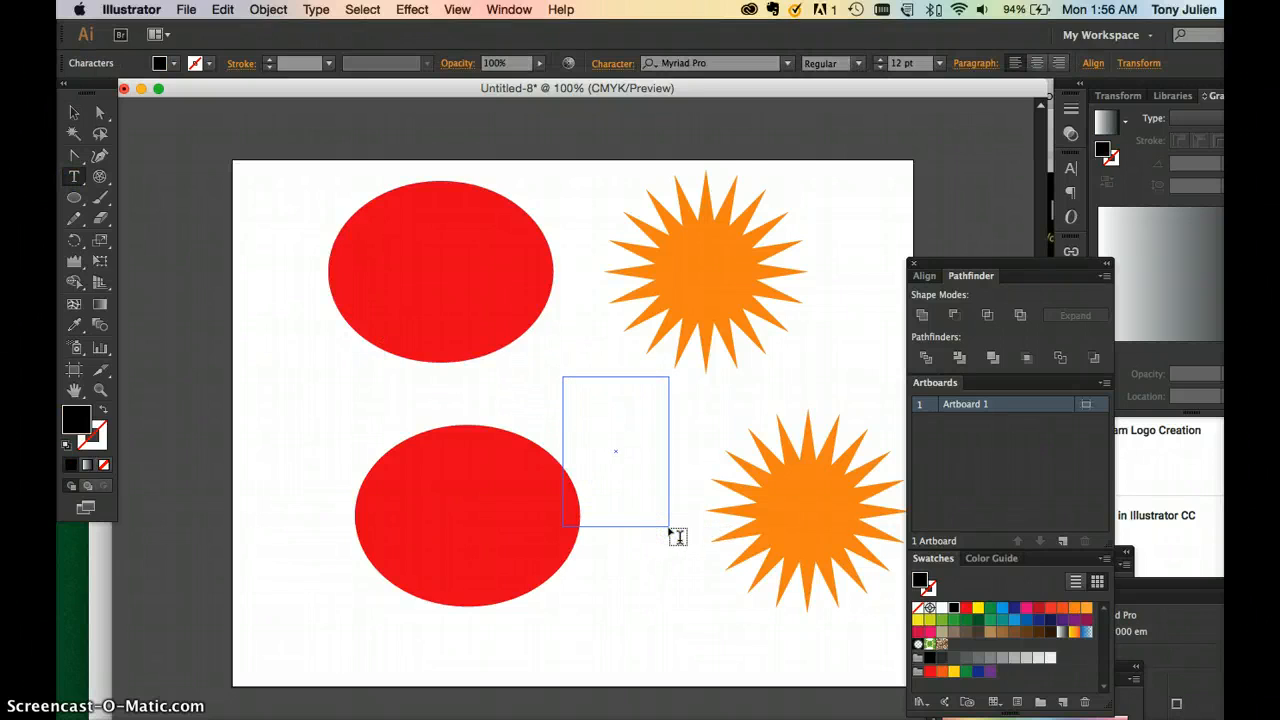
drag(669, 527, 669, 527)
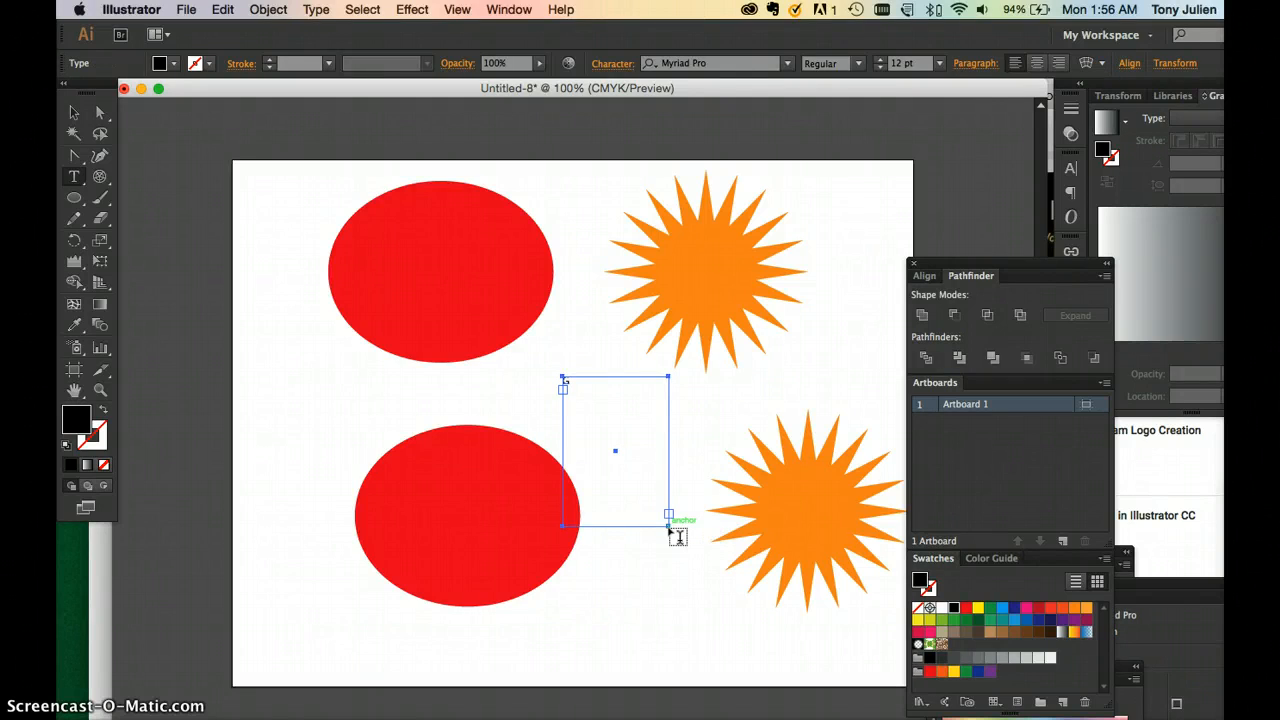
Enter the letter G in the text frame and set its font size to 206 pt
key(super+shift+period)
key(super+shift+period)
key(super+shift+period)
key(super+shift+period)
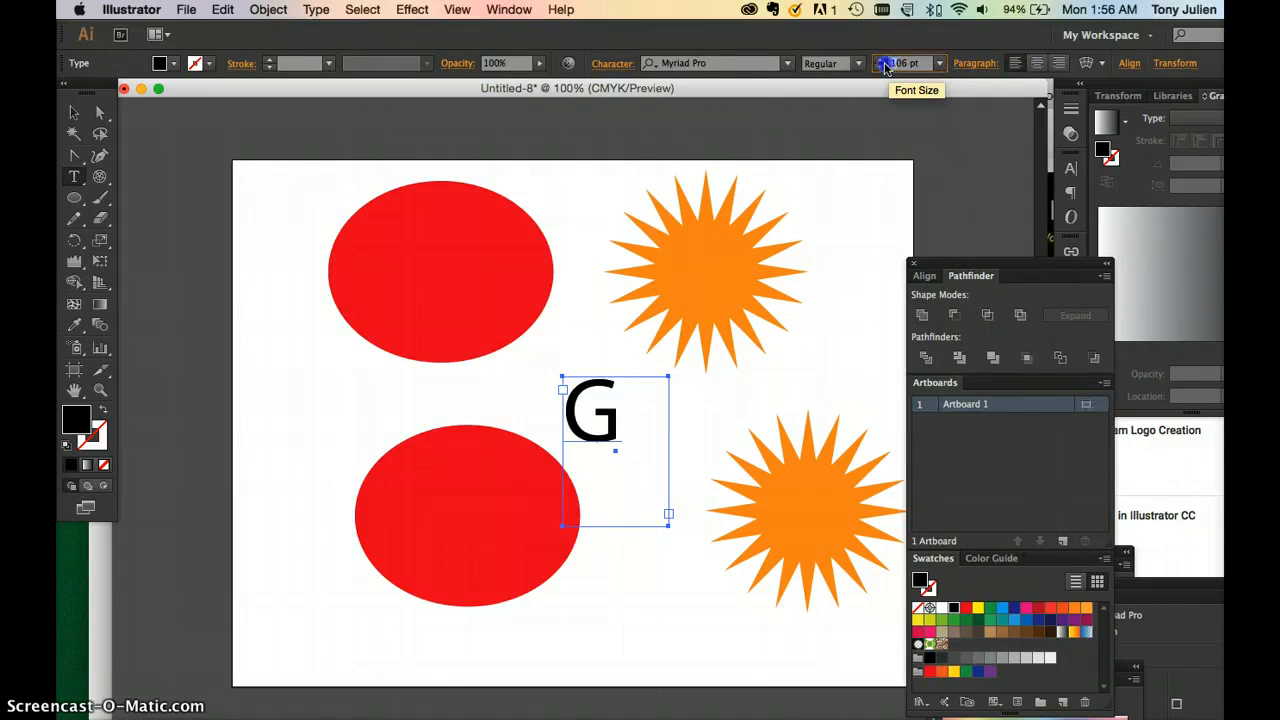
text(2)
key(Return)
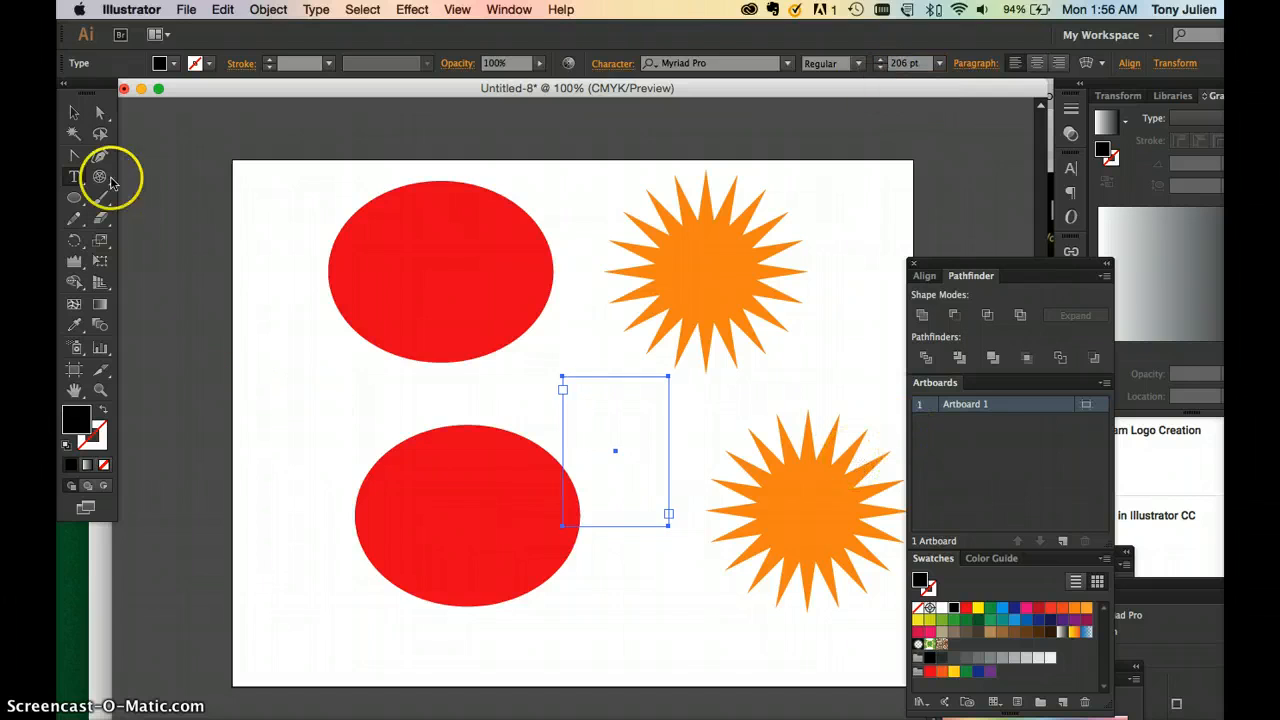
Enlarge the text frame to about 2.83 by 3.44 in and move the G onto the lower red ellipse's right side
click(76, 118)
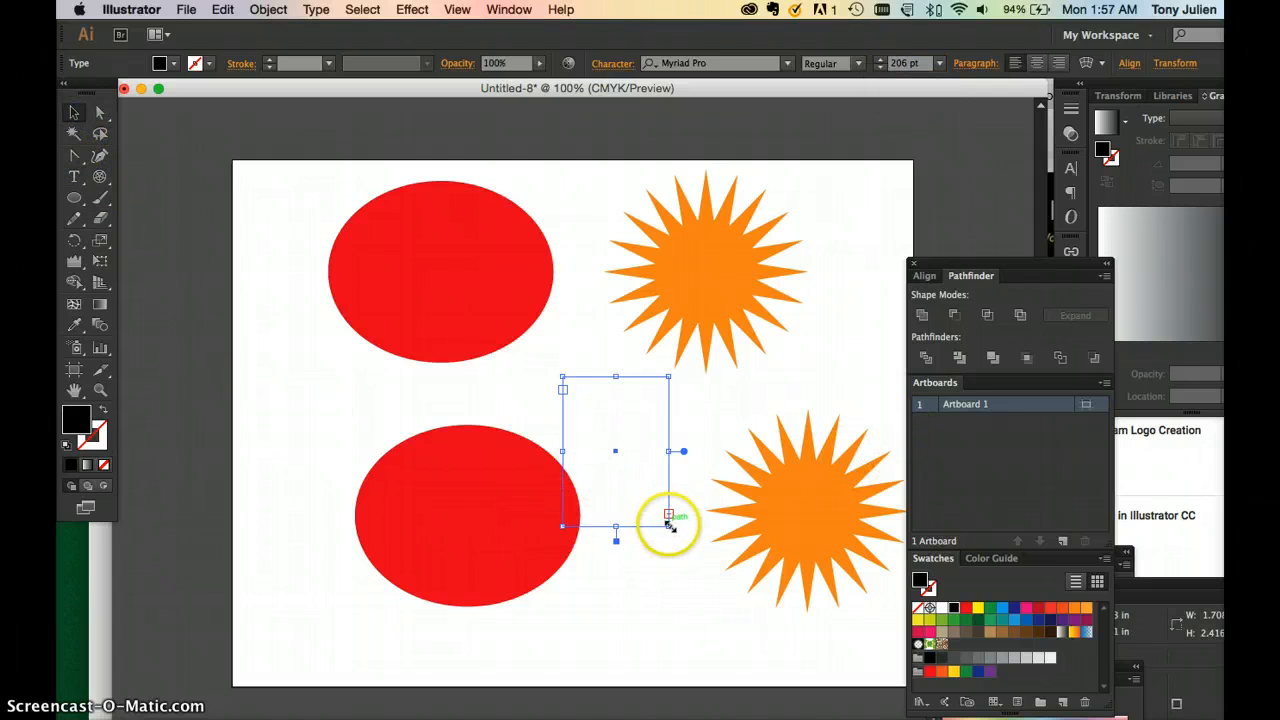
drag(675, 535, 738, 590)
drag(655, 462, 551, 537)
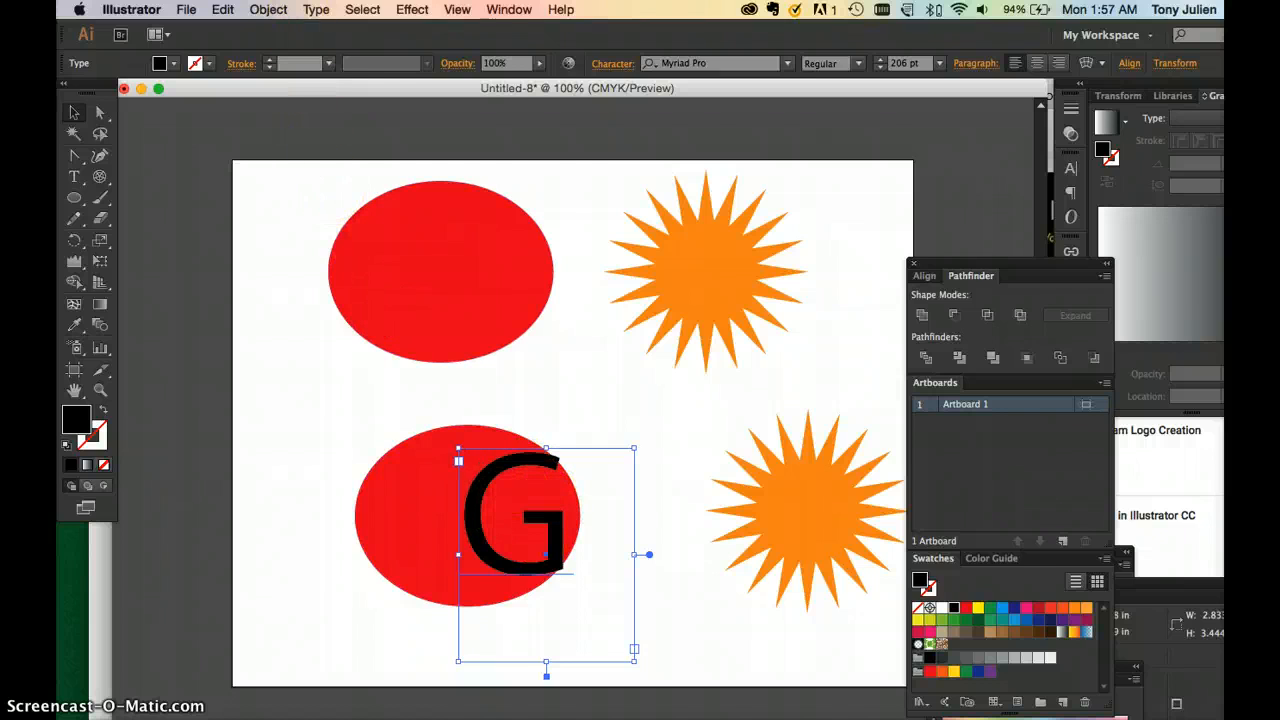
Convert the letter G to outlines and deselect it
click(316, 9)
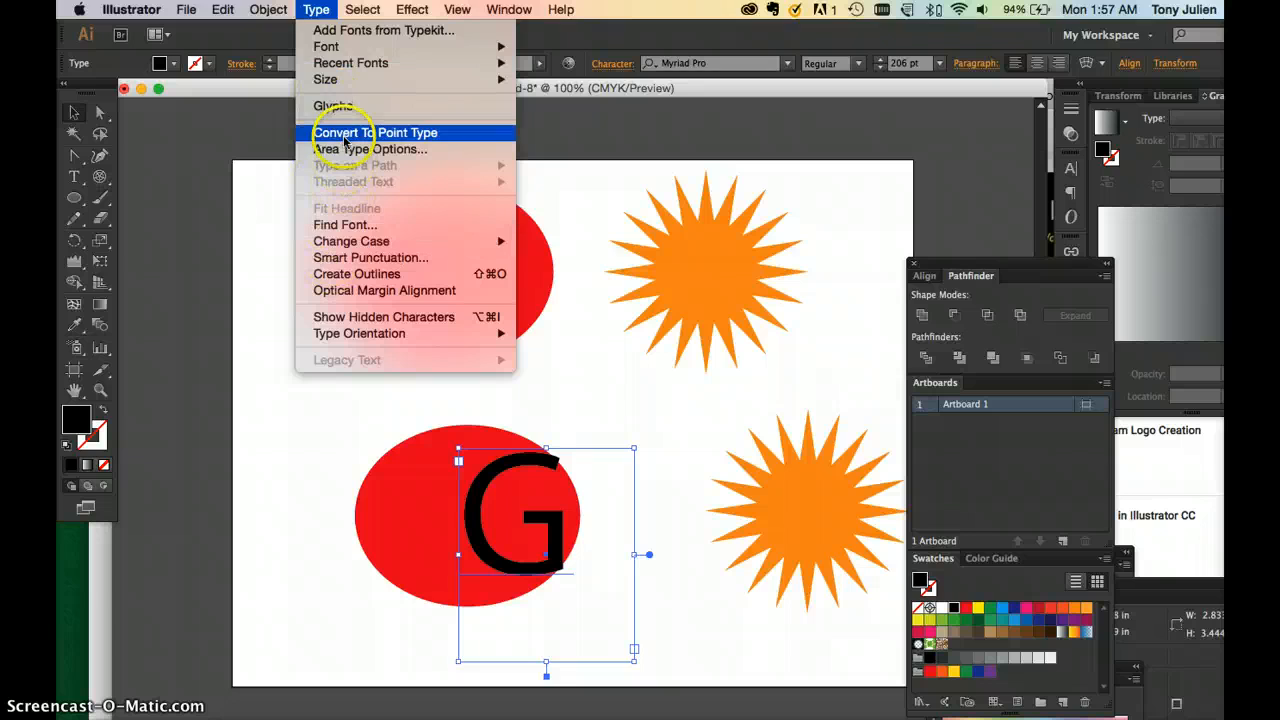
click(357, 280)
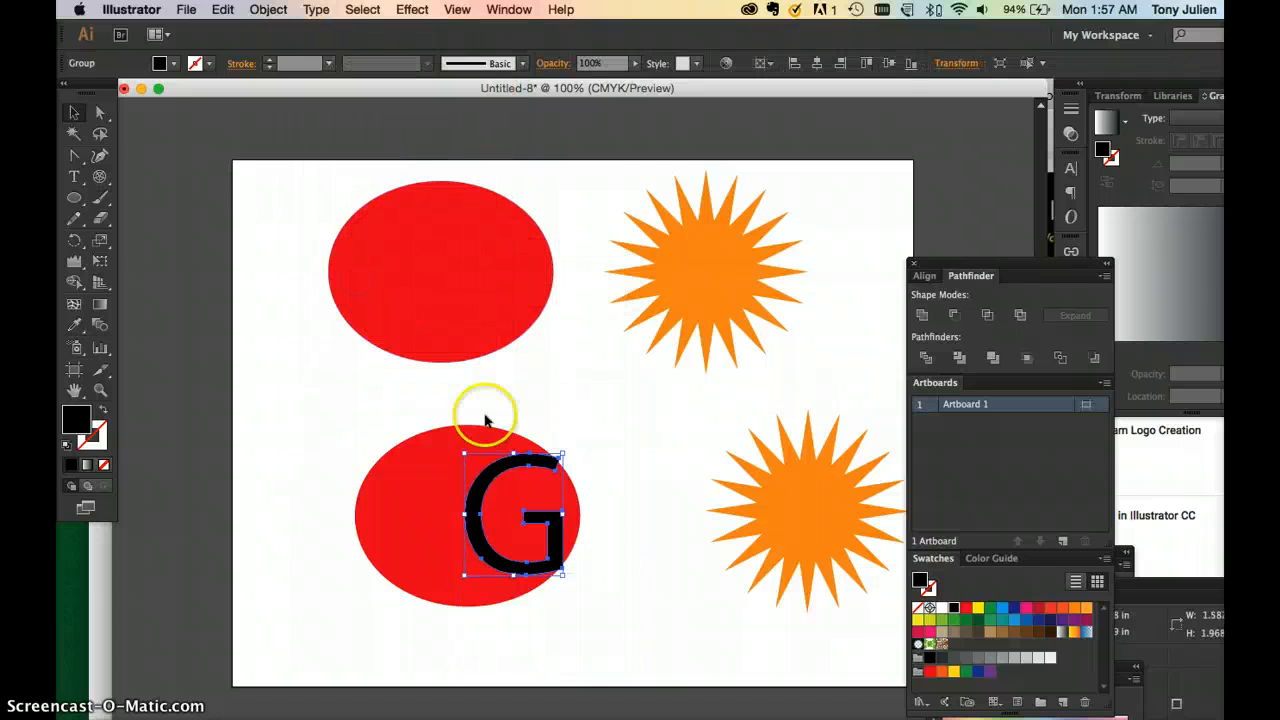
click(641, 494)
Fill the outlined G with white and deselect it
click(548, 525)
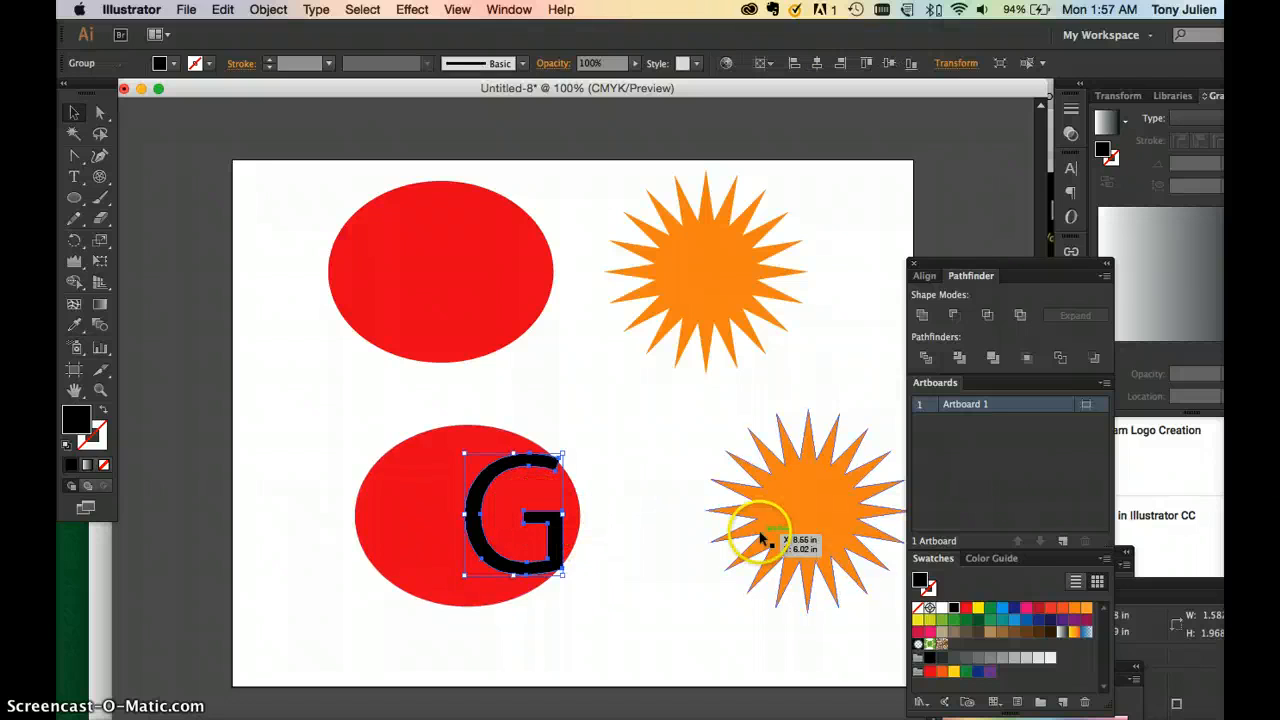
click(939, 610)
click(714, 557)
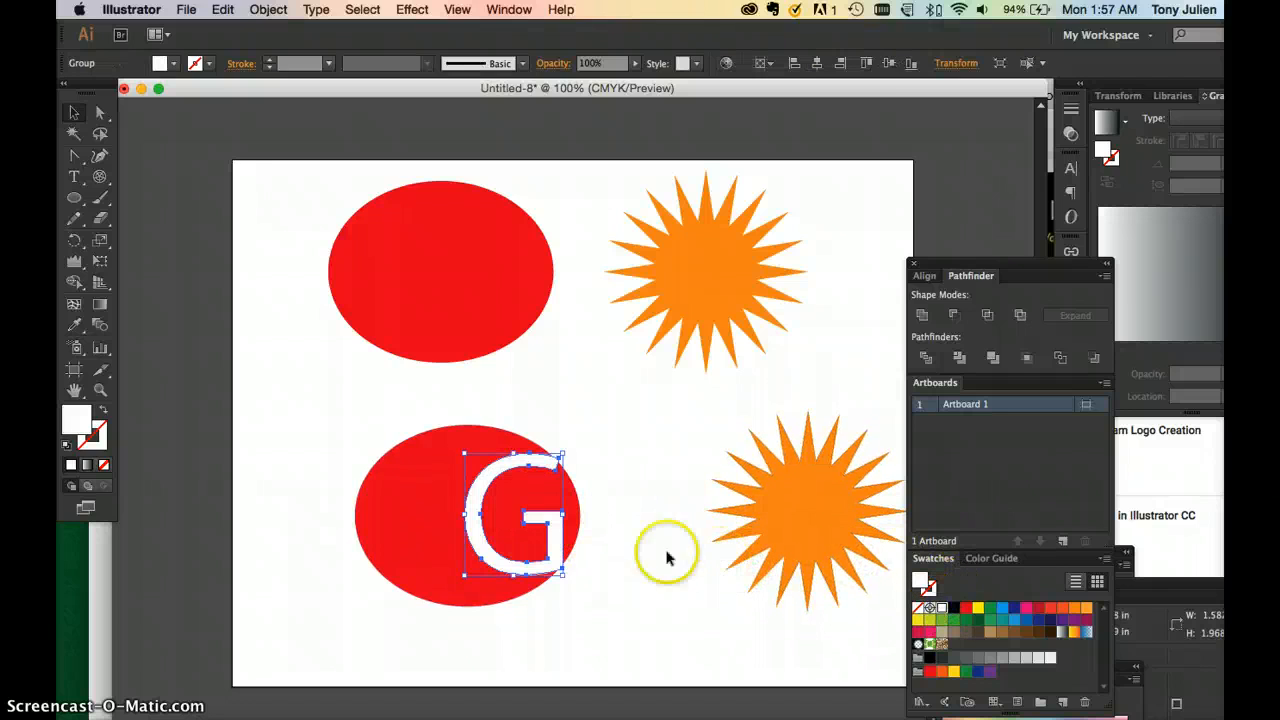
Subtract the white G from the lower red ellipse with Minus Front and deselect the result
click(557, 543)
click(437, 520)
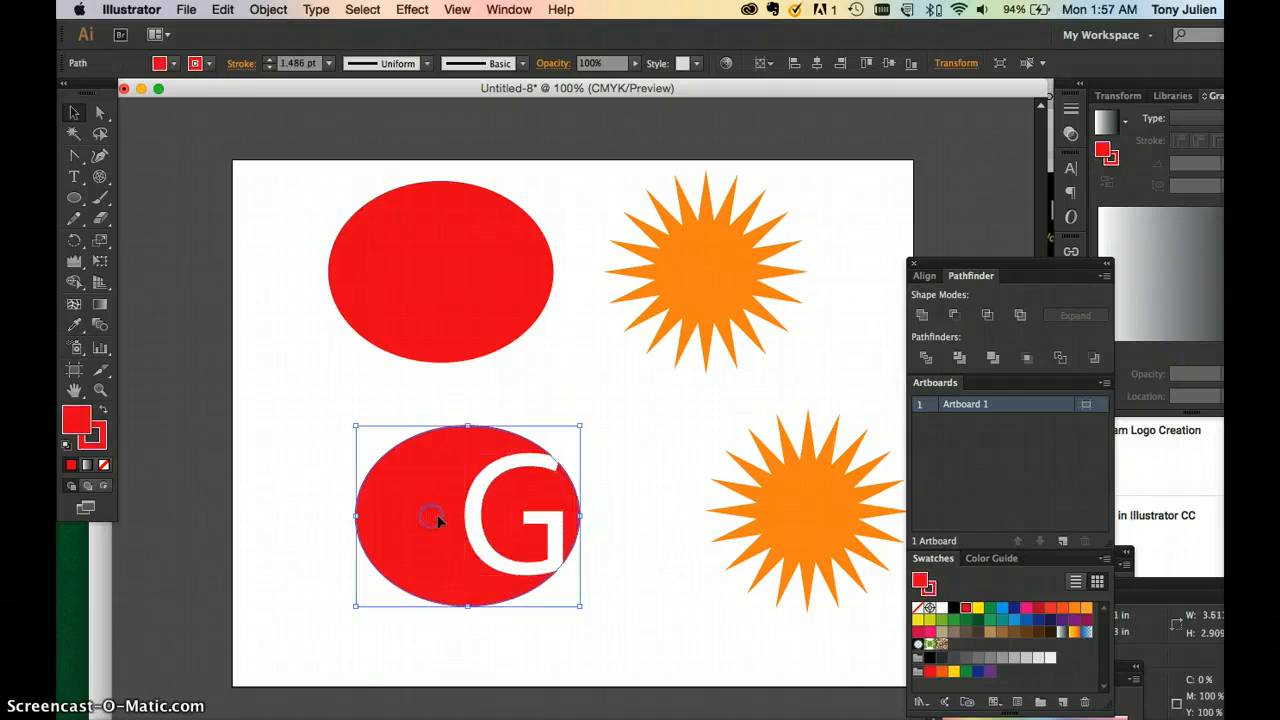
click(473, 530)
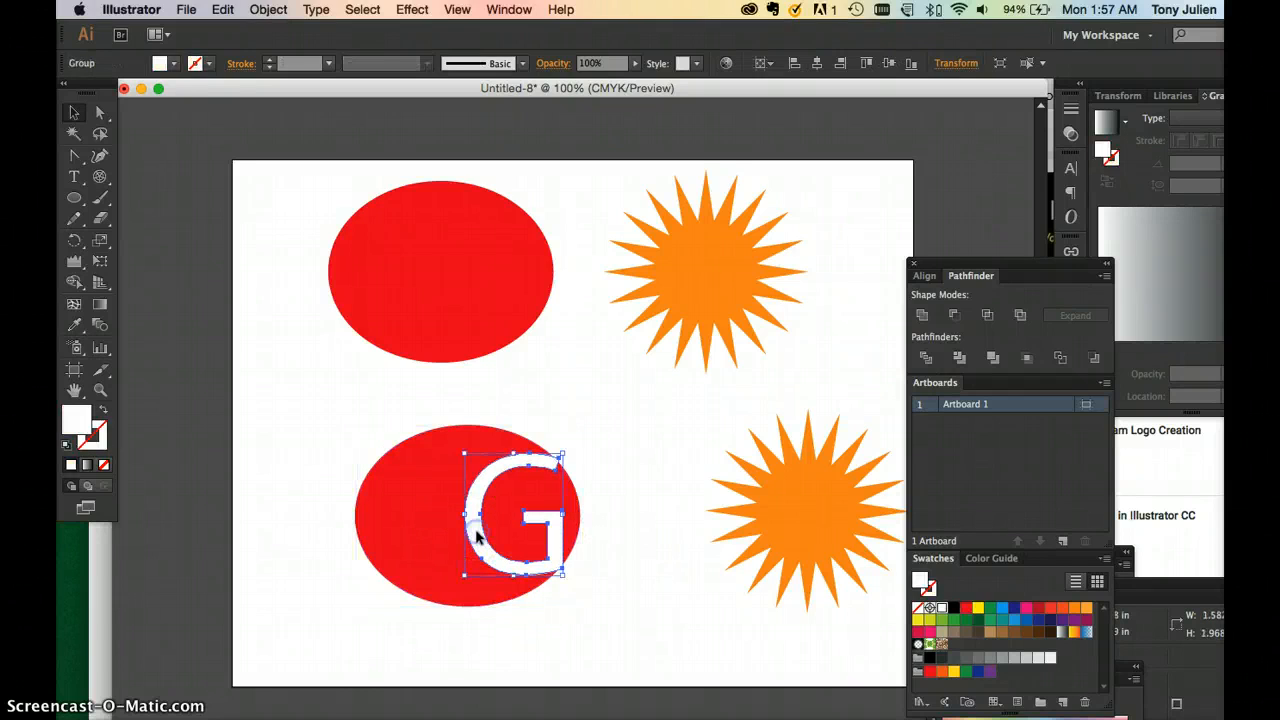
shift+click(439, 488)
click(956, 318)
click(748, 394)
Move the ellipse with the cut-out G over the upper star, then back beneath the upper red ellipse
click(508, 458)
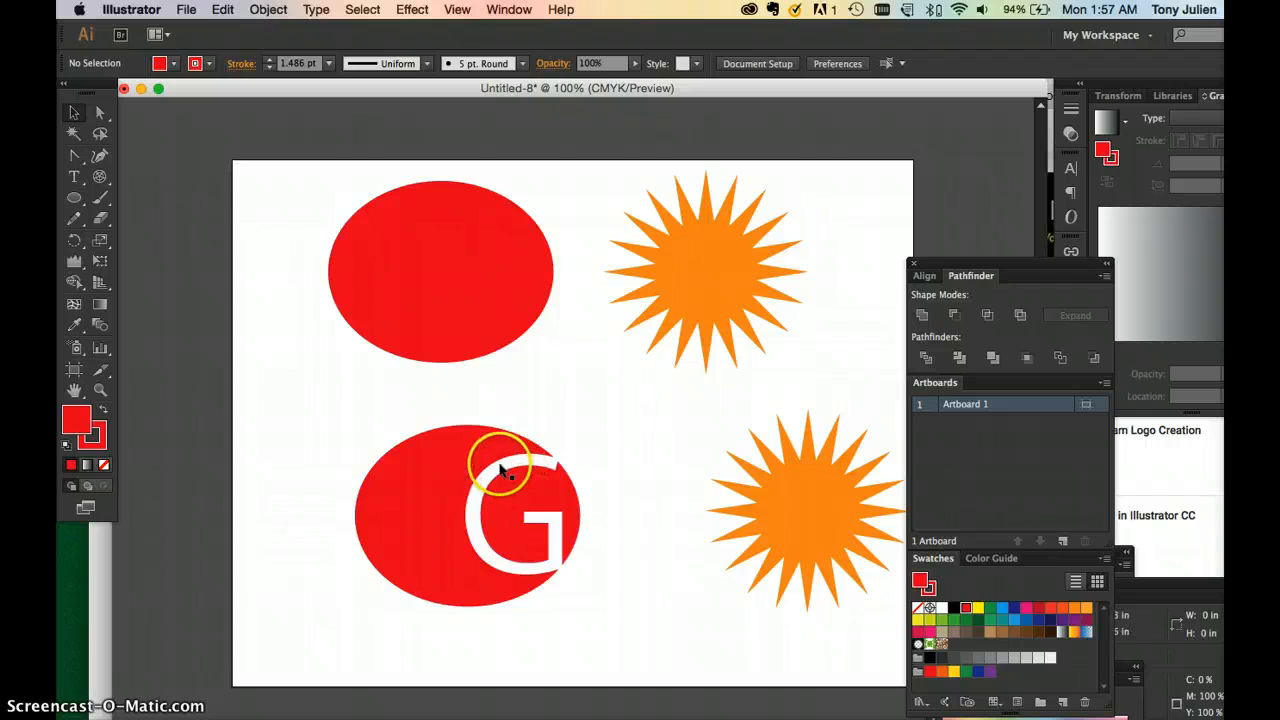
click(512, 491)
drag(494, 498, 695, 291)
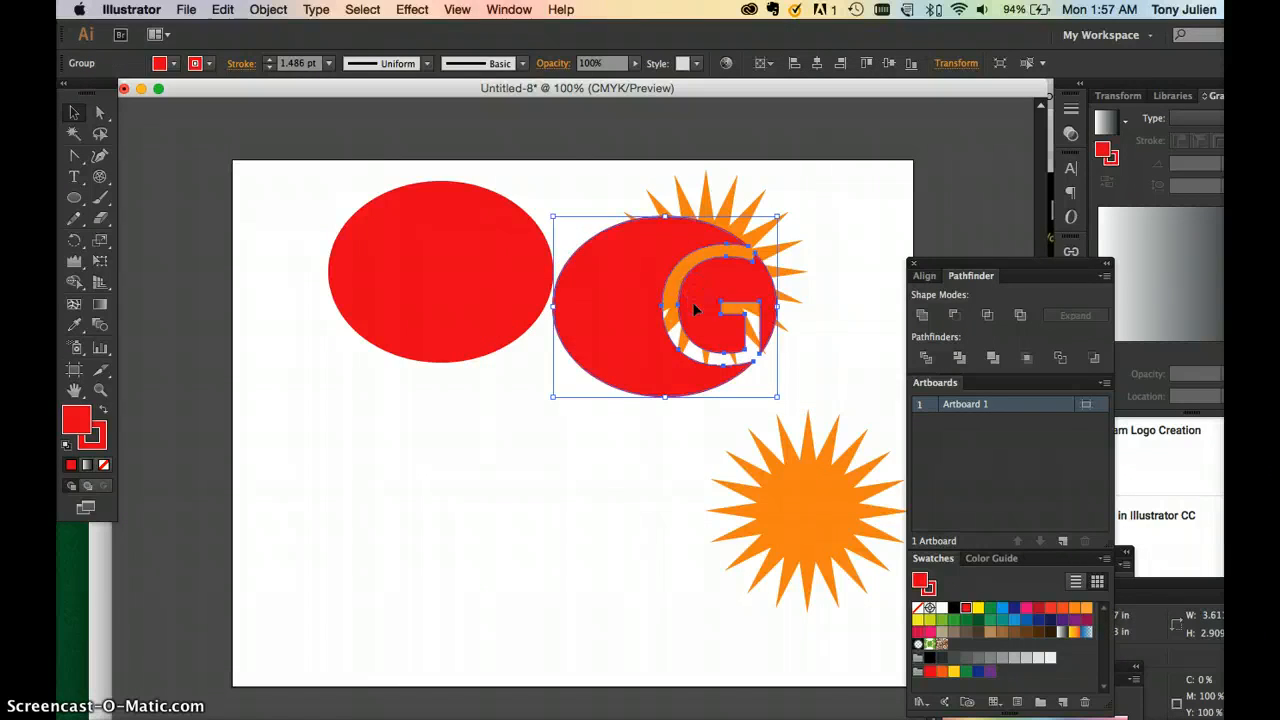
drag(697, 307, 537, 445)
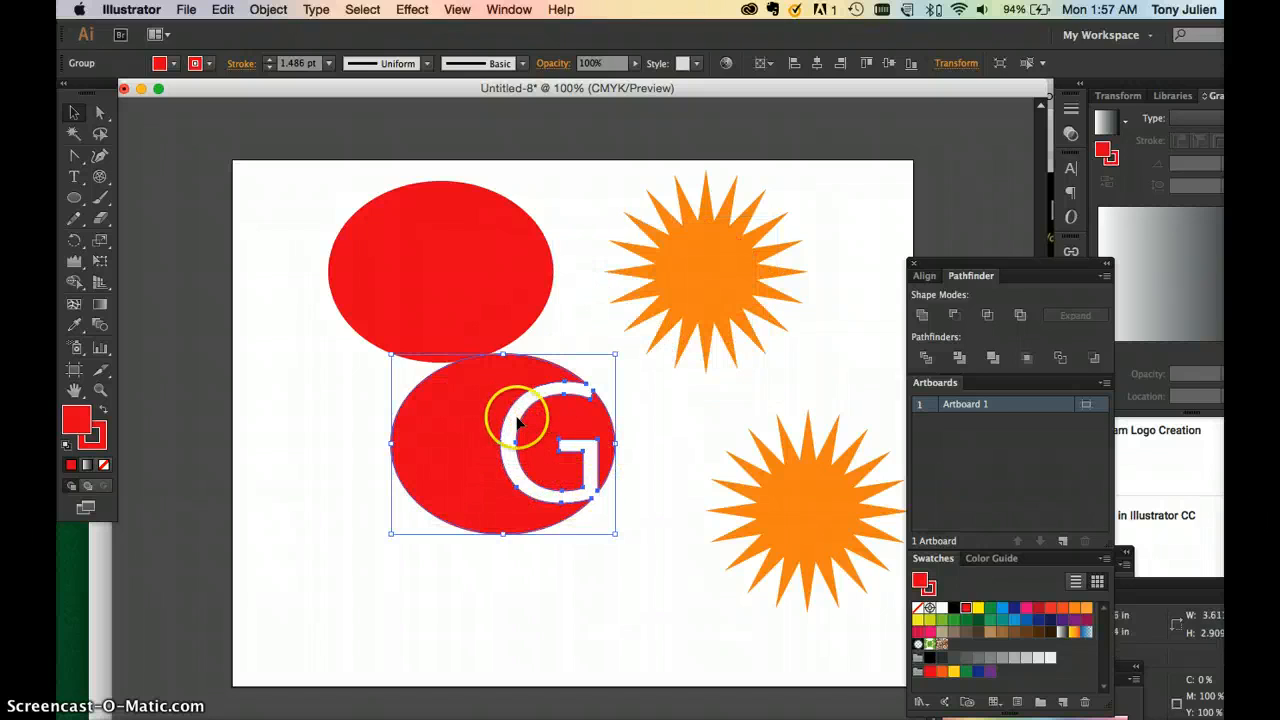
drag(474, 443, 453, 510)
Recolor the upper red ellipse with the orange swatch as its fill
click(440, 320)
click(1050, 608)
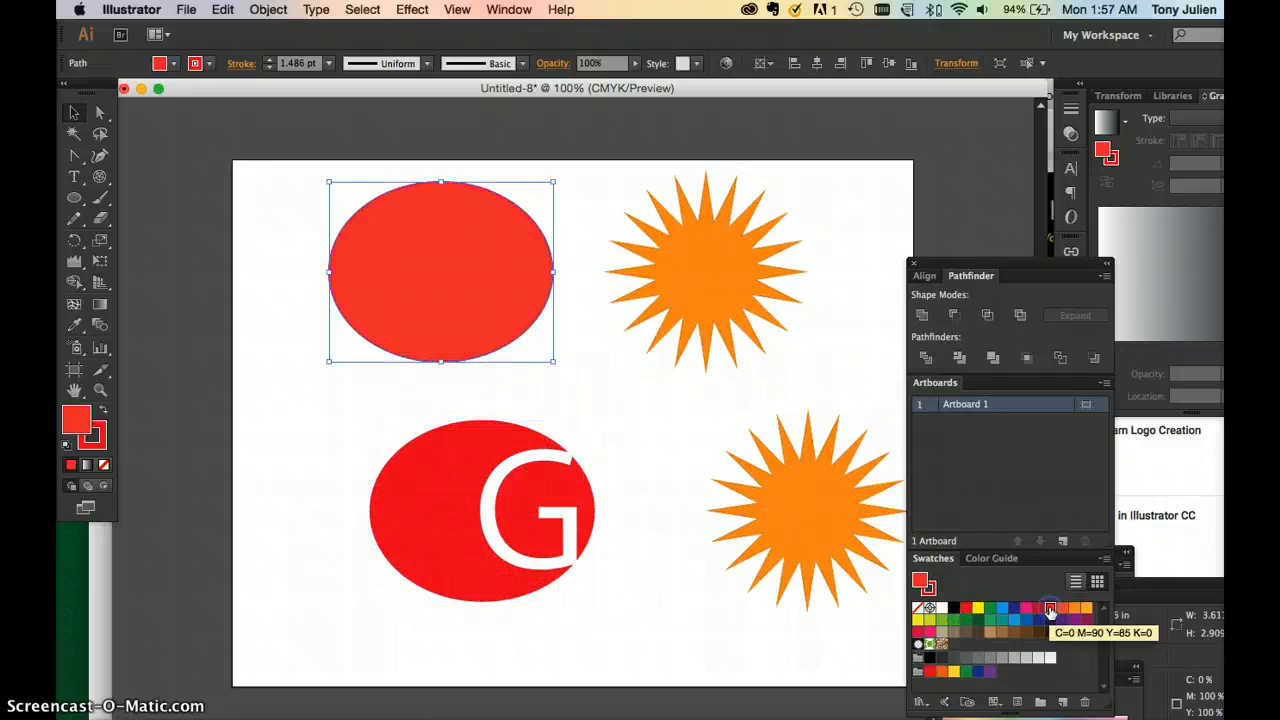
click(1073, 608)
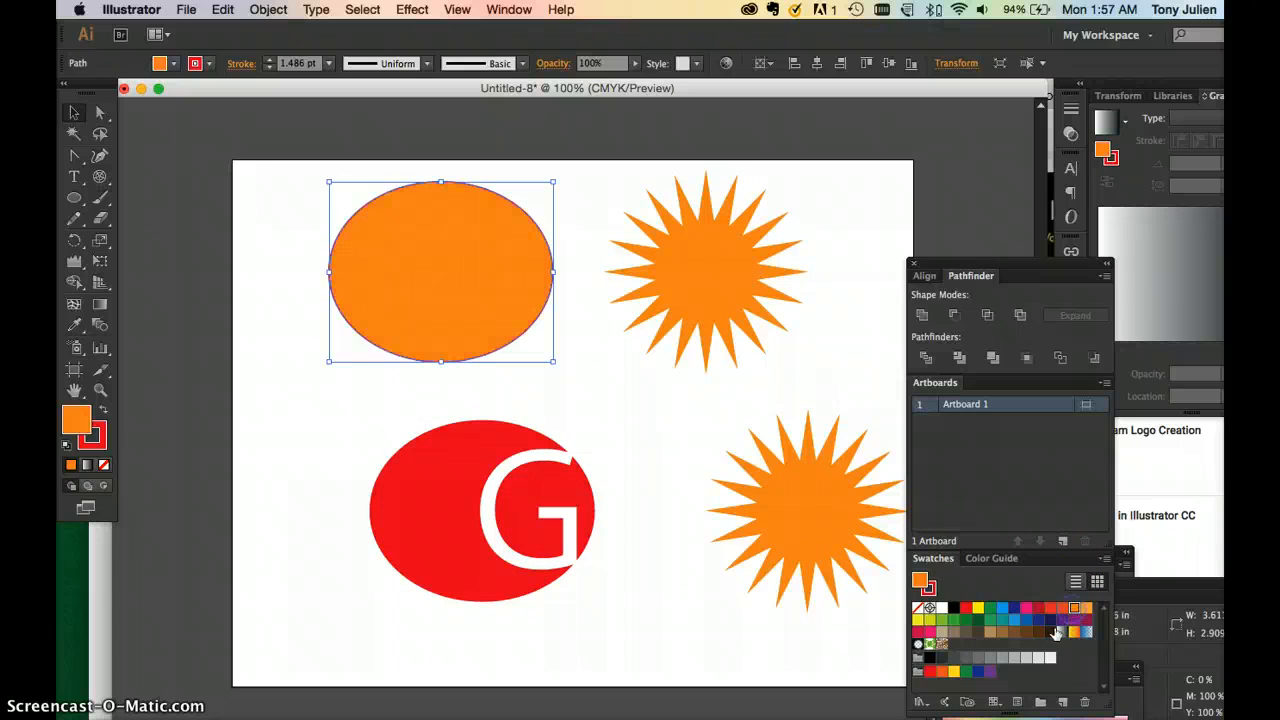
Fill the upper ellipse with blue, move the ellipse with the cut-out G over it and back below, and deselect
click(1026, 620)
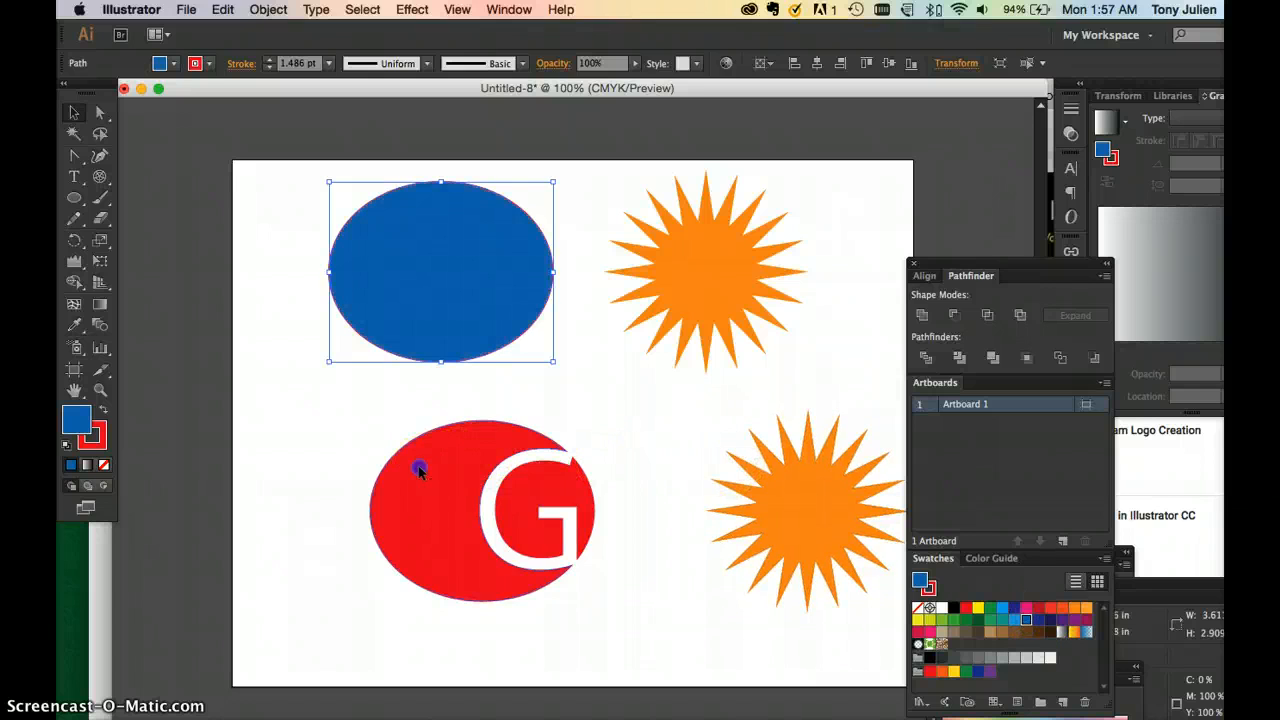
click(436, 494)
drag(436, 494, 376, 288)
drag(374, 288, 405, 518)
click(606, 518)
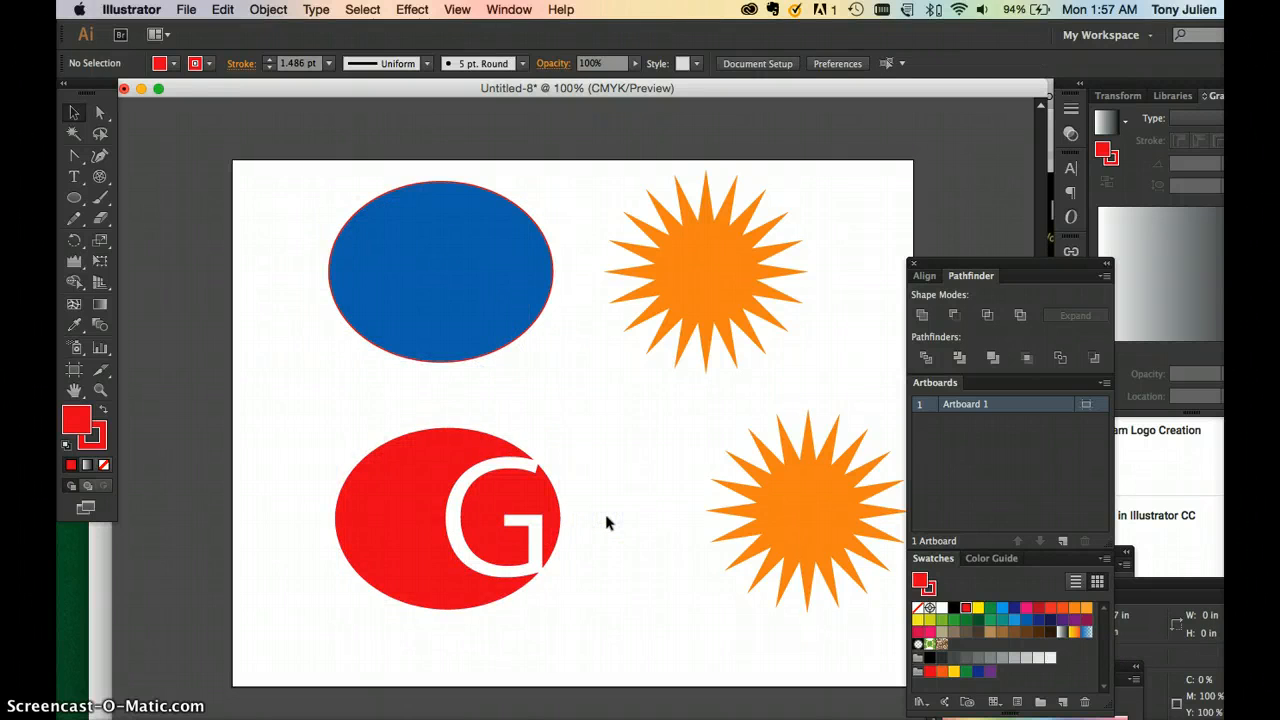
Undo the recent recolors, moves, Minus Front and white fill back to the black outlined G on the lower red ellipse
key(super+z)
key(super+z)
key(super+z)
key(super+z)
key(super+z)
key(super+z)
key(super+z)
key(super+z)
key(super+z)
key(super+z)
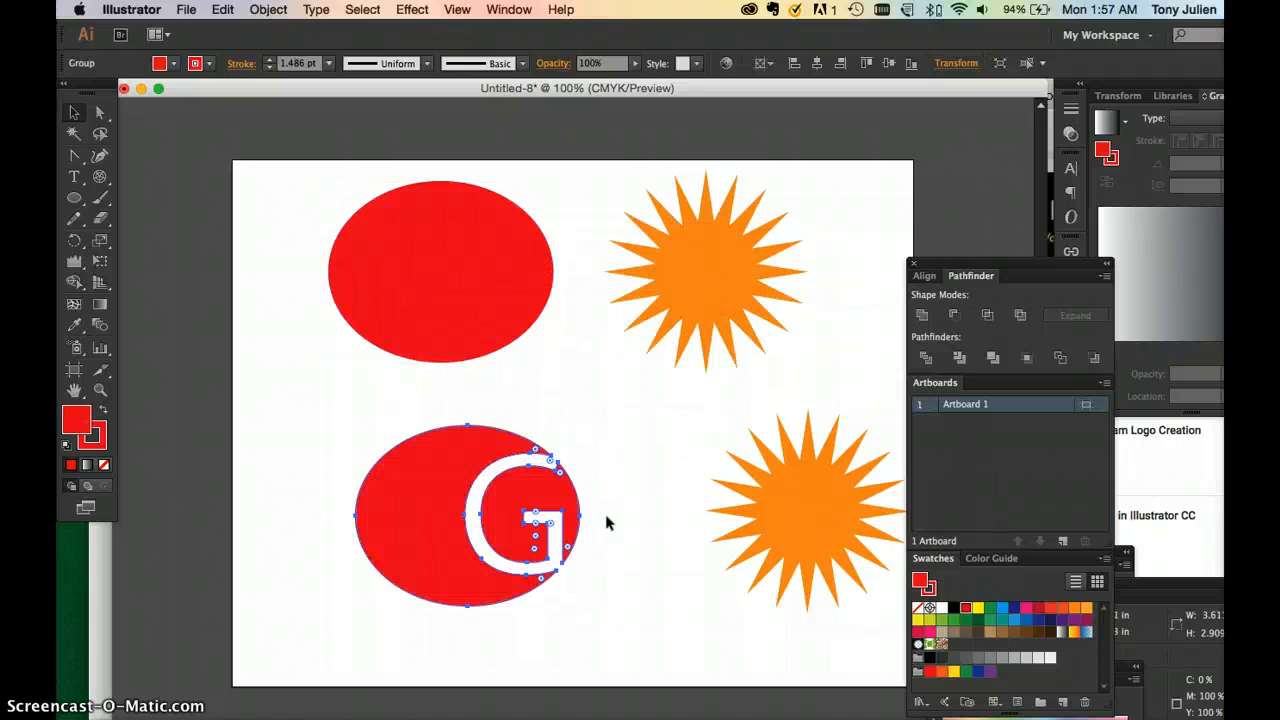
key(super+z)
key(super+z)
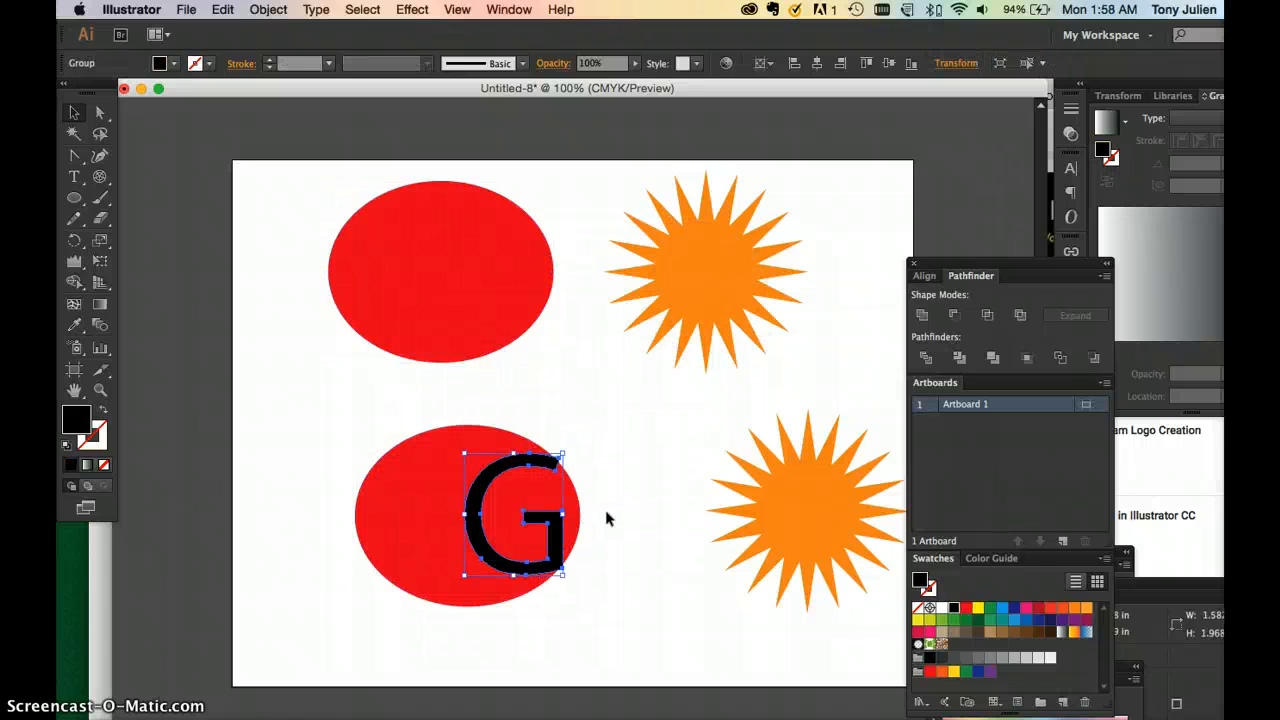
Move the black G into the middle of the lower red ellipse and deselect it
click(617, 497)
drag(543, 523, 432, 502)
click(632, 434)
Try Intersect on the black G and the lower red ellipse, and undo it
shift+click(552, 518)
click(1030, 358)
click(987, 315)
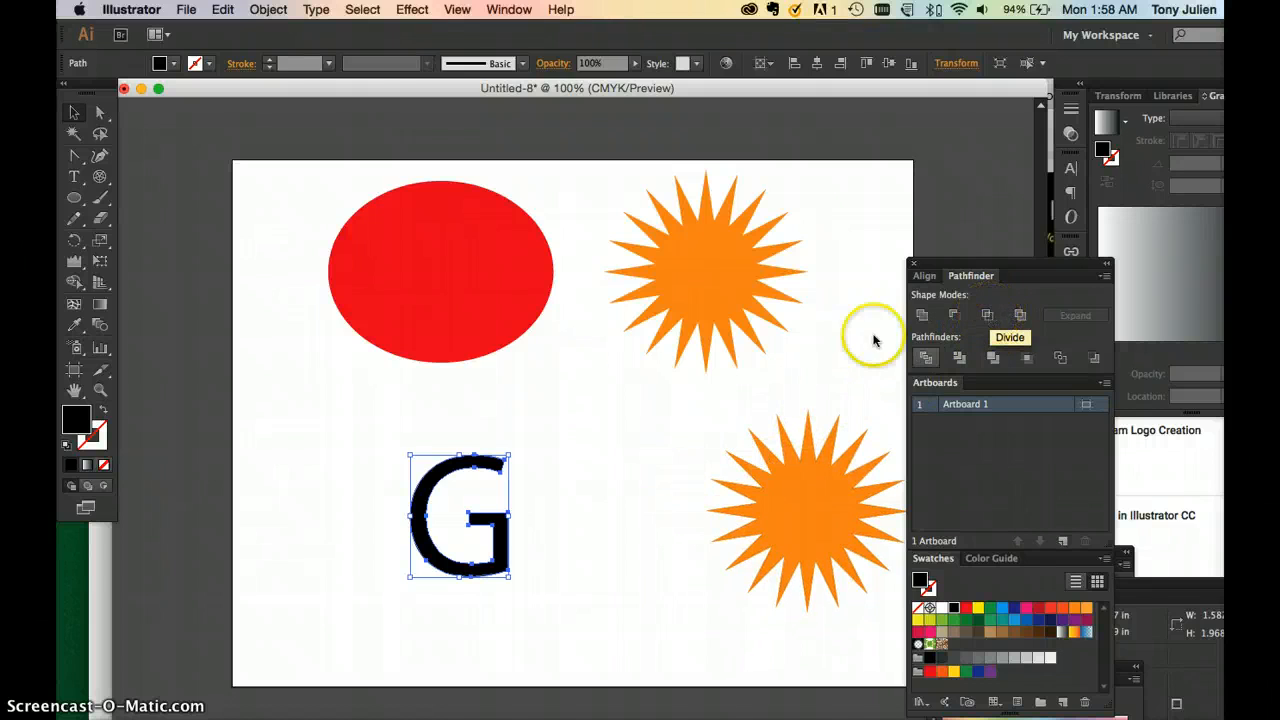
key(super)
key(super+z)
Move the upper star over the upper red ellipse's right side and apply Exclude to both shapes
click(634, 411)
drag(700, 277, 545, 332)
shift+click(418, 272)
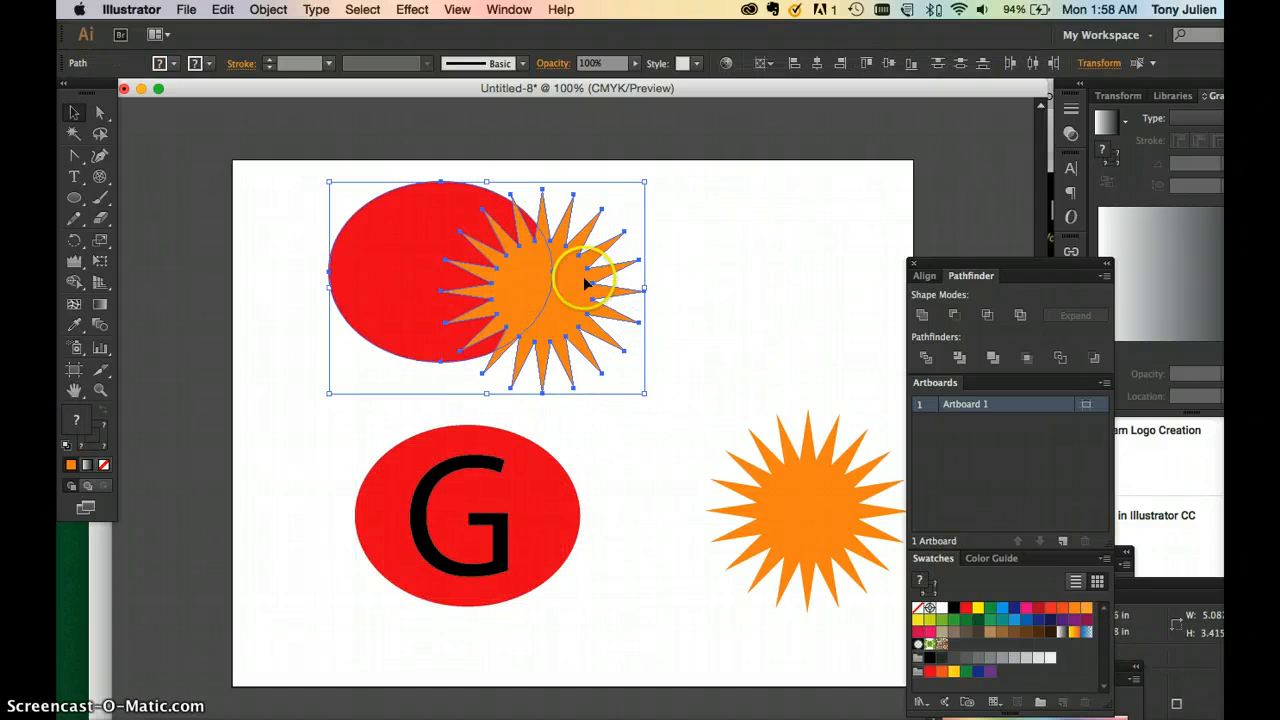
click(1021, 316)
click(757, 308)
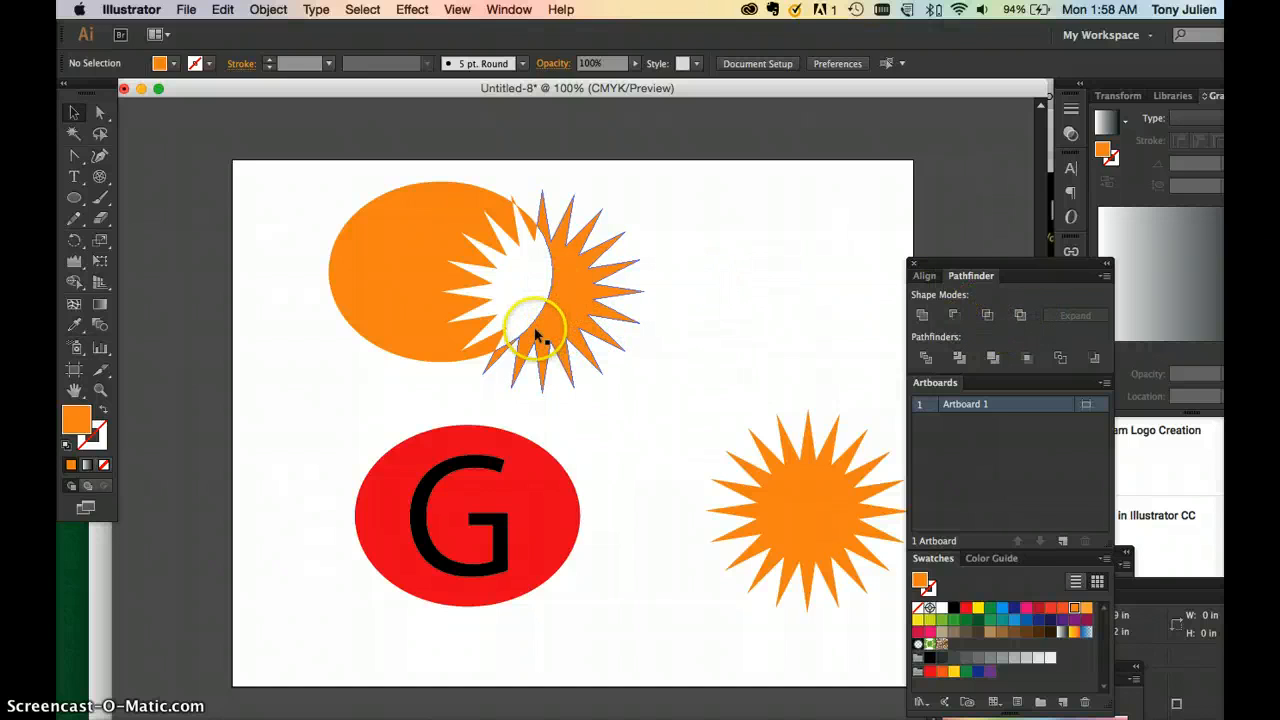
Move the black G so that it overlaps the right edge of the lower red ellipse
click(506, 523)
right_click(598, 533)
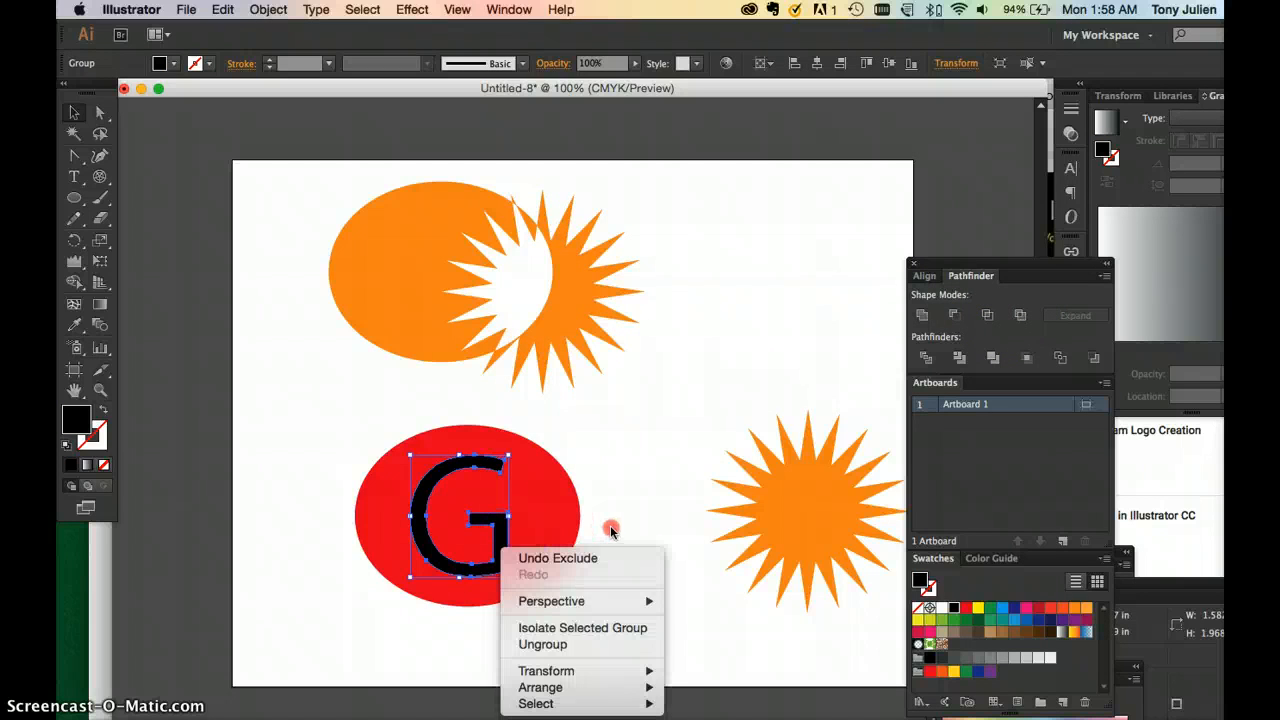
click(500, 528)
drag(500, 528, 603, 511)
drag(615, 618, 586, 598)
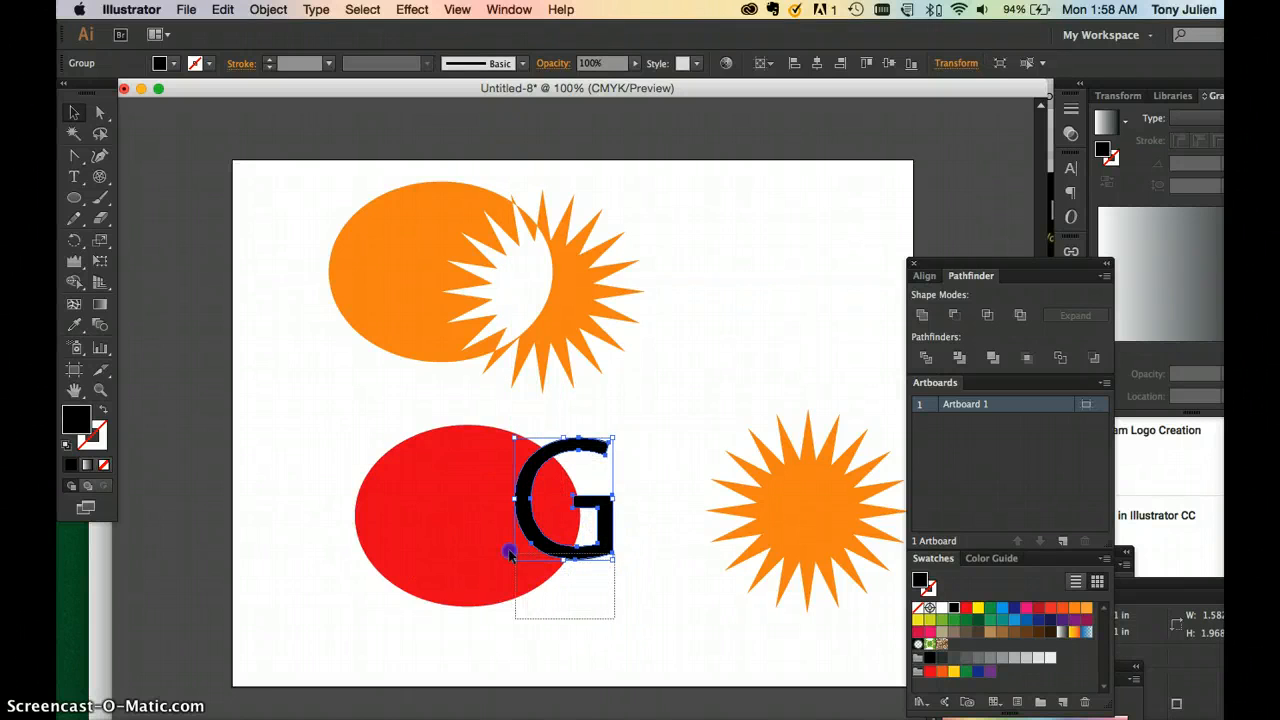
Apply Exclude to the overlapping black G and lower red ellipse, and deselect the result
drag(401, 523, 401, 527)
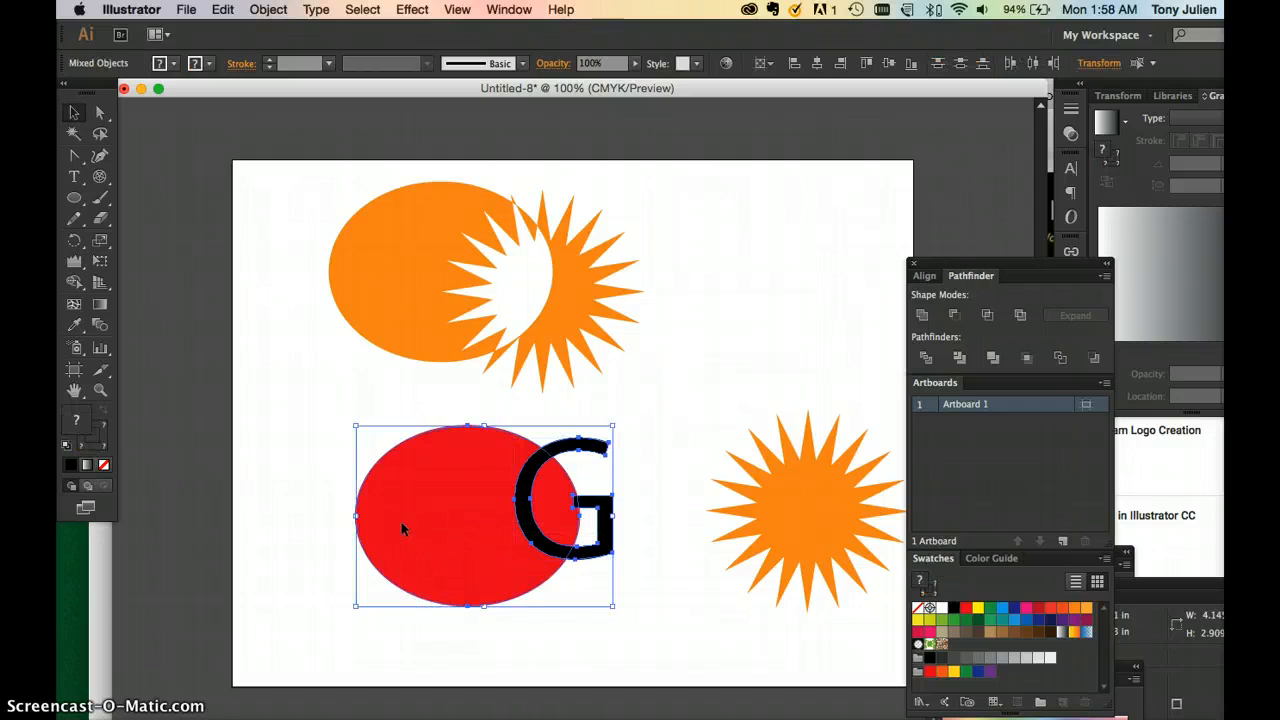
click(1019, 318)
click(791, 380)
click(655, 512)
click(555, 505)
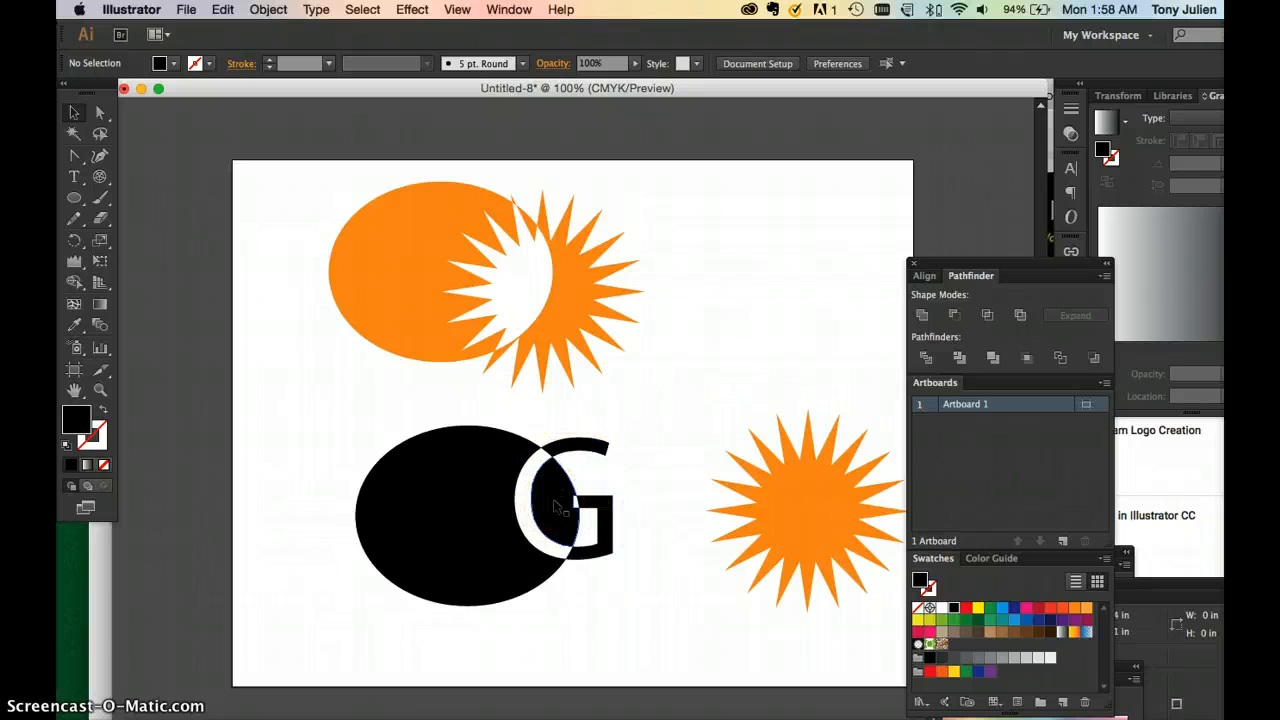
Undo the Exclude on the G and ellipse along with the G's last move
key(super+z)
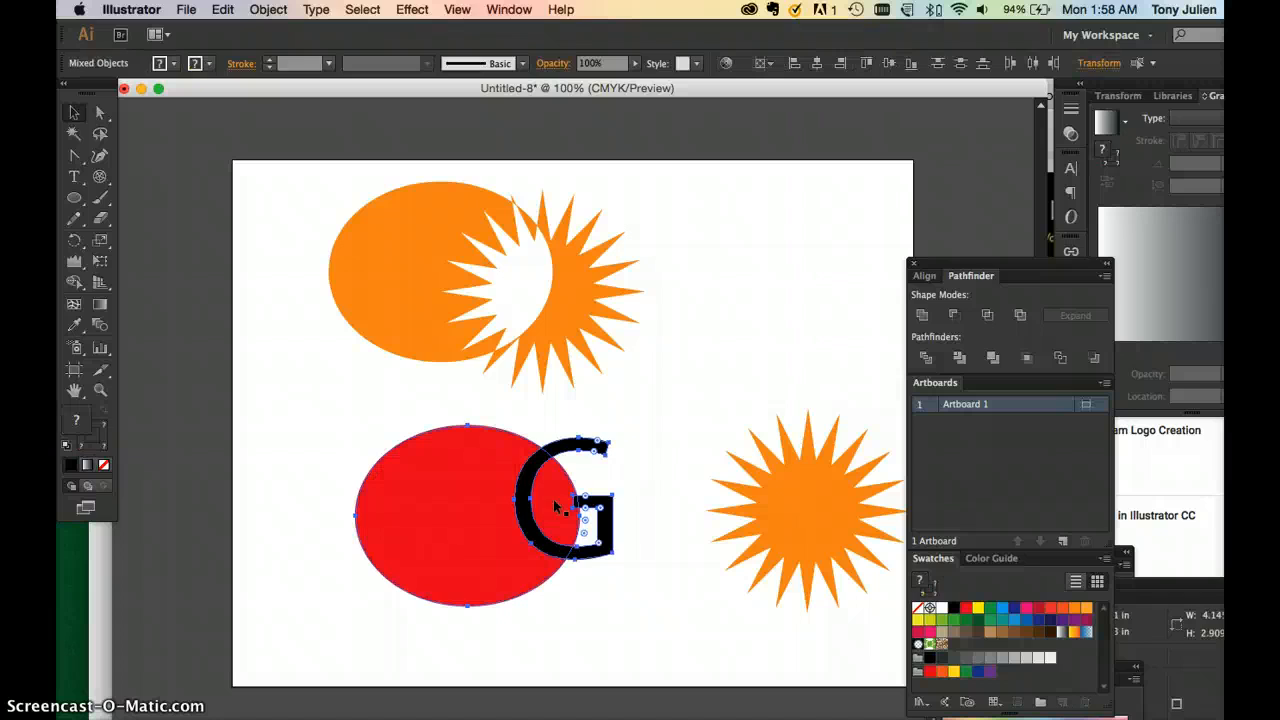
key(super+z)
click(608, 514)
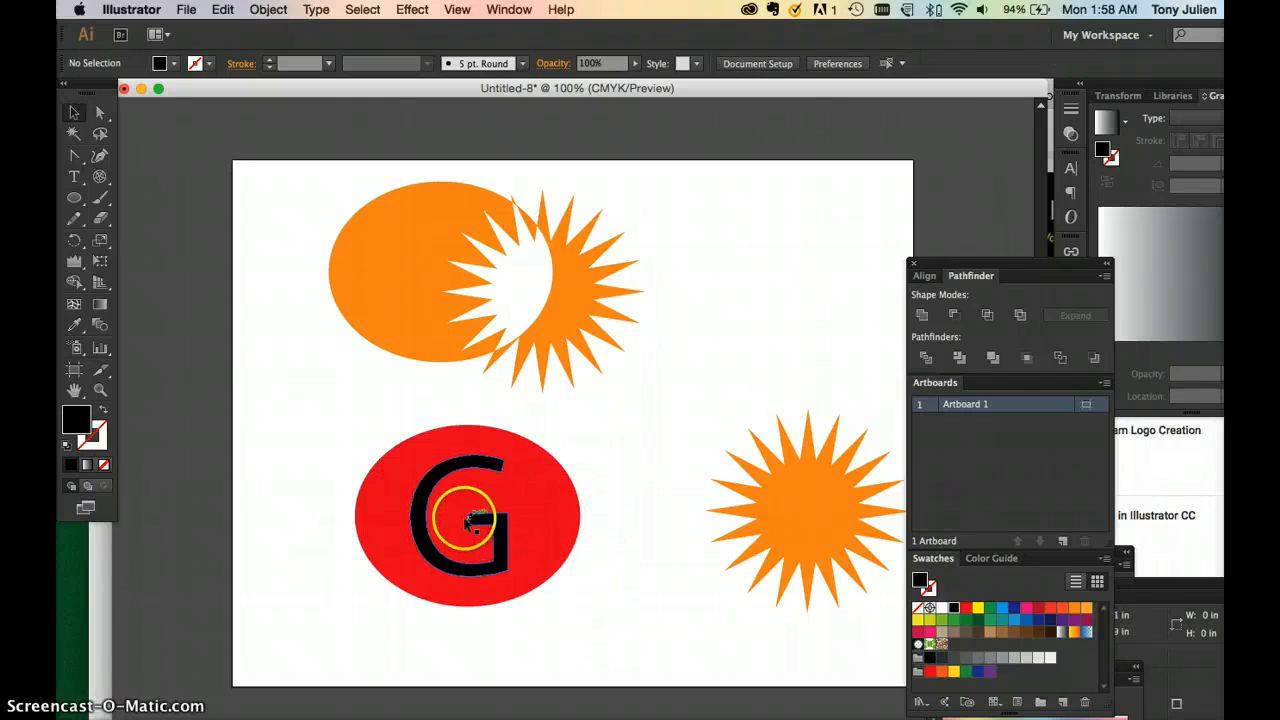
Move the black G to the artboard's right edge and the remaining star over the red ellipse's right side
drag(506, 532, 690, 637)
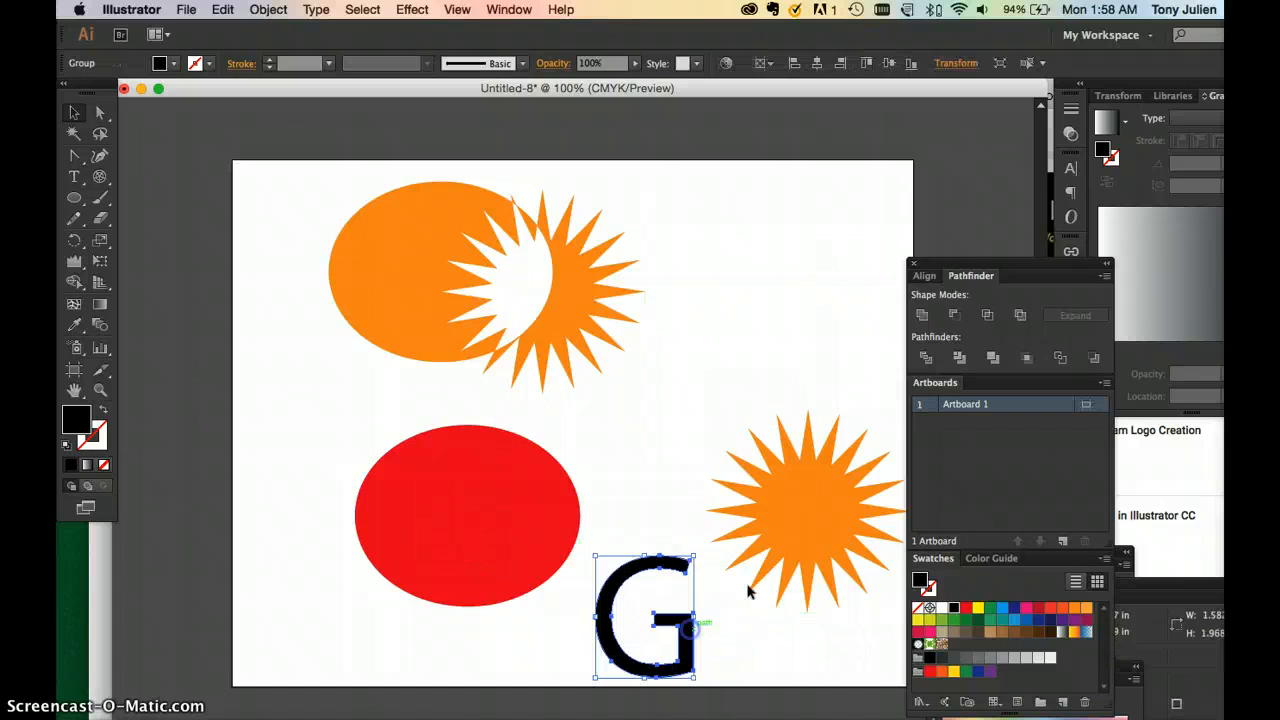
drag(791, 531, 587, 514)
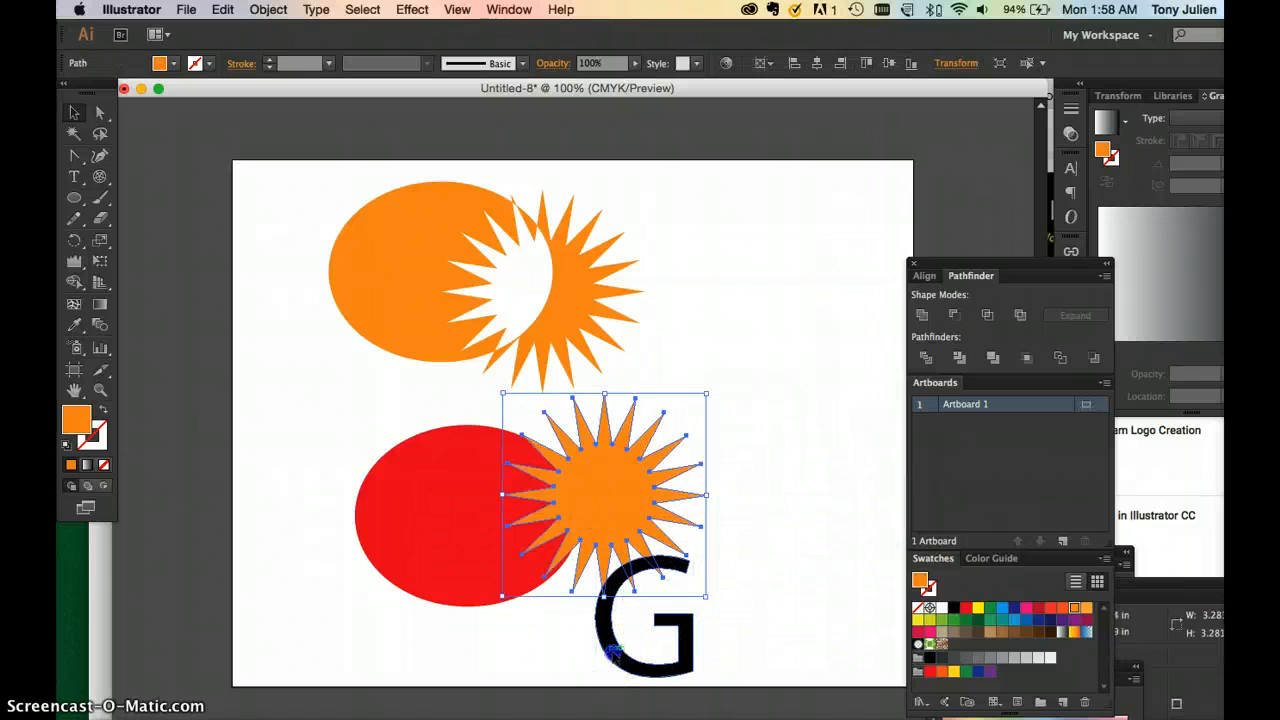
drag(607, 640, 818, 588)
Nudge the star slightly outward and apply Divide to it and the red ellipse
drag(612, 521, 636, 529)
shift+click(513, 517)
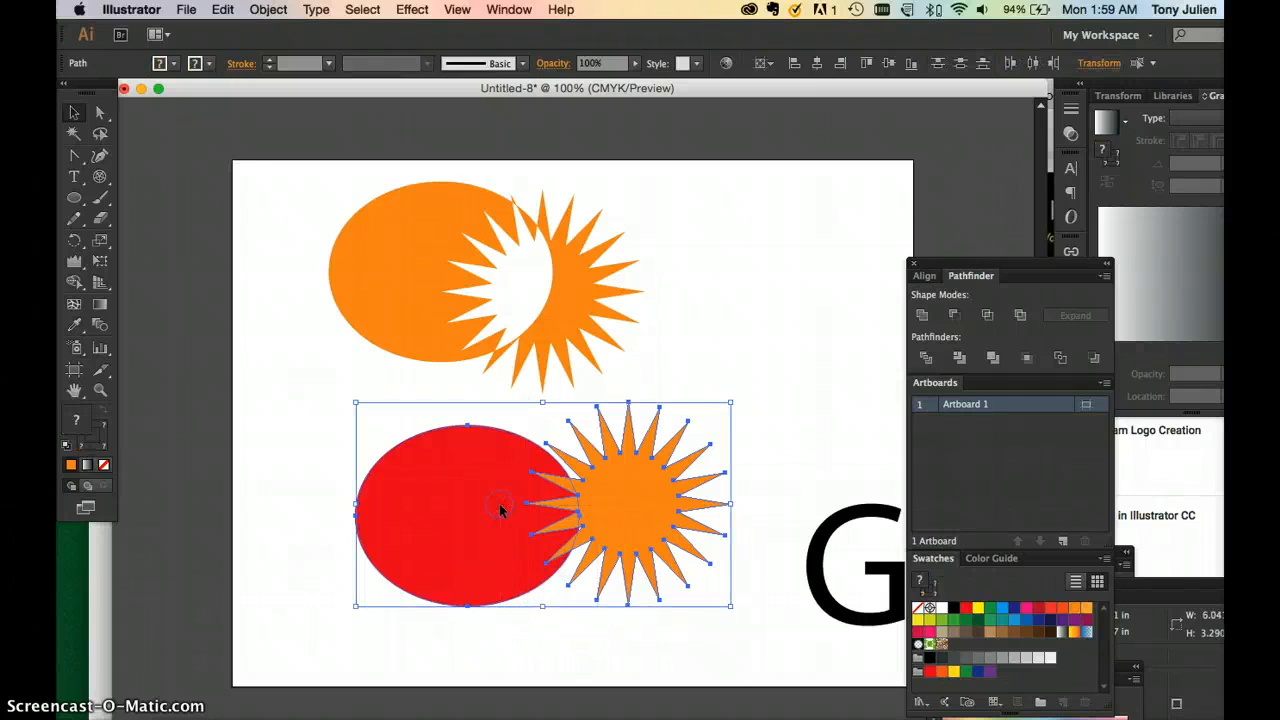
click(926, 360)
click(800, 394)
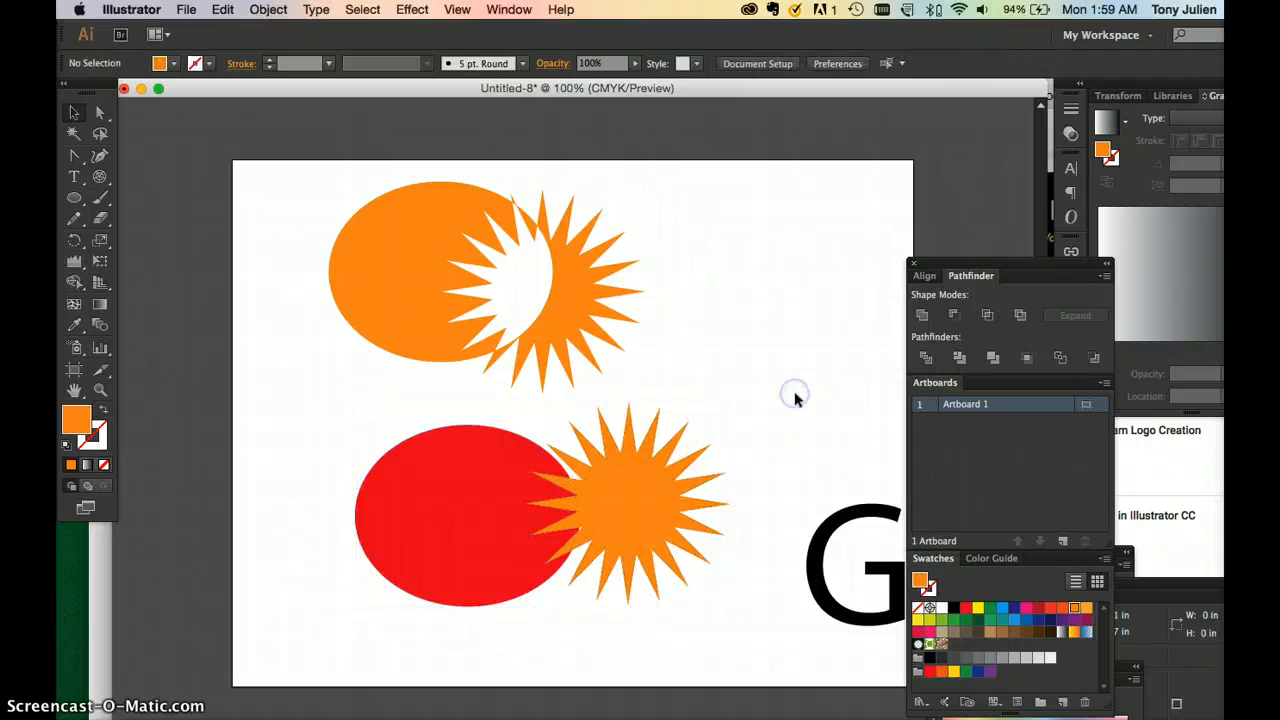
Select the divided star and ellipse group and move it left and back right
click(627, 480)
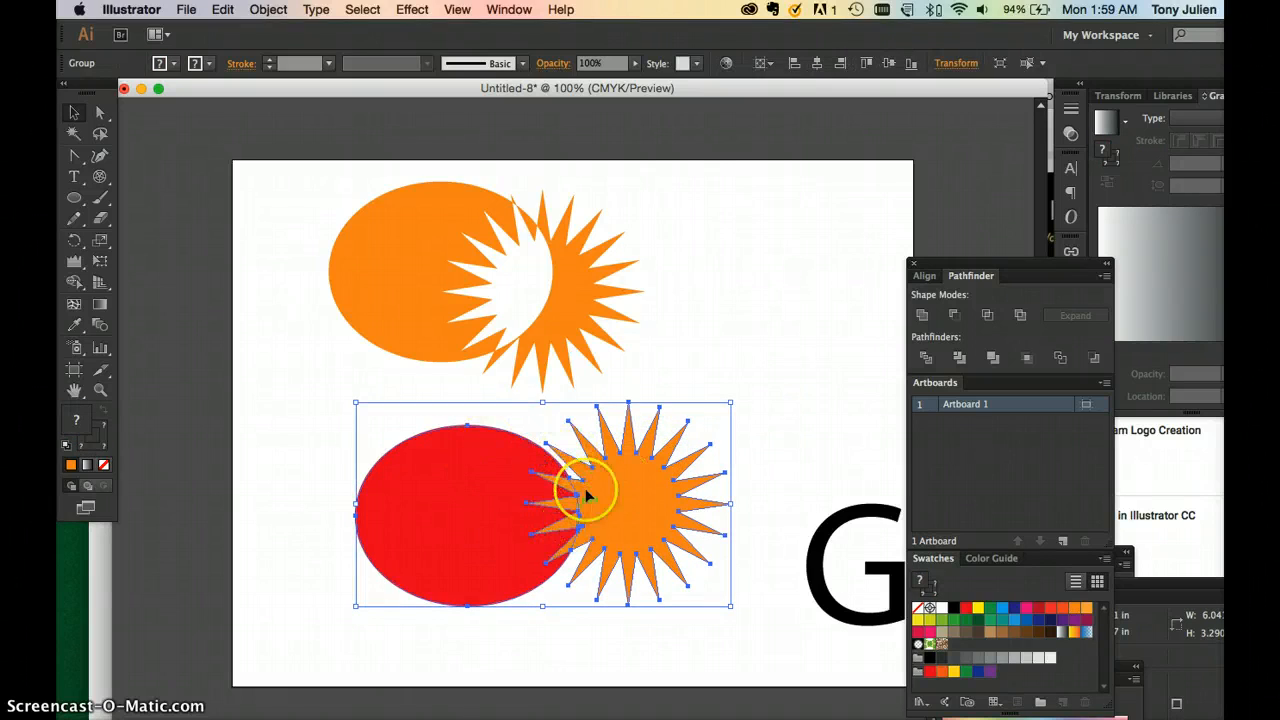
click(754, 482)
click(655, 493)
drag(648, 503, 592, 500)
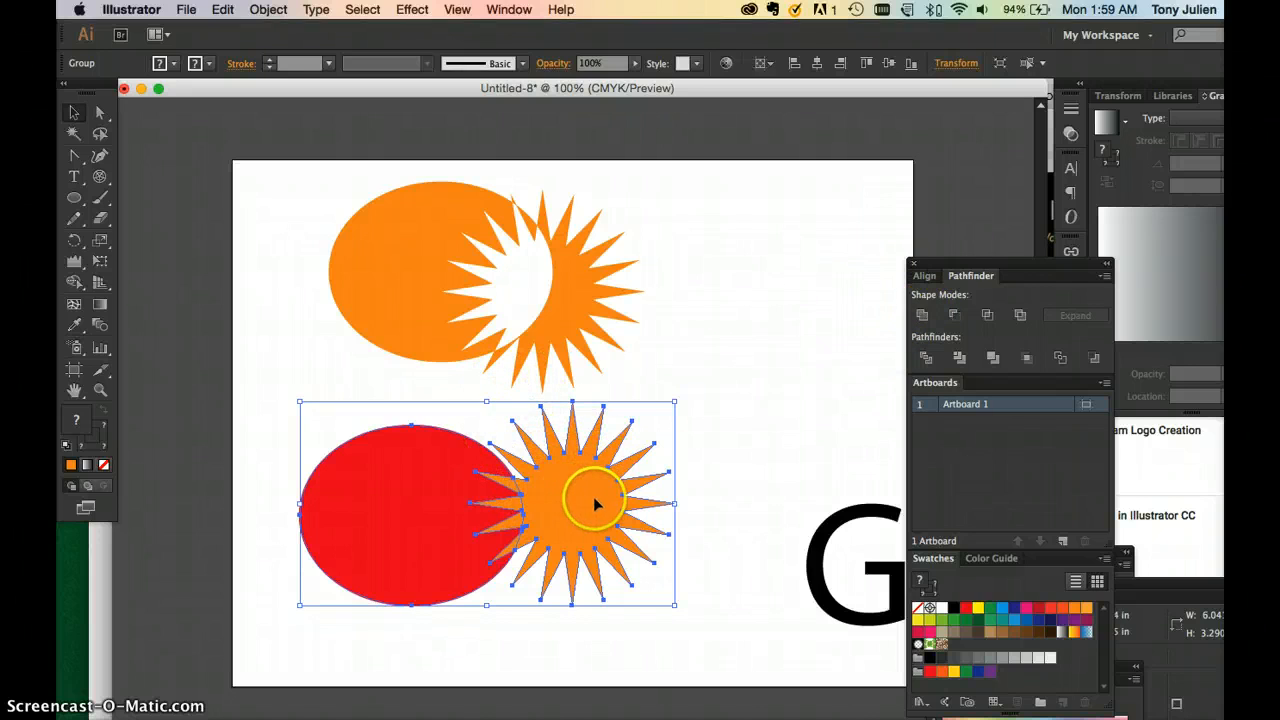
drag(600, 504, 635, 520)
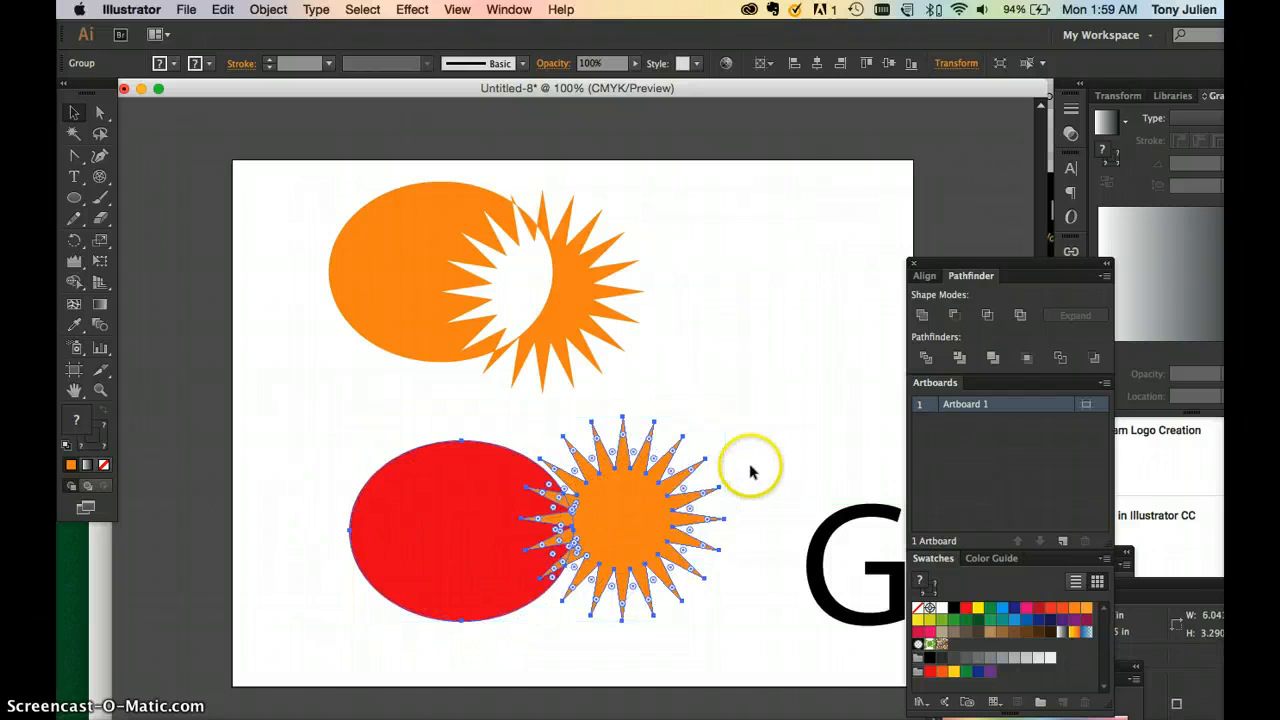
Undo the group moves, the Divide and the star's nudge, and clear the selection
key(super+z)
click(771, 473)
key(super+z)
key(super+z)
key(super+z)
click(748, 493)
Move the star lower over the red ellipse's right side and apply Trim to both shapes
drag(621, 492, 622, 548)
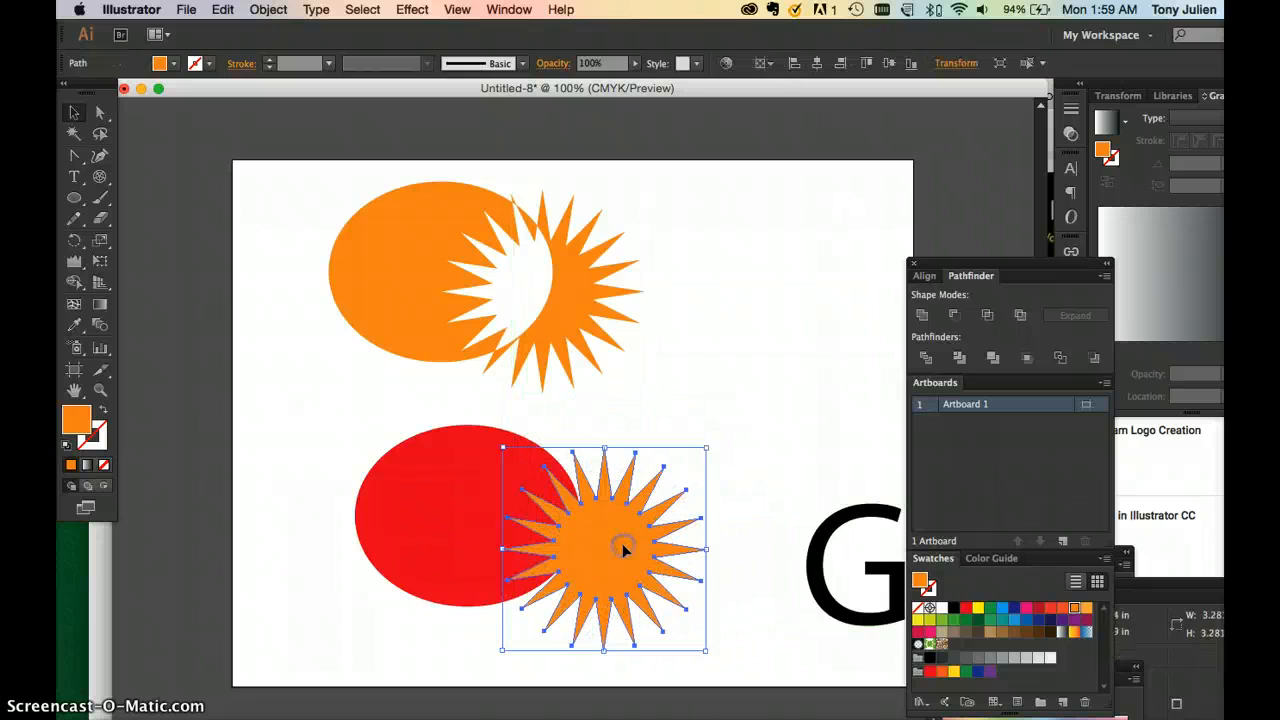
shift+click(449, 489)
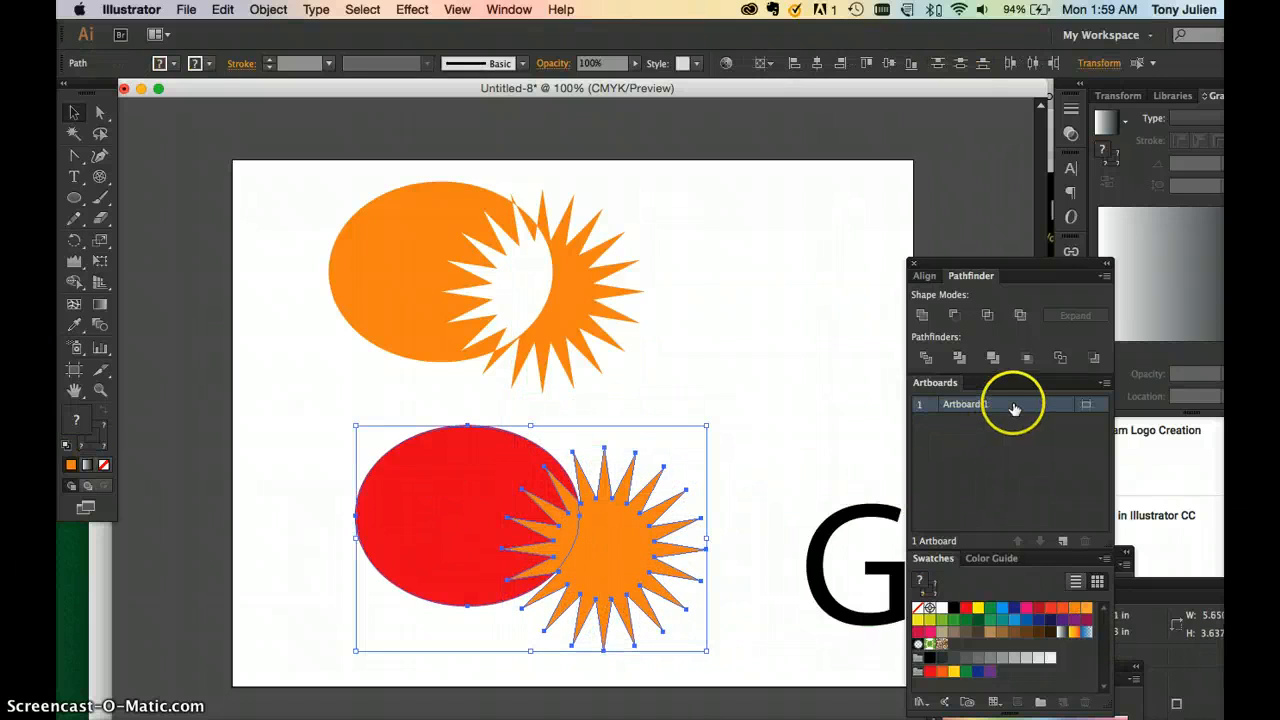
click(957, 362)
click(771, 414)
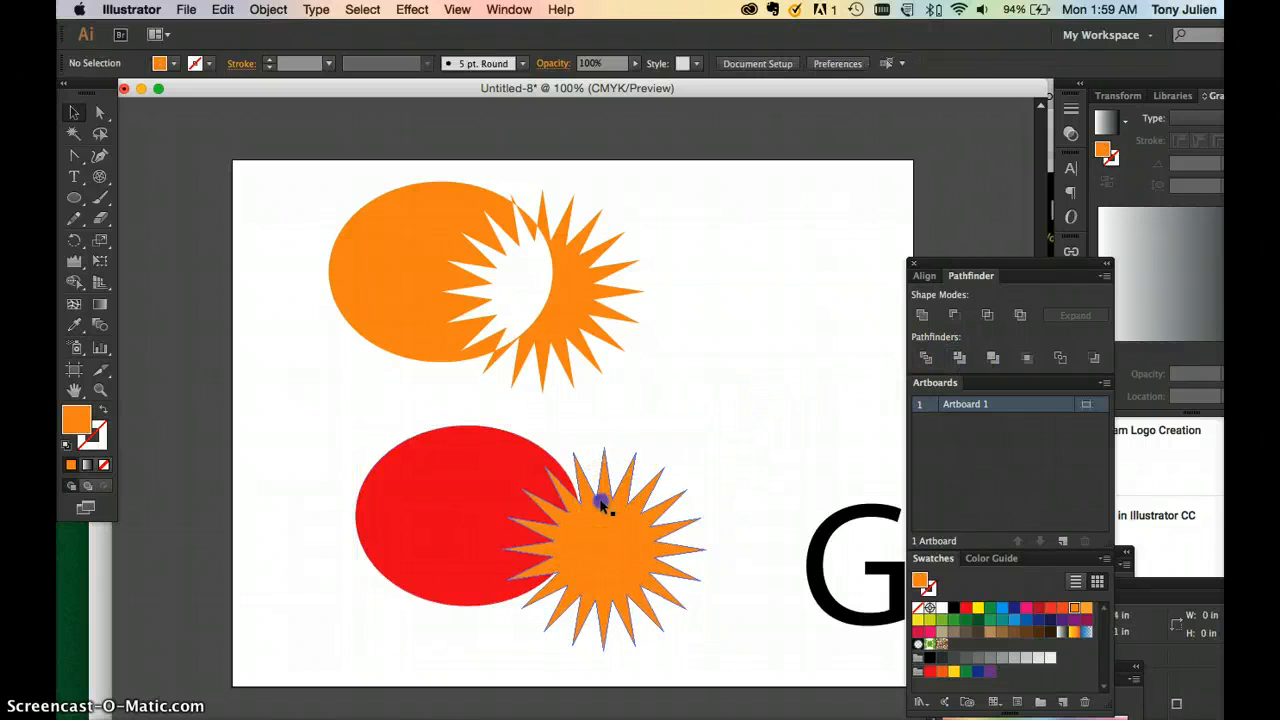
Move the trimmed star and ellipse group around the lower artboard to check that its parts travel together
click(603, 505)
drag(457, 500, 484, 484)
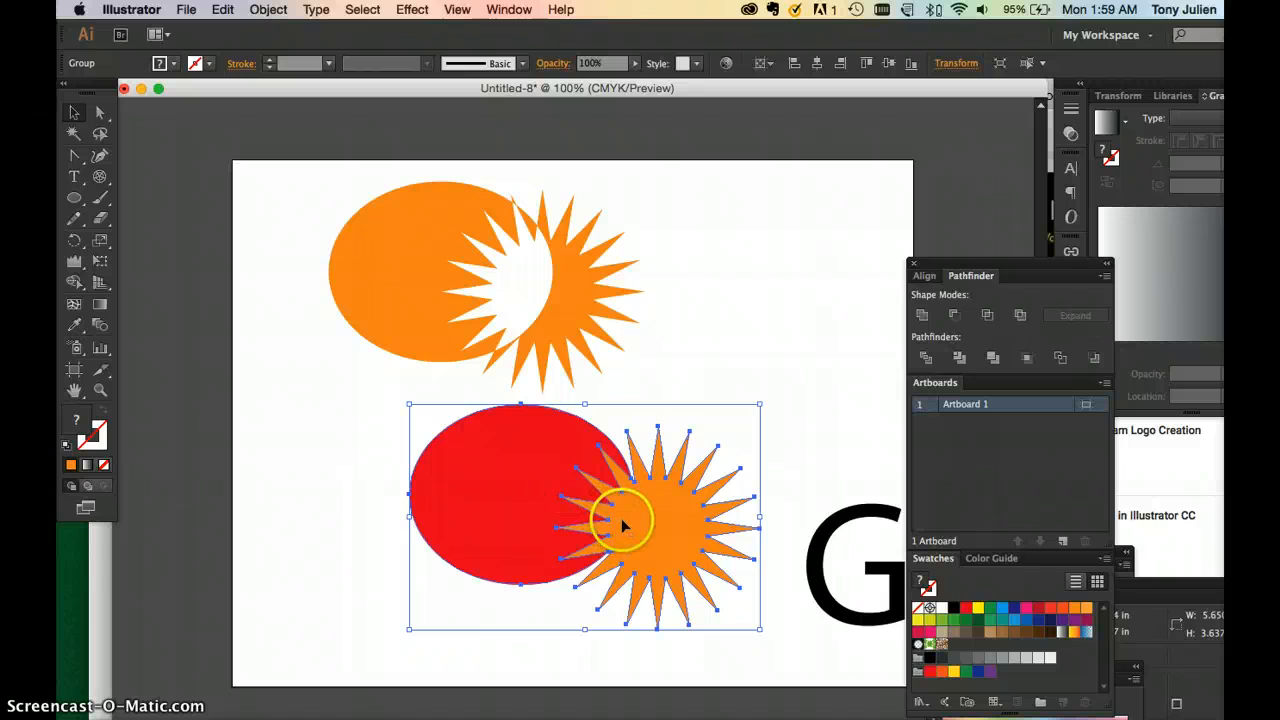
drag(483, 484, 336, 475)
click(702, 458)
click(491, 512)
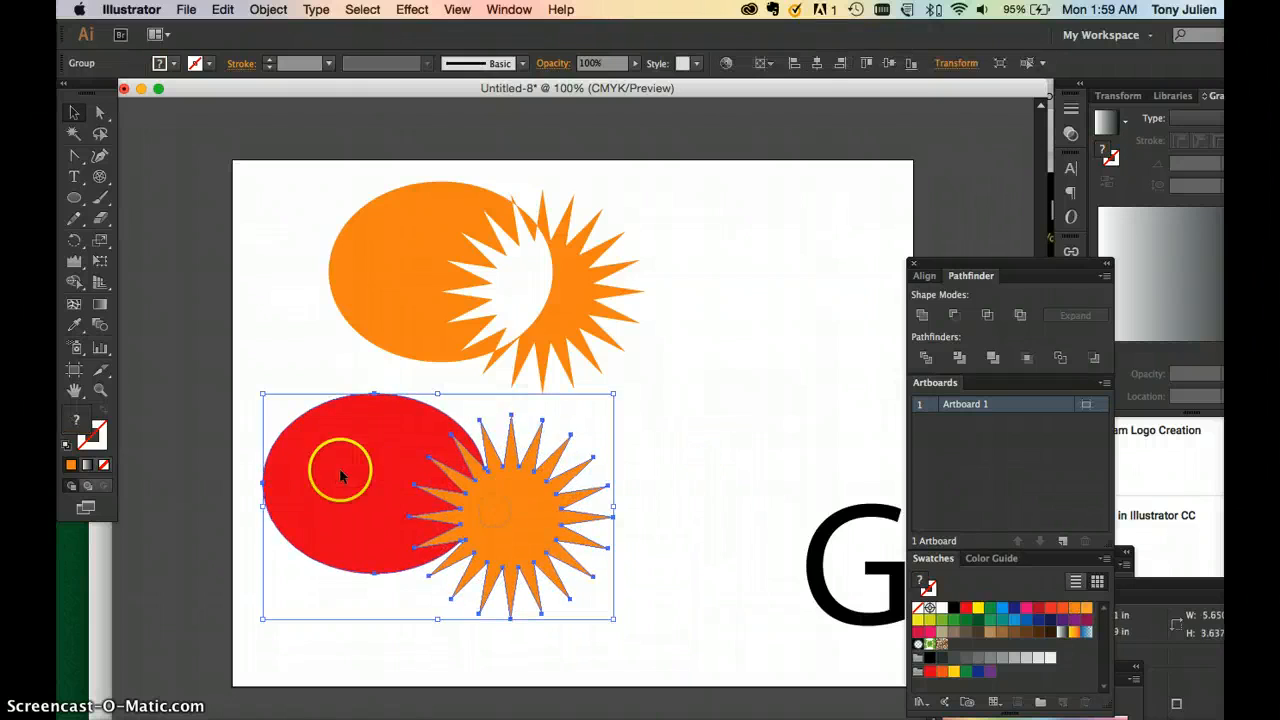
Undo the trimmed group's moves, the Trim and the star's downward move, and clear the selection
drag(383, 471, 424, 481)
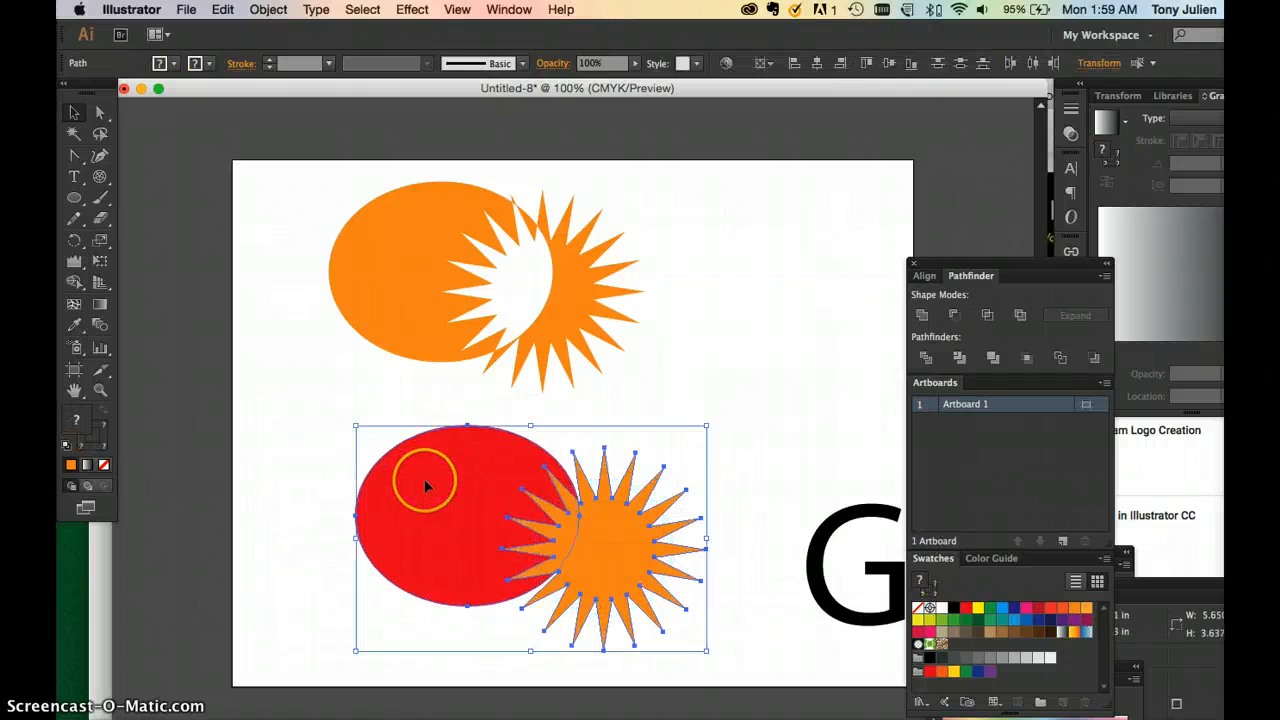
shift+super+click(424, 481)
click(778, 448)
Move the star down over the red ellipse's lower right side and apply Merge to both shapes
drag(634, 466, 613, 540)
shift+click(440, 492)
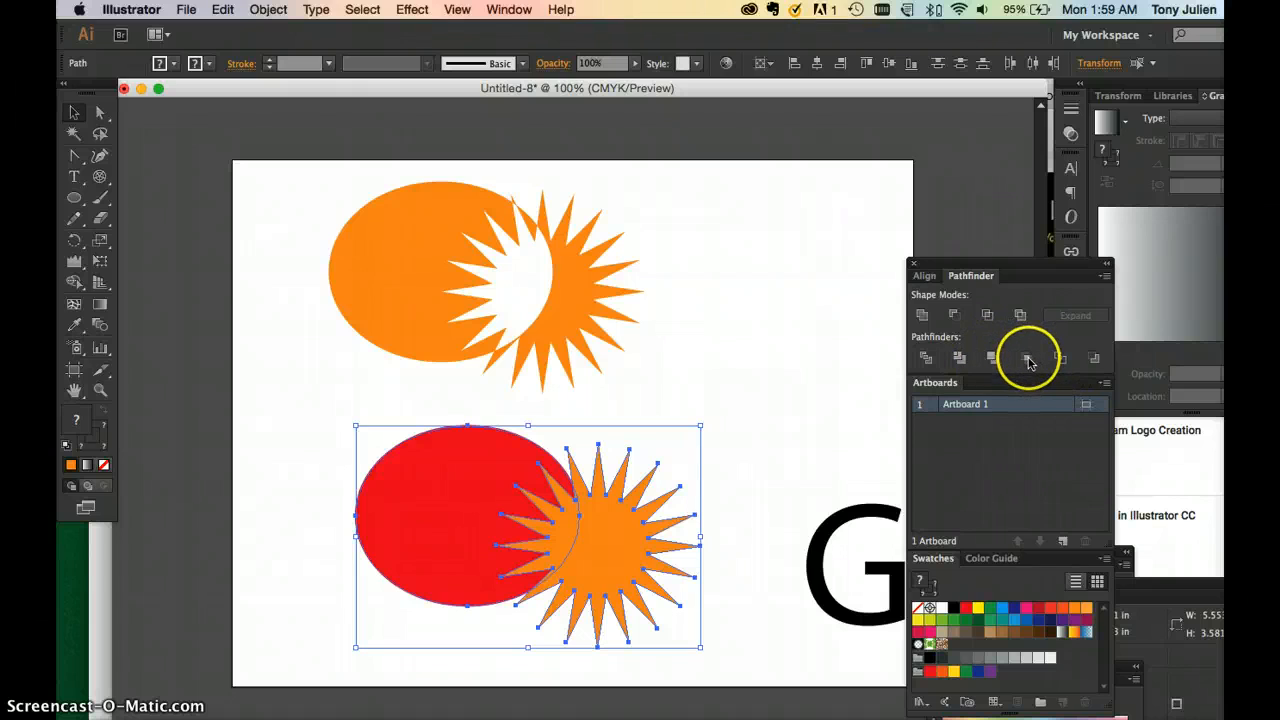
click(992, 359)
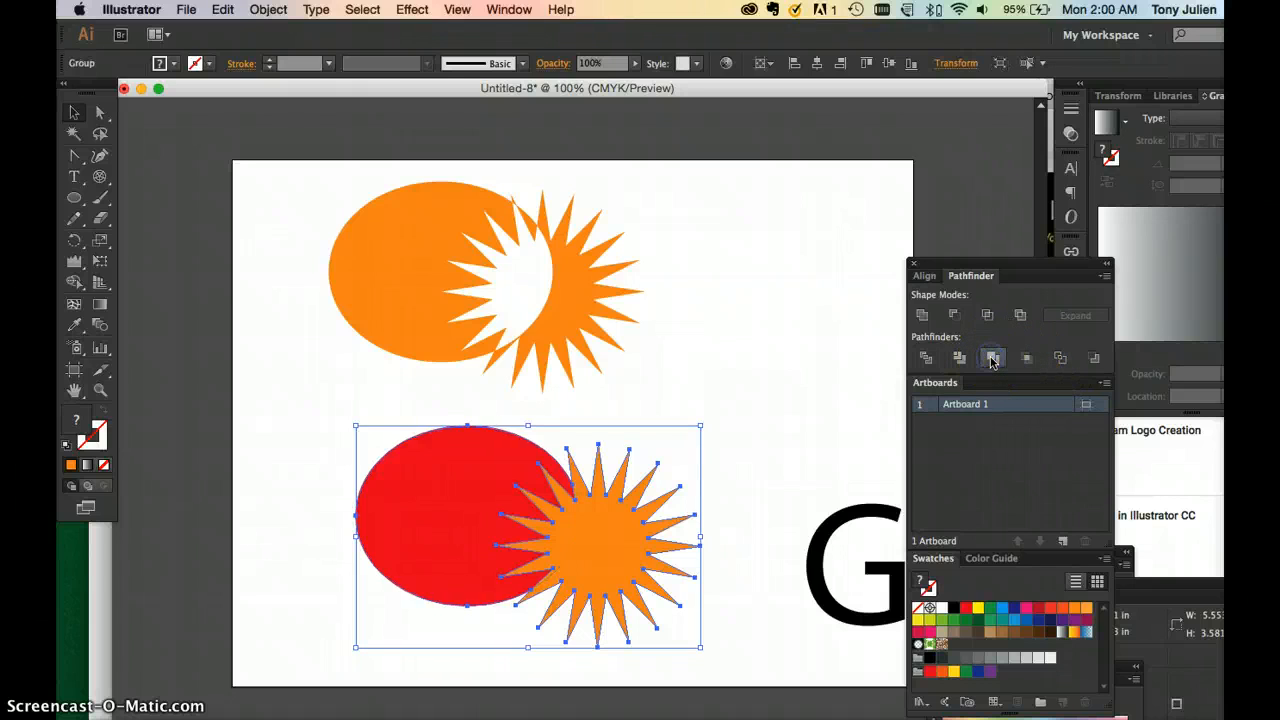
Try Crop on the star and red ellipse, and undo it together with the star's downward move
click(1024, 357)
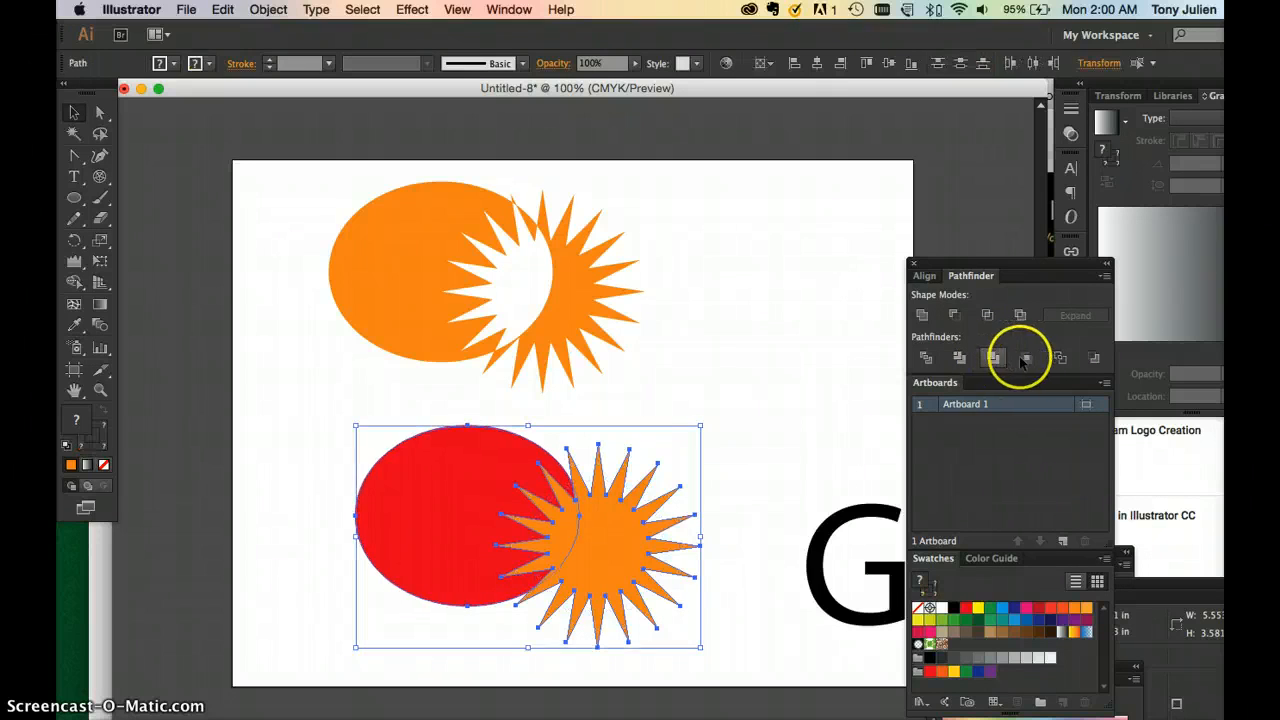
click(777, 428)
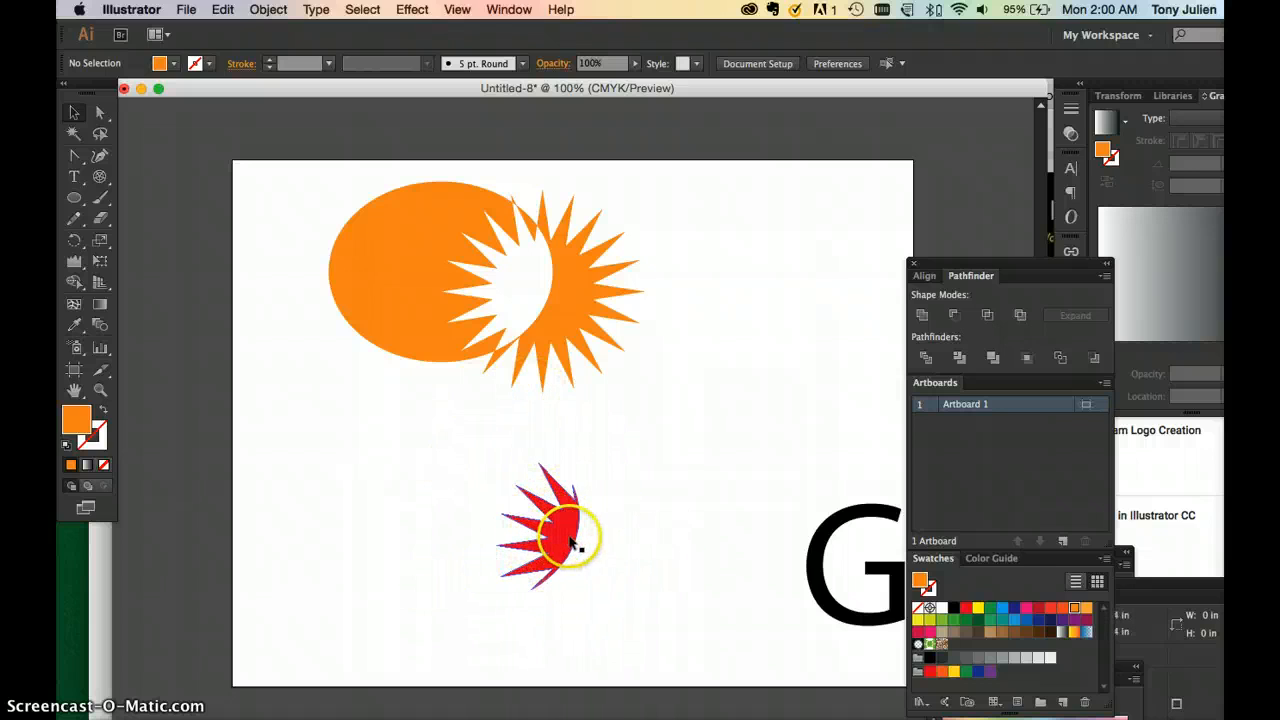
key(ctrl+z)
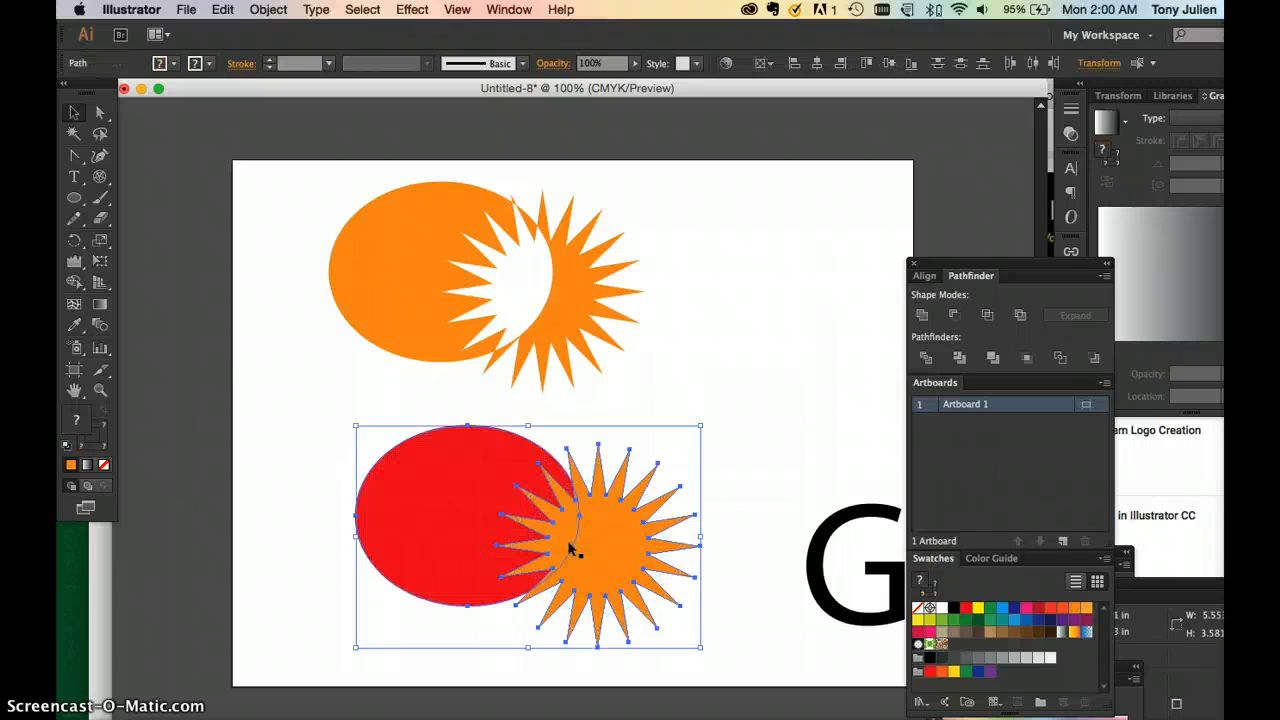
key(ctrl+z)
click(754, 487)
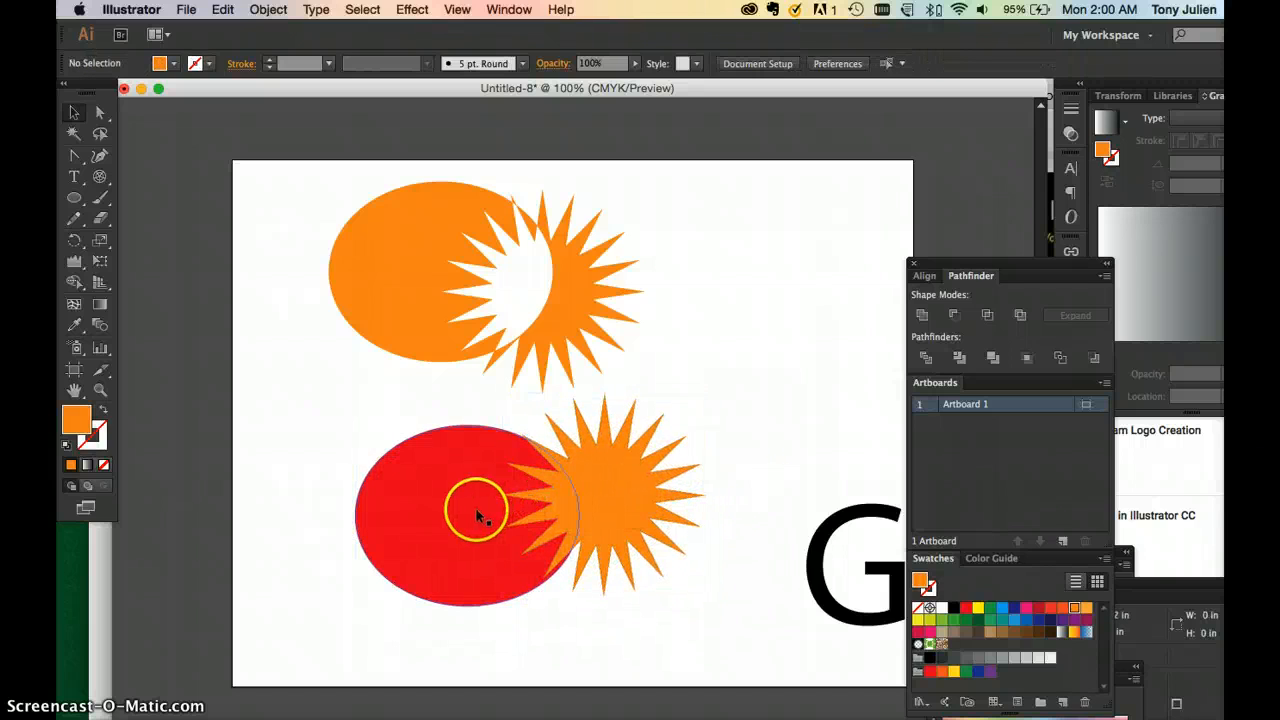
Select the red ellipse and the overlapping star, apply the Outline pathfinder, and clear the selection
click(476, 509)
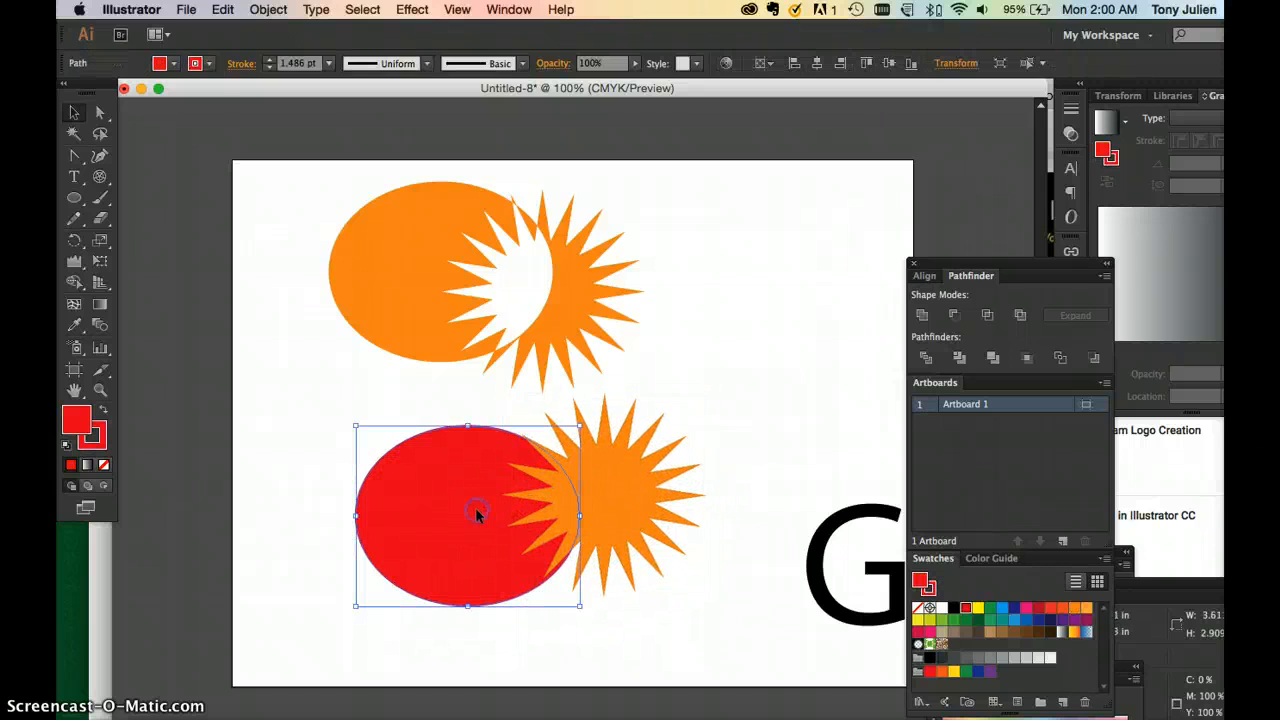
shift+click(610, 495)
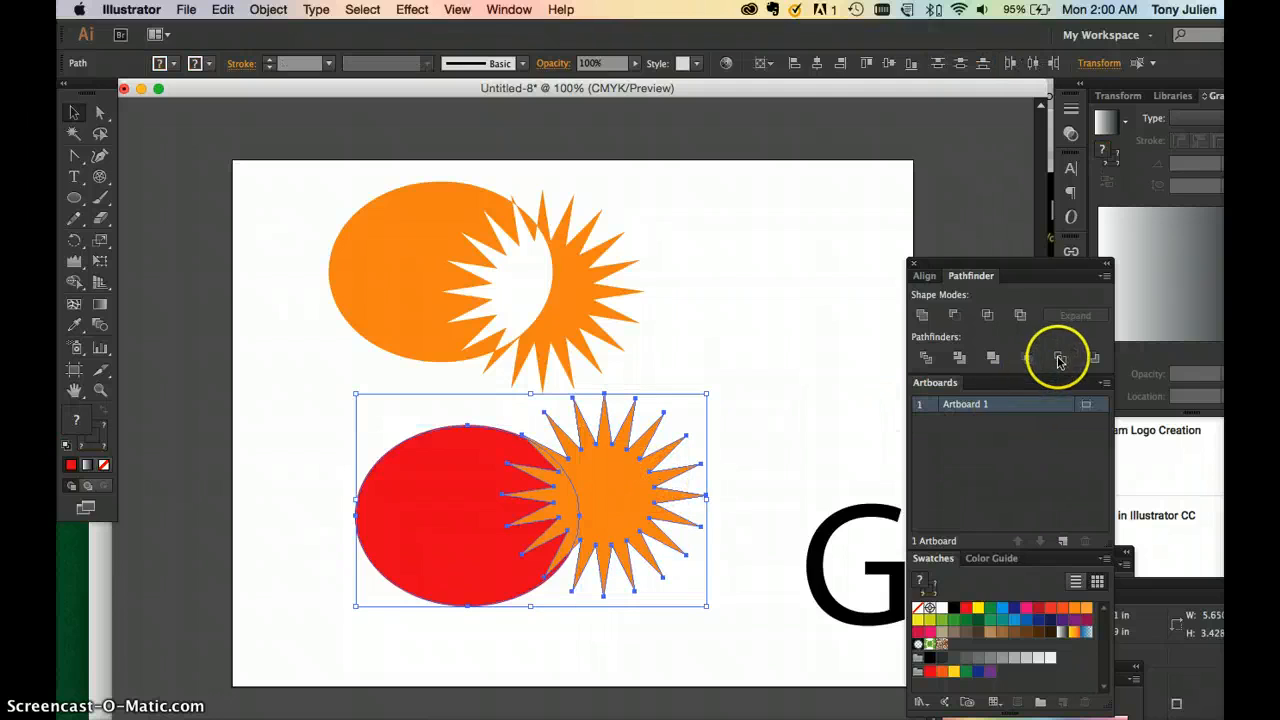
click(1059, 358)
click(813, 427)
click(666, 490)
click(581, 625)
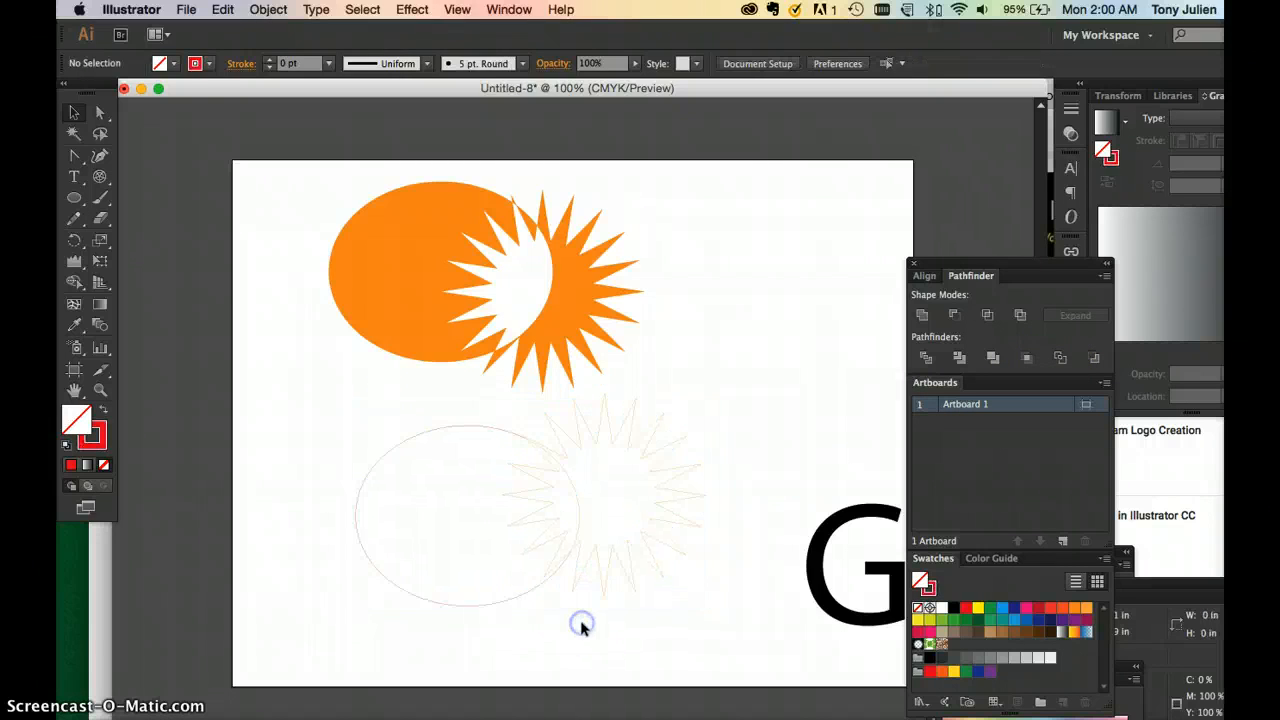
Give the large outer arc of the outlined ellipse a 4 pt stroke
key(super+equal)
scroll(583, 626, down, 3)
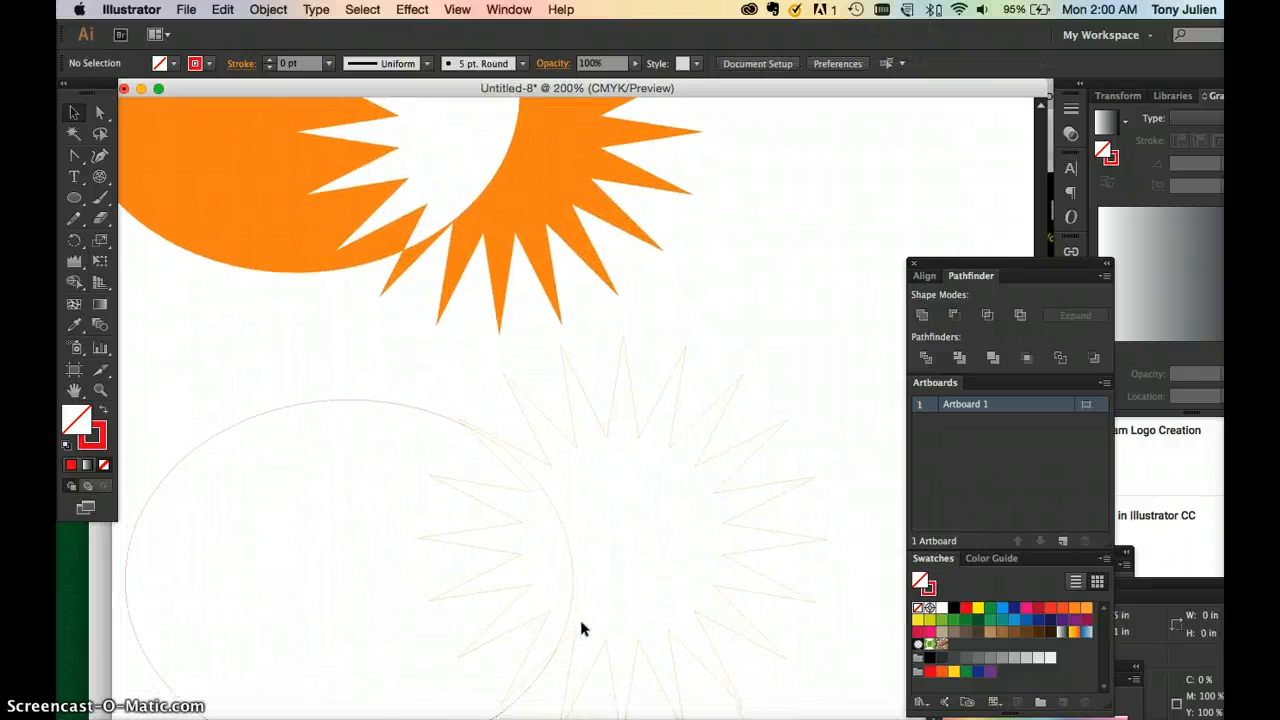
click(98, 115)
click(276, 338)
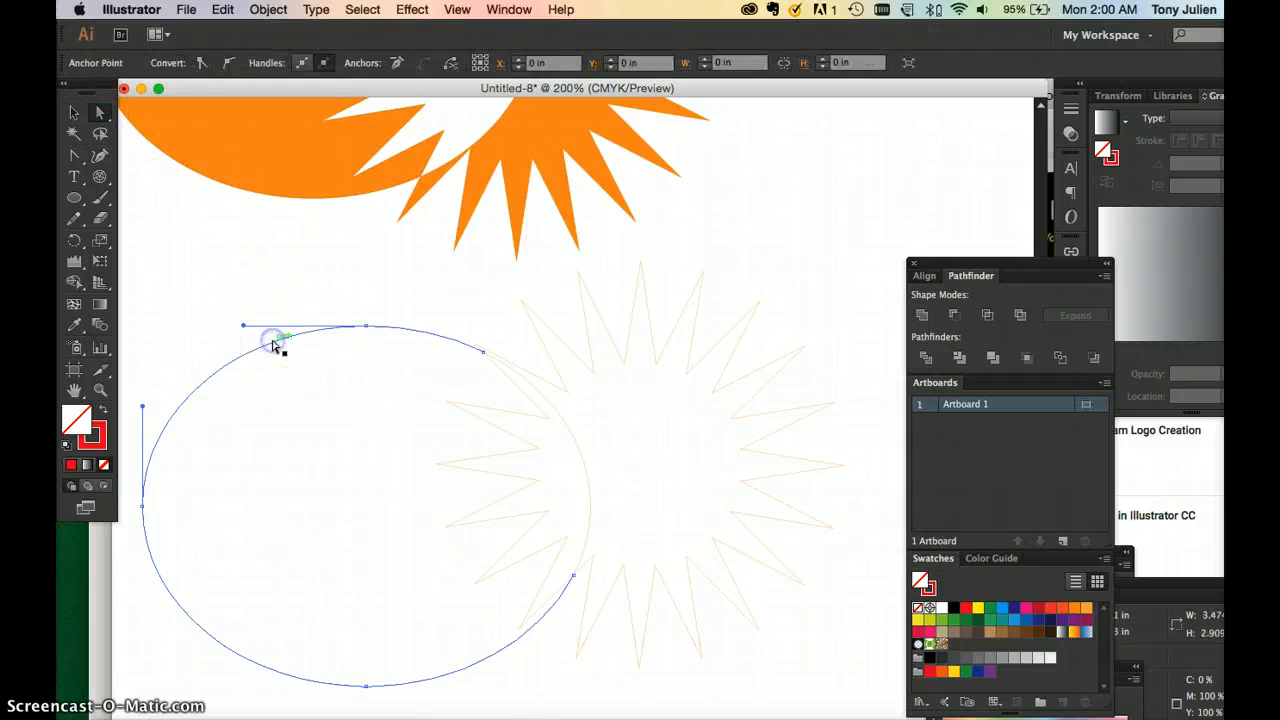
click(97, 438)
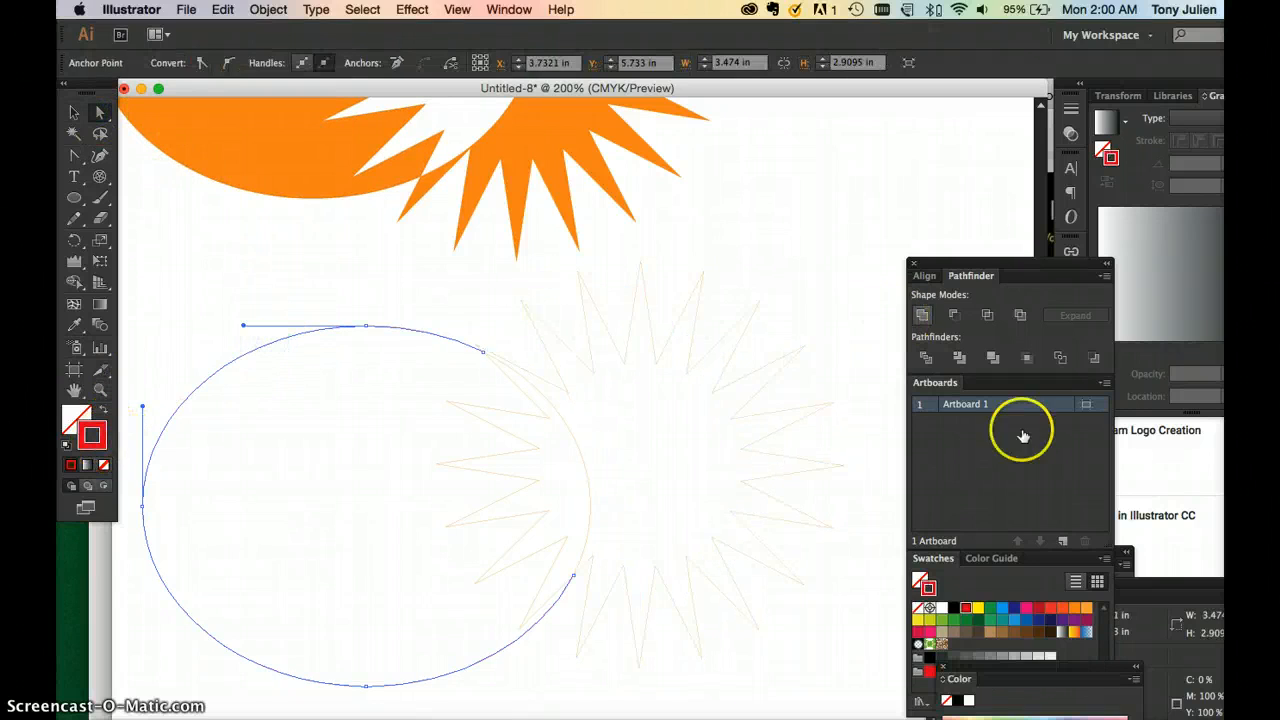
click(1071, 113)
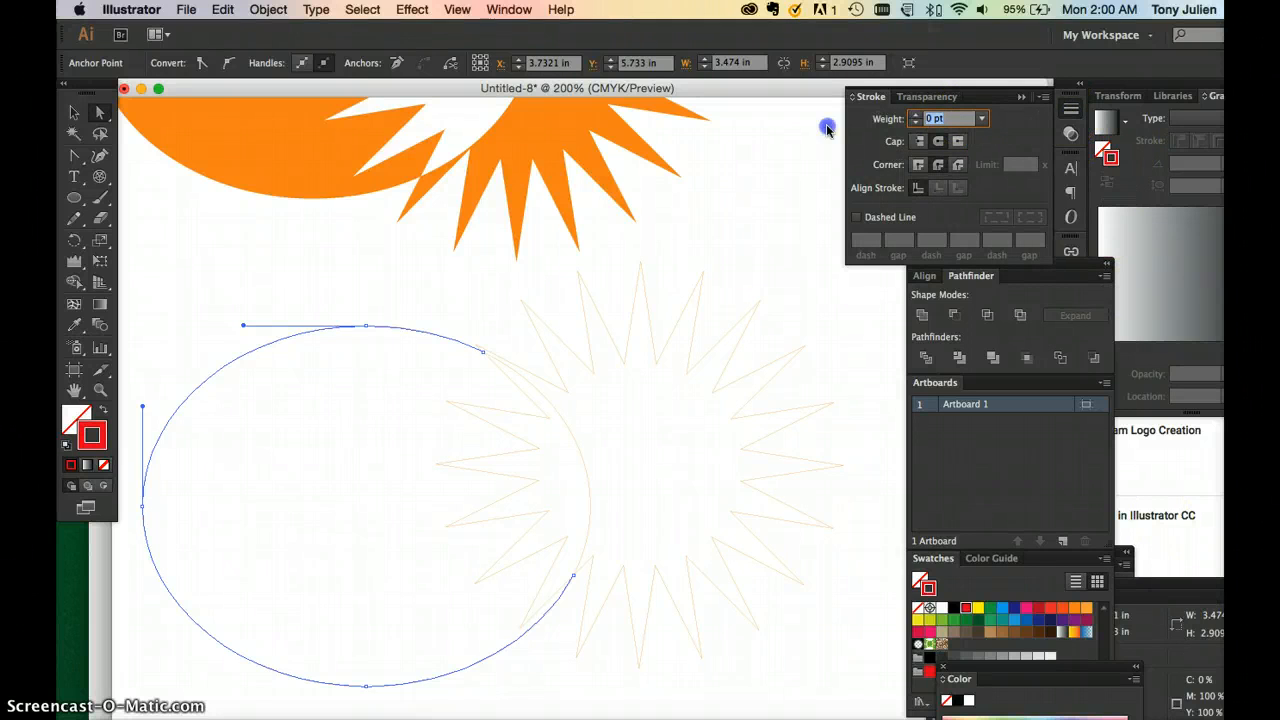
text(4)
key(Return)
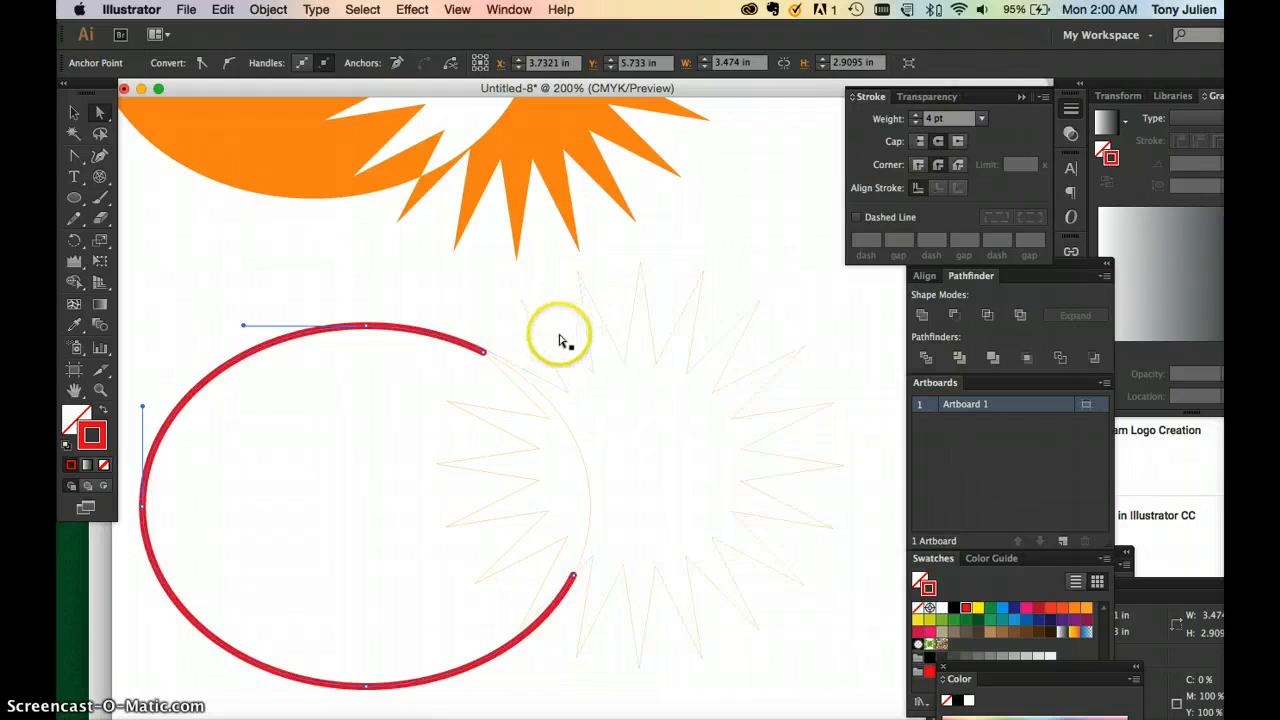
Give the outer zigzag path of the outlined star a 4 pt stroke and clear the selection
click(560, 342)
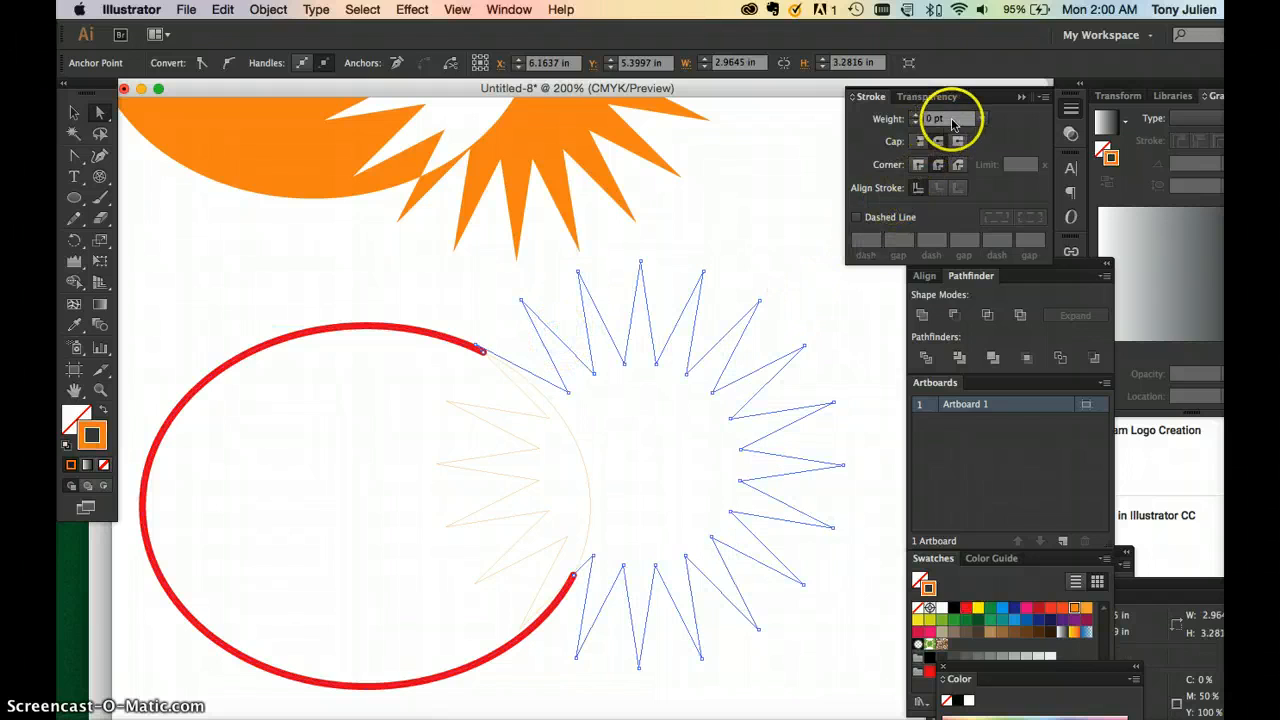
click(912, 120)
text(4)
key(Return)
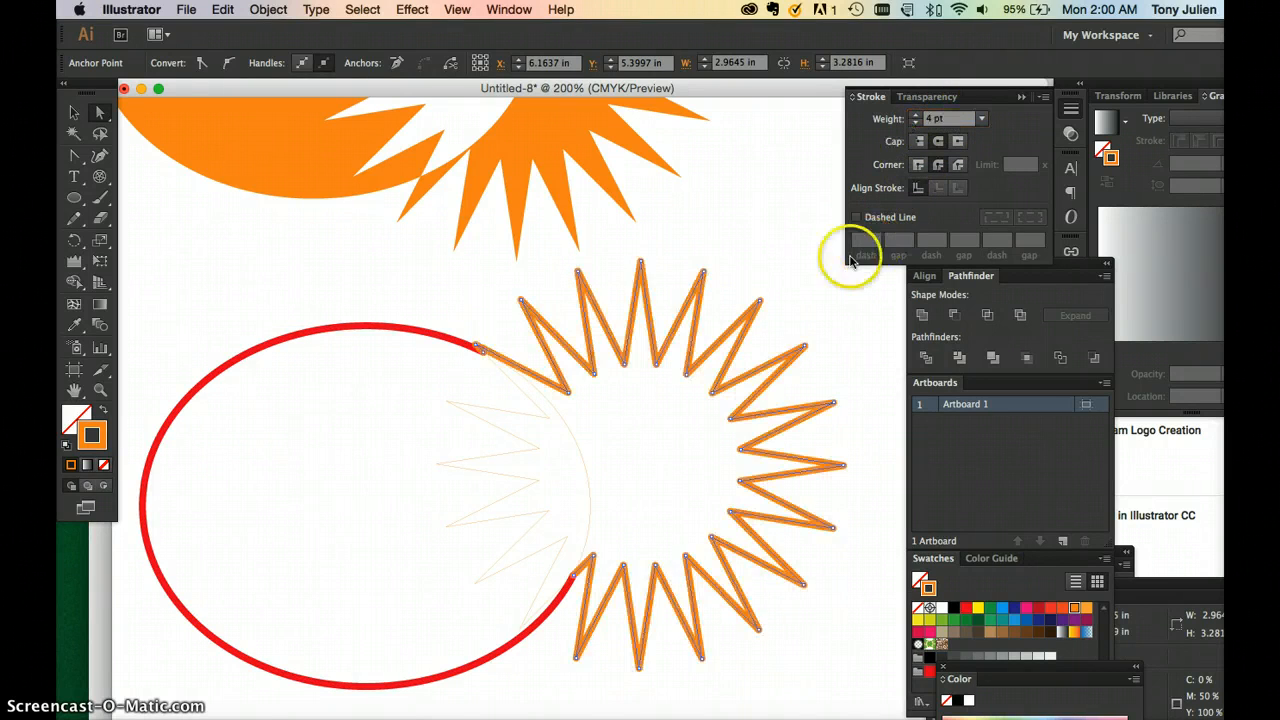
click(797, 277)
key(super+minus)
key(super+minus)
key(super+minus)
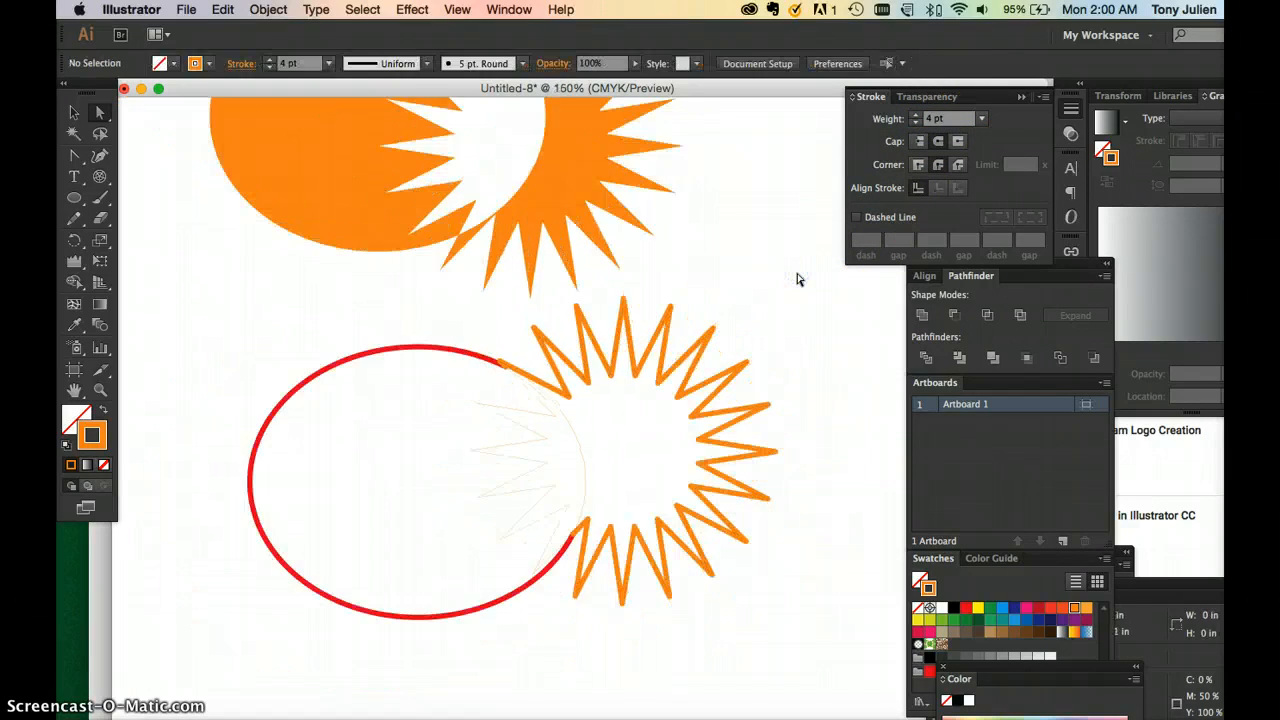
key(super+equal)
key(super+equal)
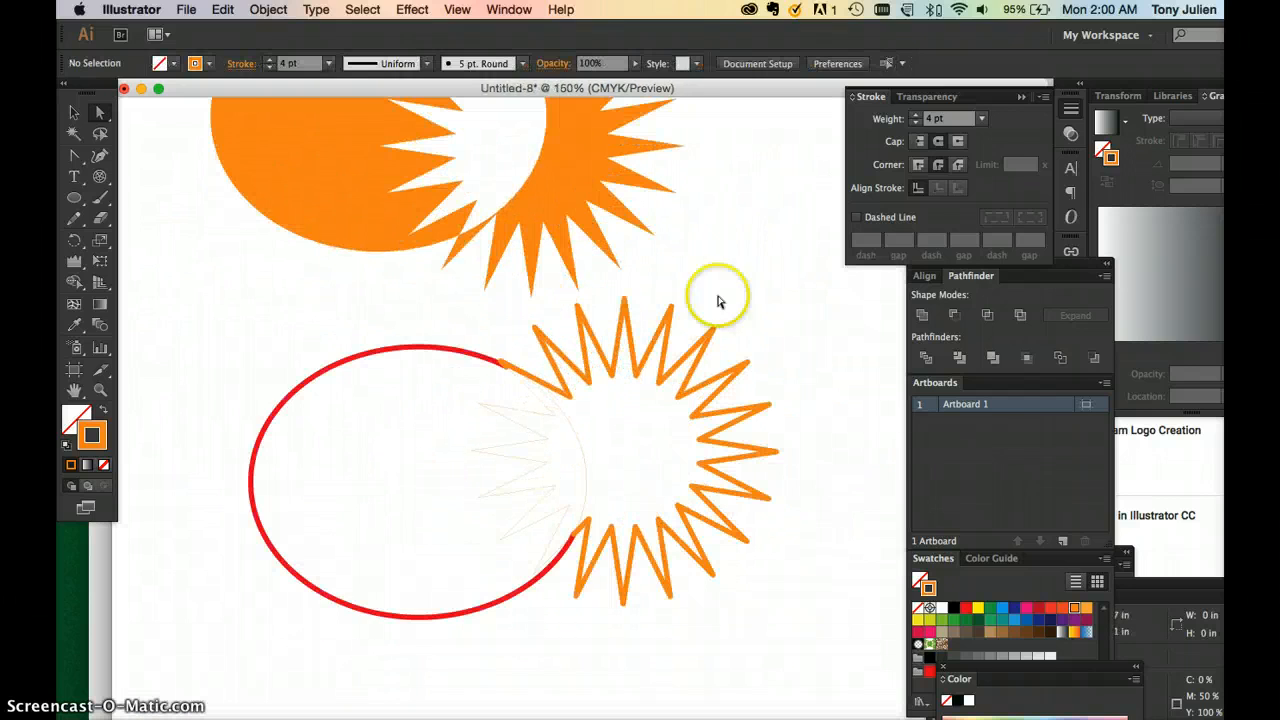
Select the outlined ellipse and star group and undo both stroke weight changes
click(77, 115)
click(408, 343)
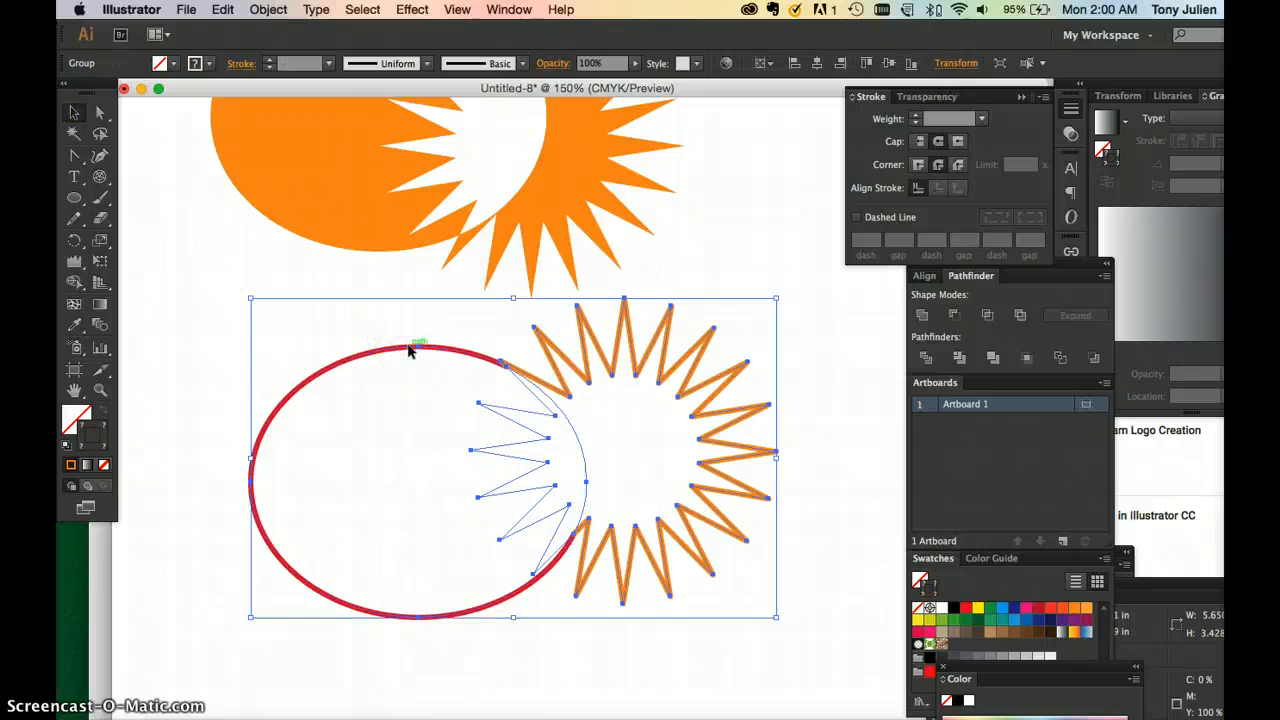
key(super+z)
key(super+z)
key(super+minus)
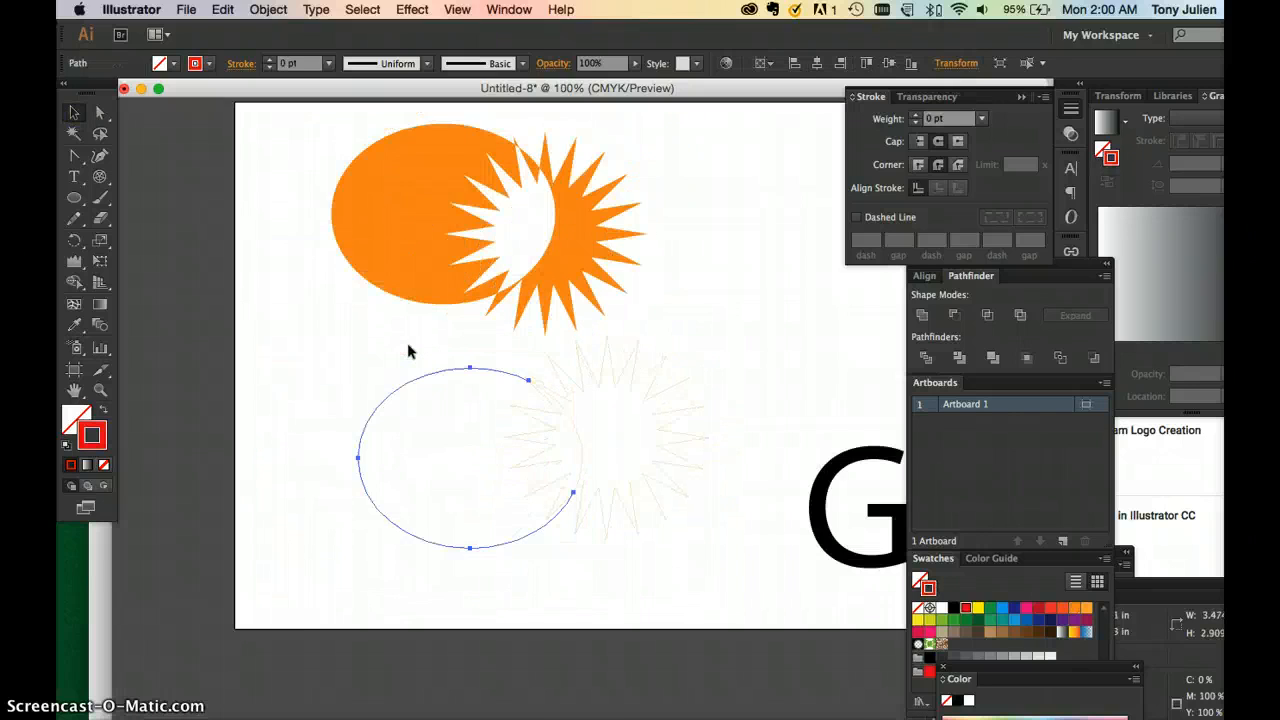
Move the letter G up beside the outlined shapes, and delete it together with the outlined ellipse and star
key(super+minus)
drag(737, 468, 690, 430)
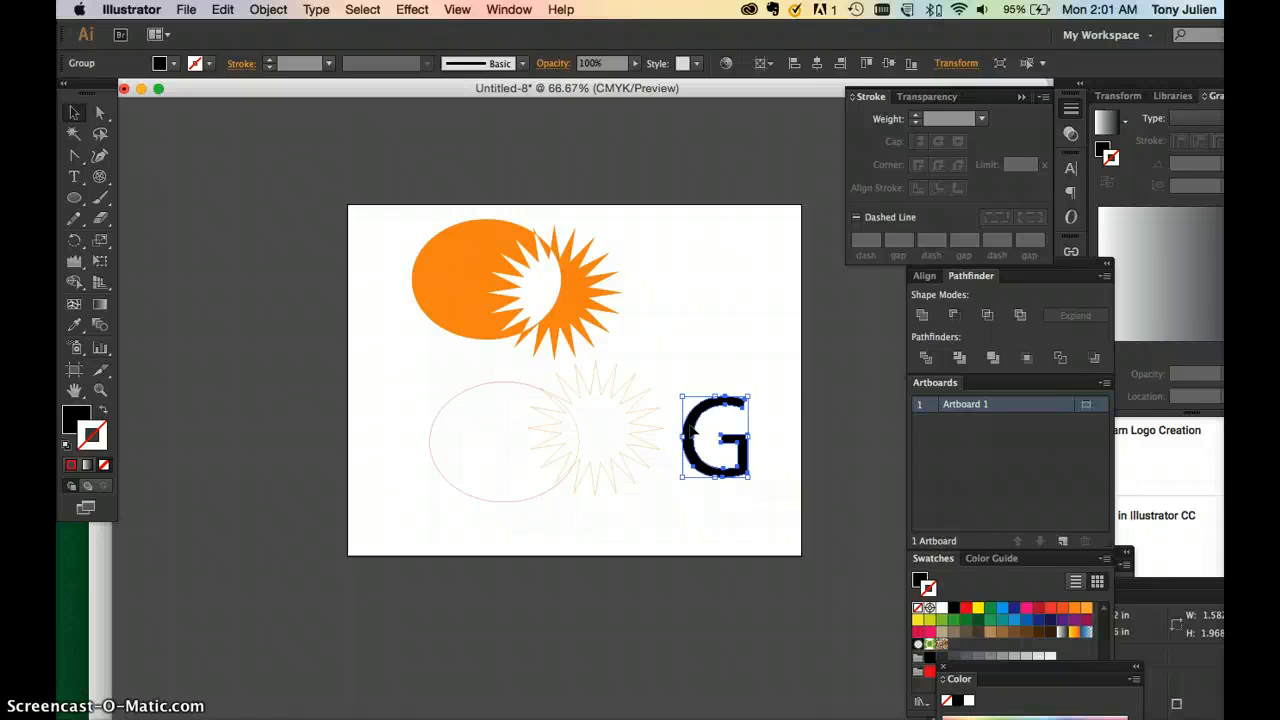
click(694, 466)
drag(729, 514, 463, 432)
key(Delete)
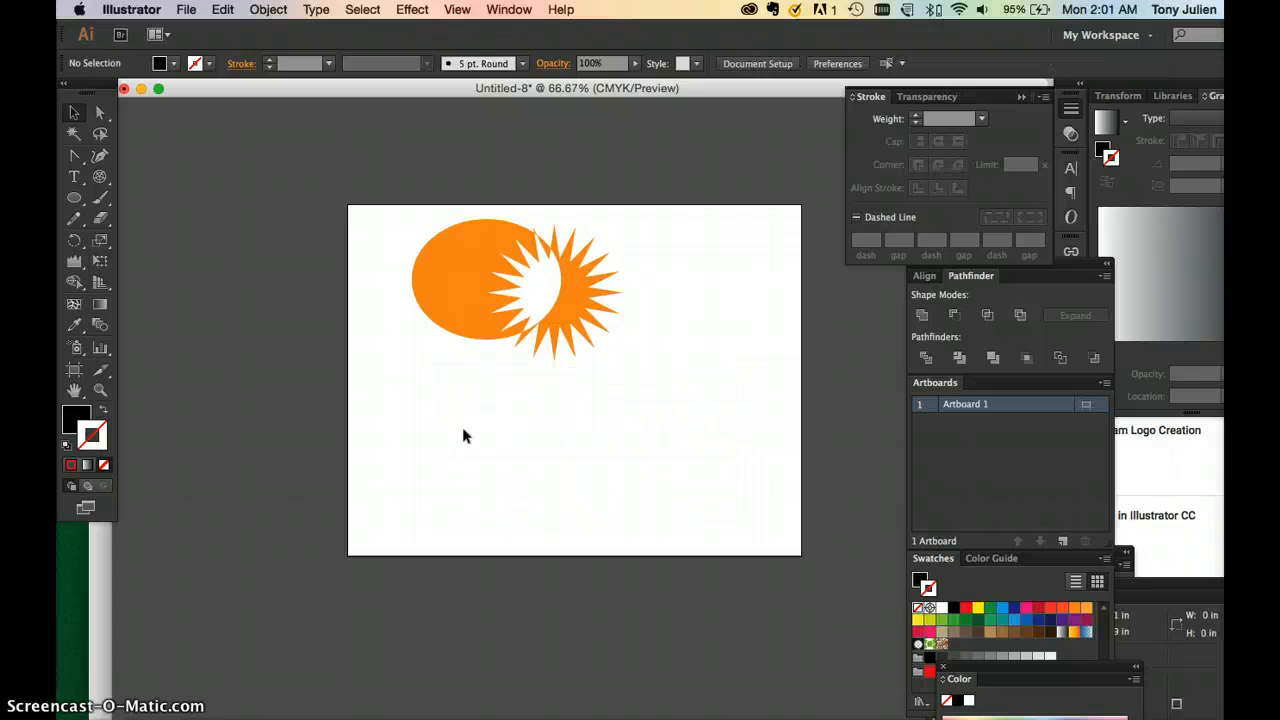
Draw an open three-point path with the Pen tool below the orange ellipse, swap its fill and stroke, and deselect it
key(super+1)
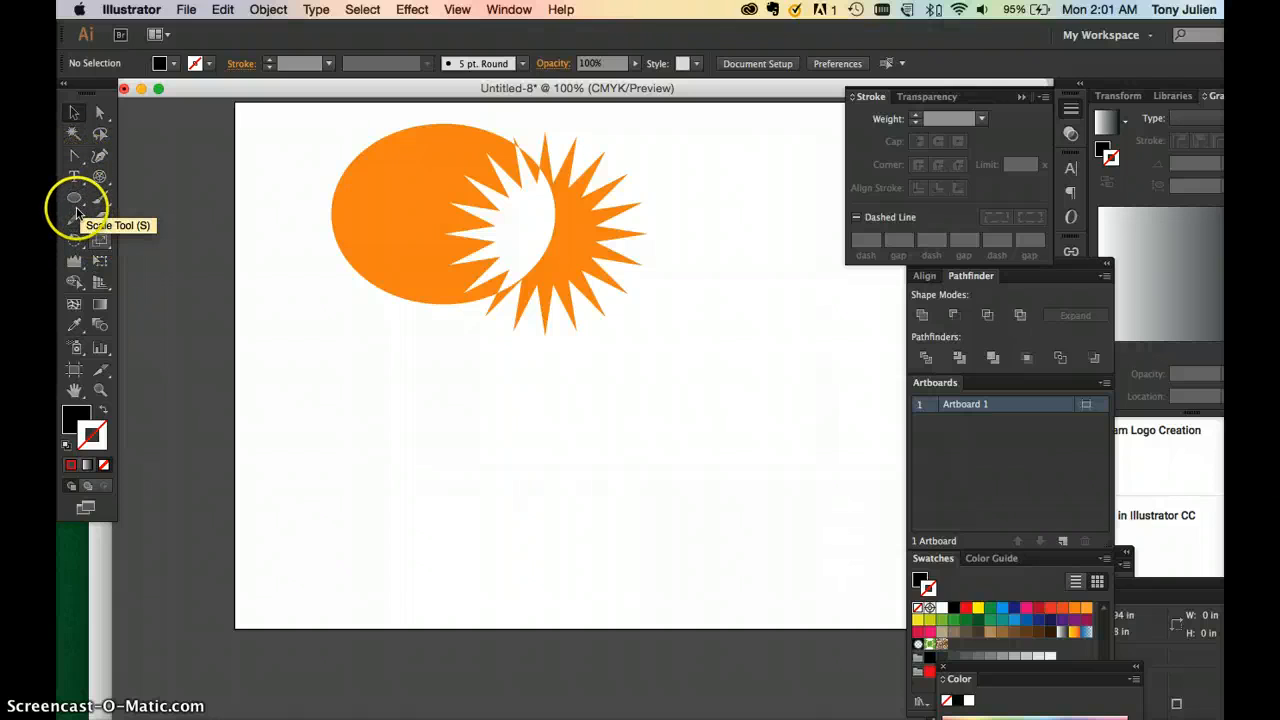
click(100, 159)
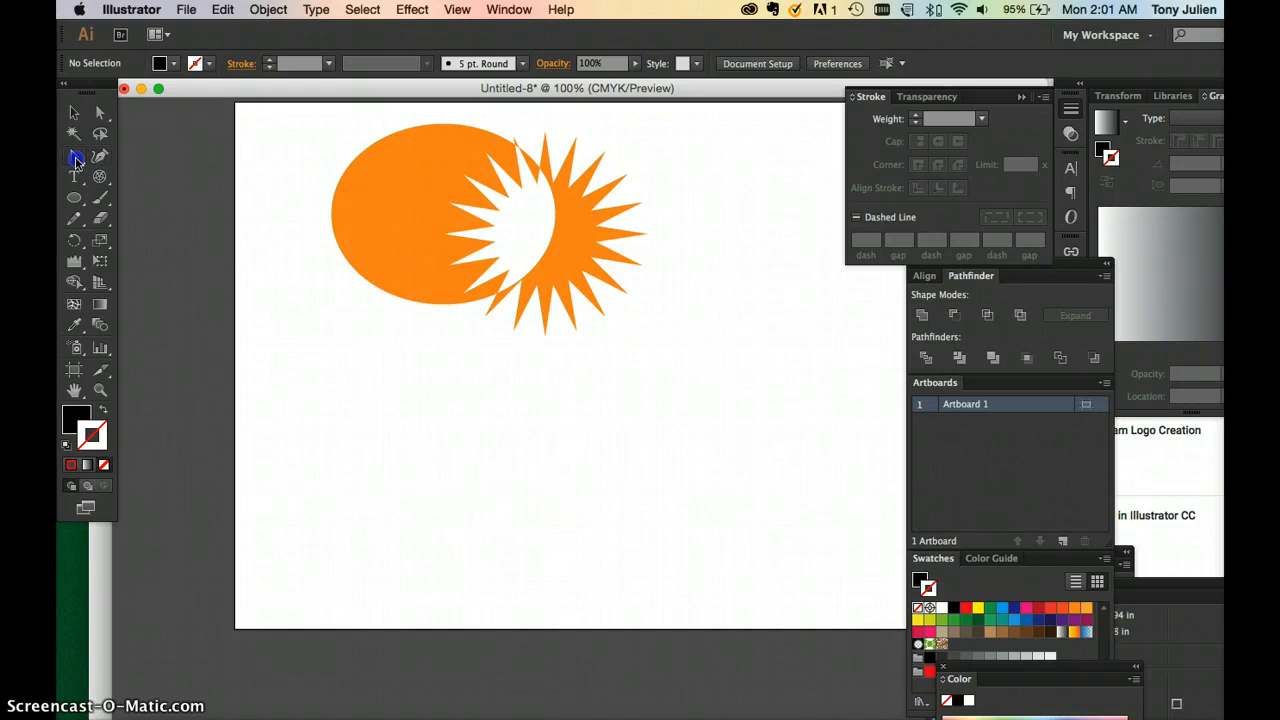
click(79, 160)
click(322, 371)
click(386, 437)
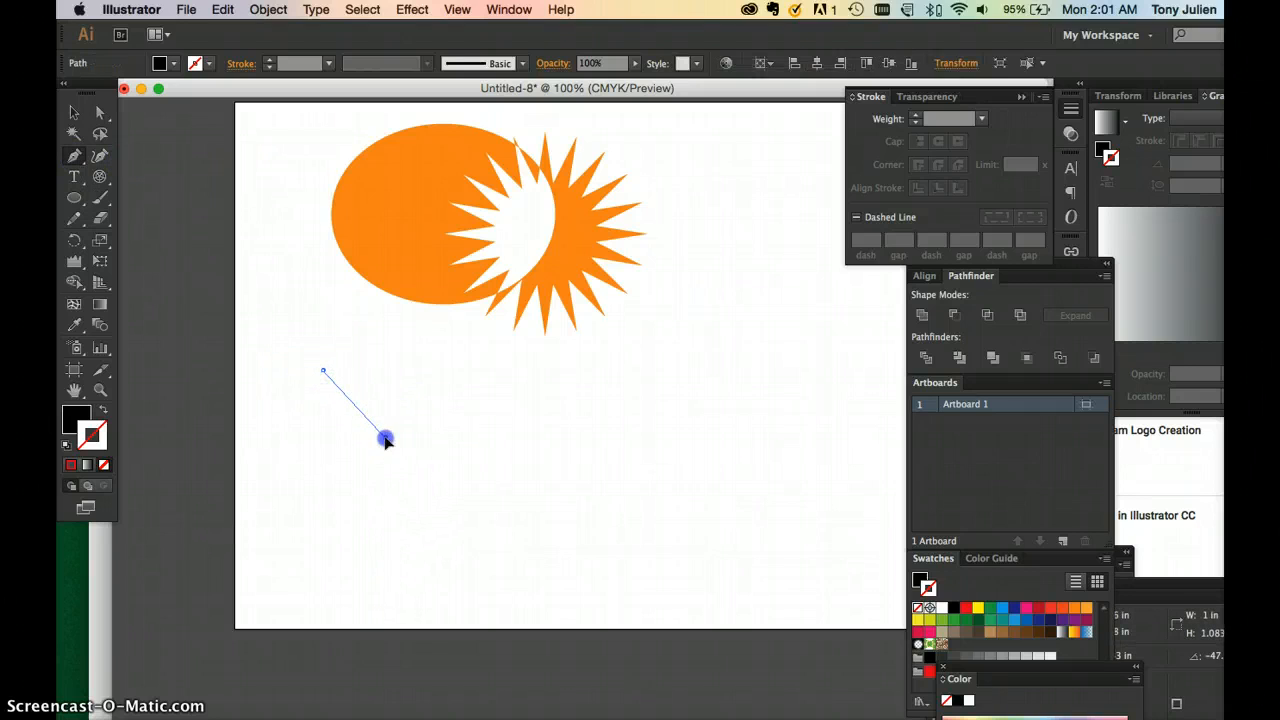
click(474, 432)
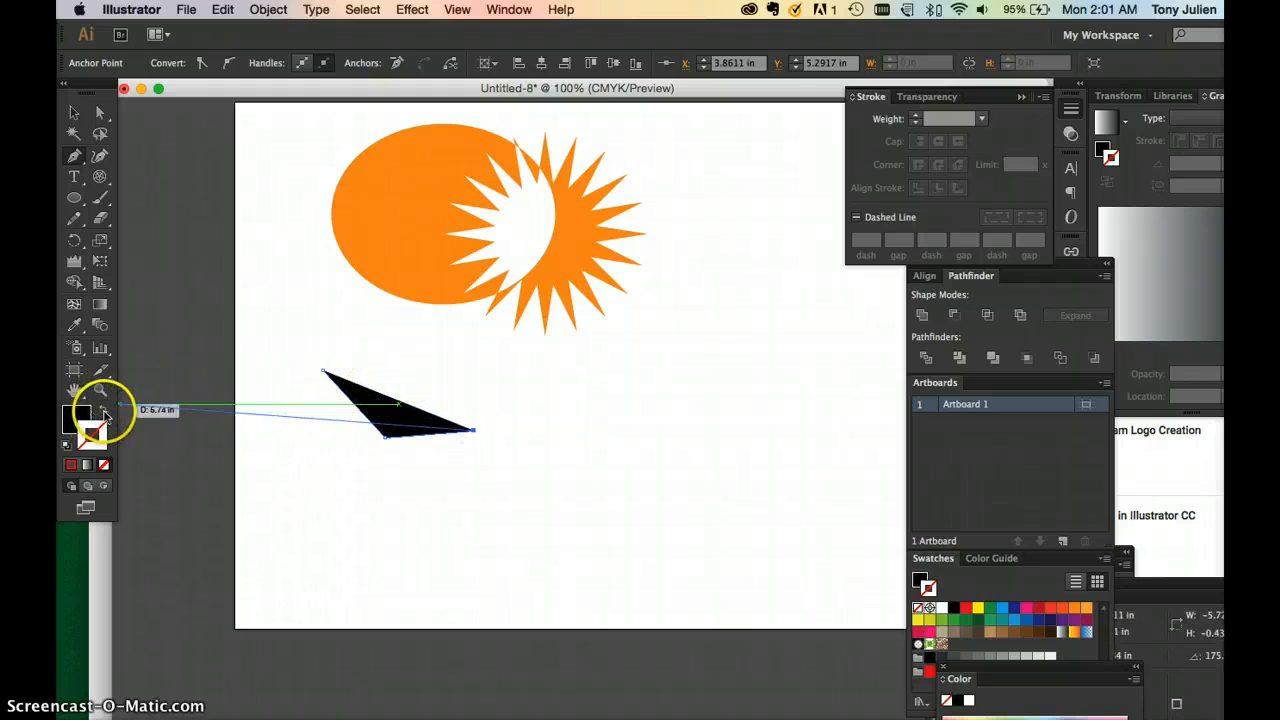
click(105, 413)
click(74, 113)
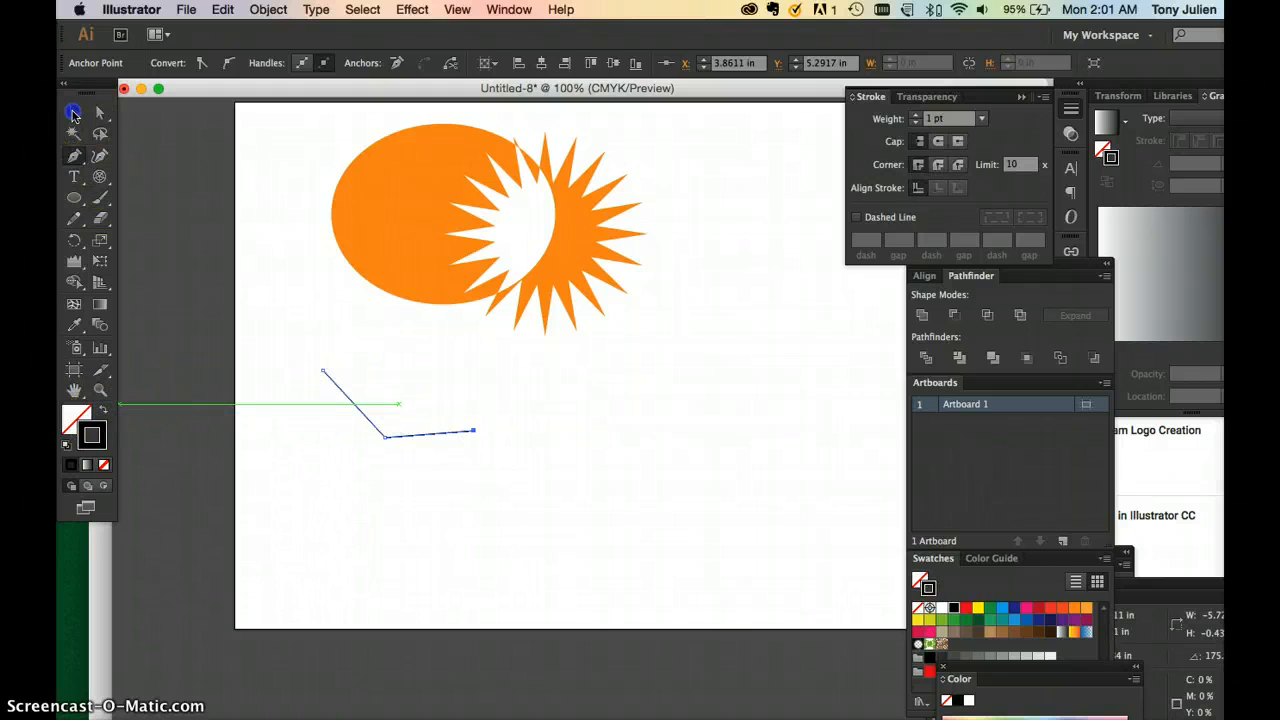
click(547, 392)
Draw a second open path to the right, a right-angled corner about 2.07 in wide and 1.35 in high, and deselect it
click(74, 155)
click(480, 386)
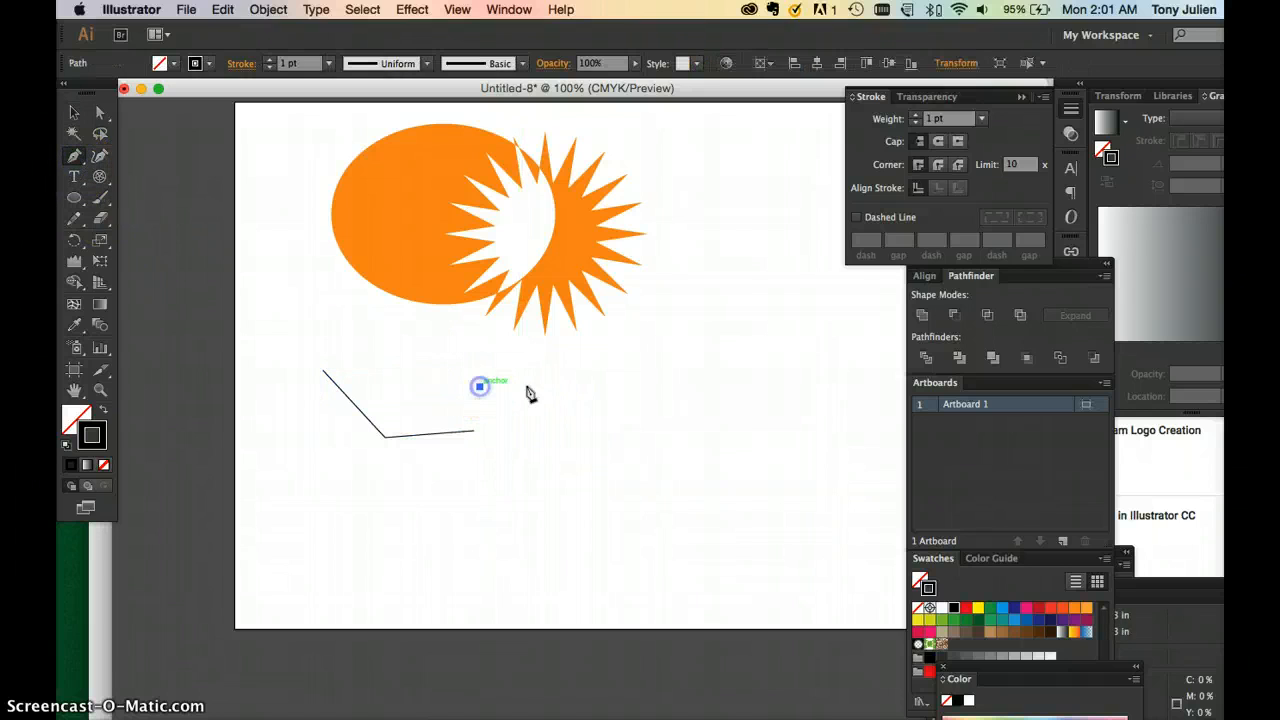
click(607, 386)
click(607, 468)
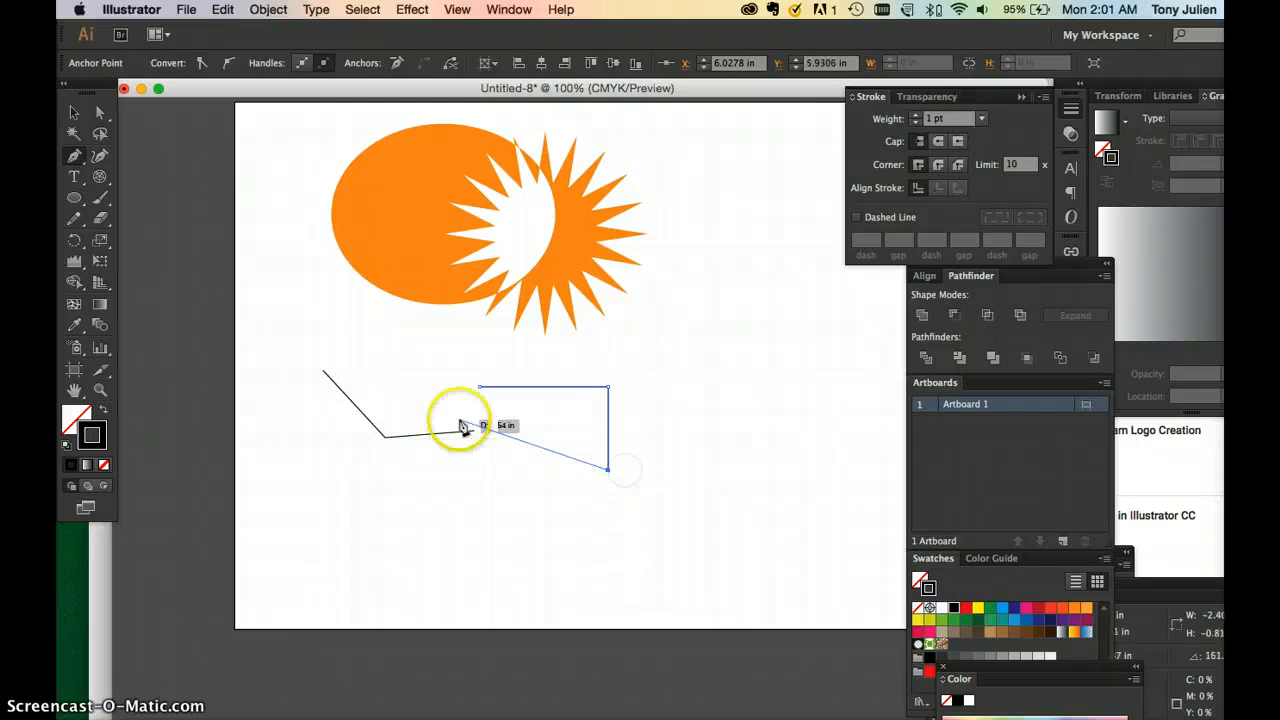
double_click(85, 117)
click(677, 523)
Select the right-angled path's left end anchor point, and reselect the path as a whole object
click(100, 113)
click(402, 338)
click(480, 386)
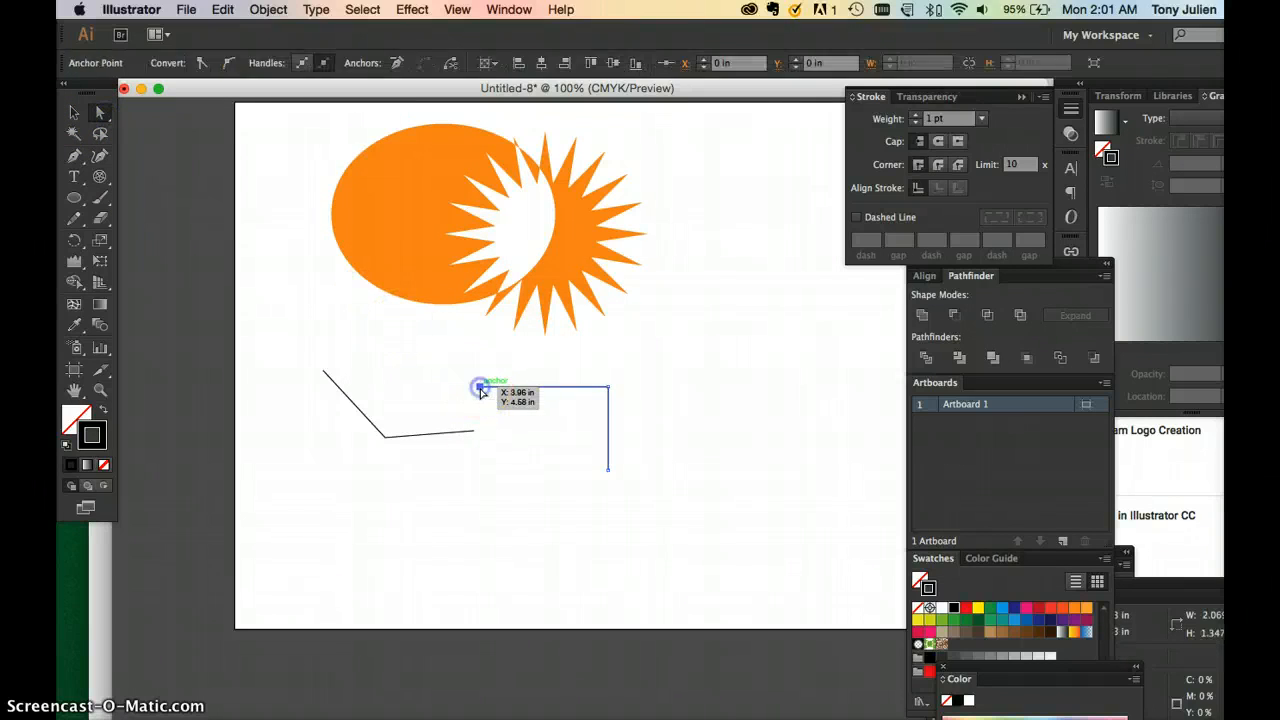
key(super+plus)
key(super+plus)
key(super+plus)
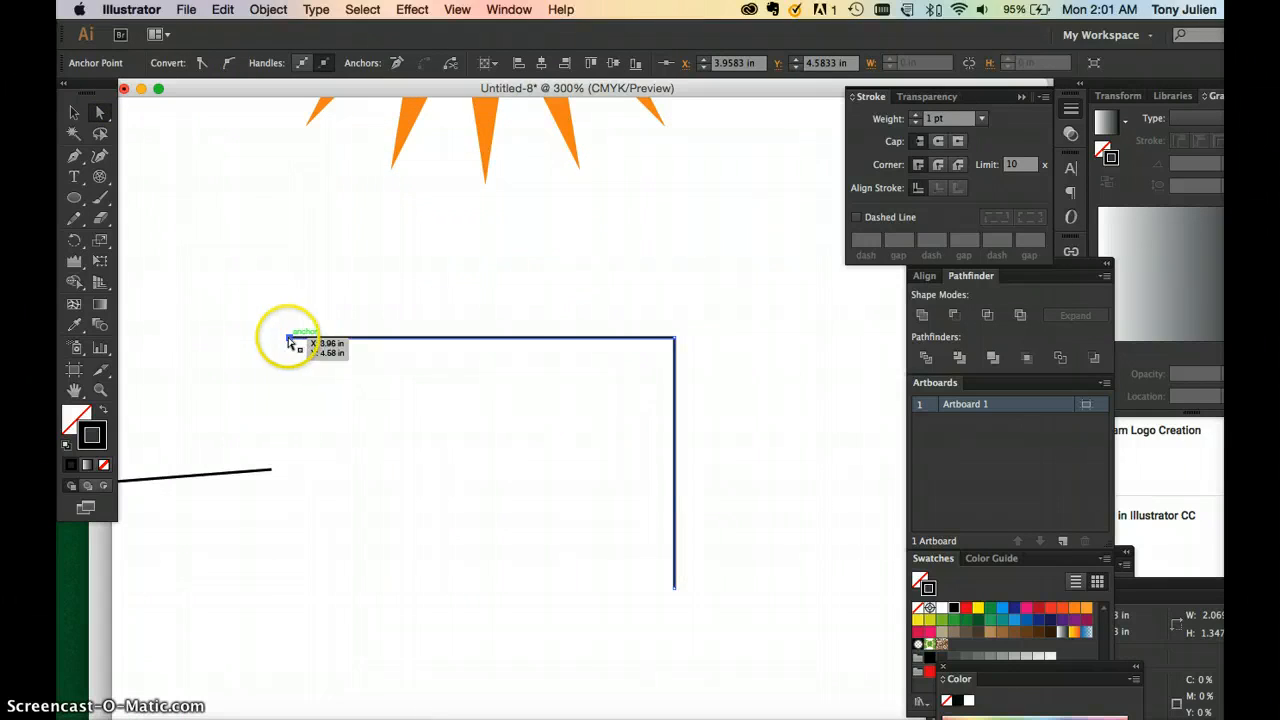
click(274, 279)
click(76, 111)
click(292, 338)
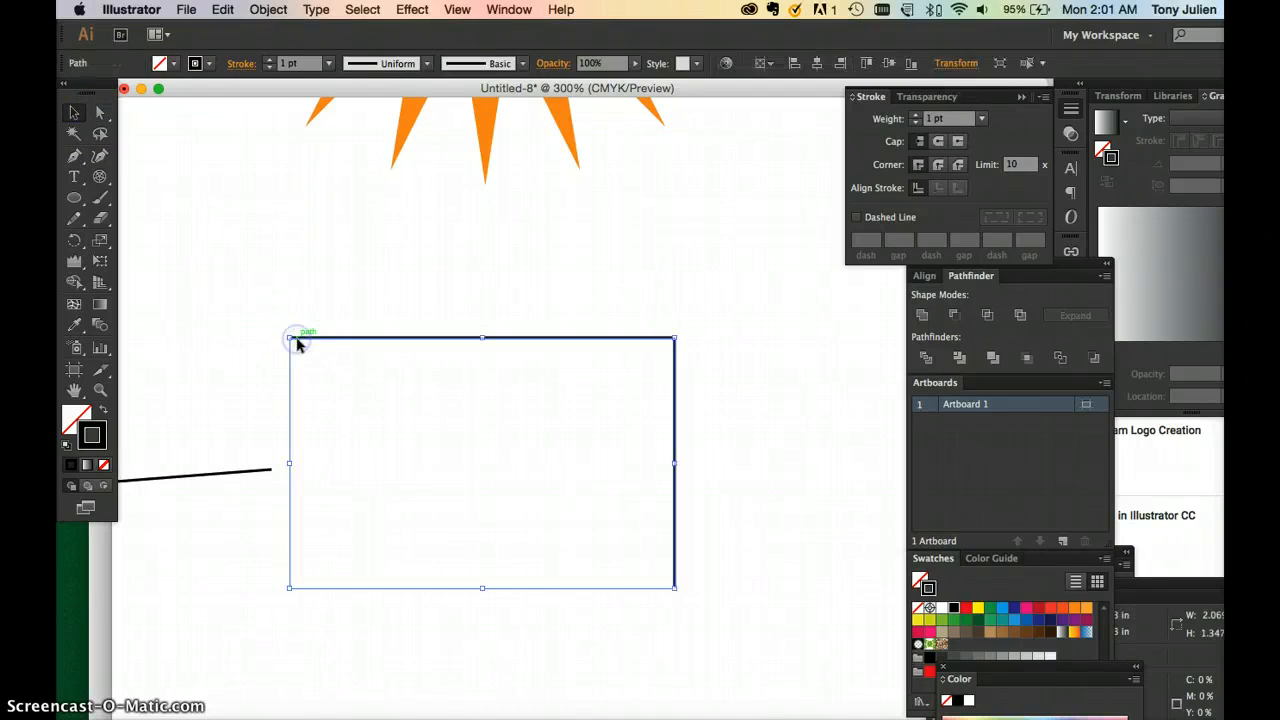
Deselect the right-angled path and directly select only its left end anchor point
click(100, 112)
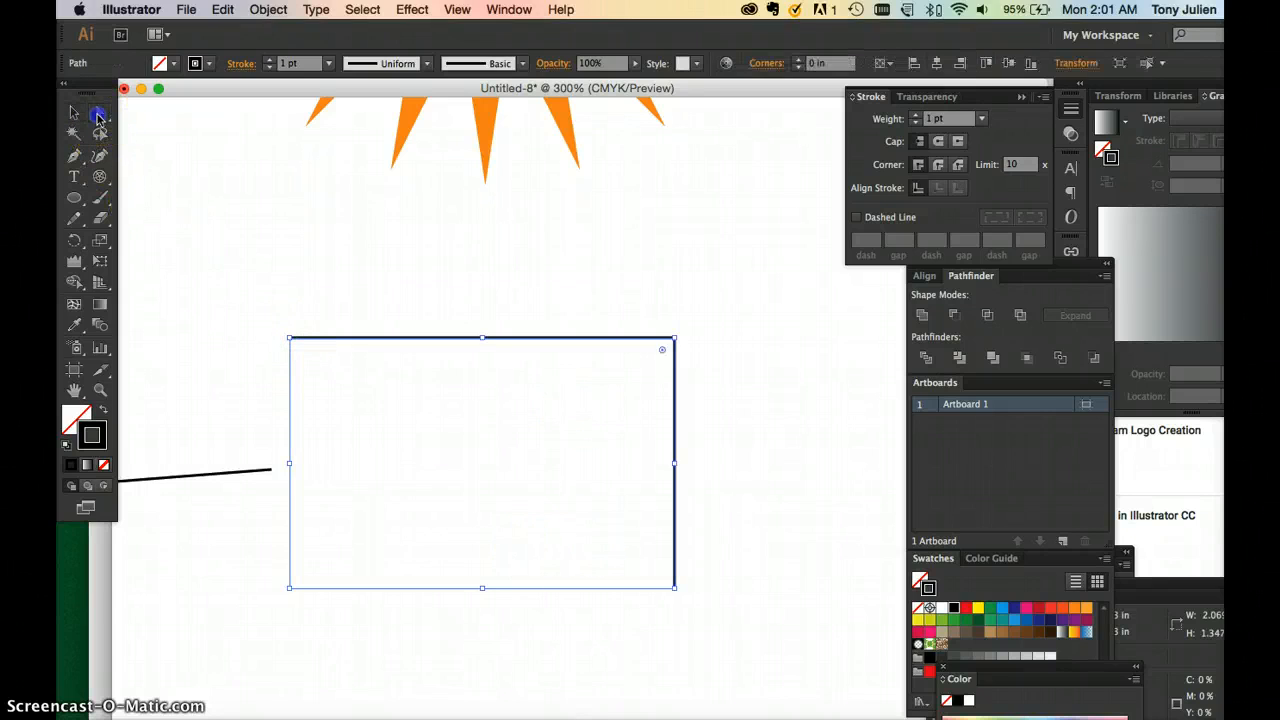
click(175, 217)
key(super+equal)
key(super+equal)
key(super+equal)
scroll(276, 354, left, 5)
click(340, 231)
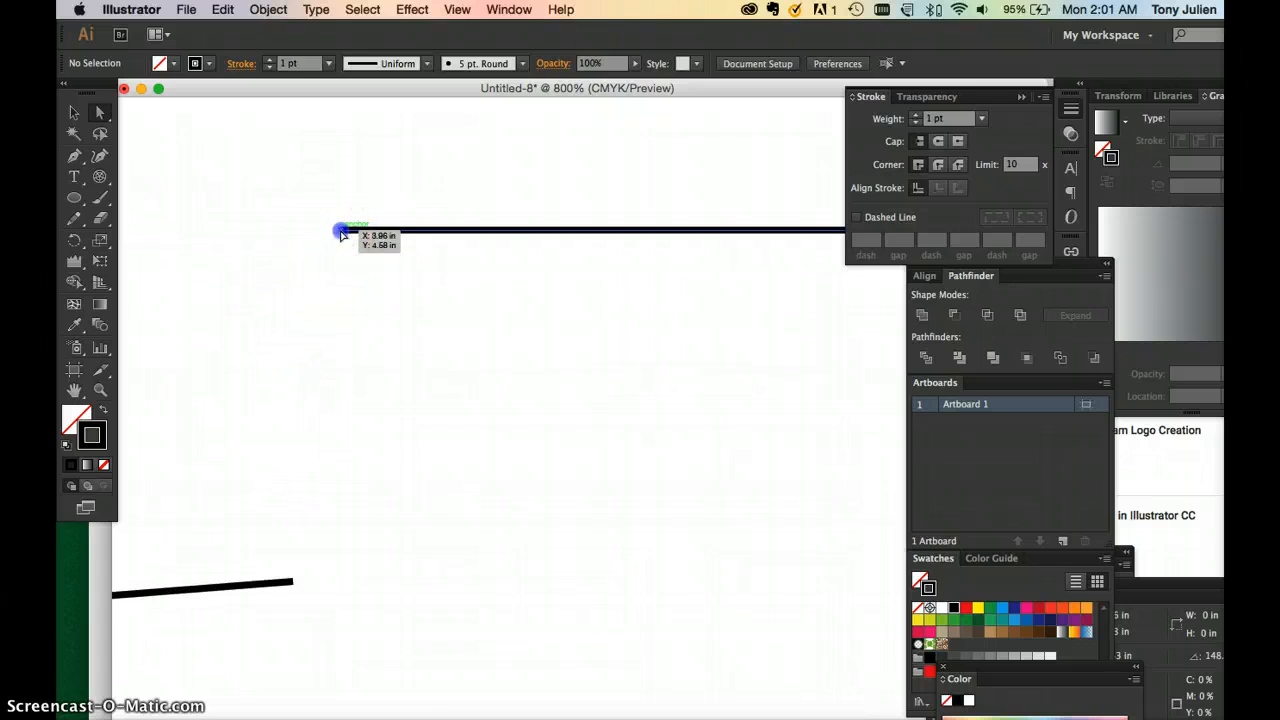
click(340, 233)
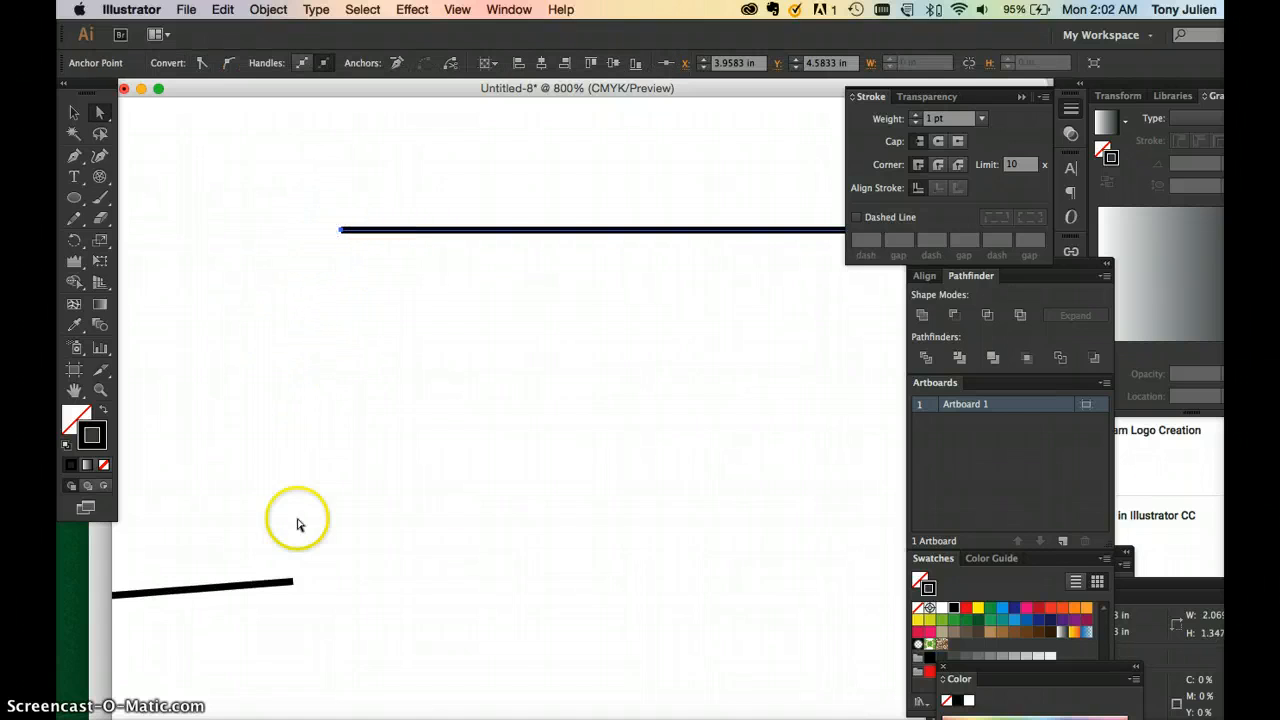
Directly select only the right end anchor point of the first open path
click(278, 590)
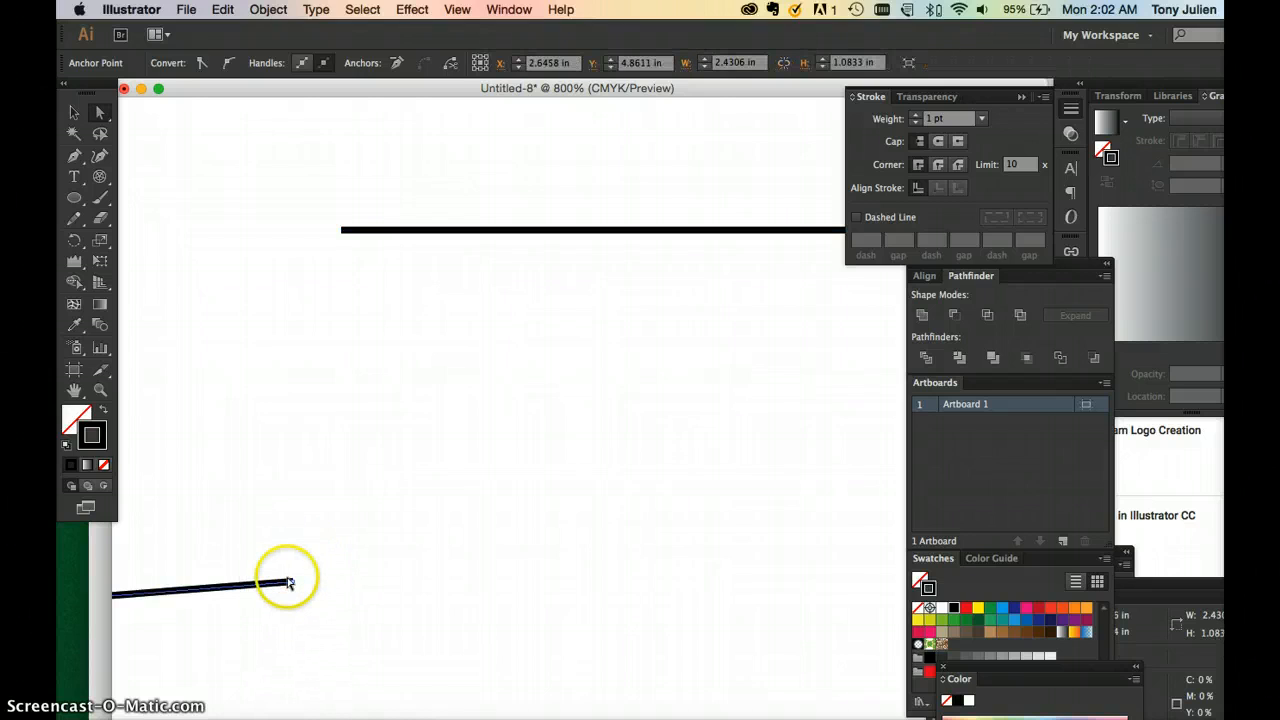
key(super+plus)
scroll(482, 565, left, 4)
scroll(482, 565, down, 3)
scroll(482, 565, left, 4)
scroll(482, 565, down, 2)
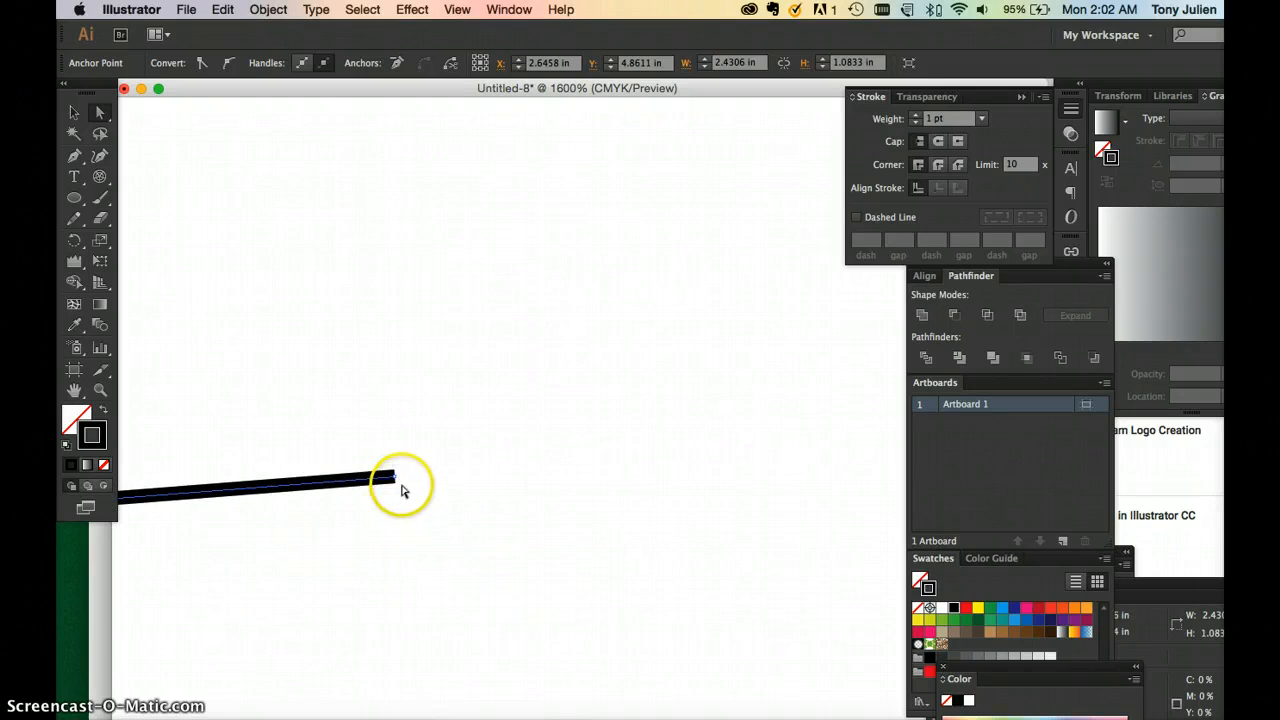
click(394, 480)
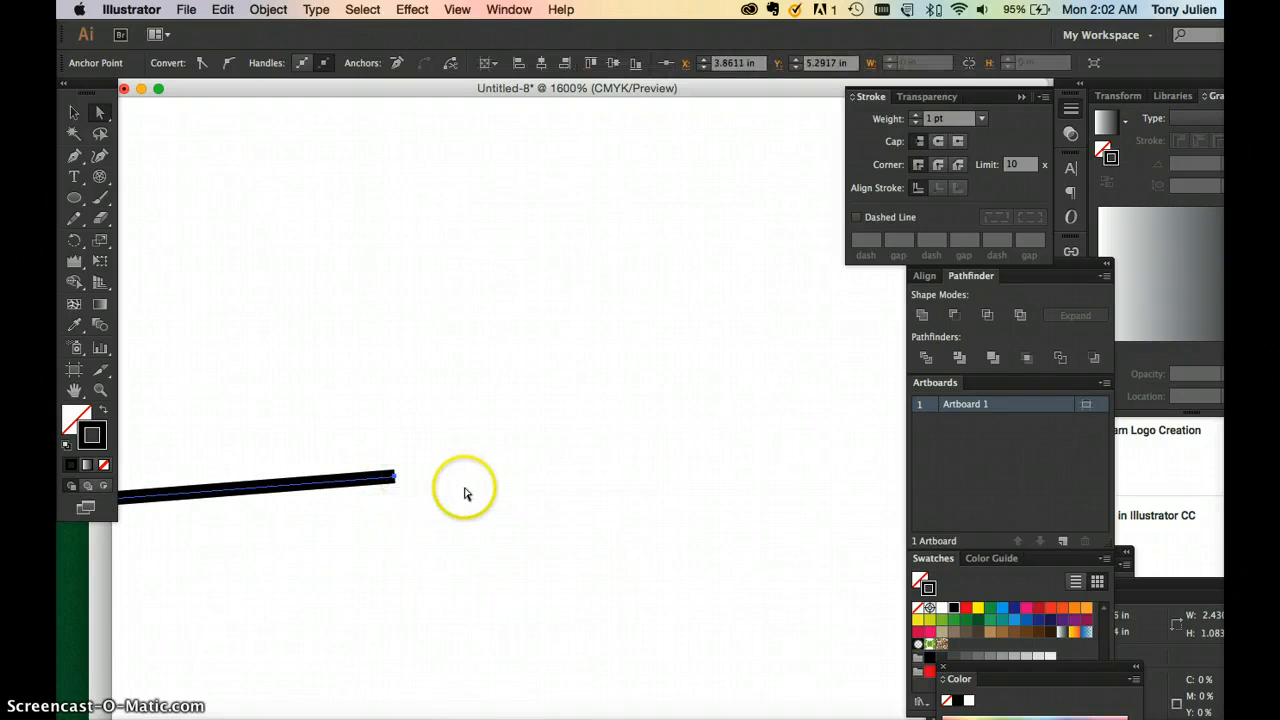
Add the right-angled path's left end anchor point to the selection and join the two open paths
scroll(466, 491, up, 5)
scroll(467, 494, up, 3)
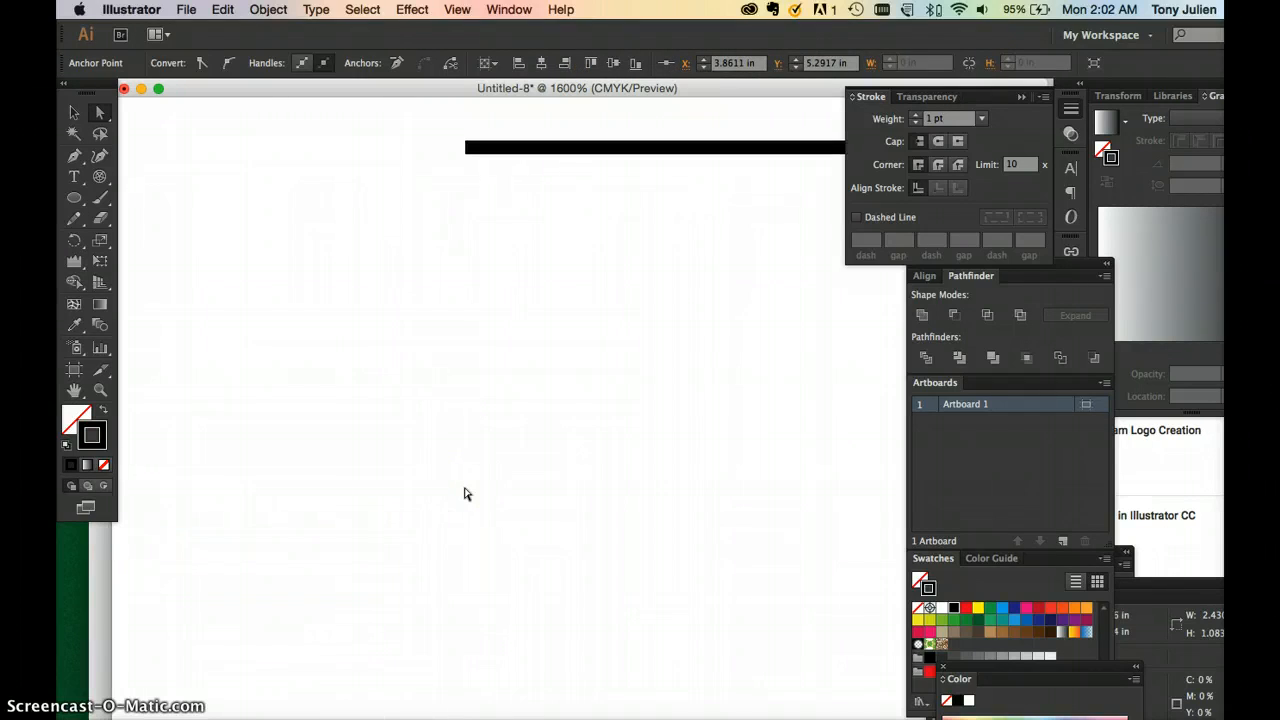
click(468, 152)
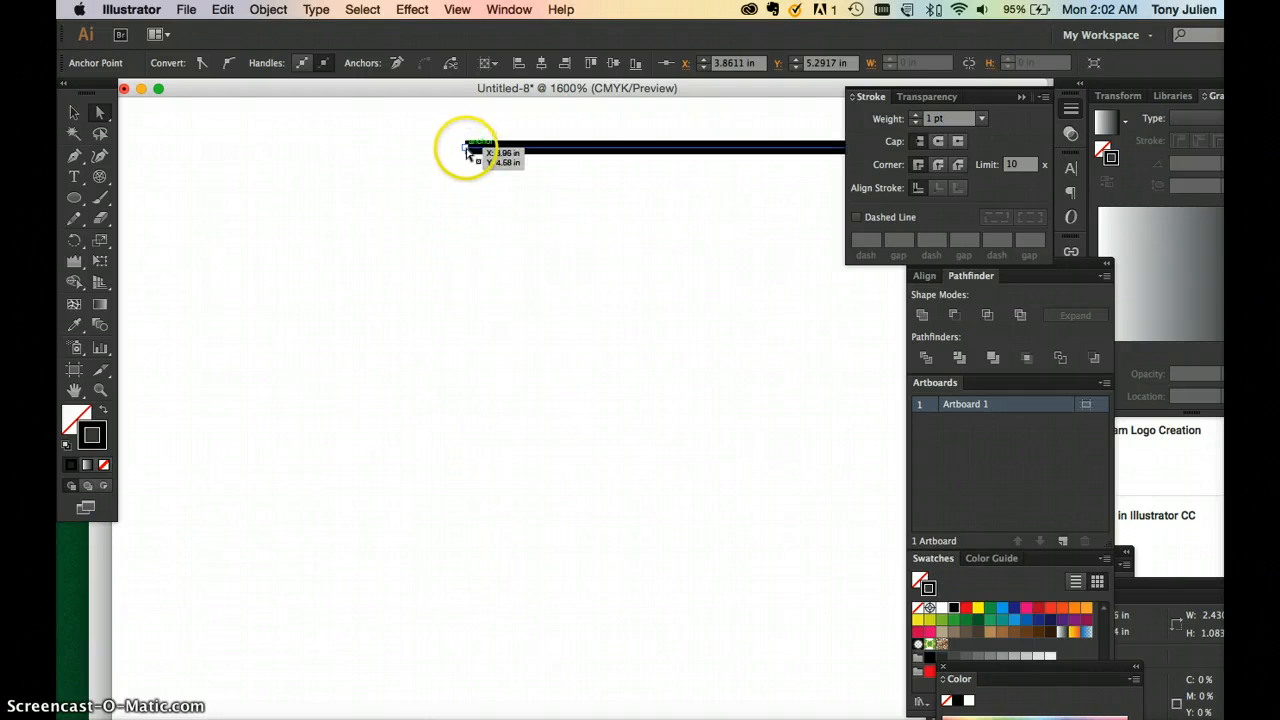
click(480, 240)
key(super+minus)
key(super+minus)
key(super+minus)
key(super+minus)
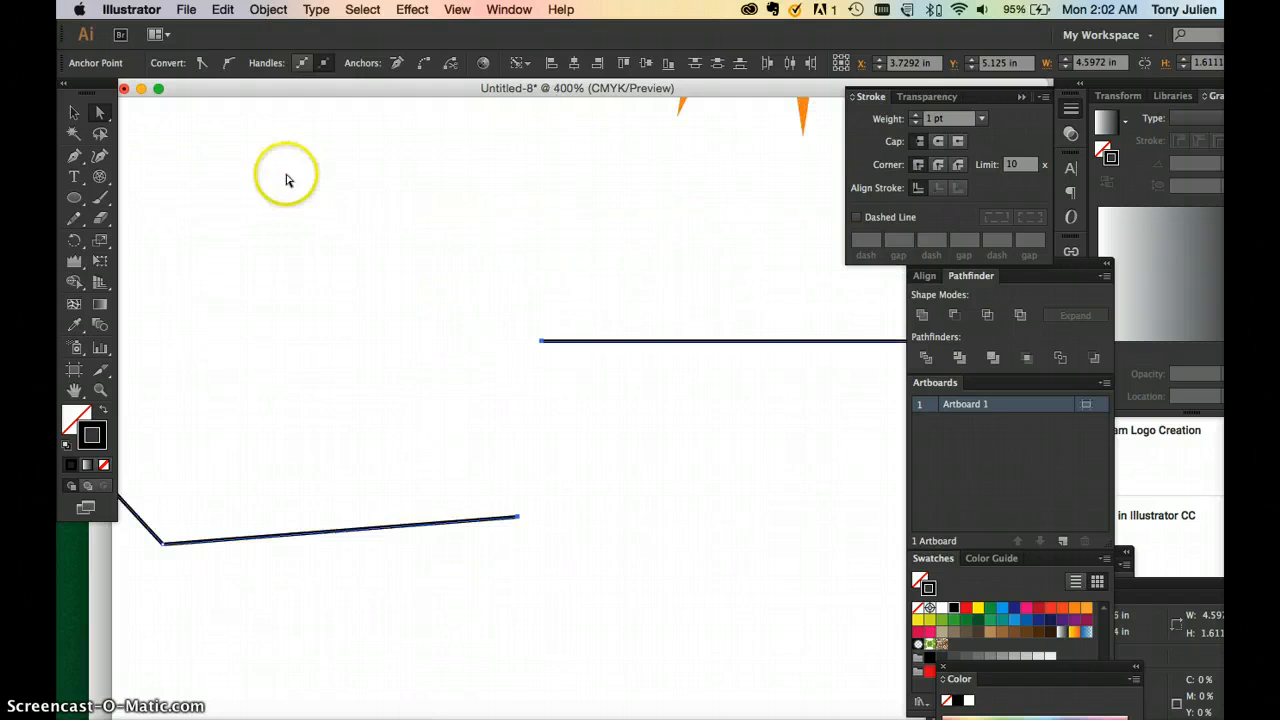
click(268, 9)
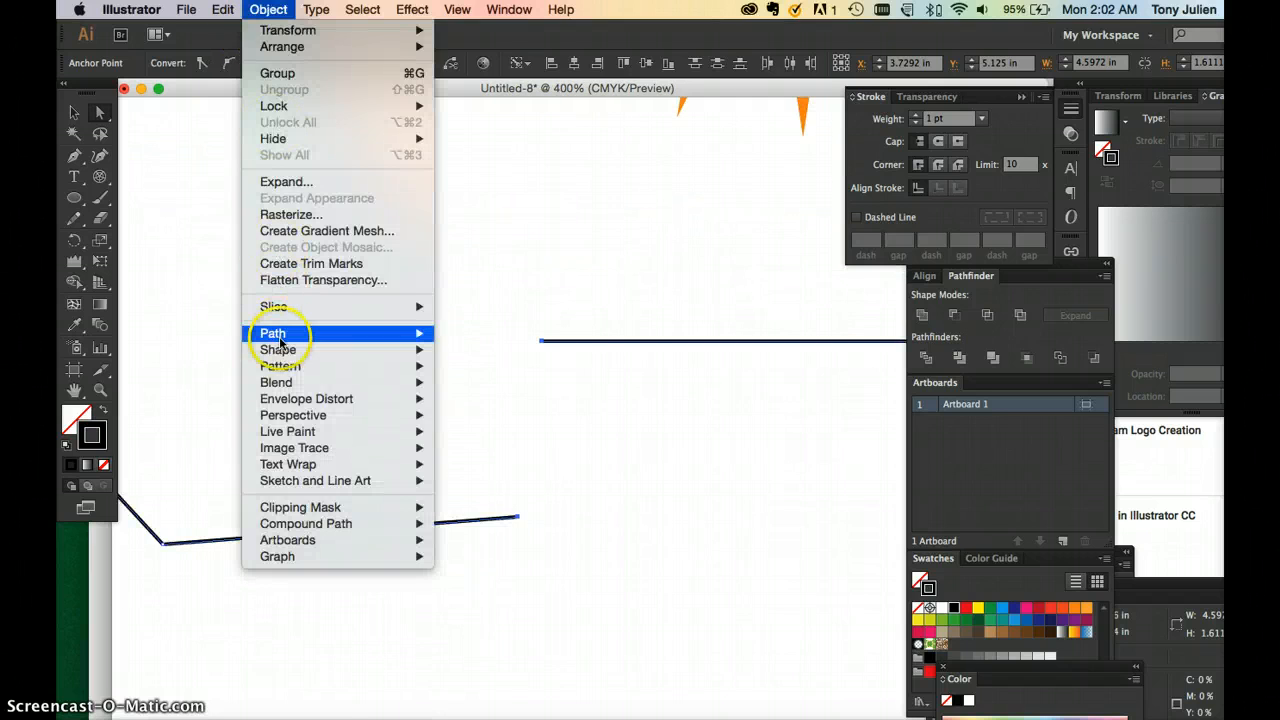
mouse_move(422, 332)
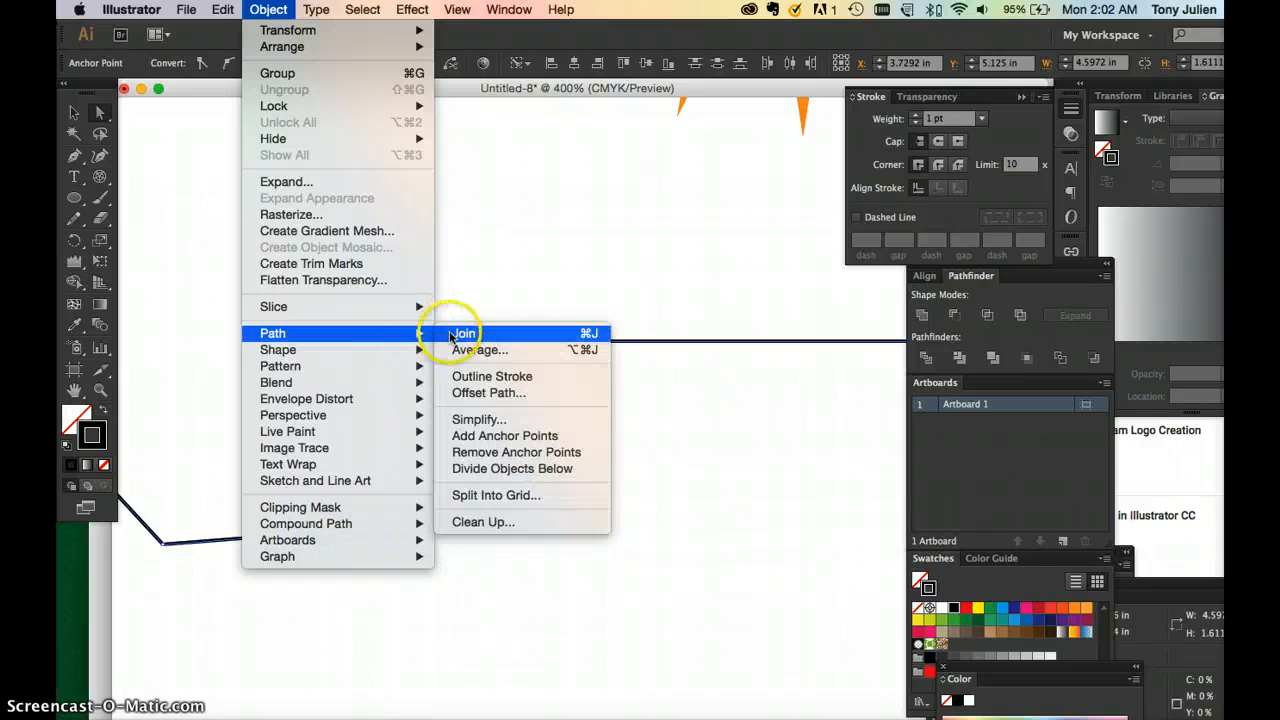
click(452, 334)
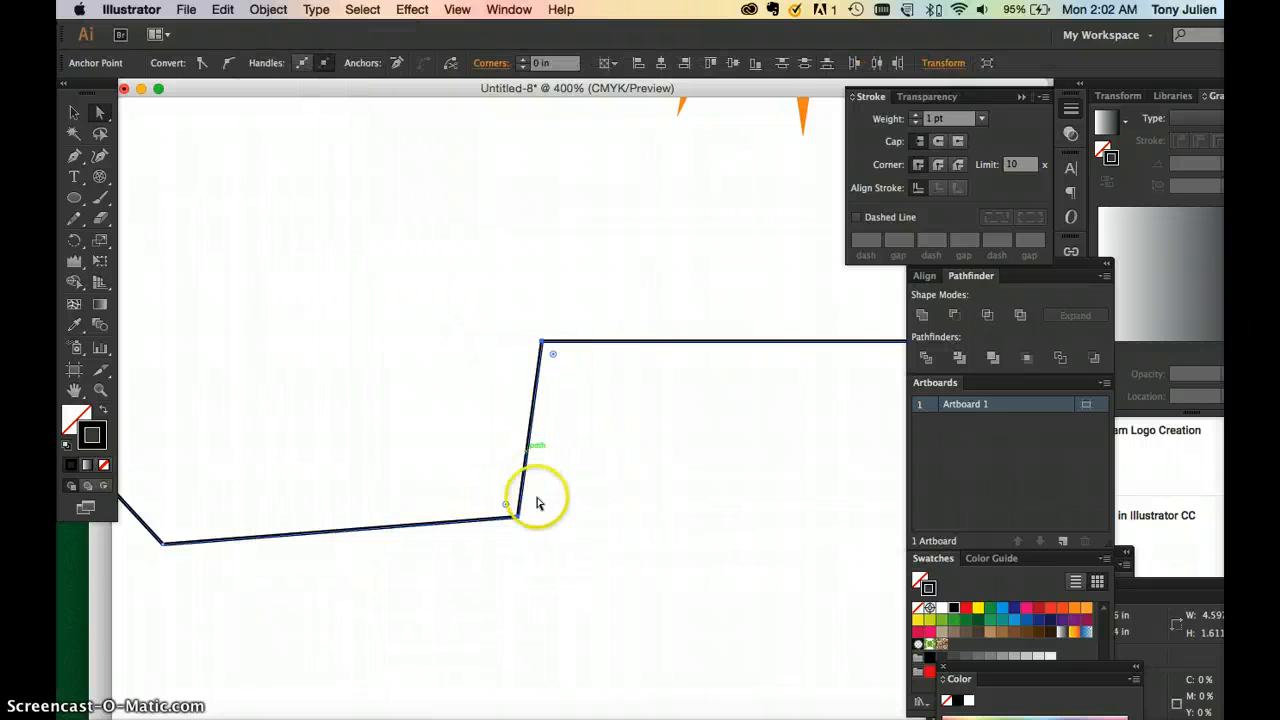
Select the joined path's two open end anchor points, join them to close the shape, and deselect it
click(530, 578)
key(super+minus)
key(super+minus)
key(super+minus)
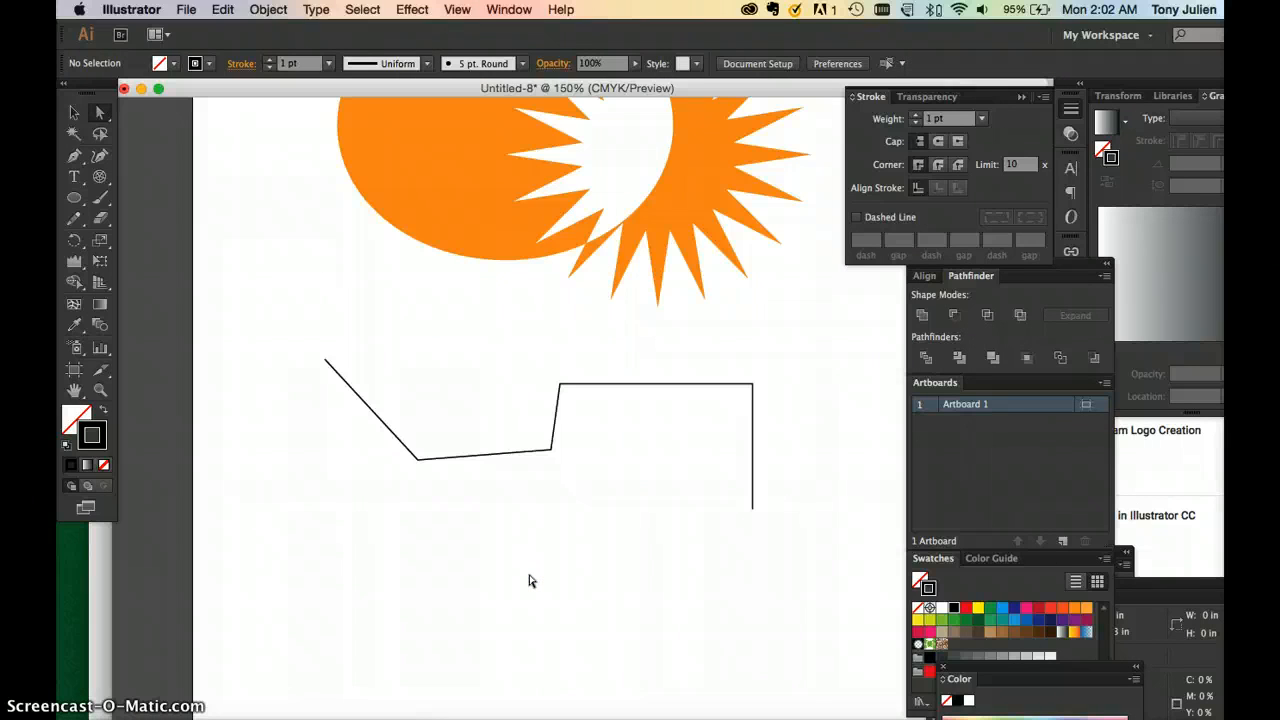
click(752, 508)
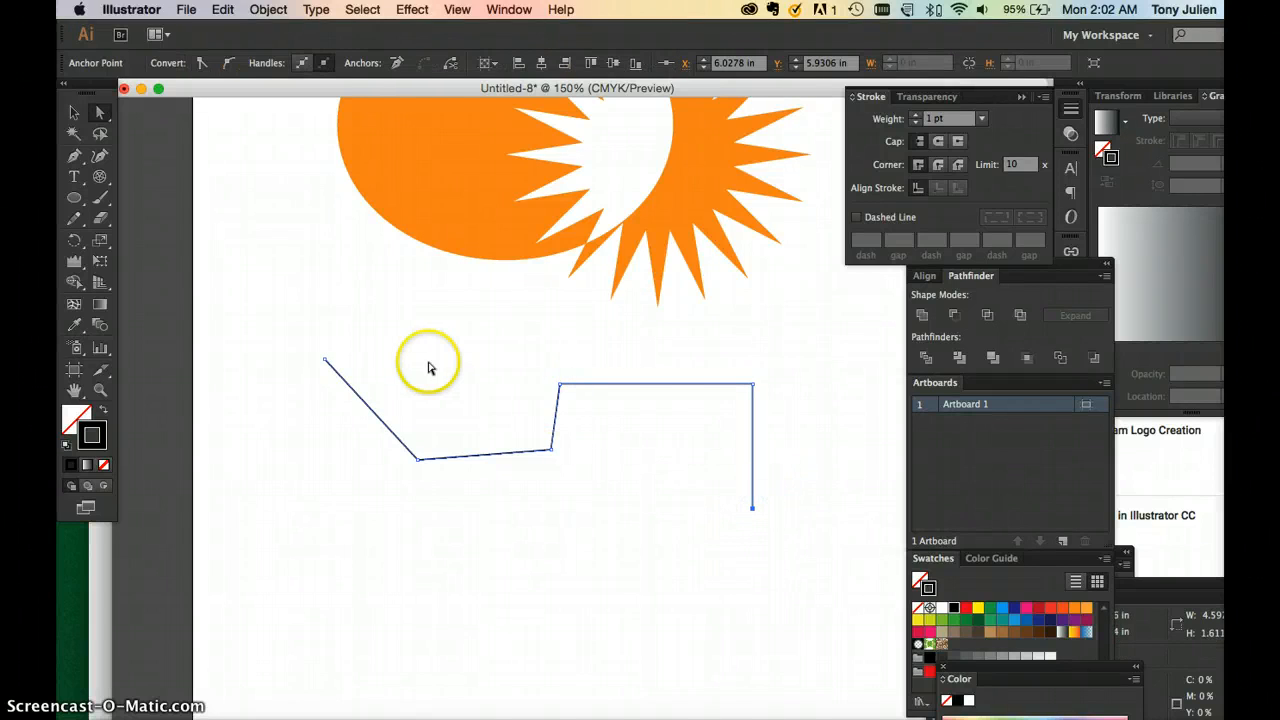
shift+click(325, 361)
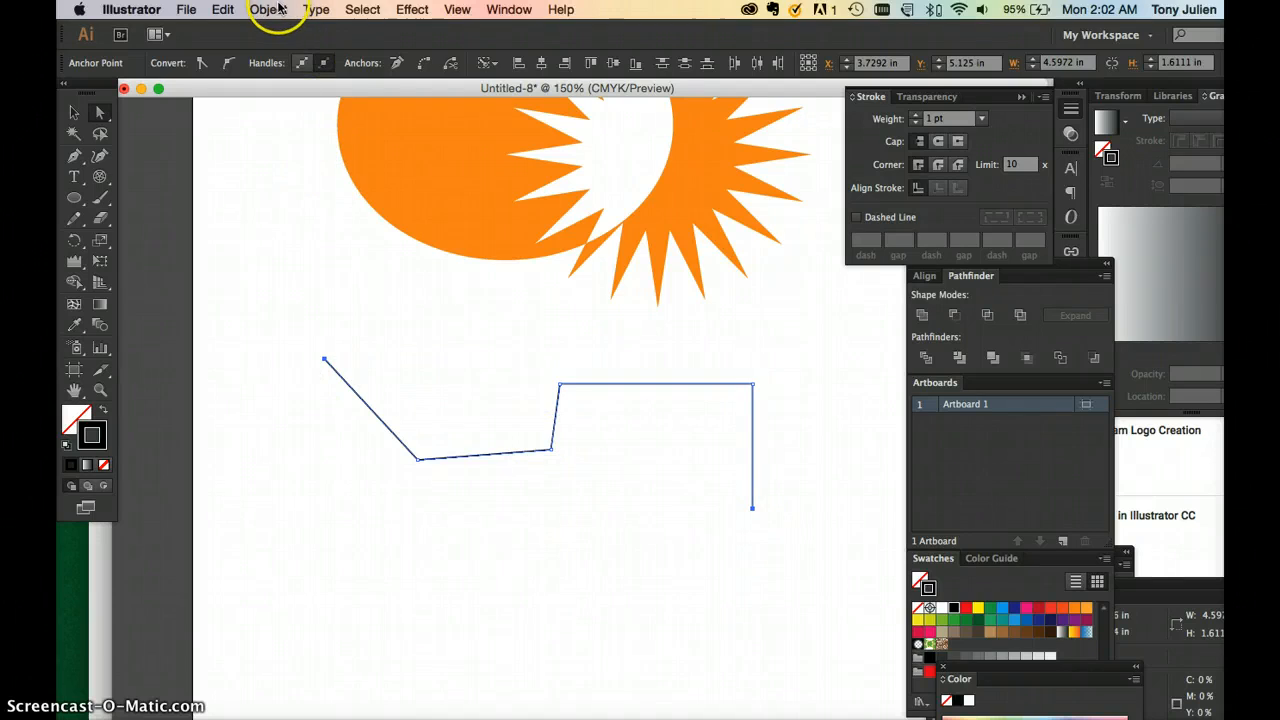
key(super+j)
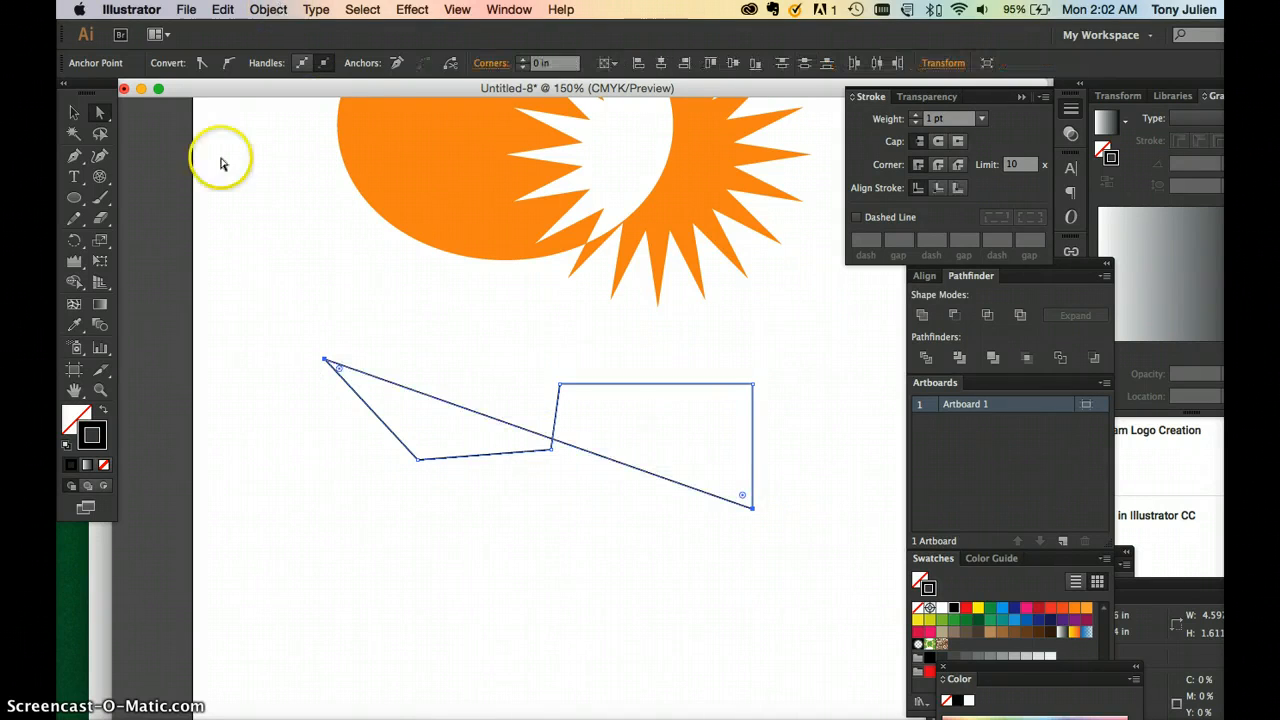
click(78, 116)
click(264, 264)
click(614, 503)
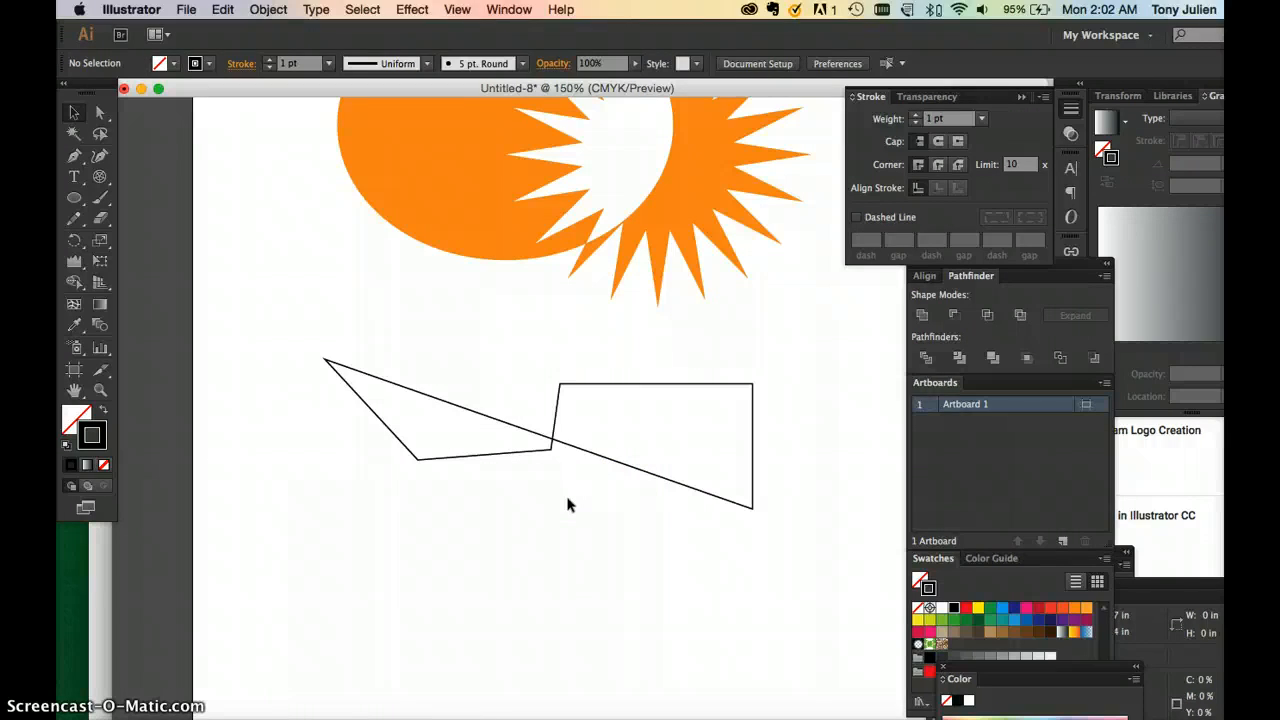
Enter isolation mode on the orange ellipse-and-starburst group and step back out of it
click(69, 112)
scroll(294, 258, up, 5)
scroll(294, 258, left, 2)
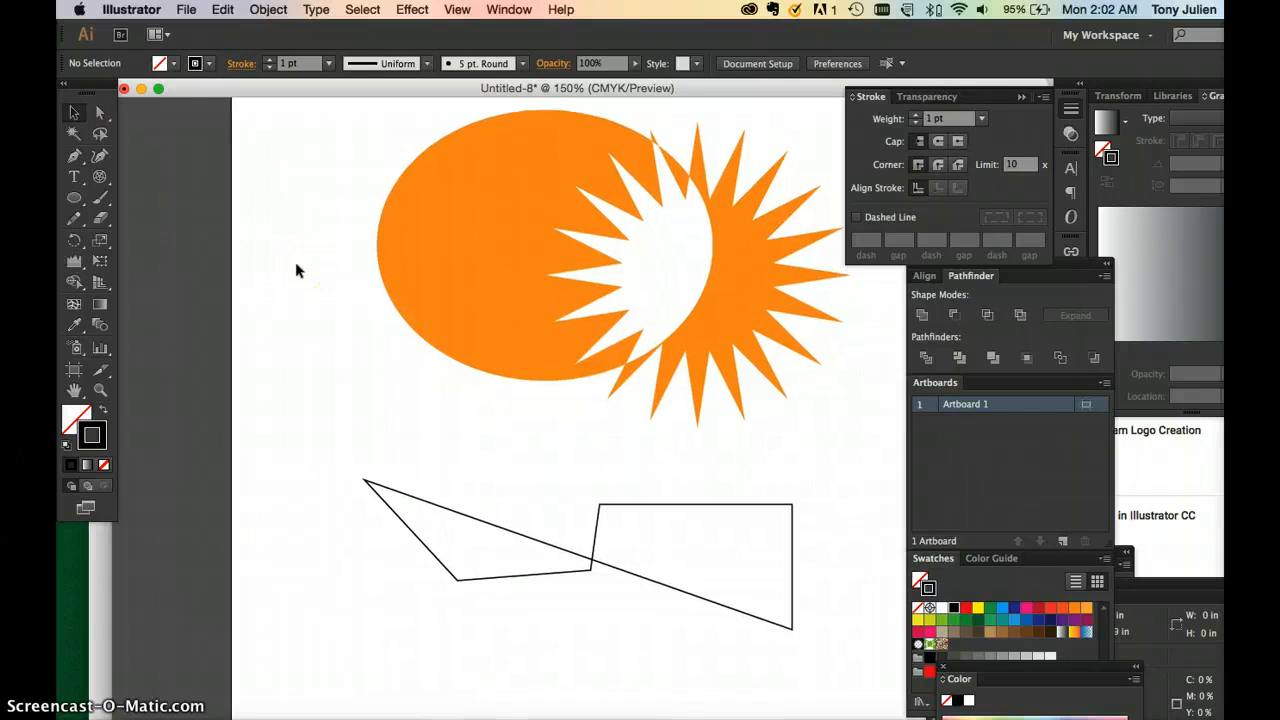
click(420, 277)
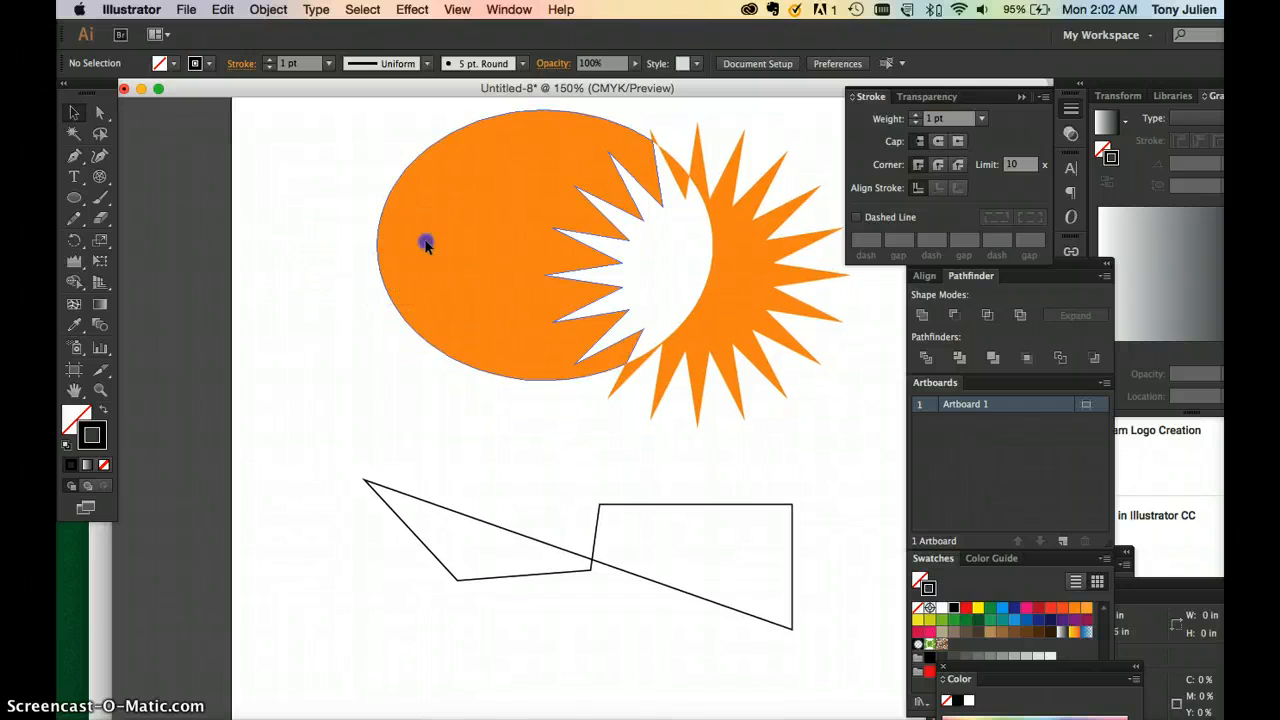
double_click(425, 247)
click(142, 110)
click(294, 220)
click(120, 106)
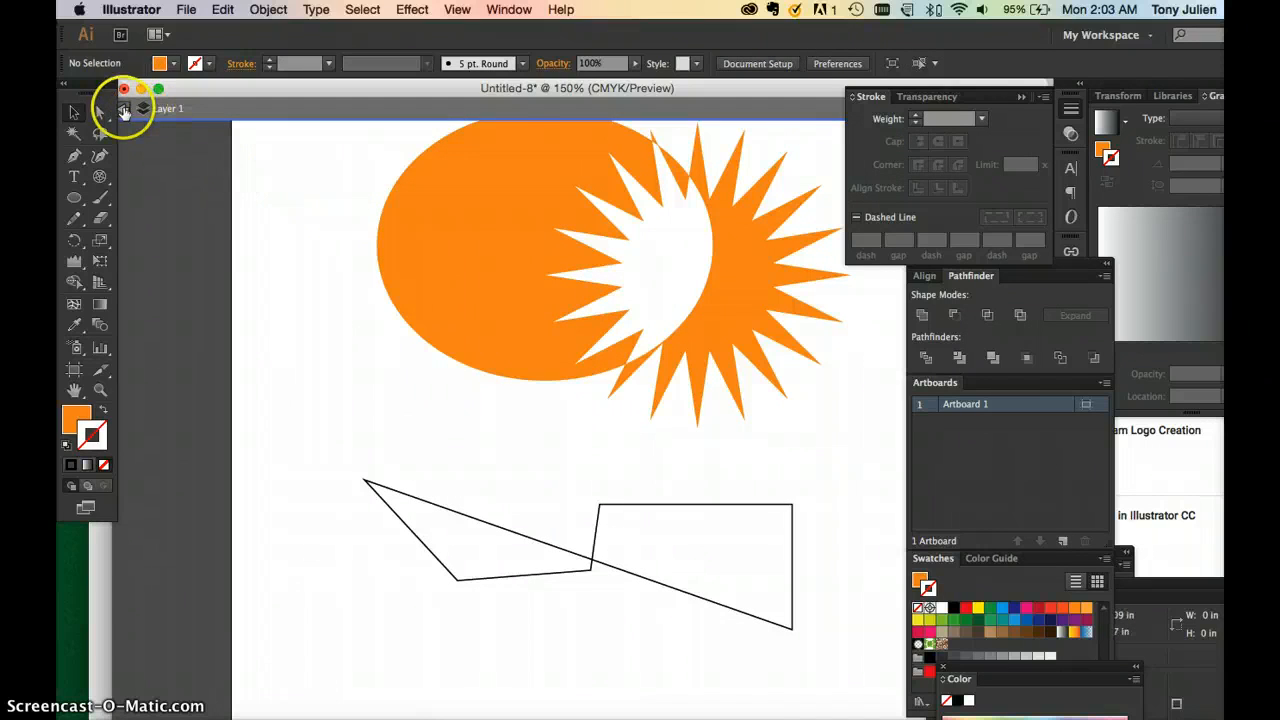
Isolate the orange ellipse-and-starburst group again and shift the document window slightly aside
double_click(397, 246)
key(super+minus)
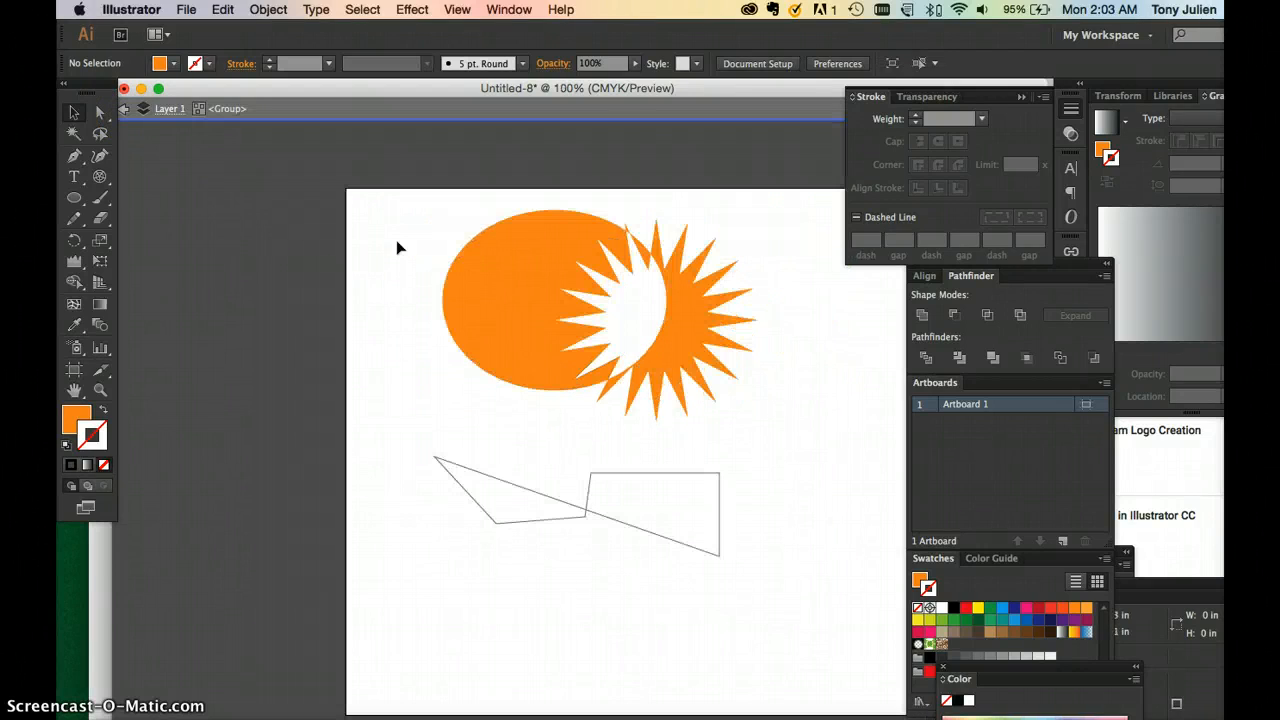
drag(221, 87, 254, 92)
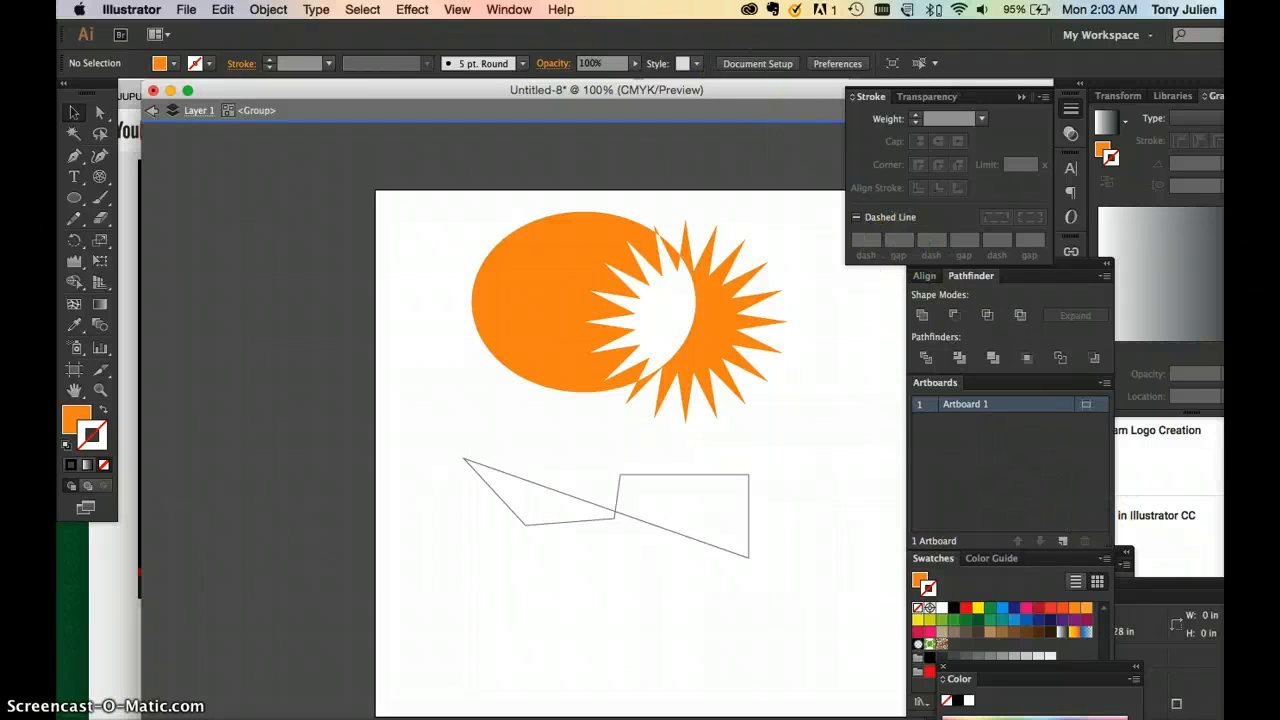
Bring up the Layers panel and place it beside the orange artwork
click(509, 9)
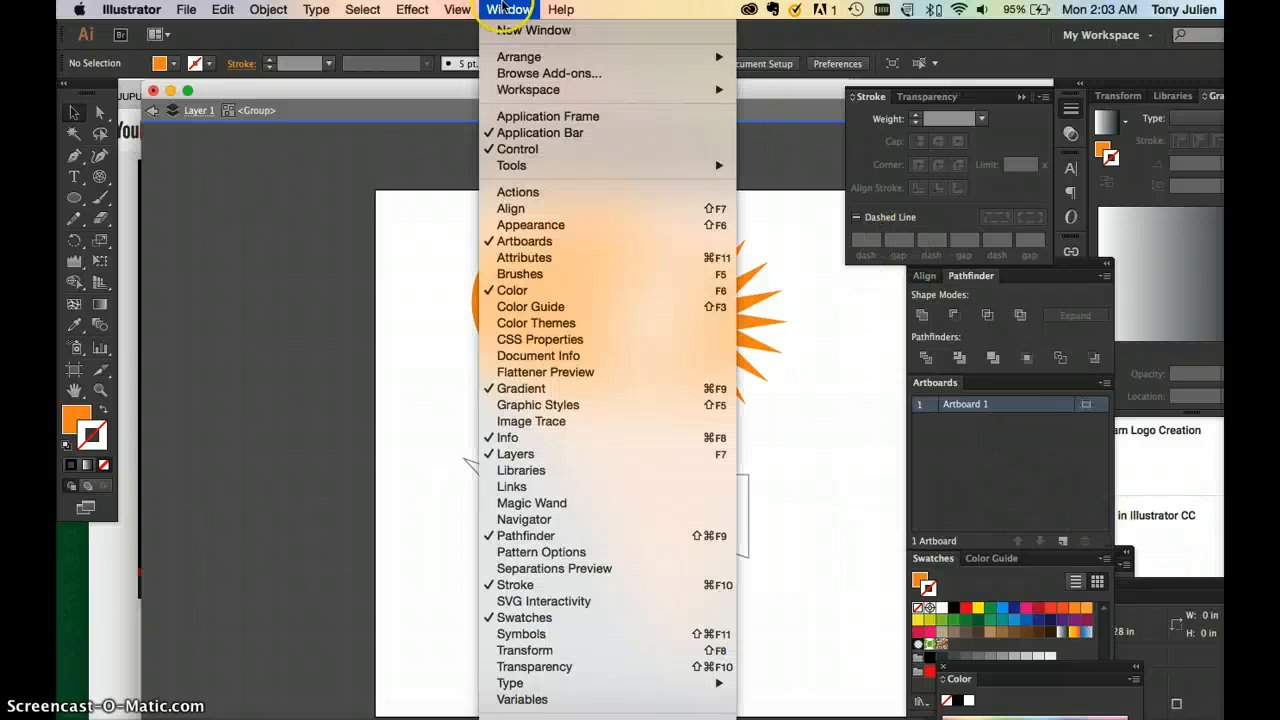
click(556, 455)
drag(943, 540, 988, 560)
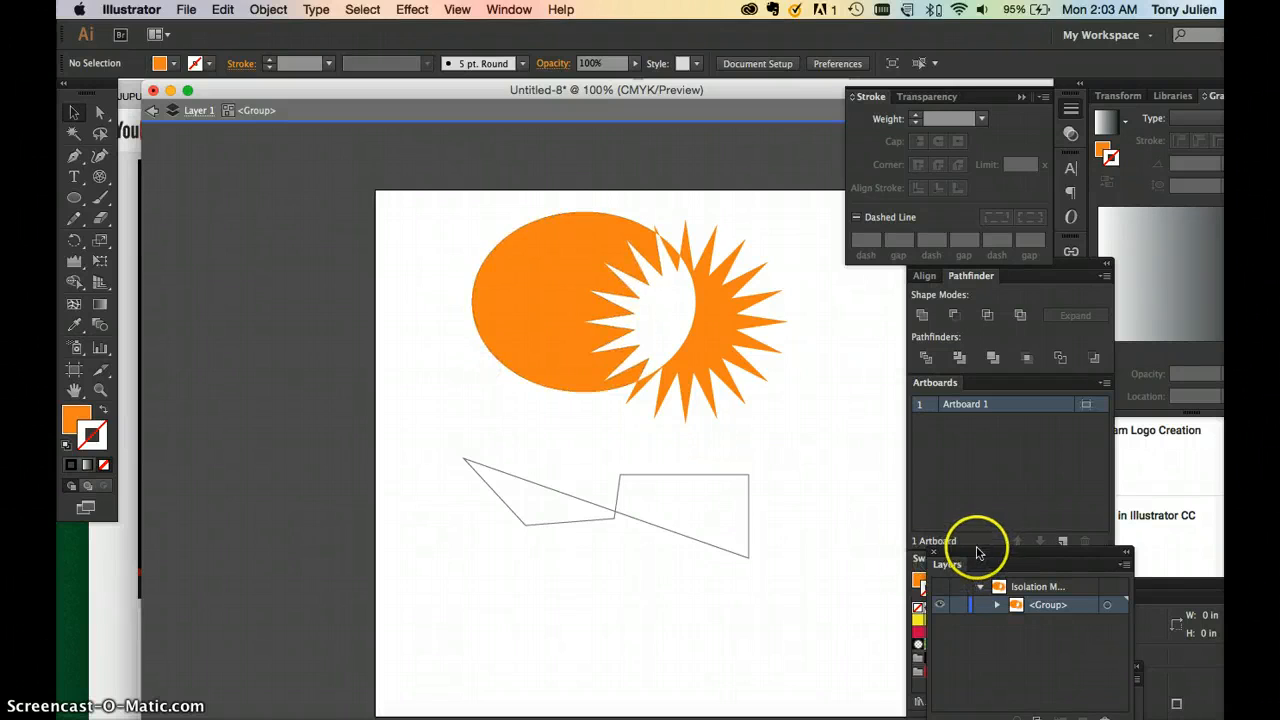
drag(791, 471, 260, 229)
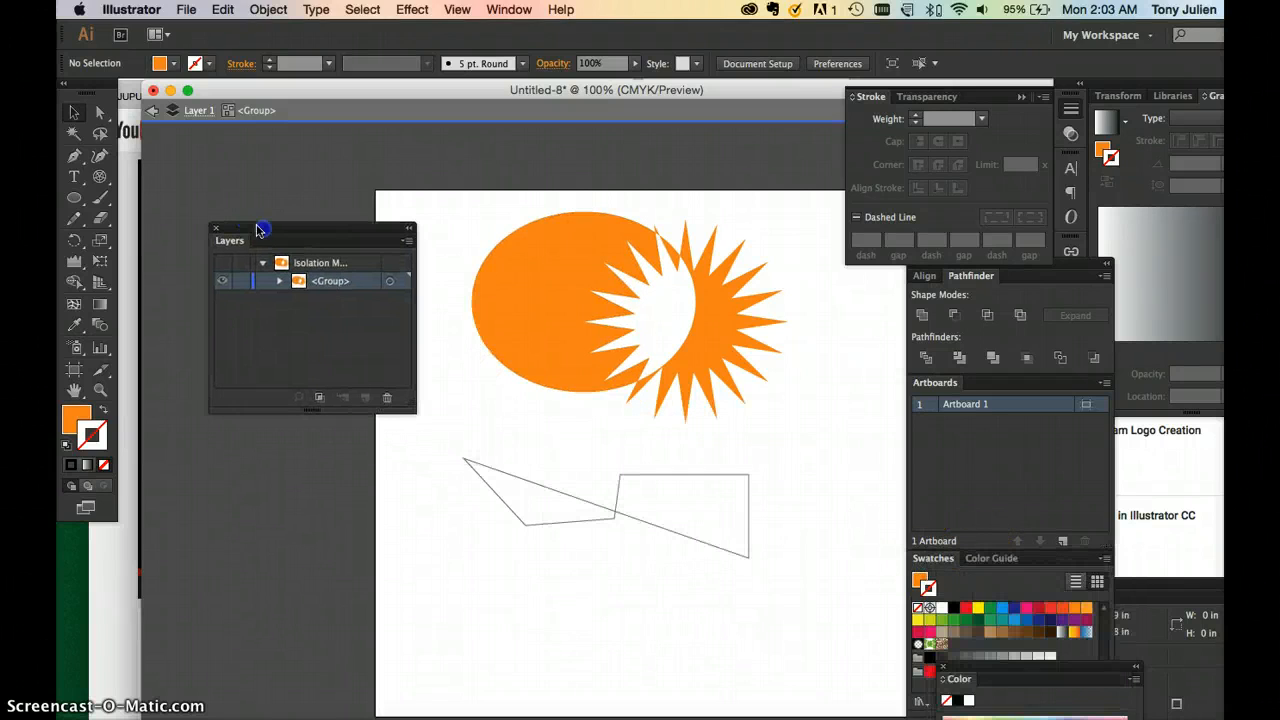
Enlarge the Layers panel to examine the paths inside the isolated group, and exit isolation mode completely
click(280, 282)
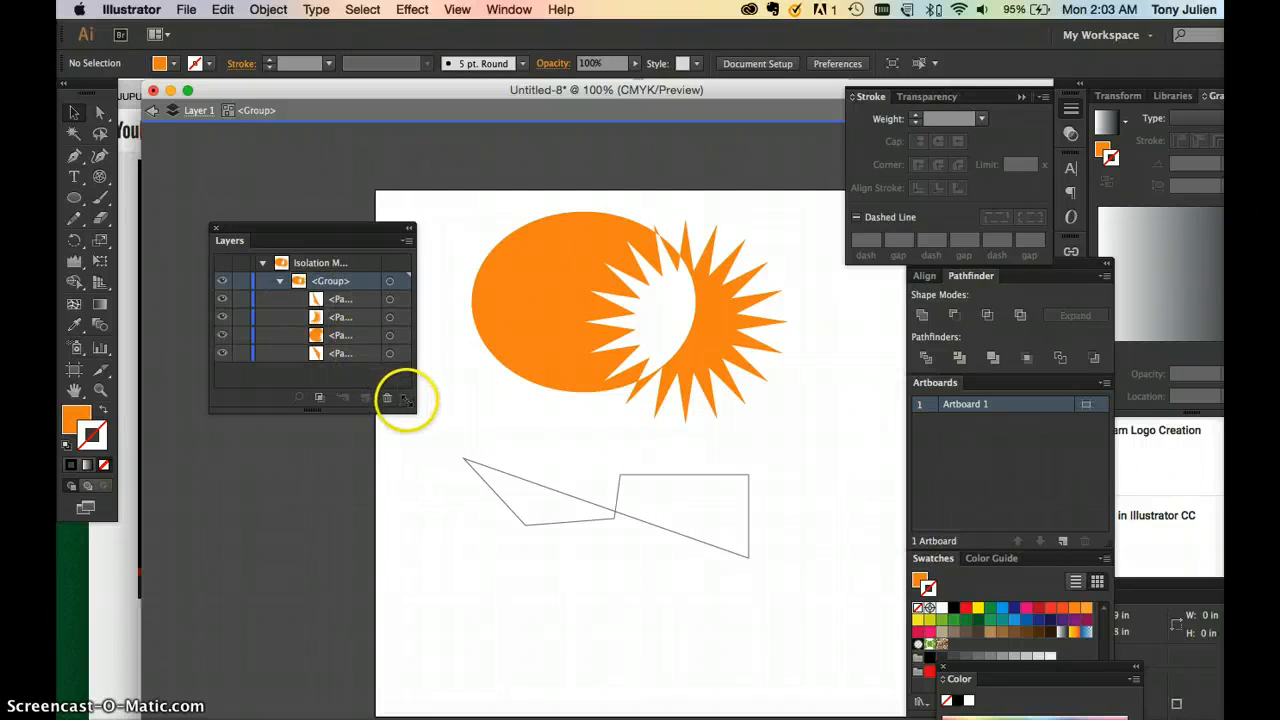
drag(407, 410, 449, 531)
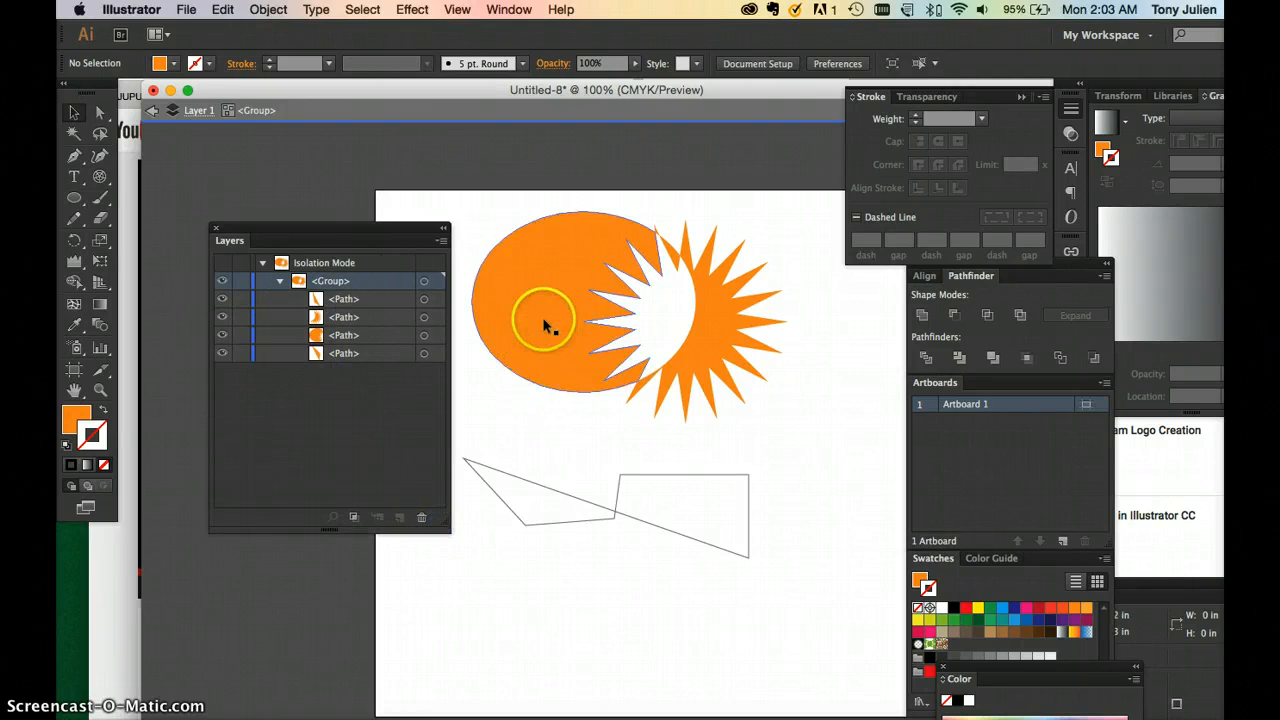
click(281, 281)
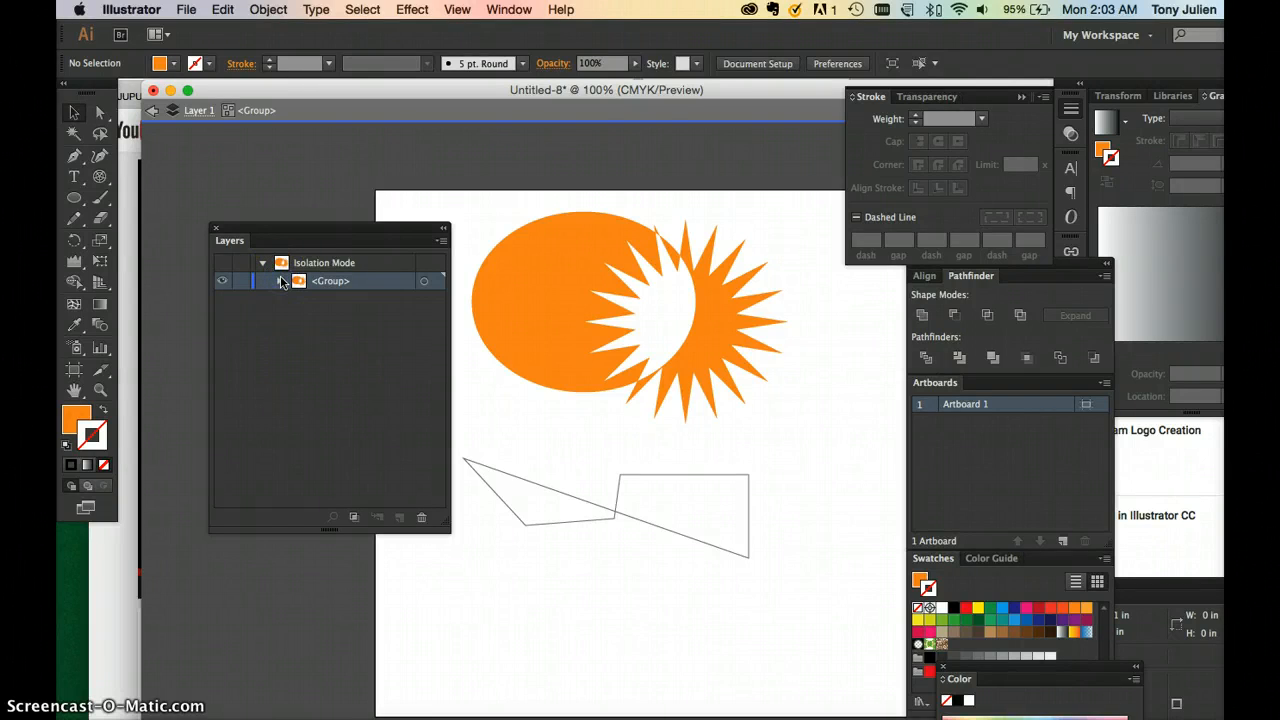
click(281, 281)
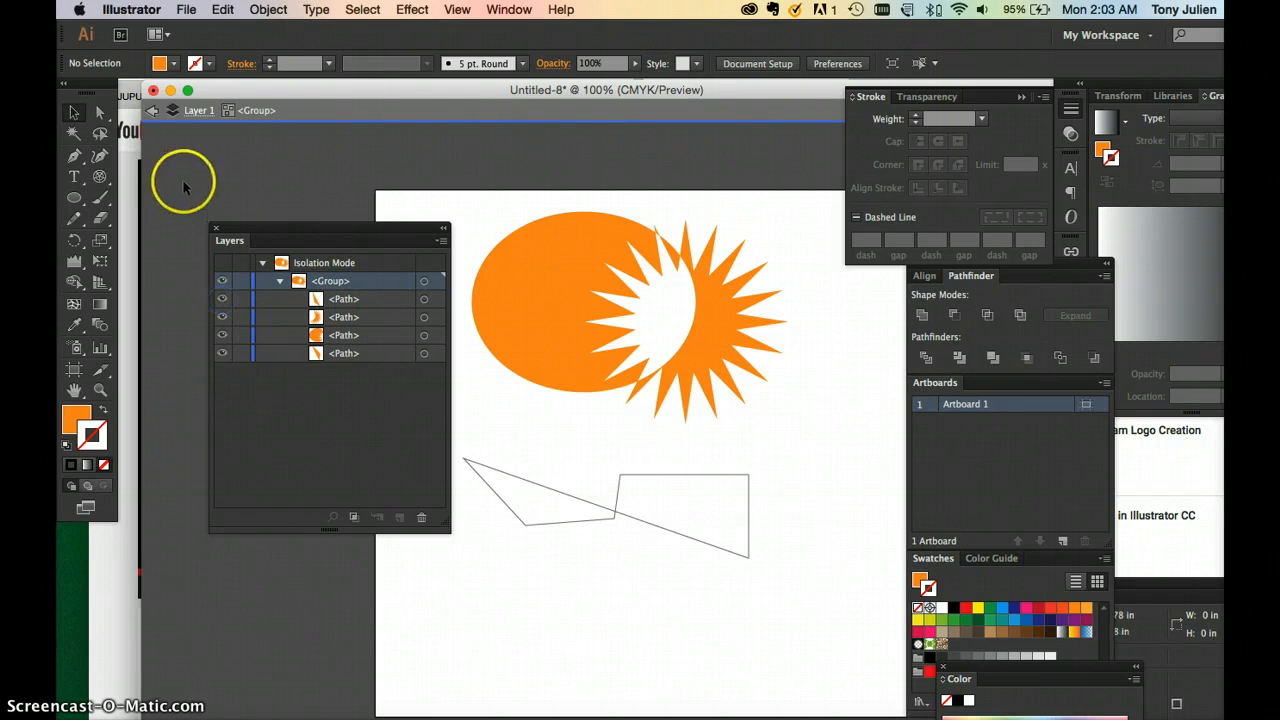
click(152, 112)
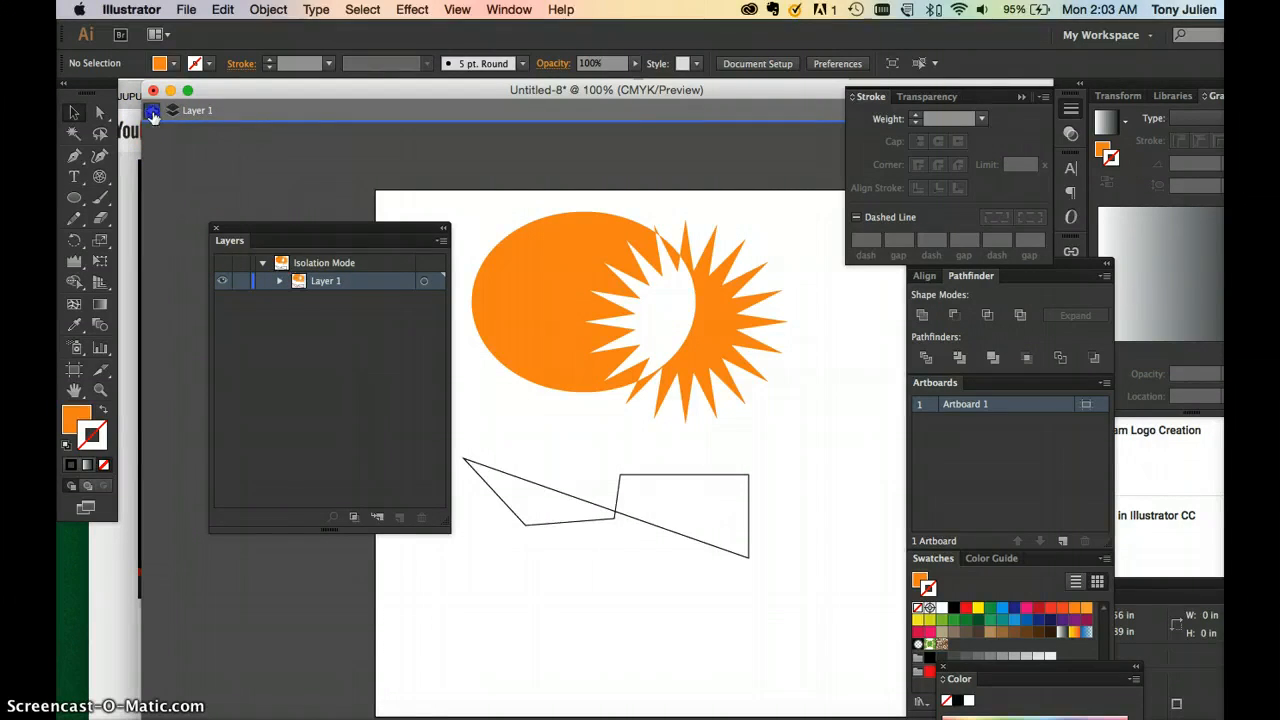
click(152, 112)
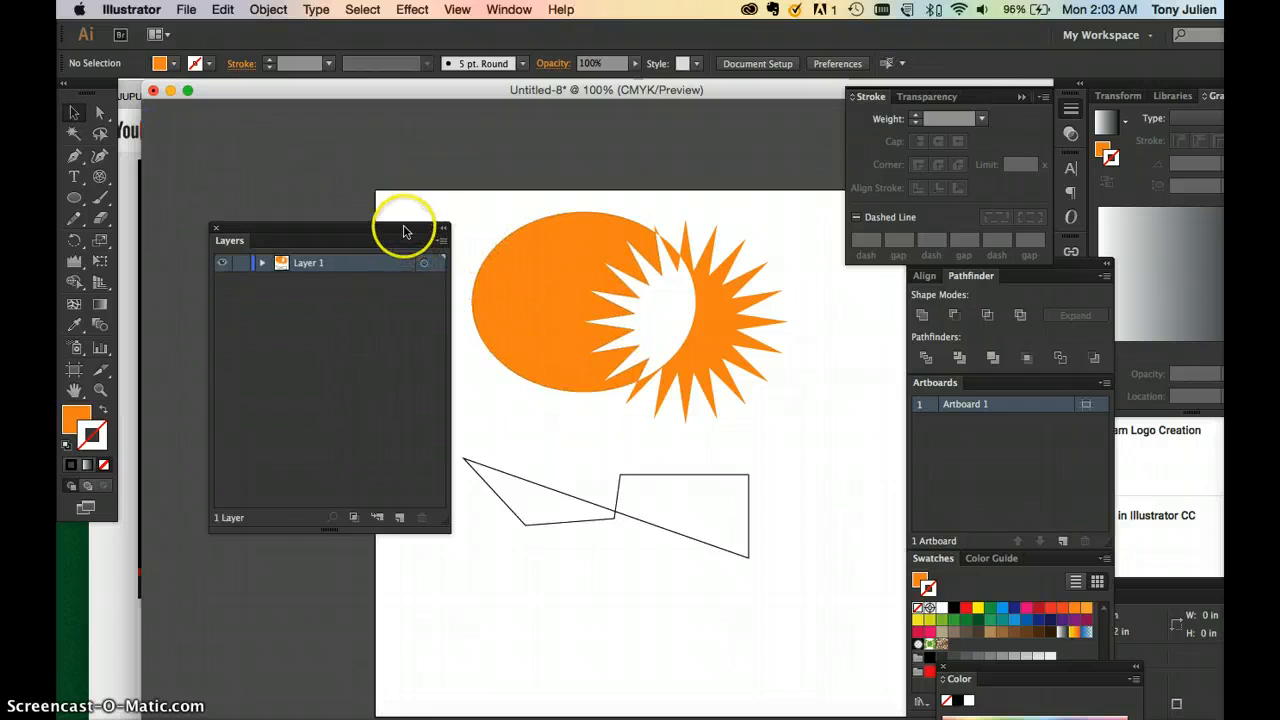
Move the Layers panel lower, isolate the orange group to view its layer structure, and leave isolation mode
drag(405, 229, 357, 379)
click(514, 310)
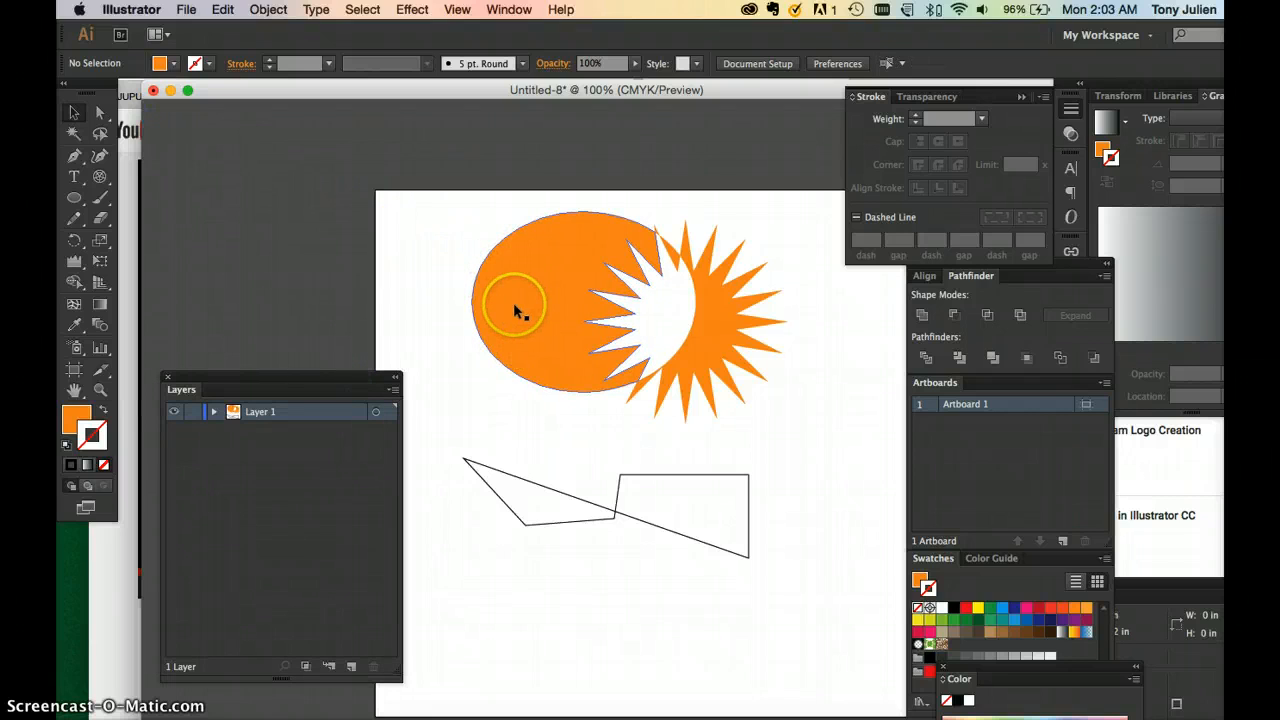
double_click(552, 264)
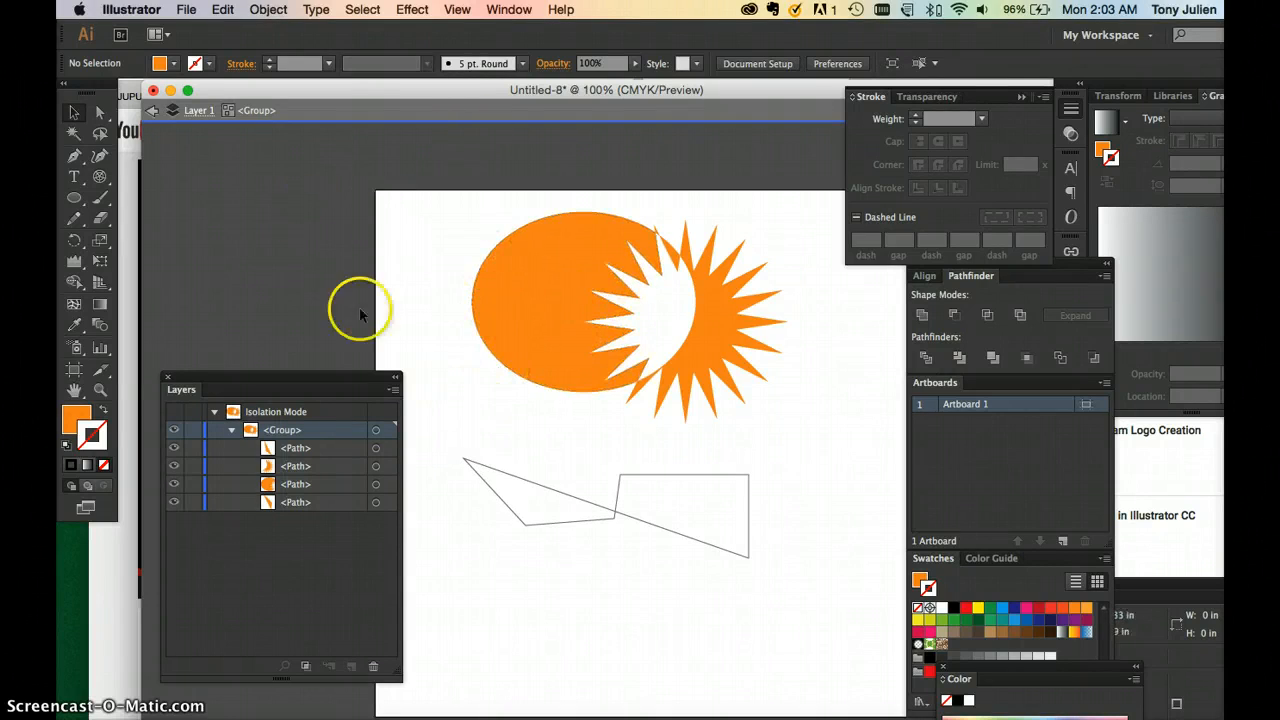
key(super+minus)
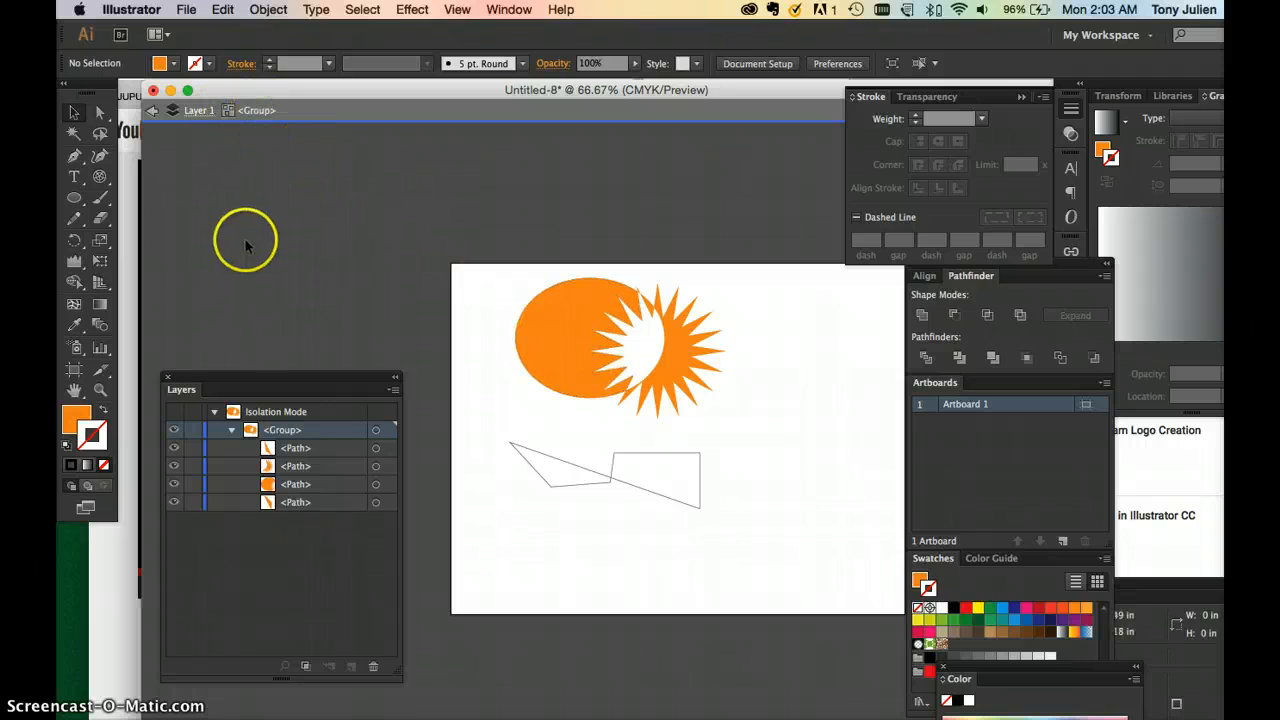
click(192, 113)
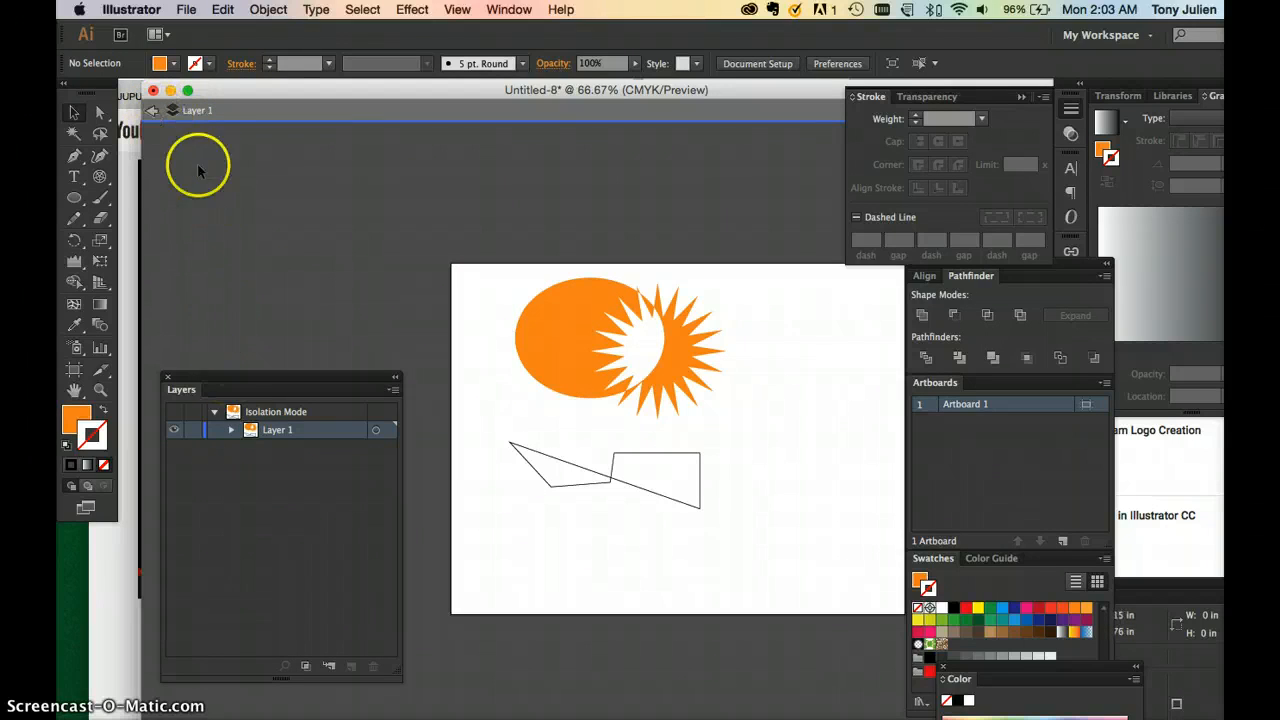
click(155, 112)
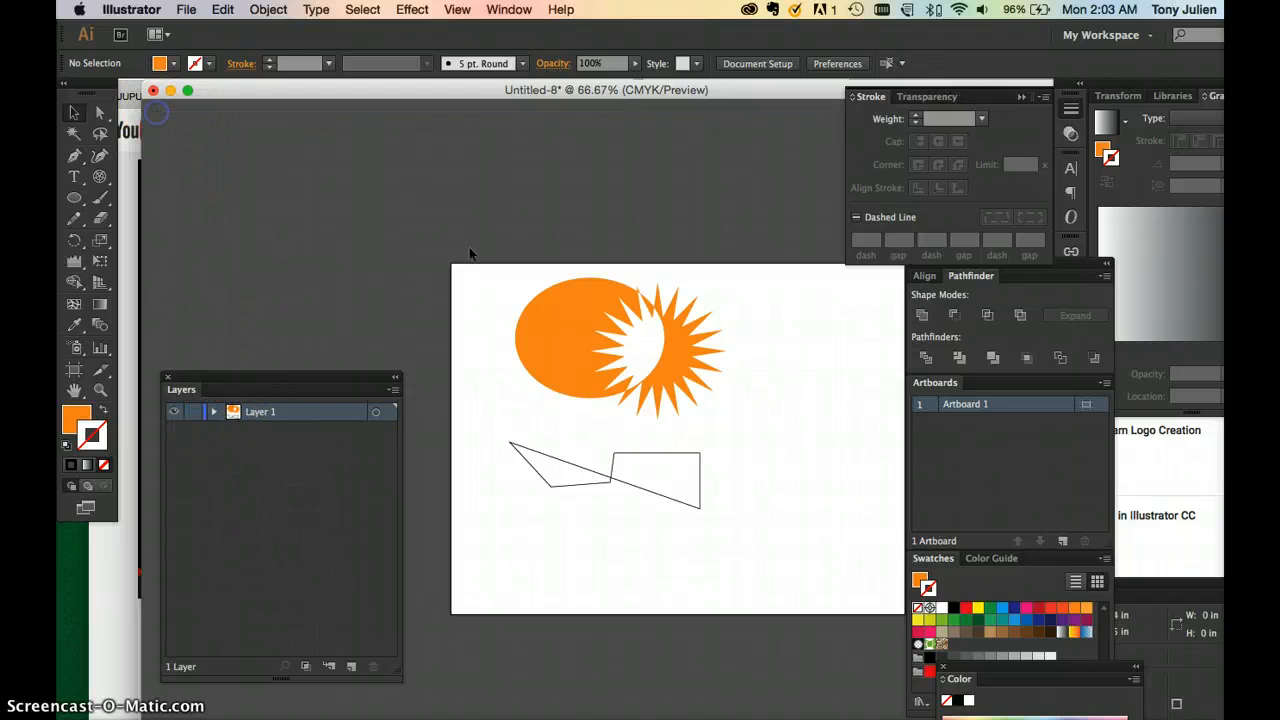
Isolate the orange group from its starburst part and return to the normal document level
click(570, 340)
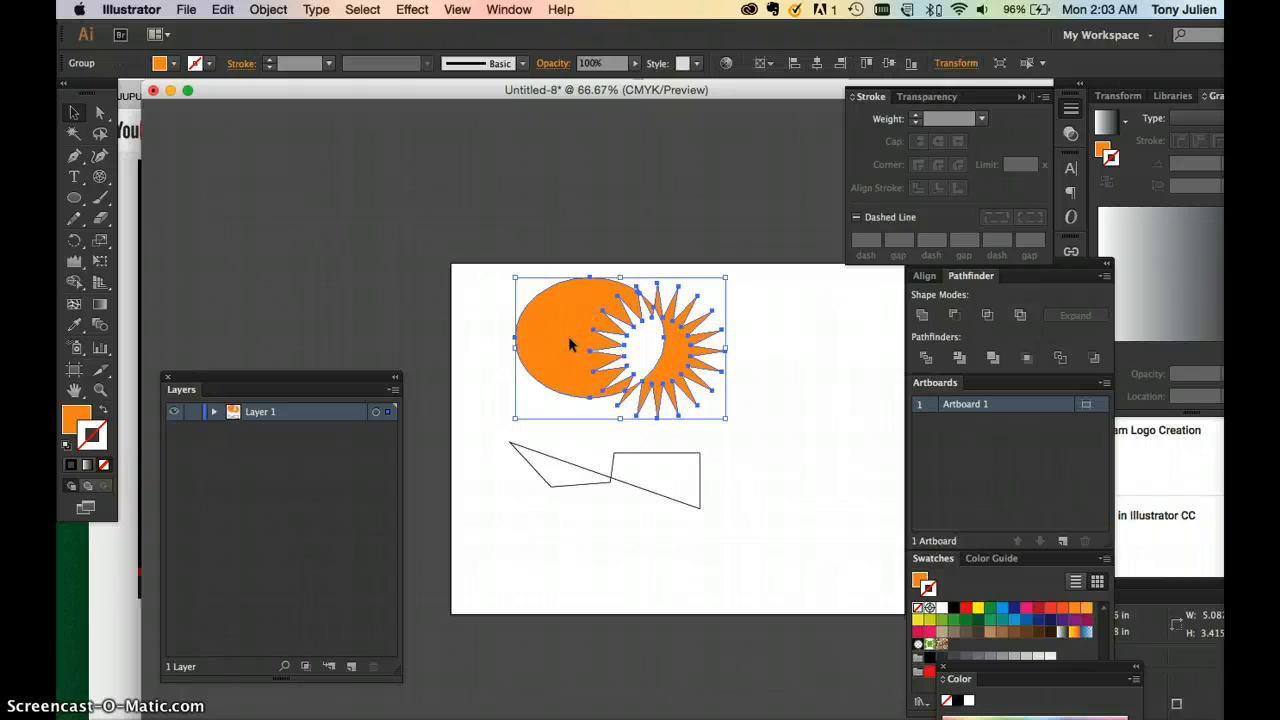
double_click(668, 362)
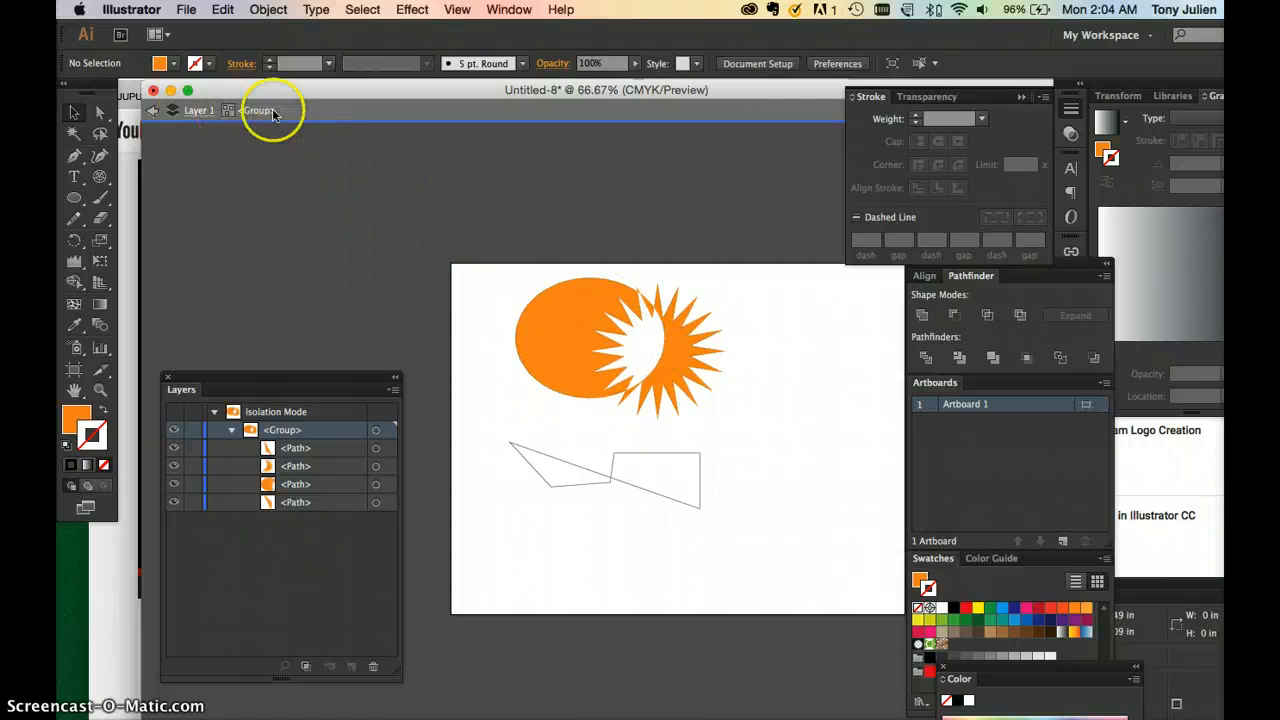
click(165, 114)
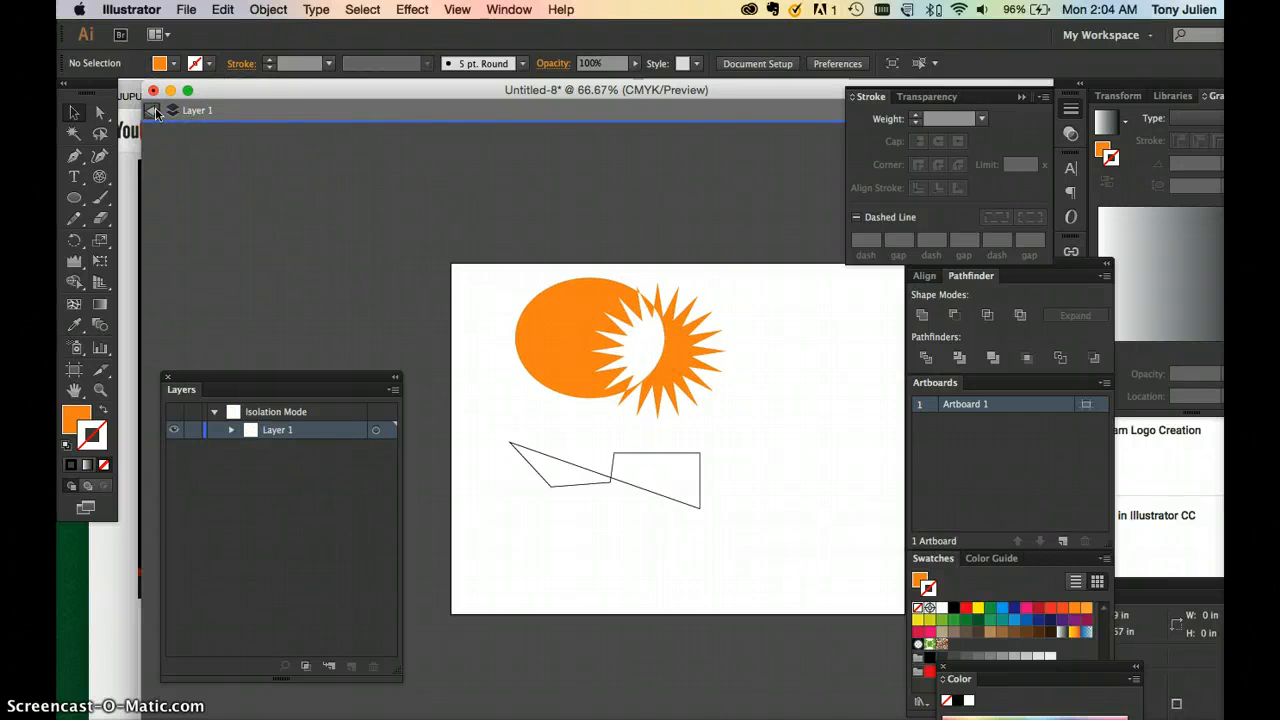
click(156, 112)
click(265, 206)
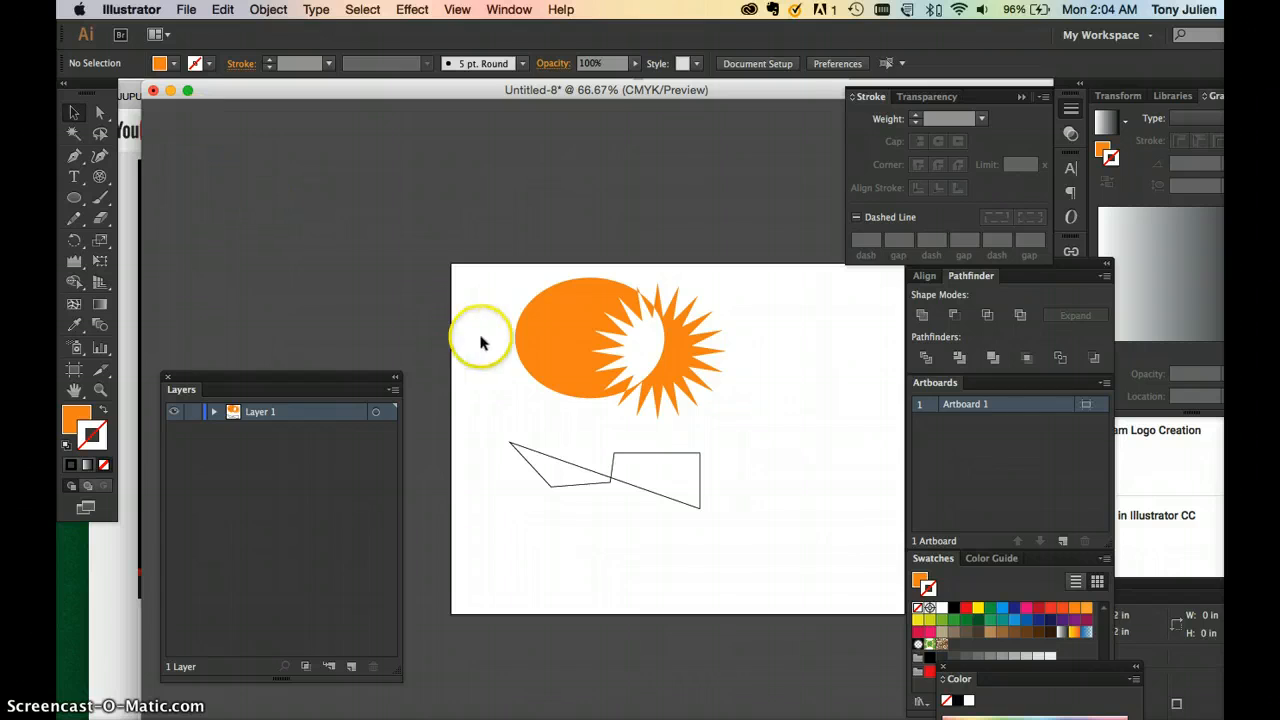
Delete the closed line shape below the orange group
click(540, 458)
key(Delete)
click(627, 497)
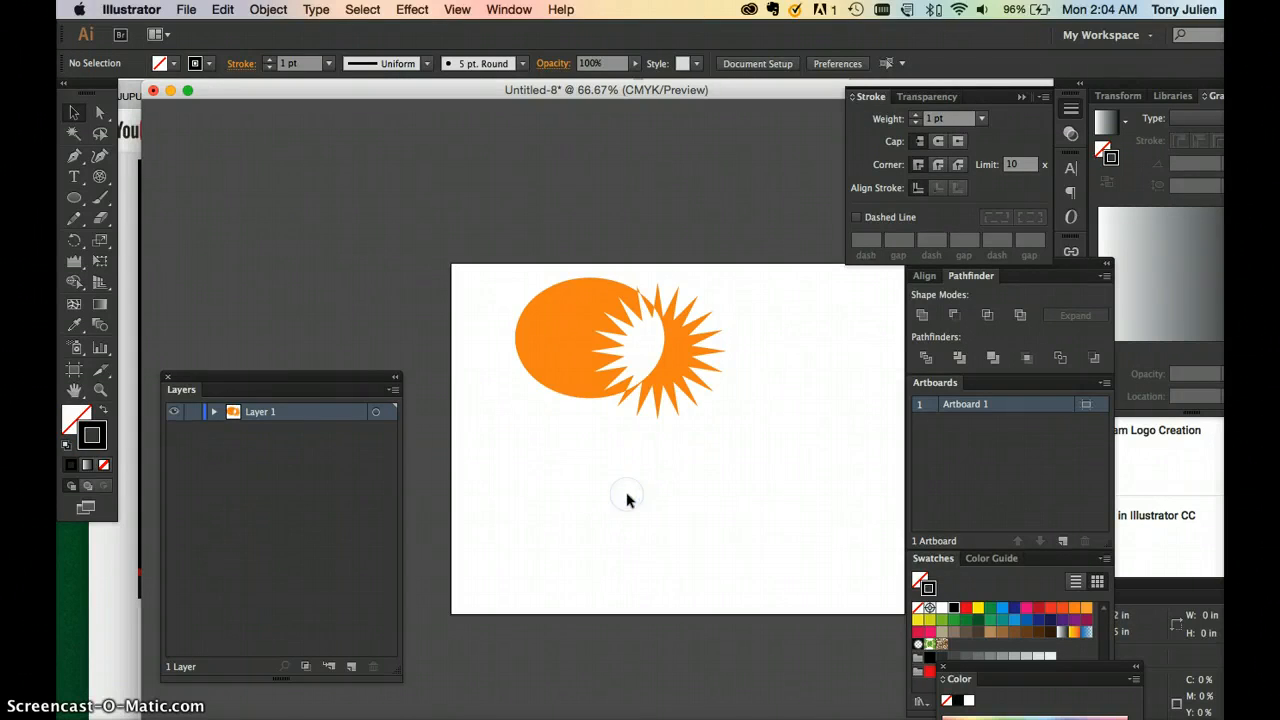
Draw a square about 2.17 in wide below the orange group, with a red fill and no stroke
click(75, 201)
drag(77, 205, 142, 196)
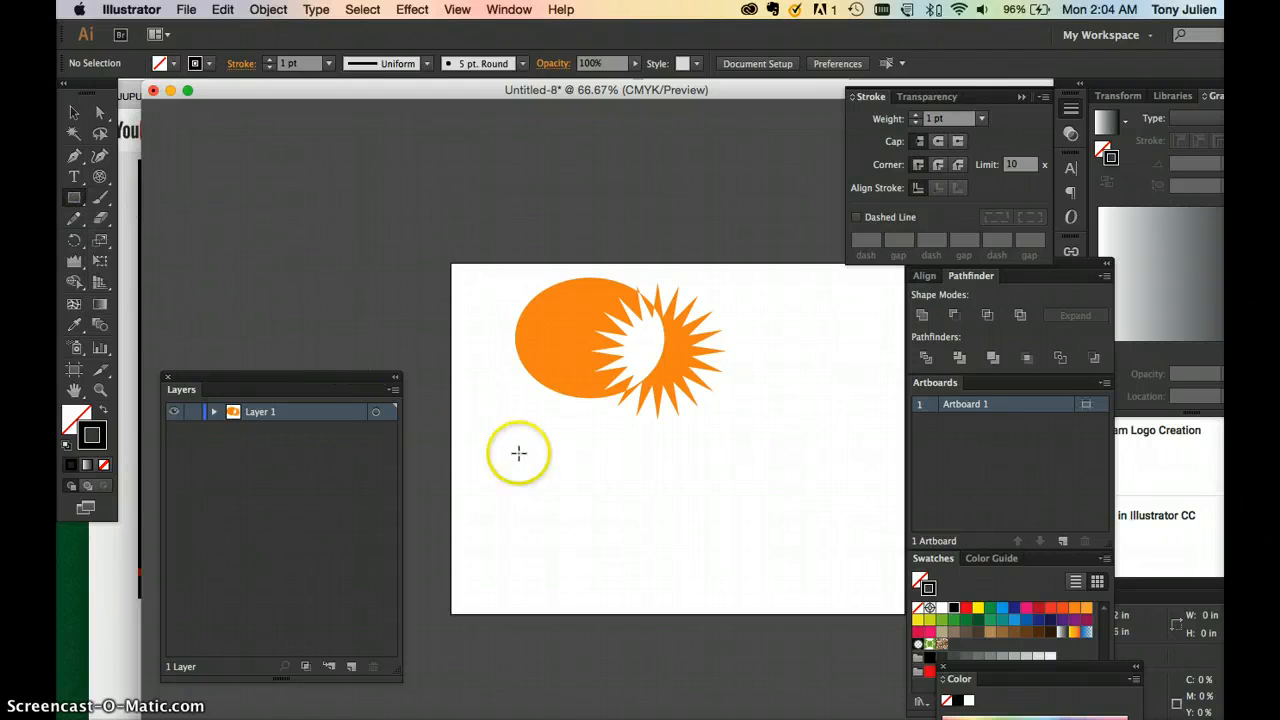
drag(571, 476, 661, 562)
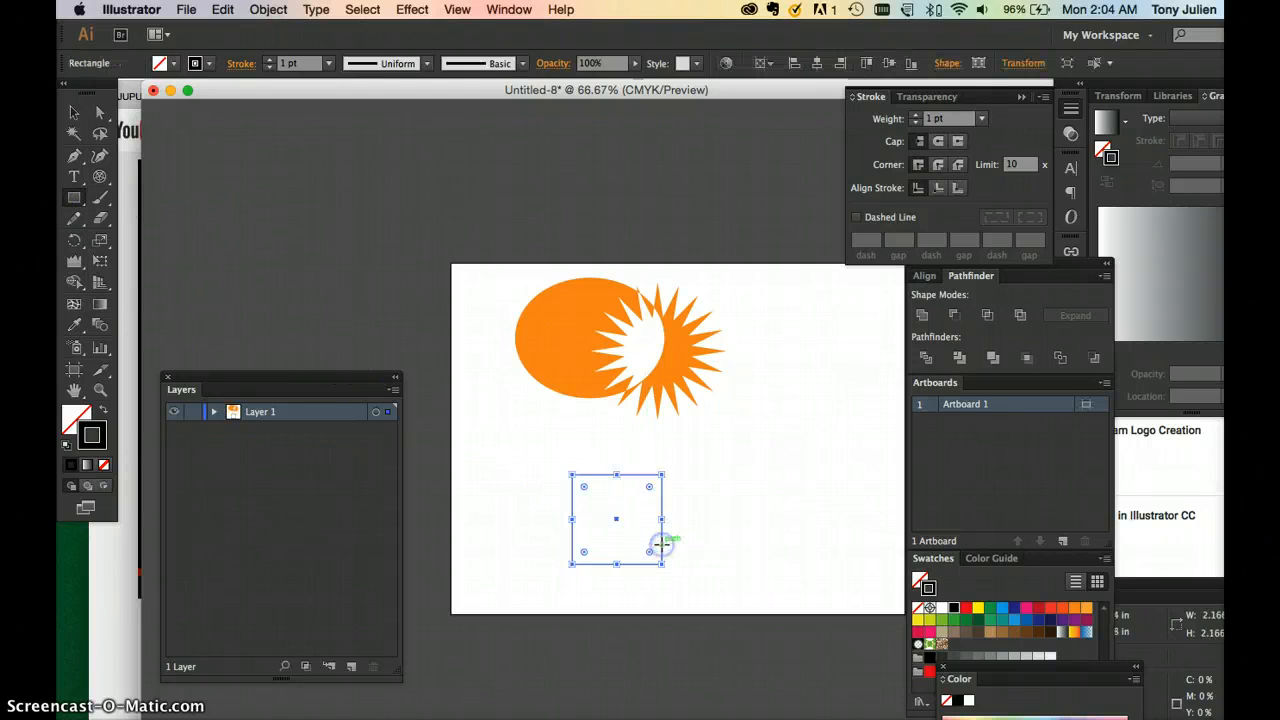
click(965, 608)
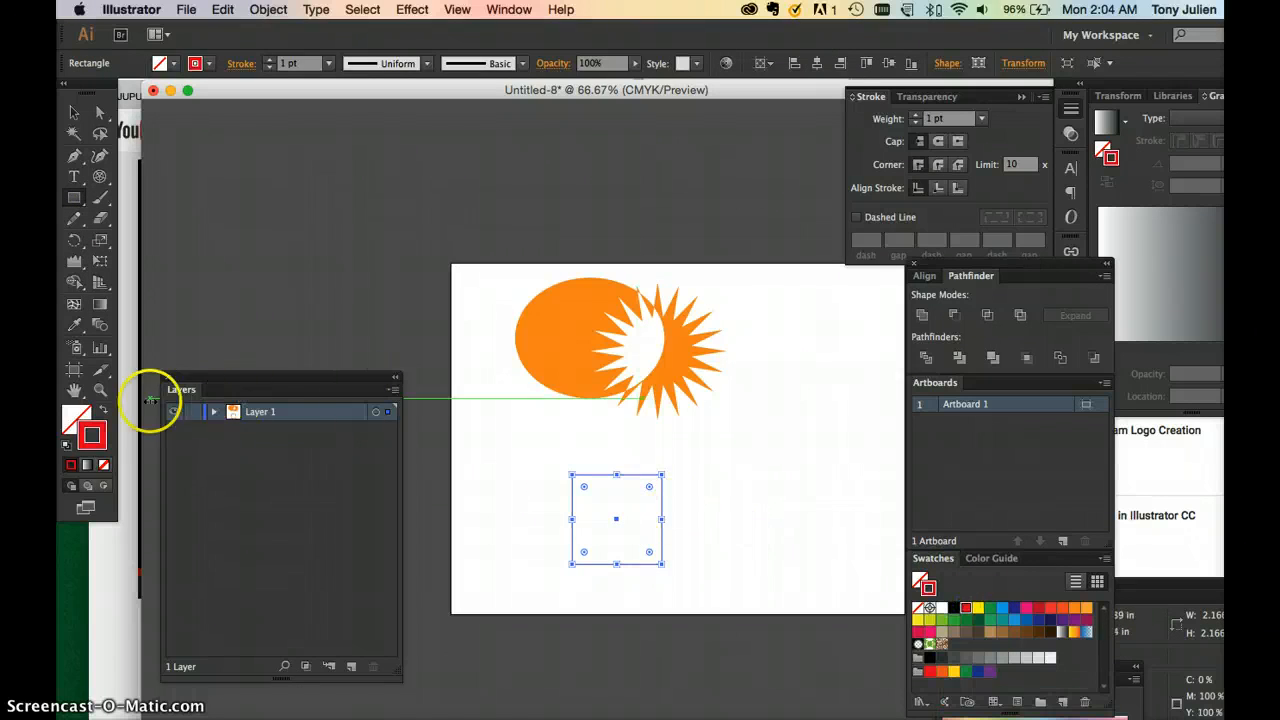
click(100, 410)
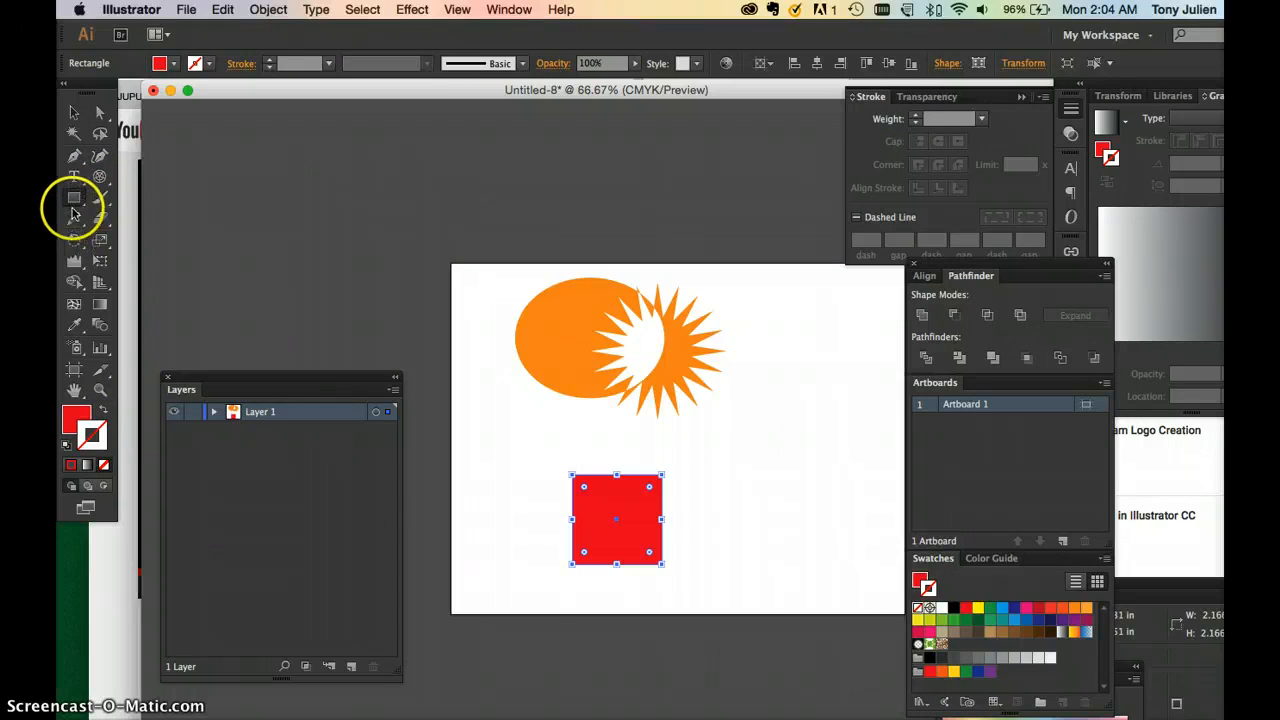
Place a red many-pointed star about 3.28 in wide beside the red square with the Star tool
drag(74, 202, 140, 281)
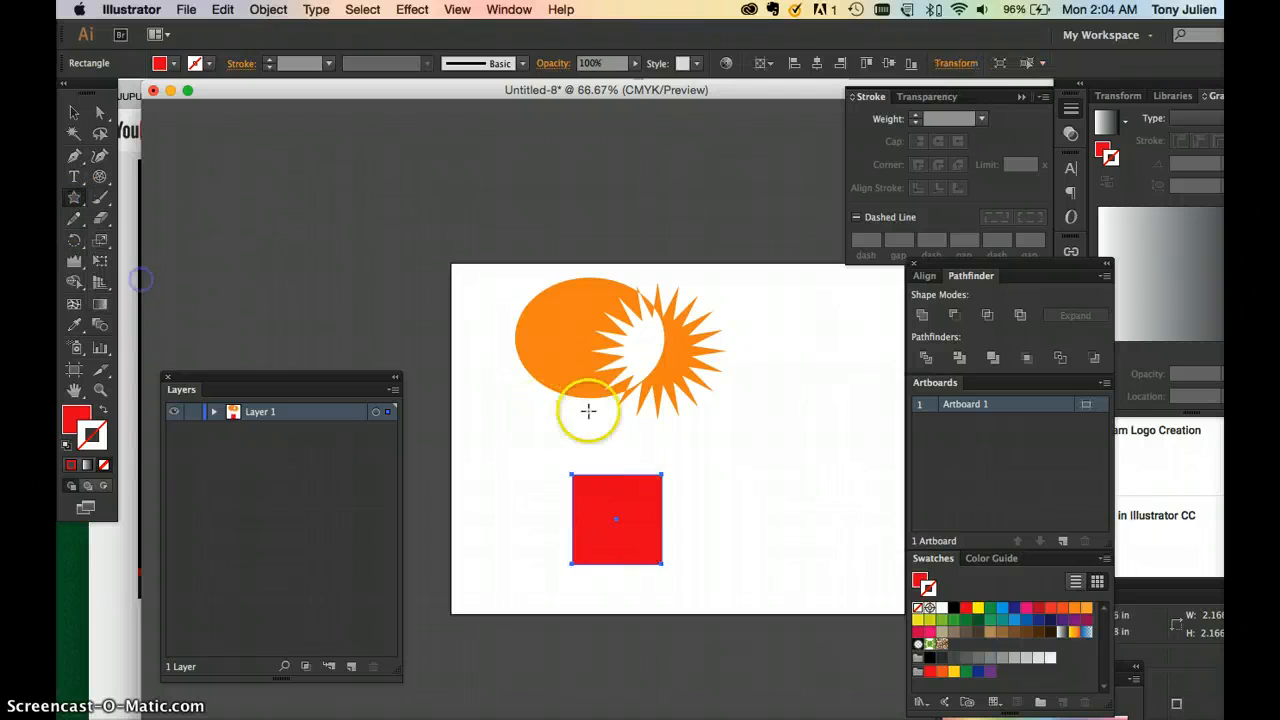
click(811, 466)
click(429, 447)
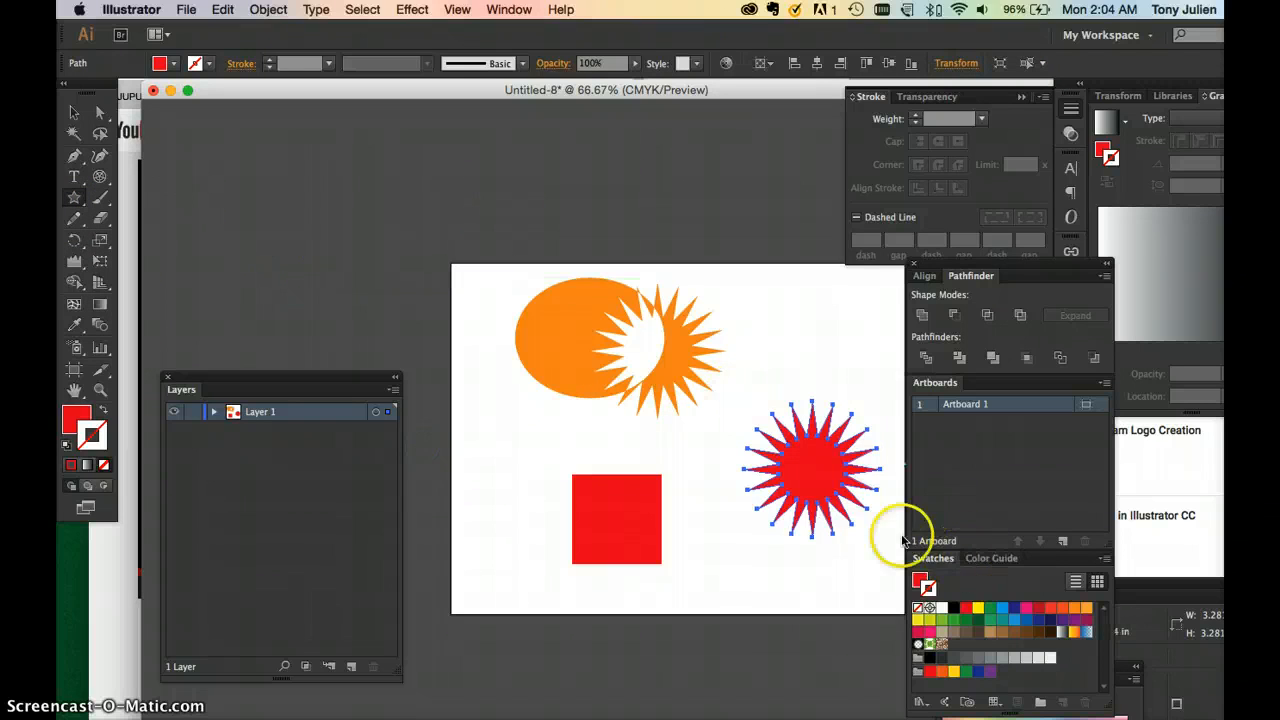
Give the many-pointed star an orange fill and a 1 pt red stroke
click(1062, 608)
click(74, 113)
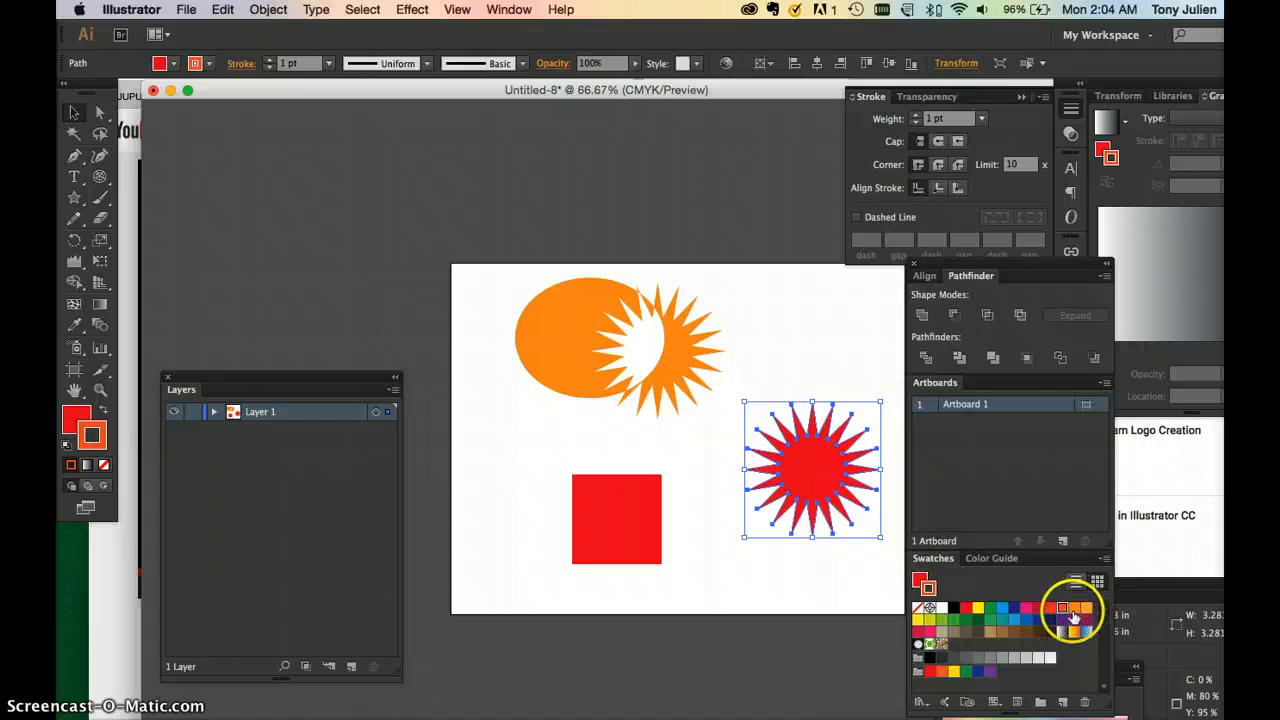
click(103, 410)
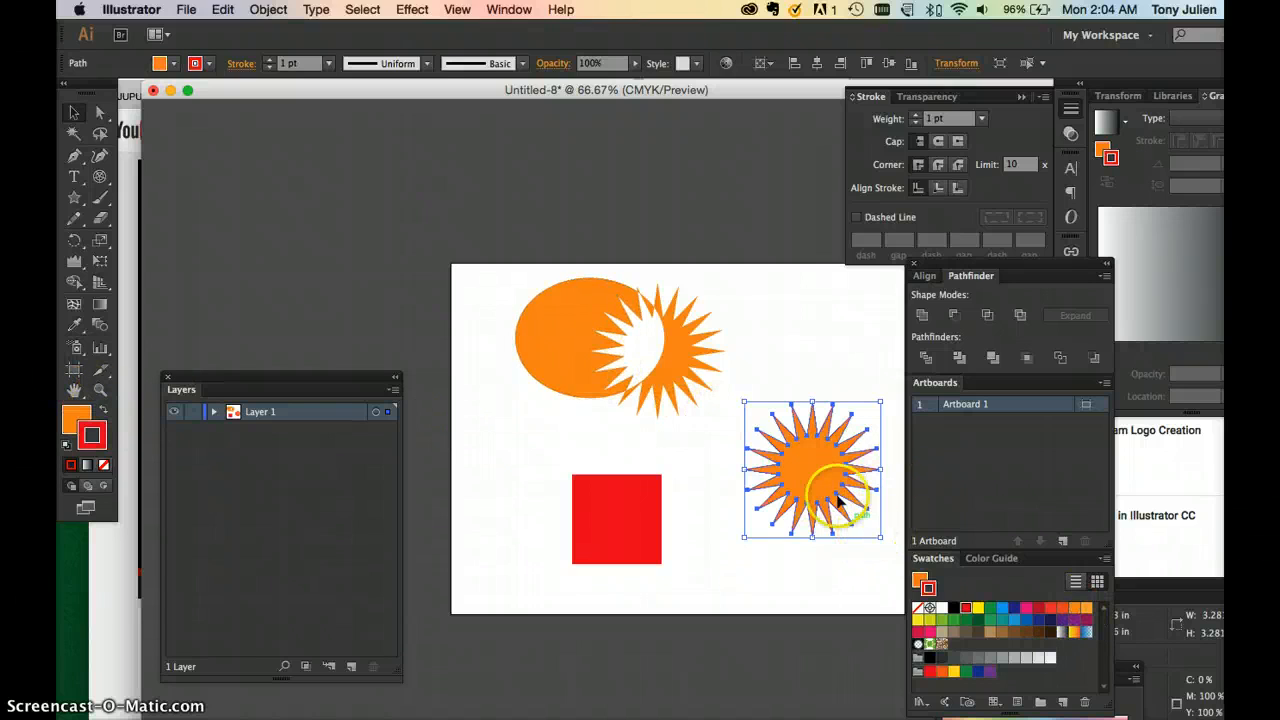
Move the star over the red square and send it to the back
drag(800, 483, 624, 529)
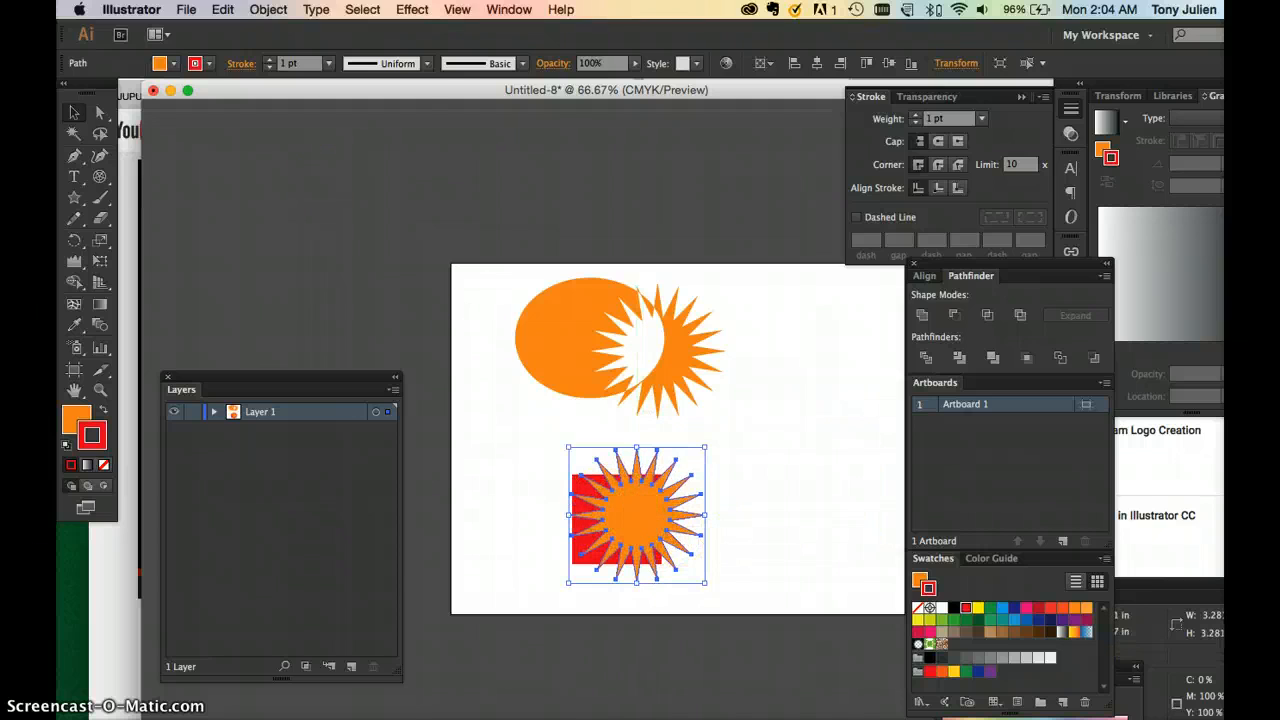
click(268, 9)
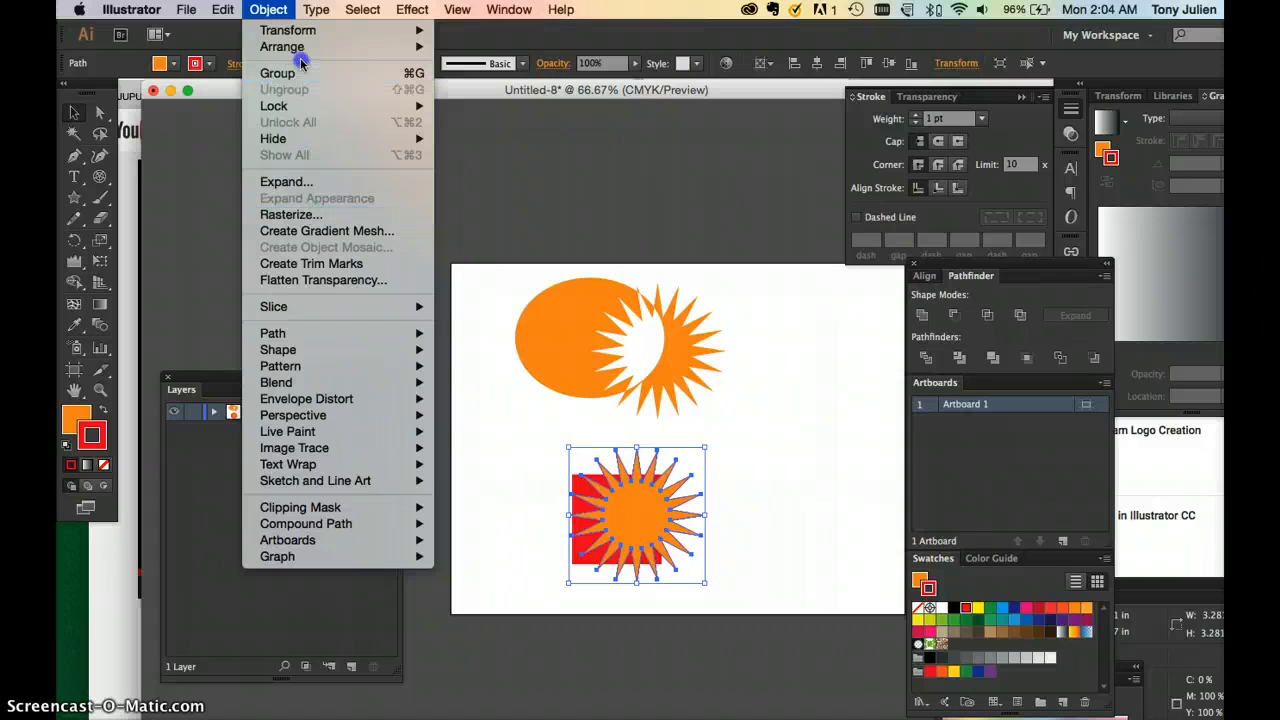
mouse_move(300, 46)
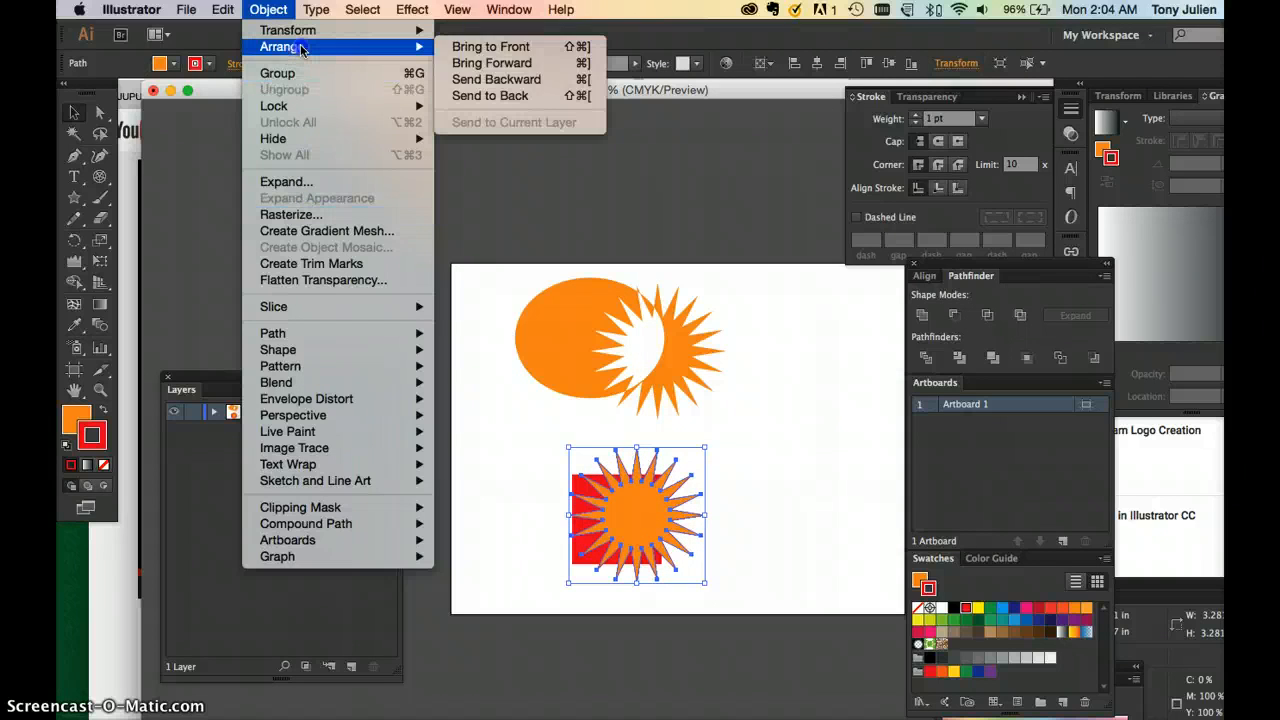
click(485, 96)
click(759, 521)
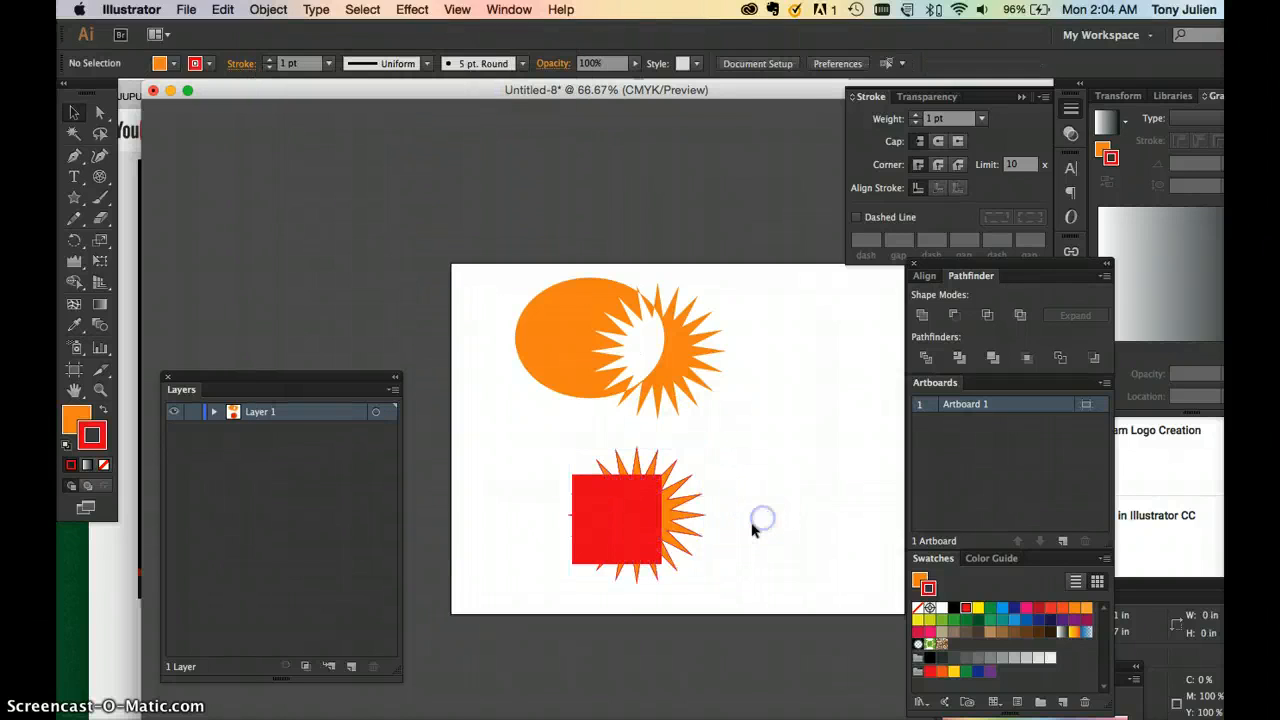
Select the red square together with the star behind it and make a clipping mask from them
click(649, 529)
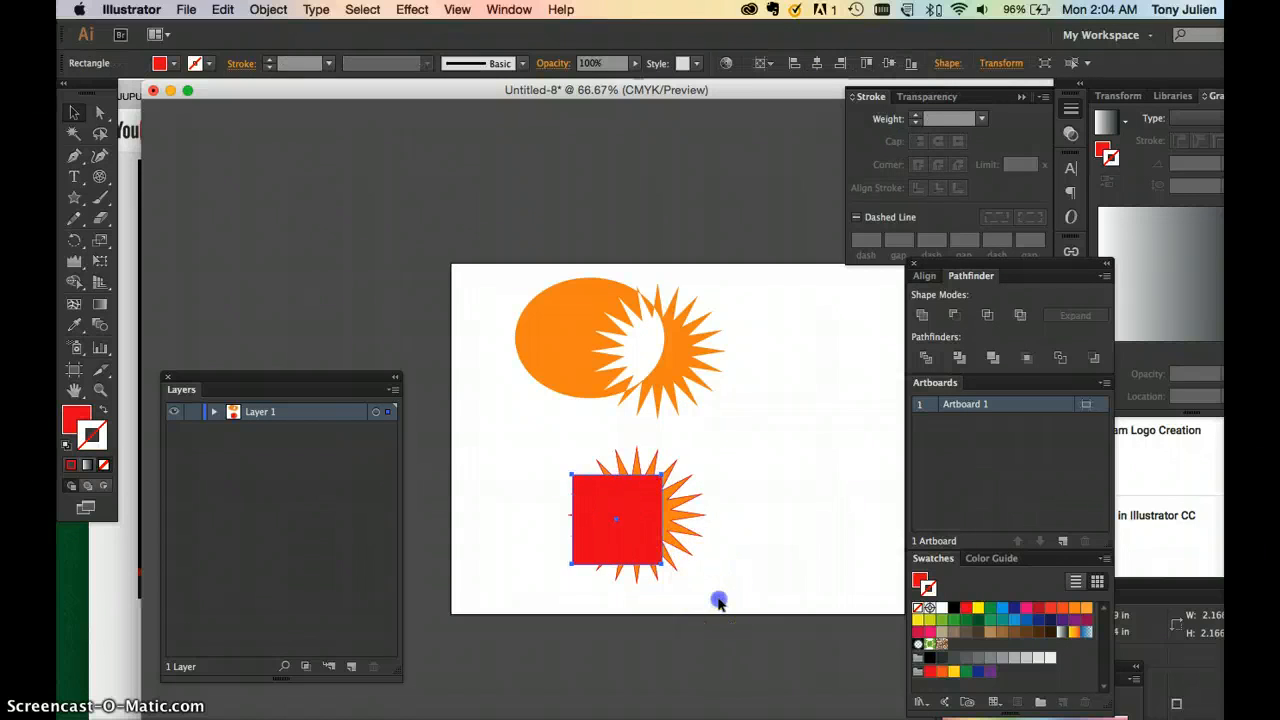
drag(624, 521, 600, 507)
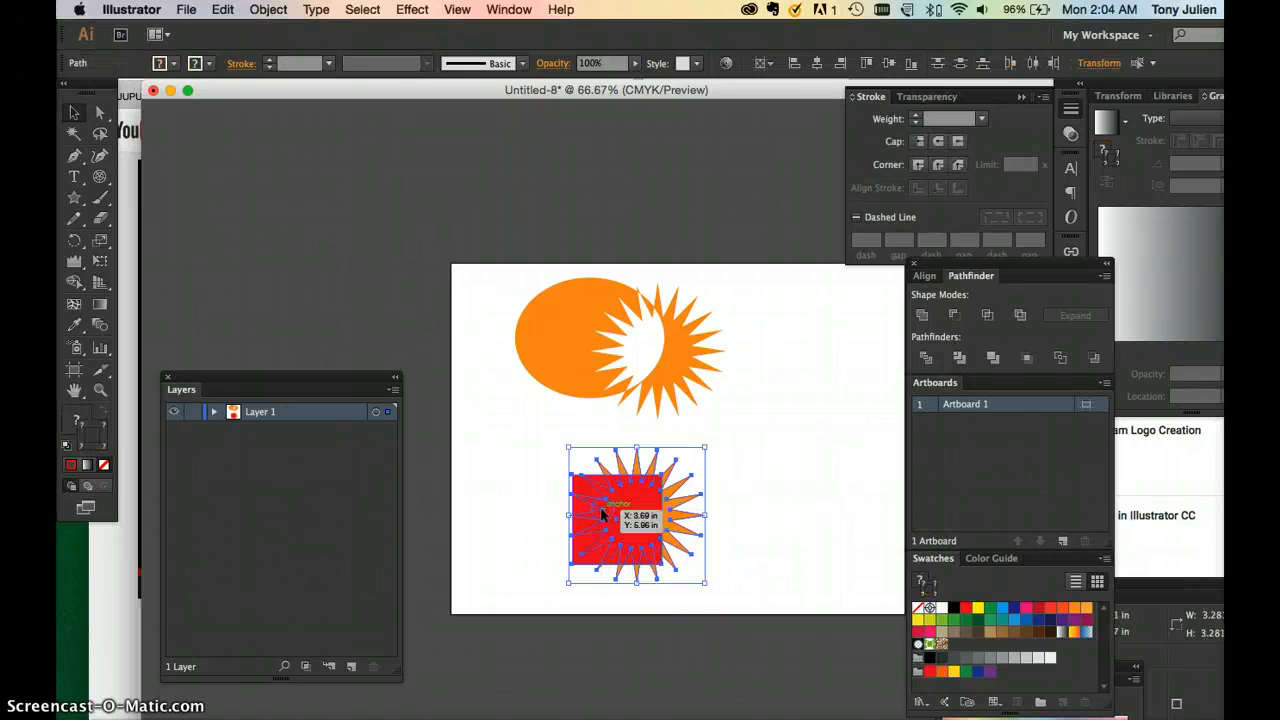
key(super+equal)
key(super+equal)
scroll(600, 507, down, 5)
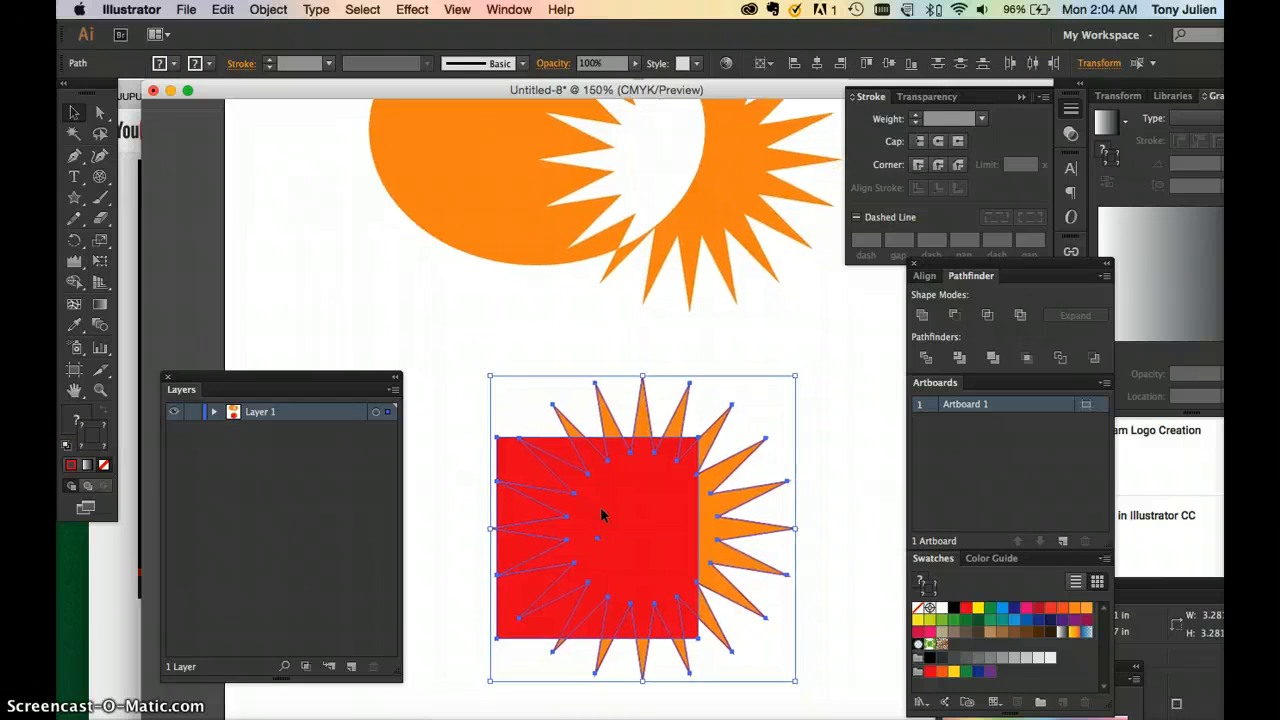
click(268, 9)
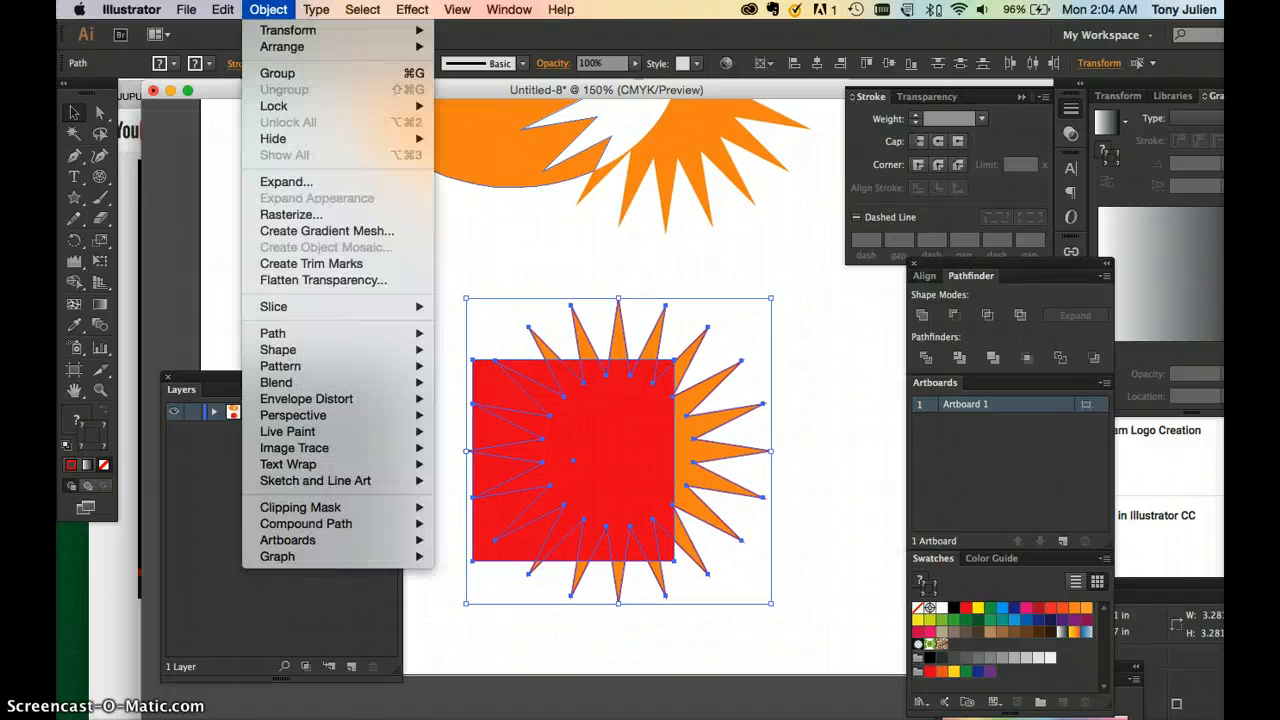
mouse_move(318, 510)
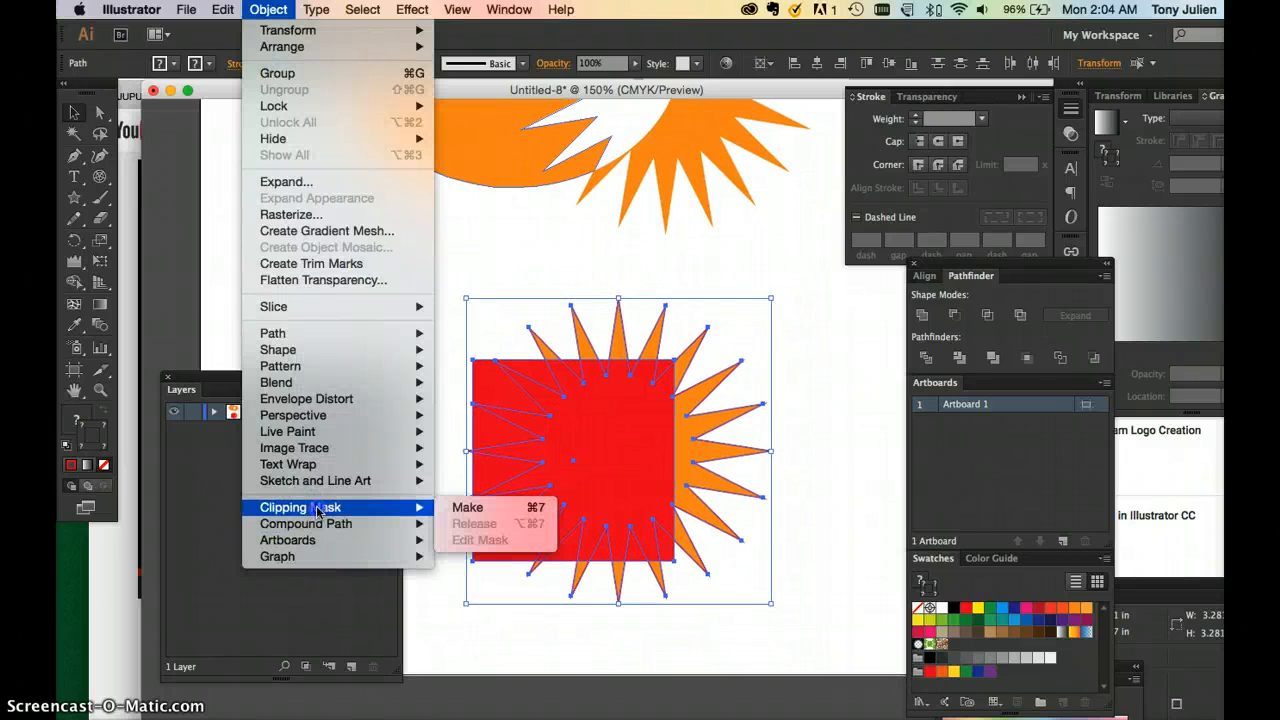
click(467, 508)
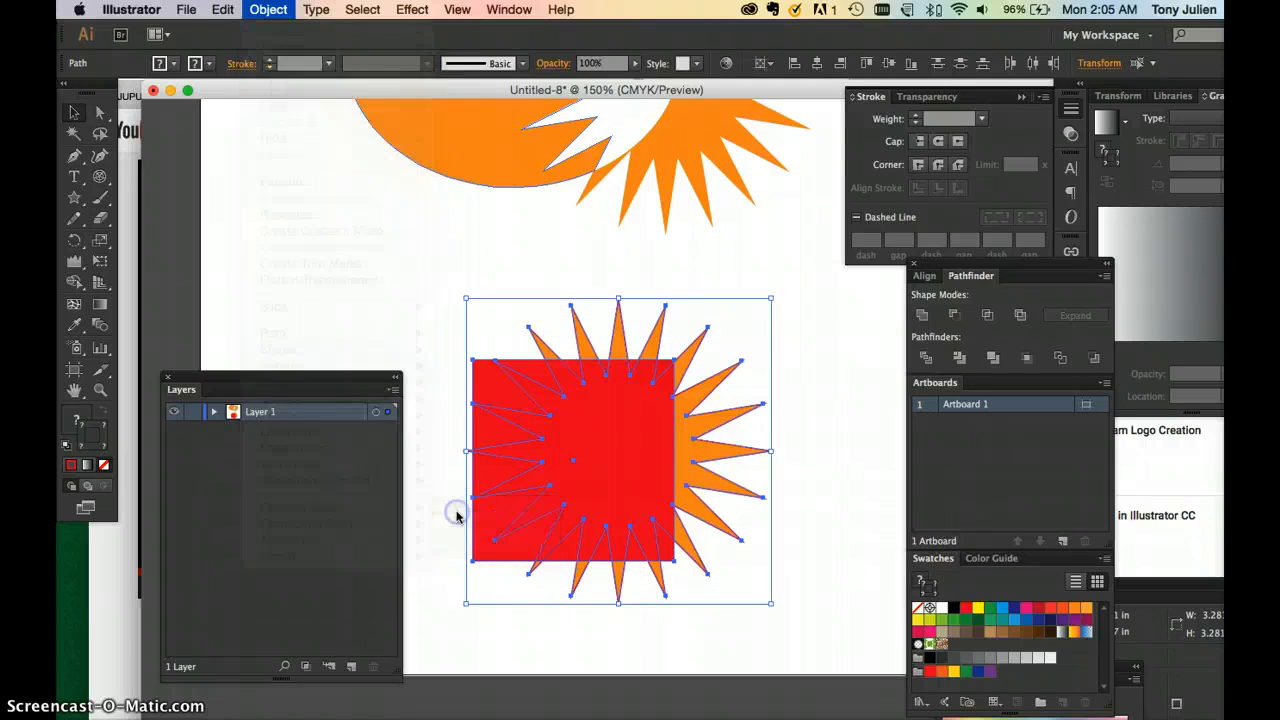
Directly select the square clipping path and give it a blue fill (C=70 M=15 Y=0 K=0) with no stroke
click(100, 112)
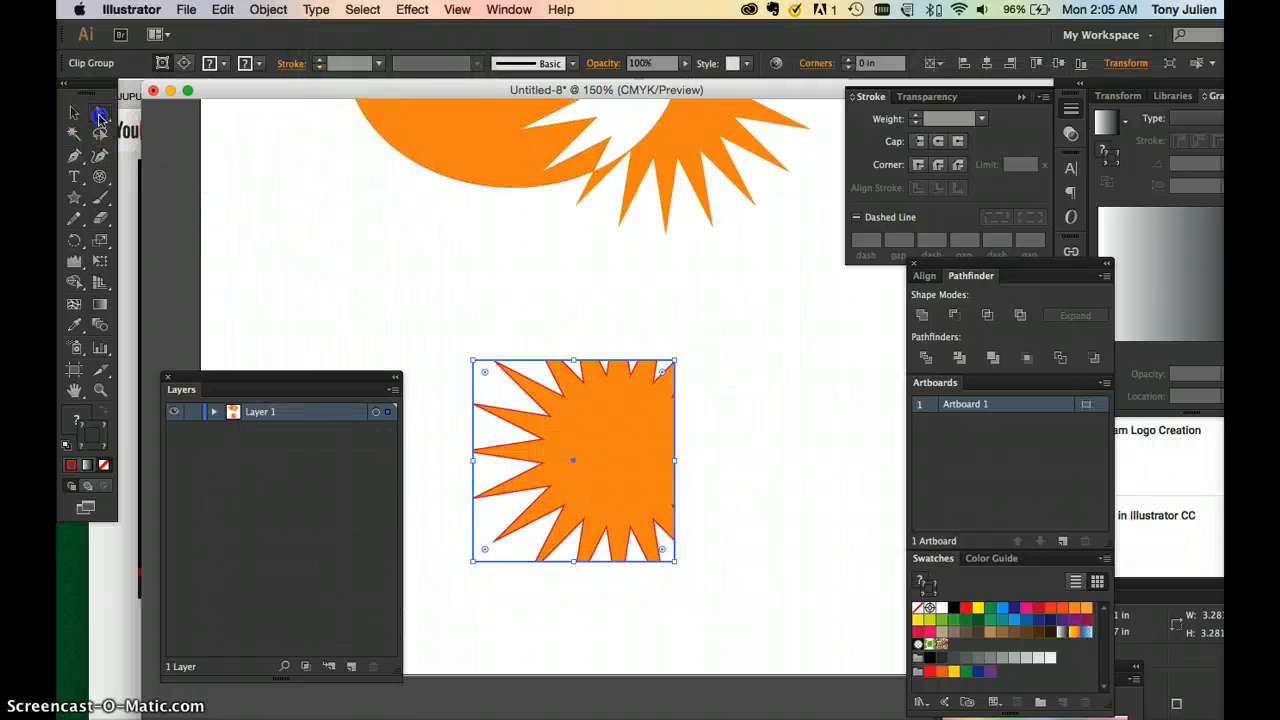
click(268, 261)
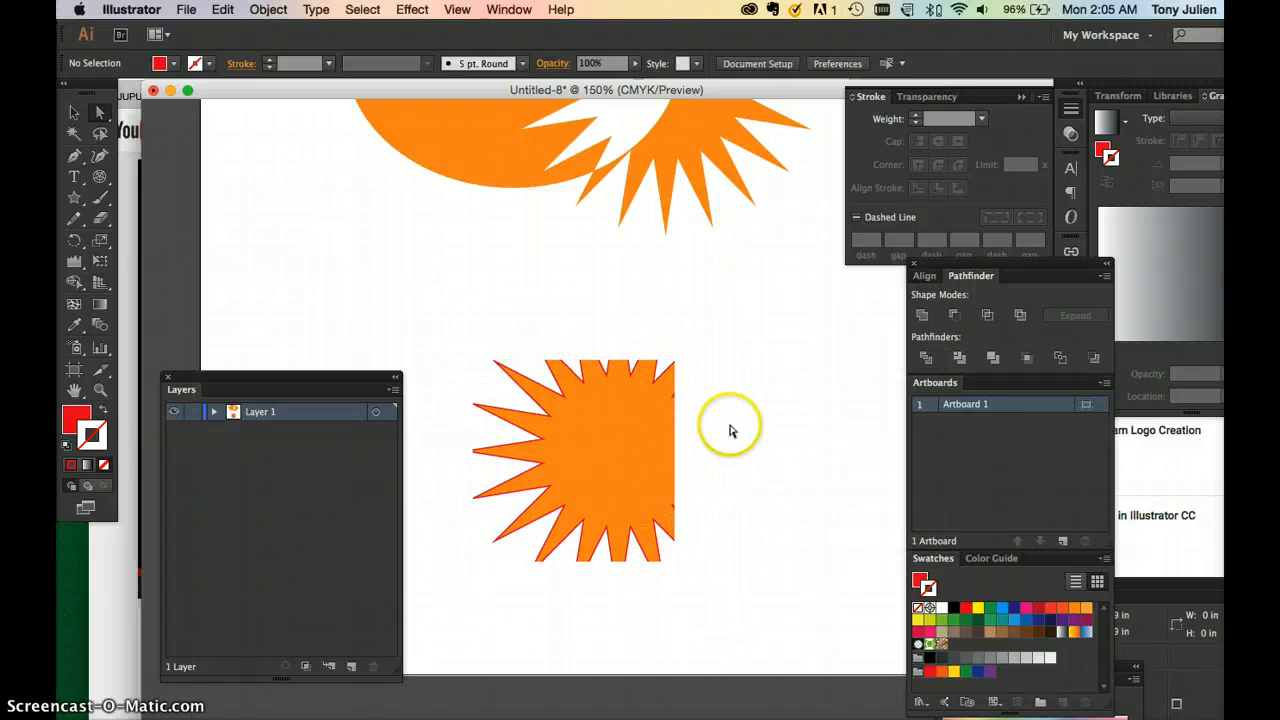
click(476, 372)
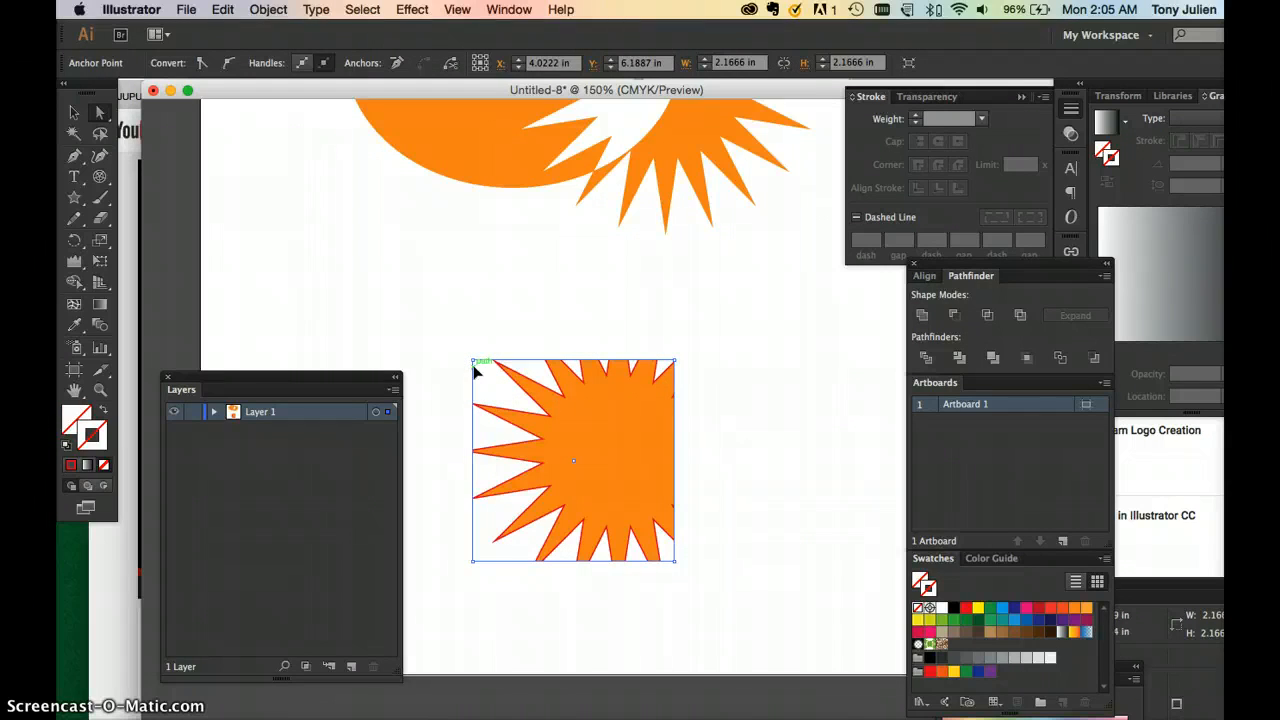
click(1014, 621)
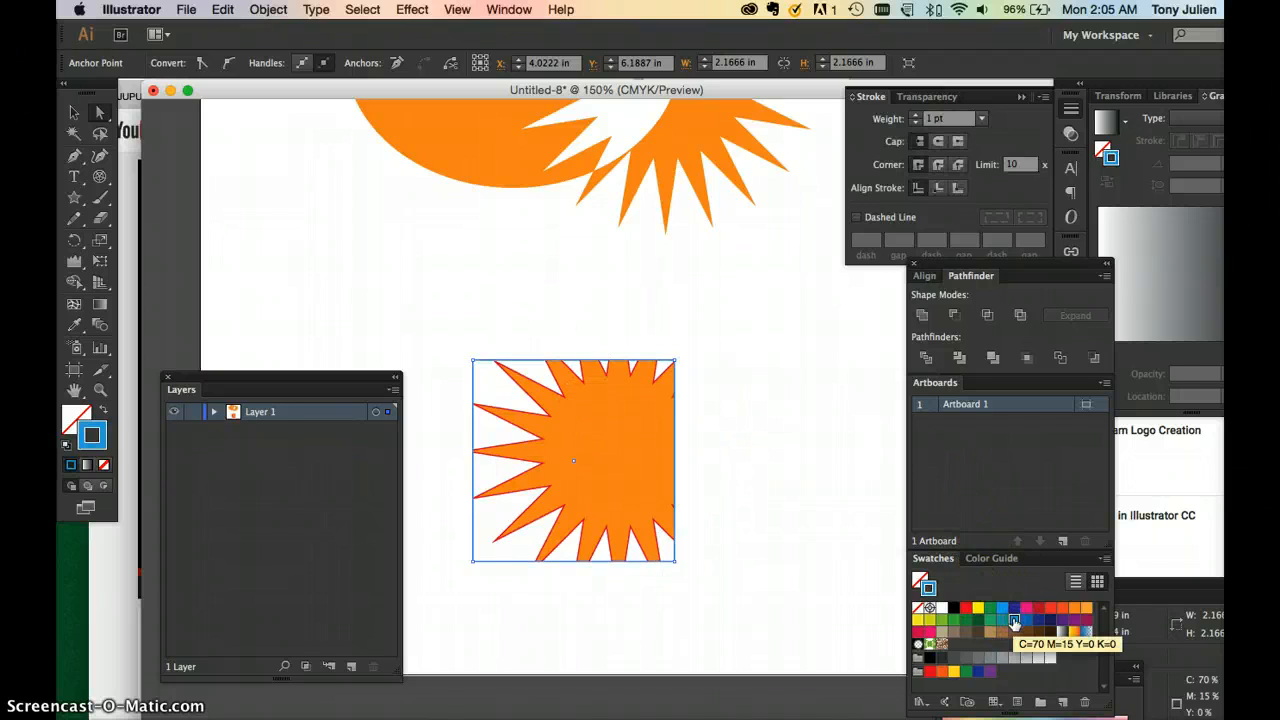
click(102, 412)
click(697, 486)
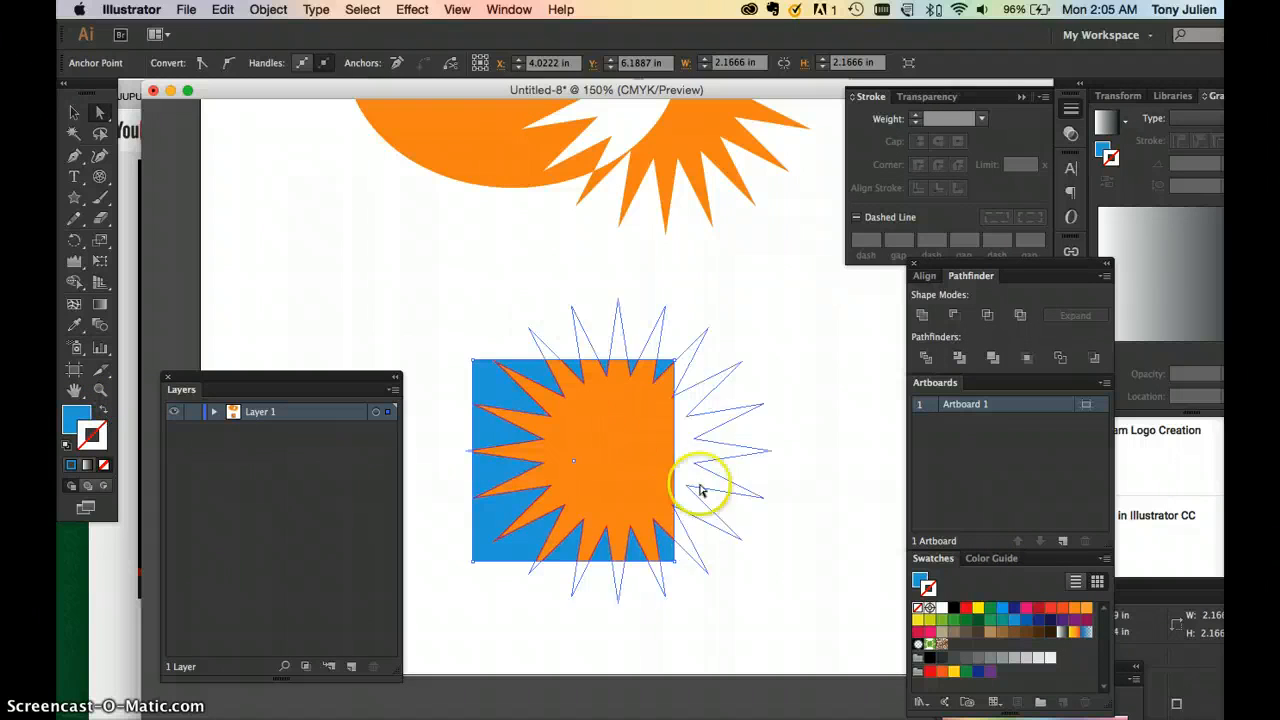
Directly select the clipped star and try a dark green fill with an orange stroke, followed by a magenta fill
click(640, 483)
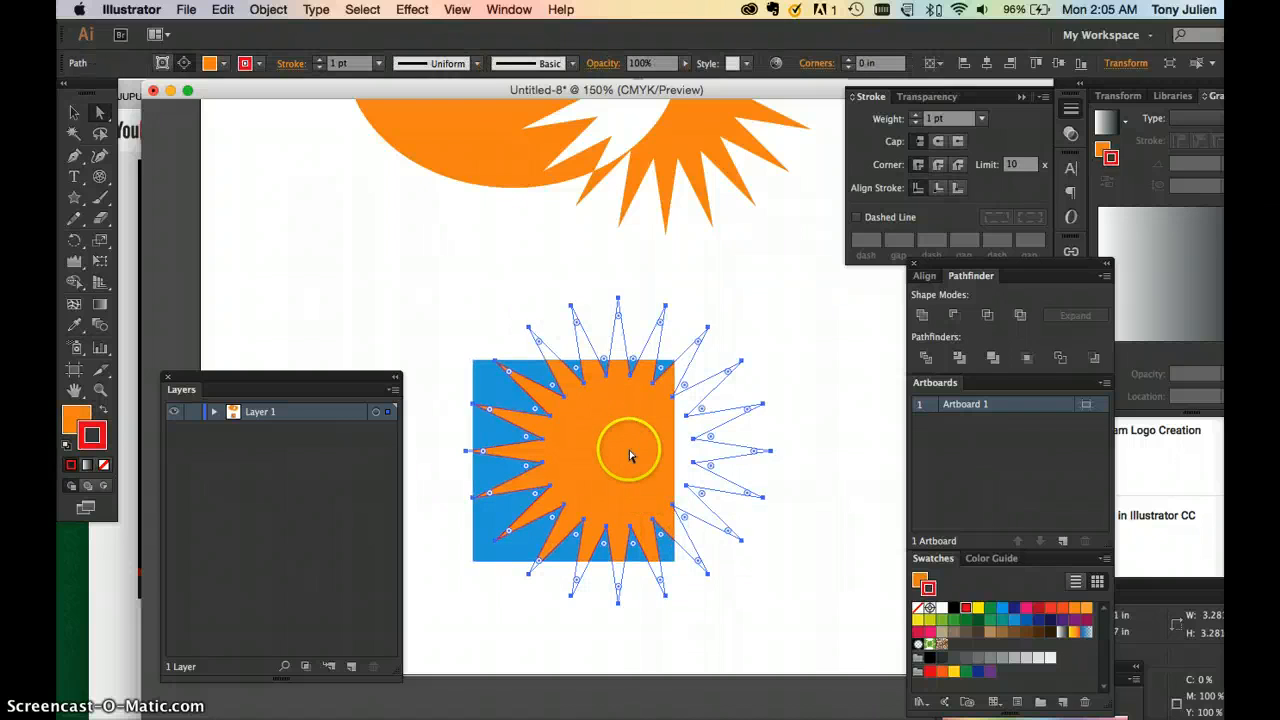
click(978, 621)
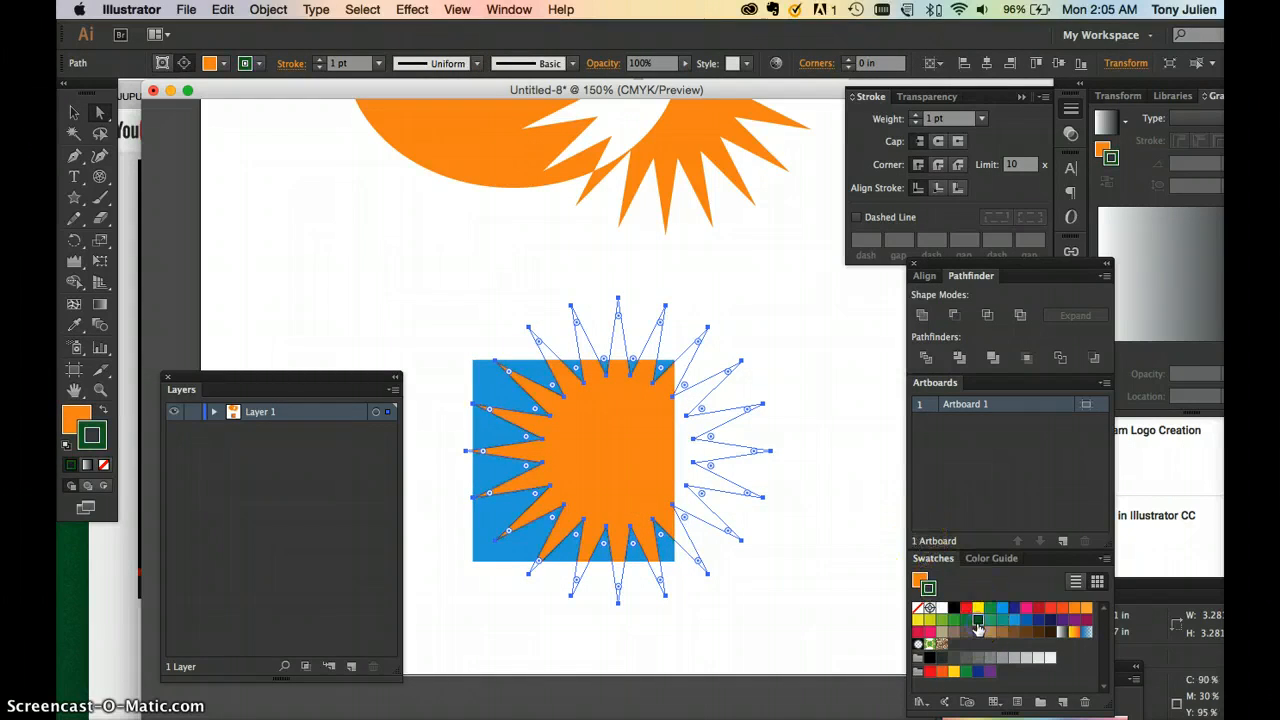
click(103, 411)
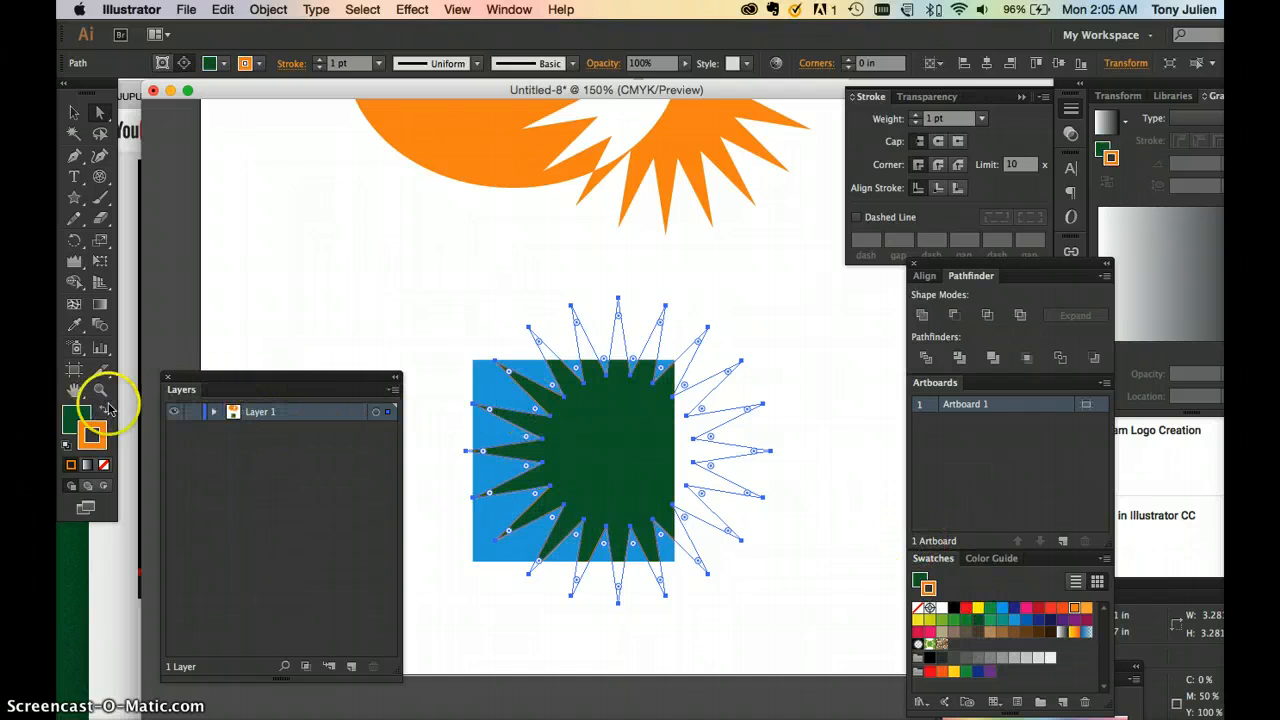
click(79, 418)
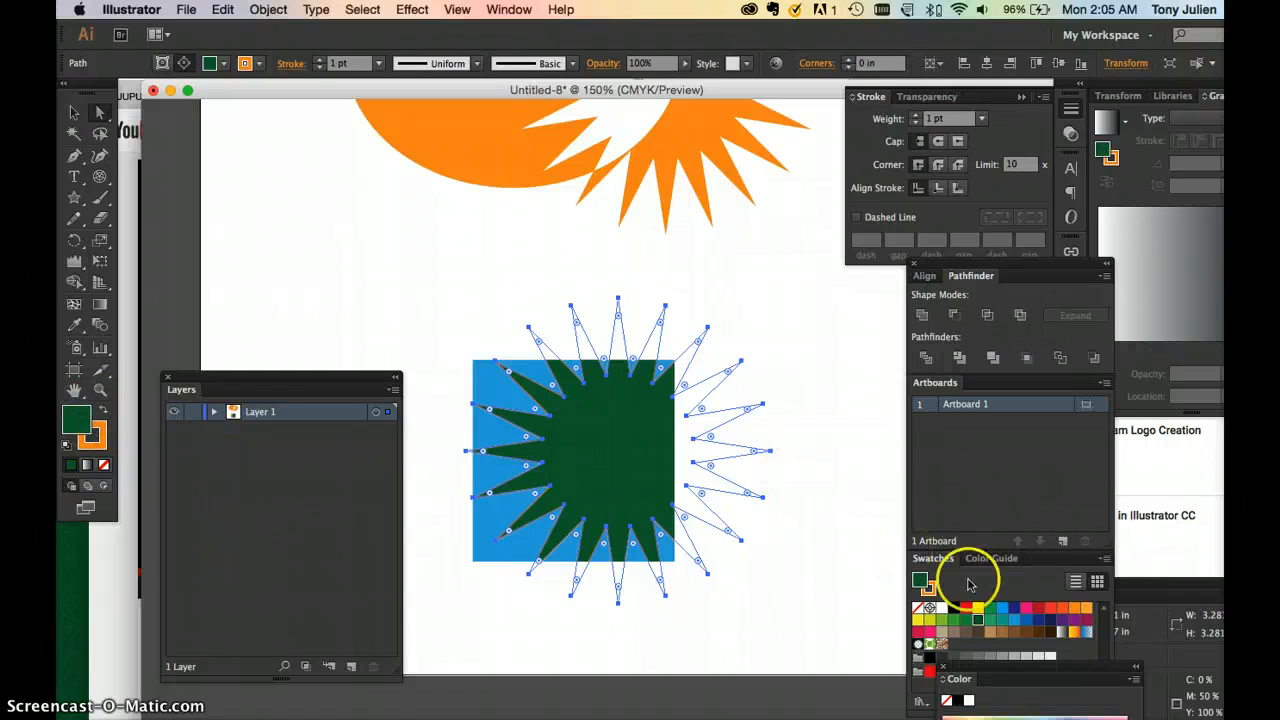
click(1026, 607)
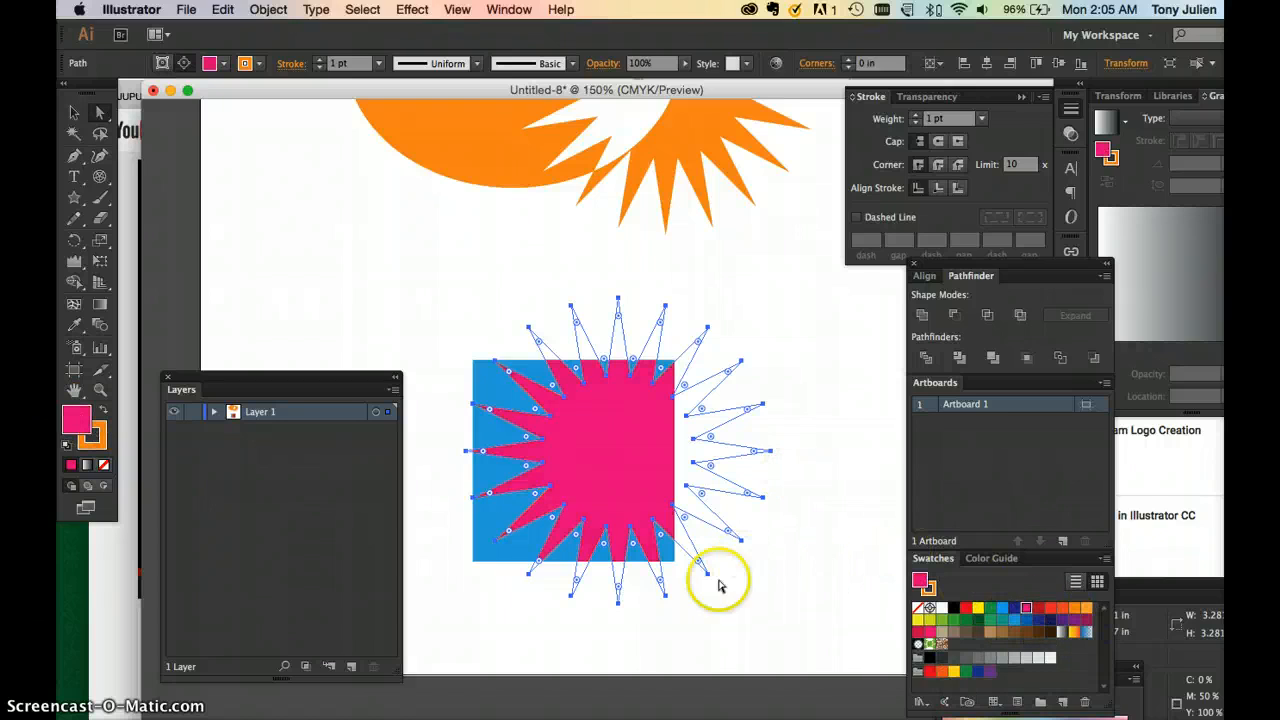
Set the clipped star back to an orange fill and remove its stroke
click(1076, 610)
click(791, 592)
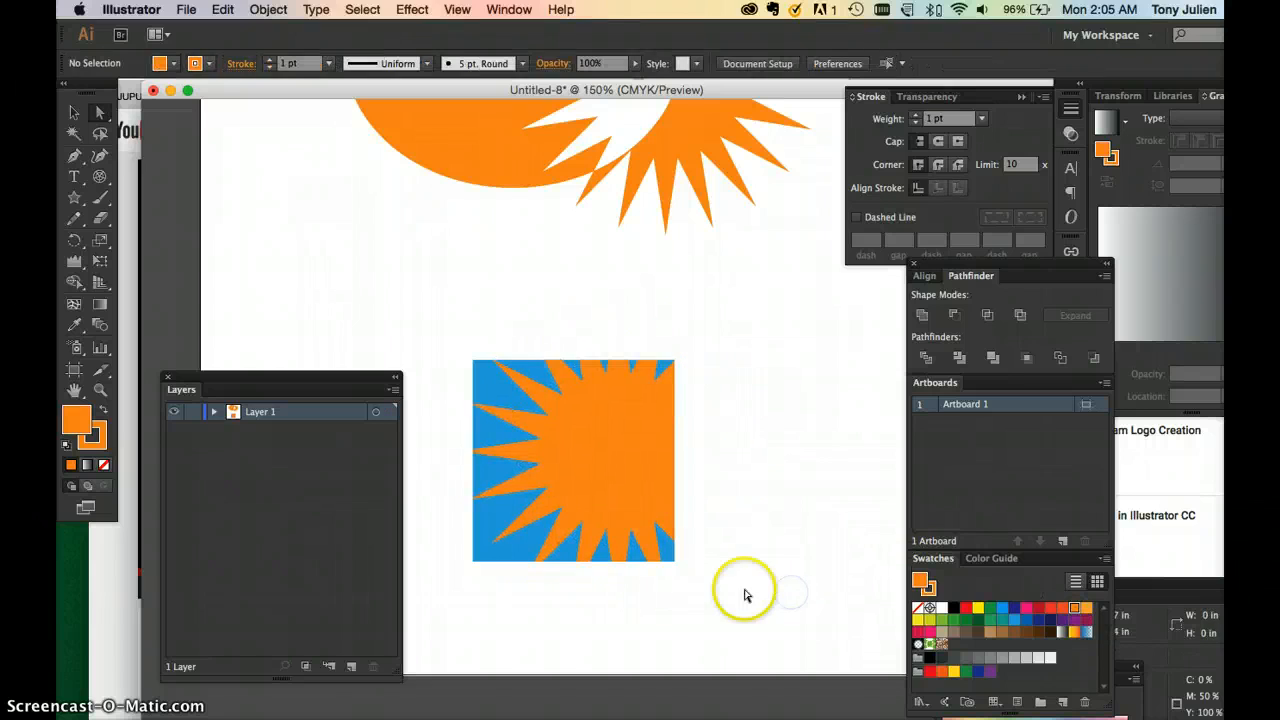
click(596, 468)
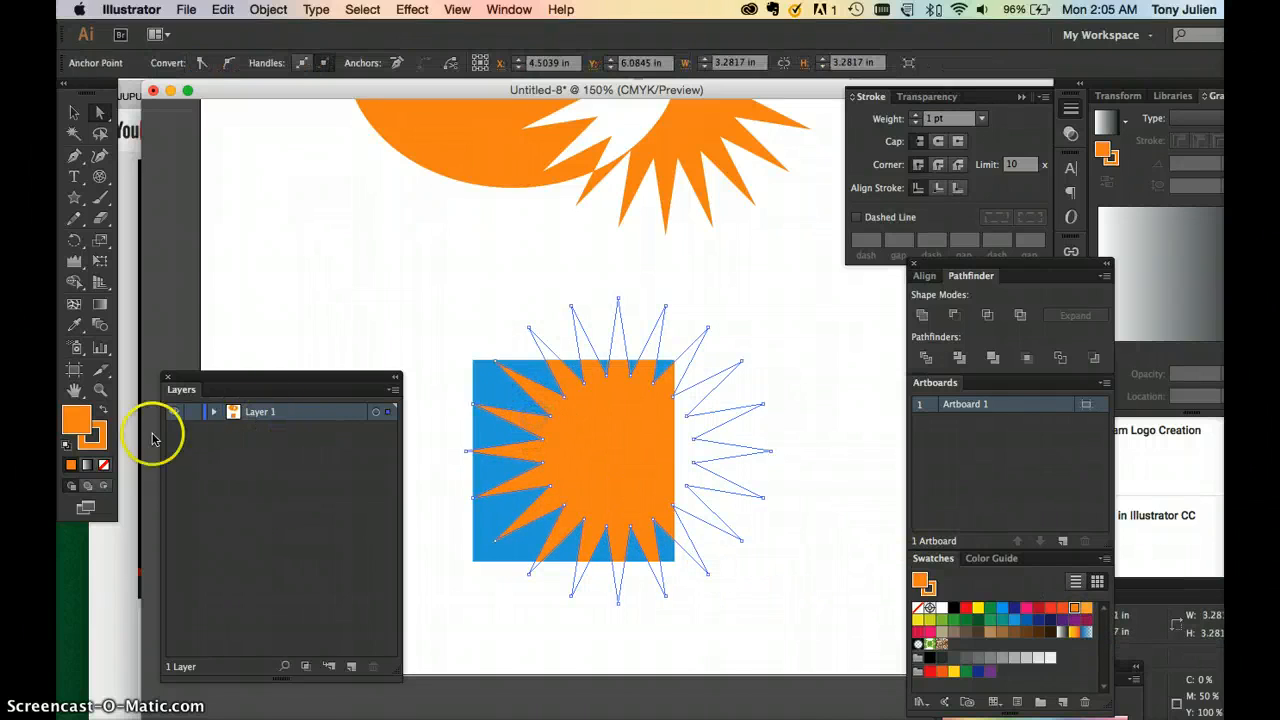
click(92, 432)
click(104, 465)
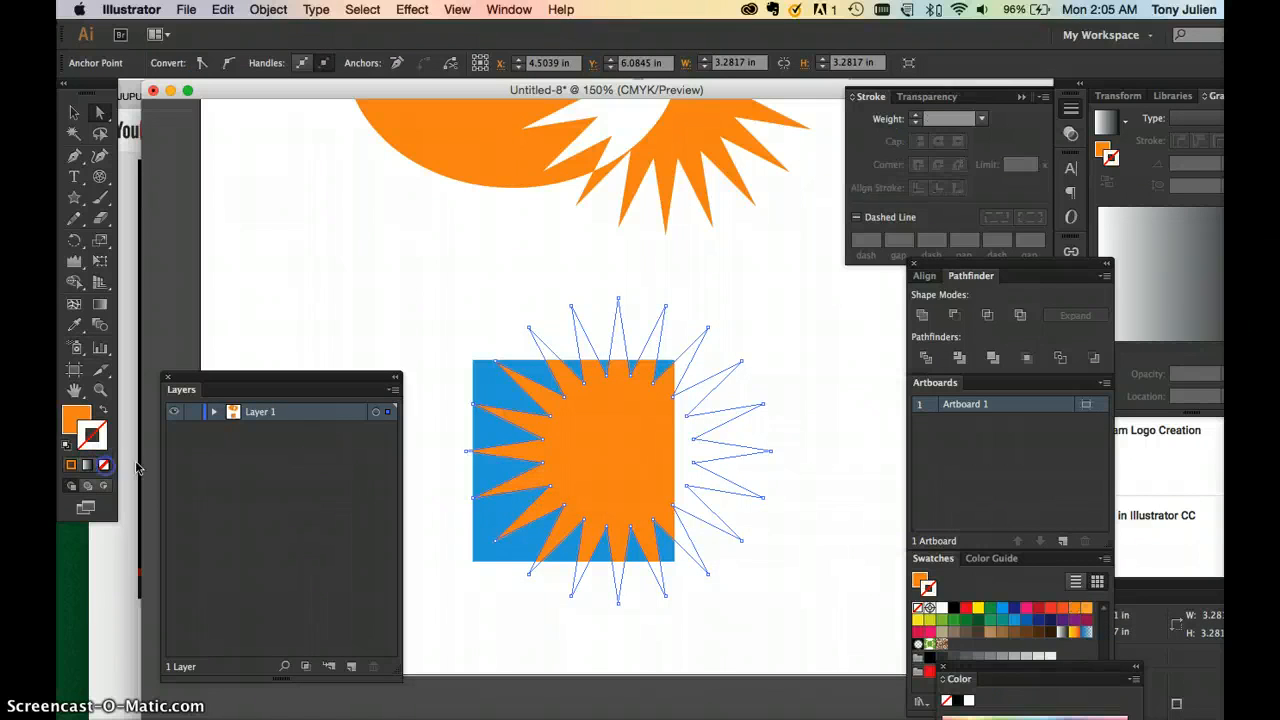
click(501, 604)
Recolor the clipped star with a light green fill and an orange stroke, and leave everything deselected
key(super+minus)
click(617, 443)
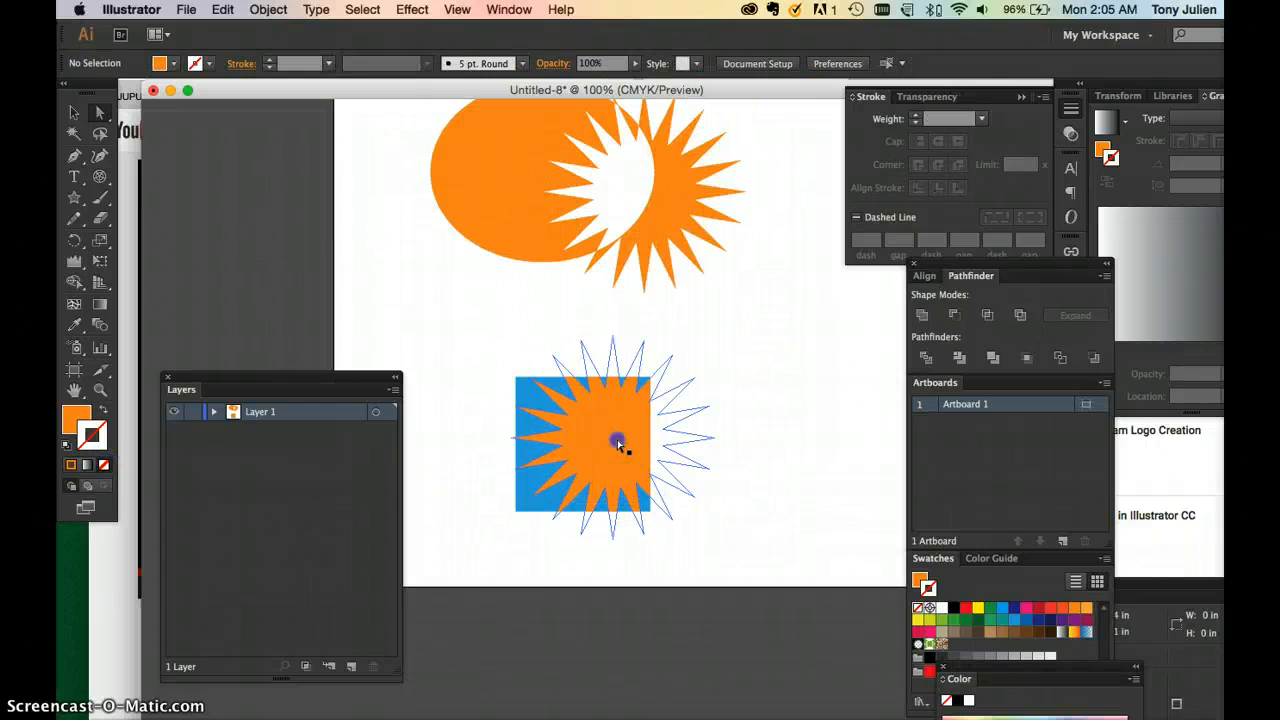
click(941, 620)
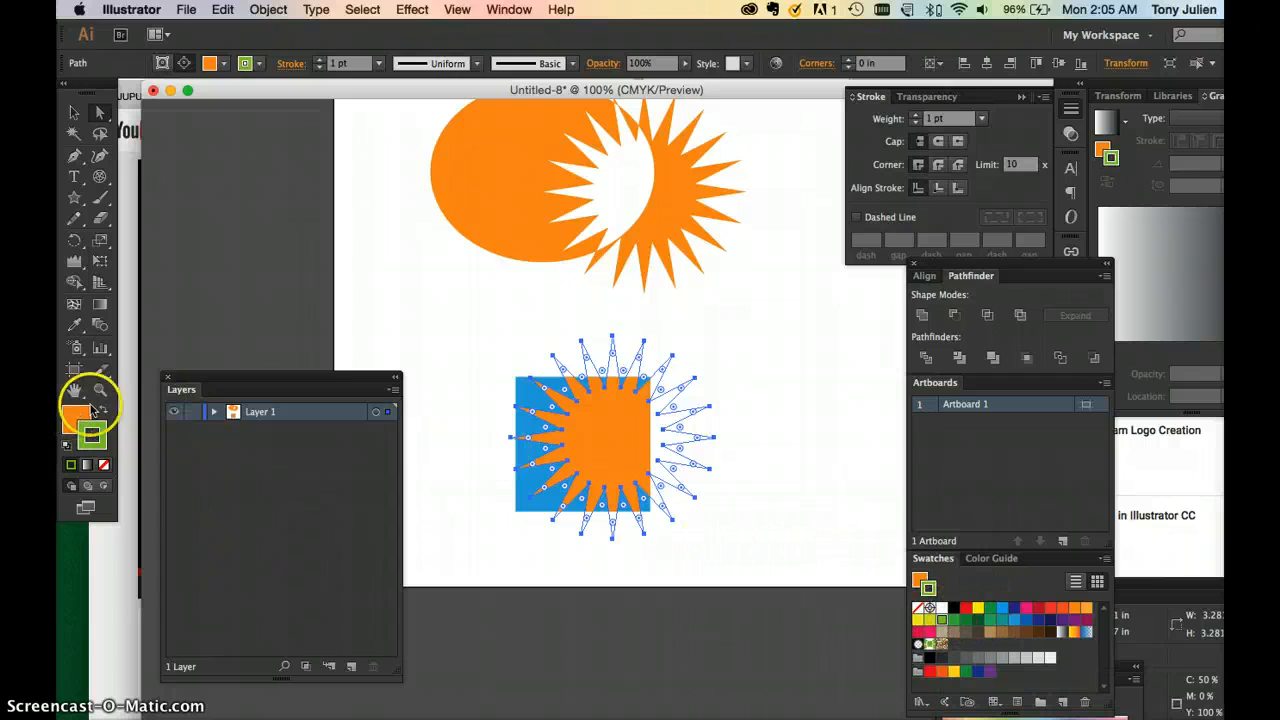
click(544, 540)
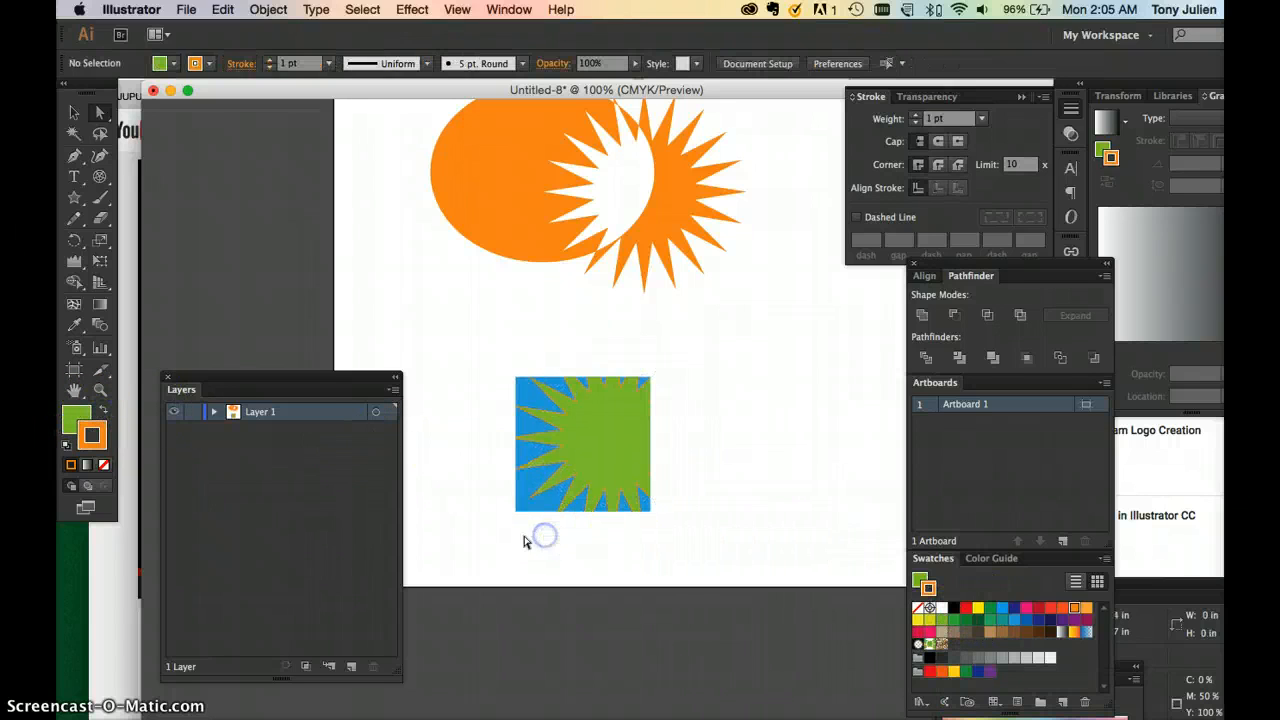
click(525, 513)
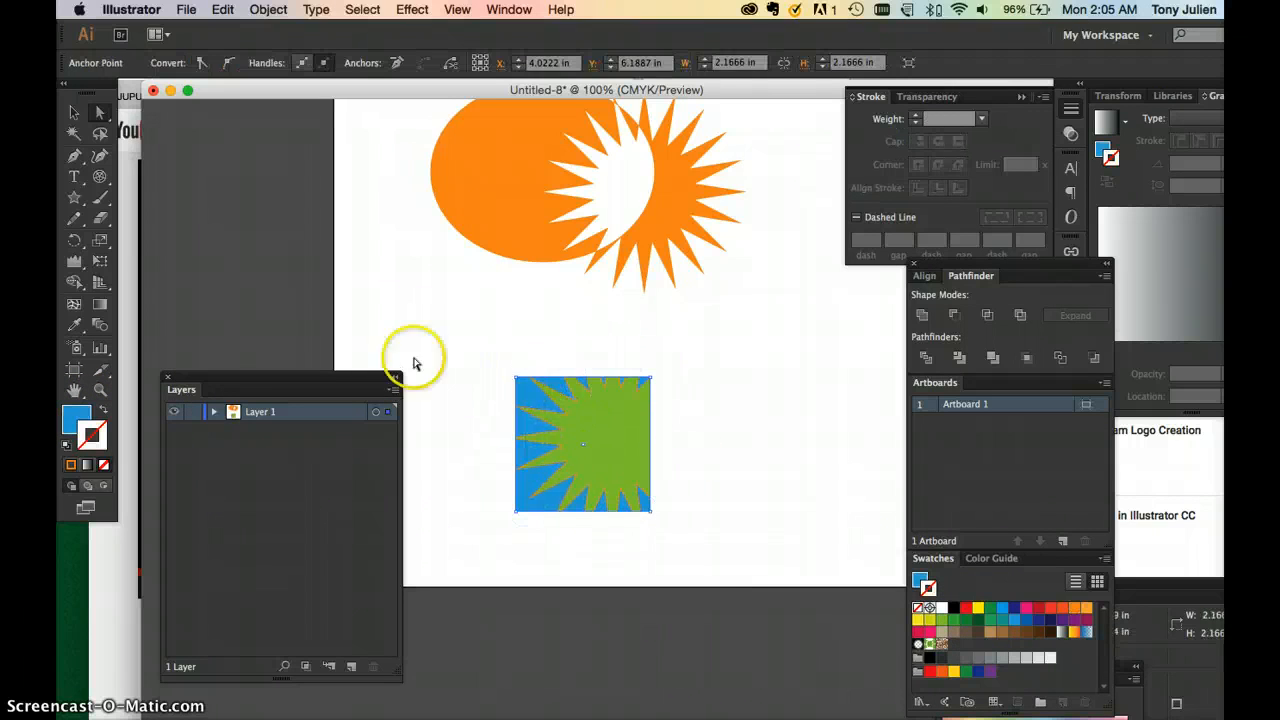
click(73, 116)
click(418, 335)
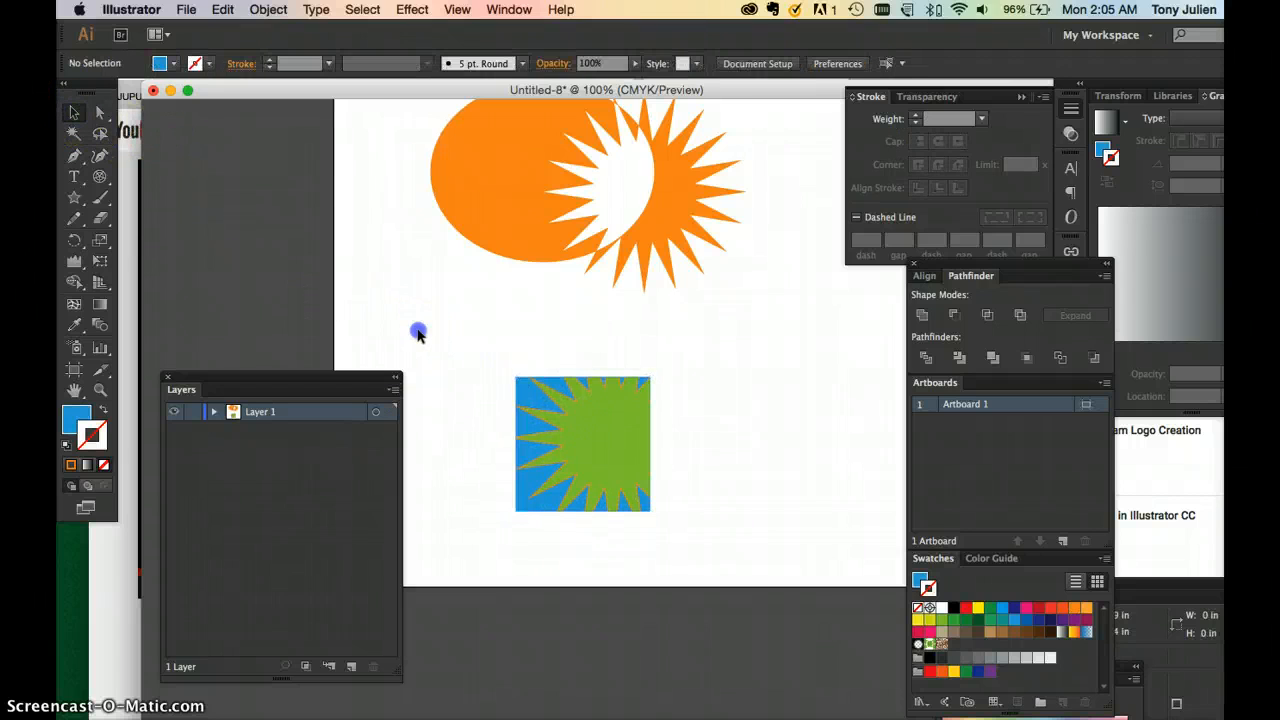